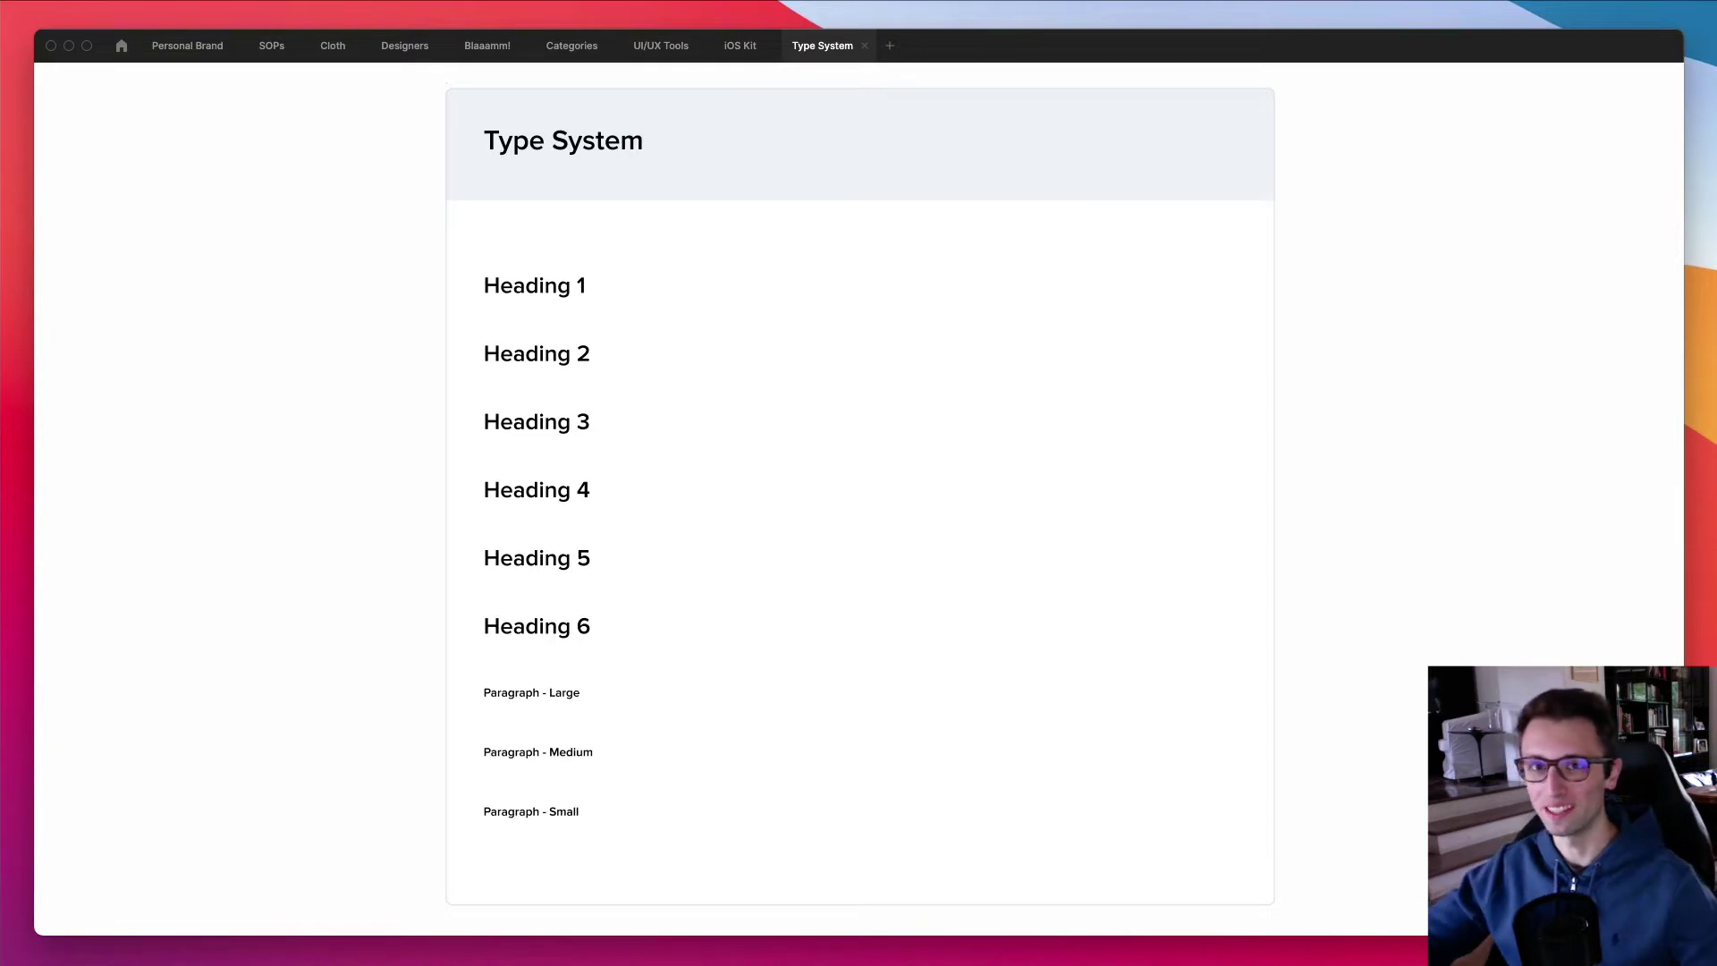
# Show the interface panels and examine the heading and paragraph text layers in the Type System frame
pyautogui.press('super+backslash')
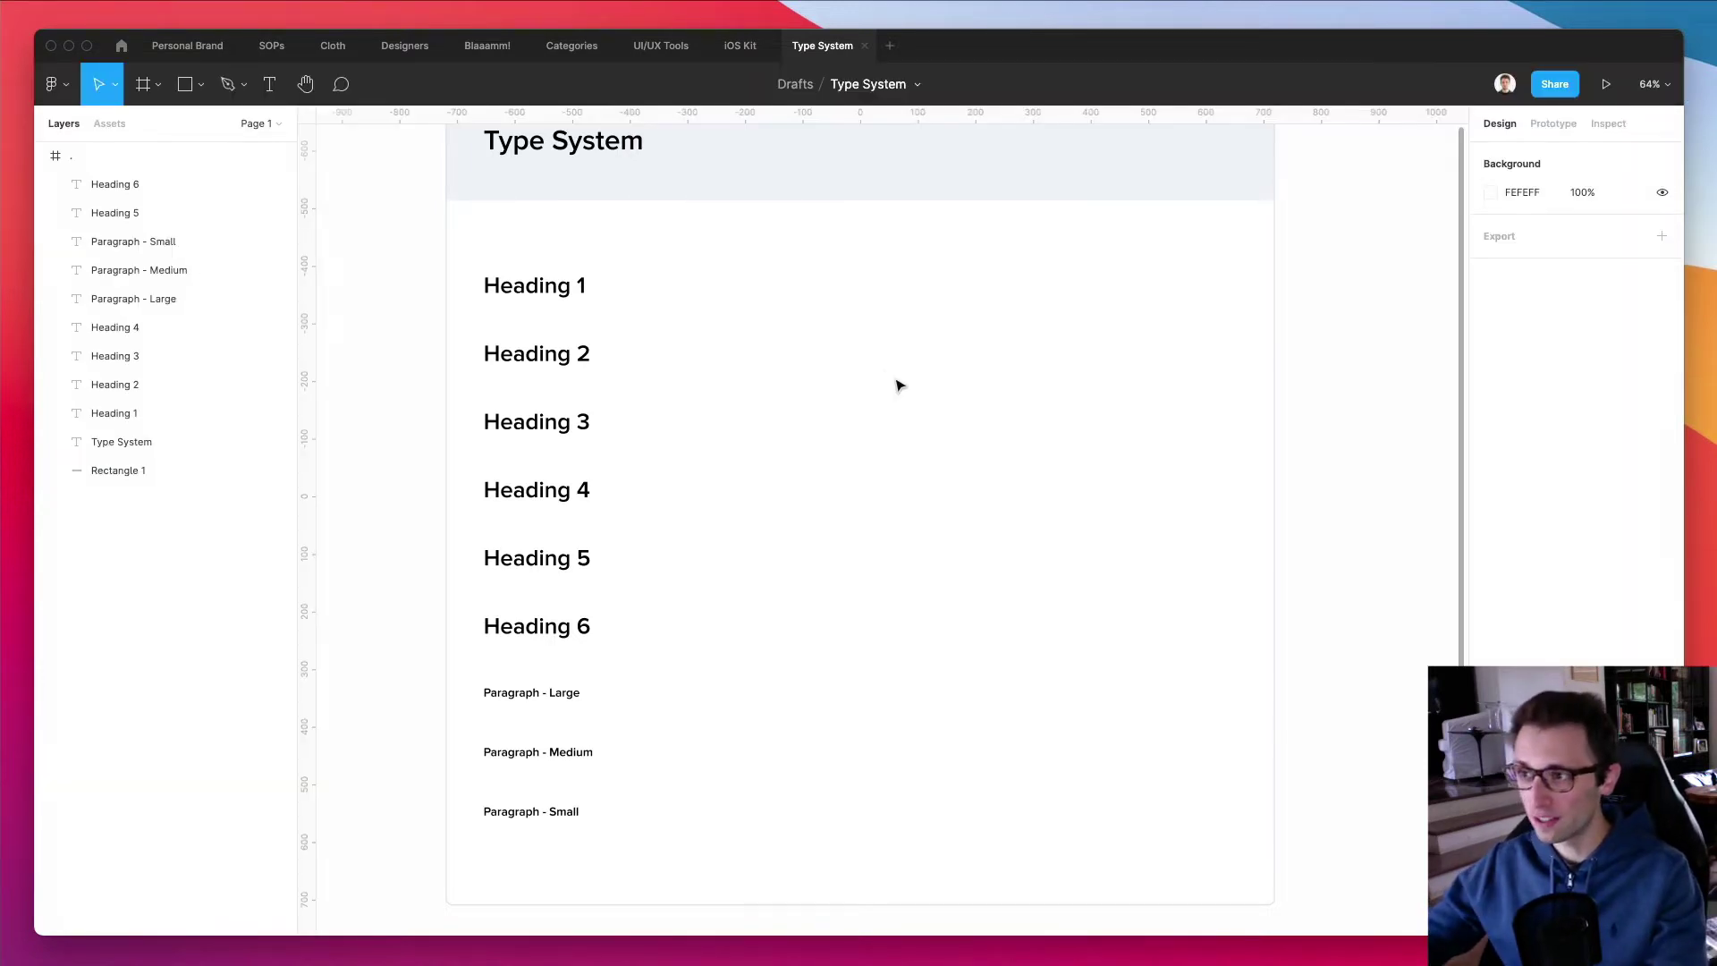
pyautogui.scroll(3, 888, 377)
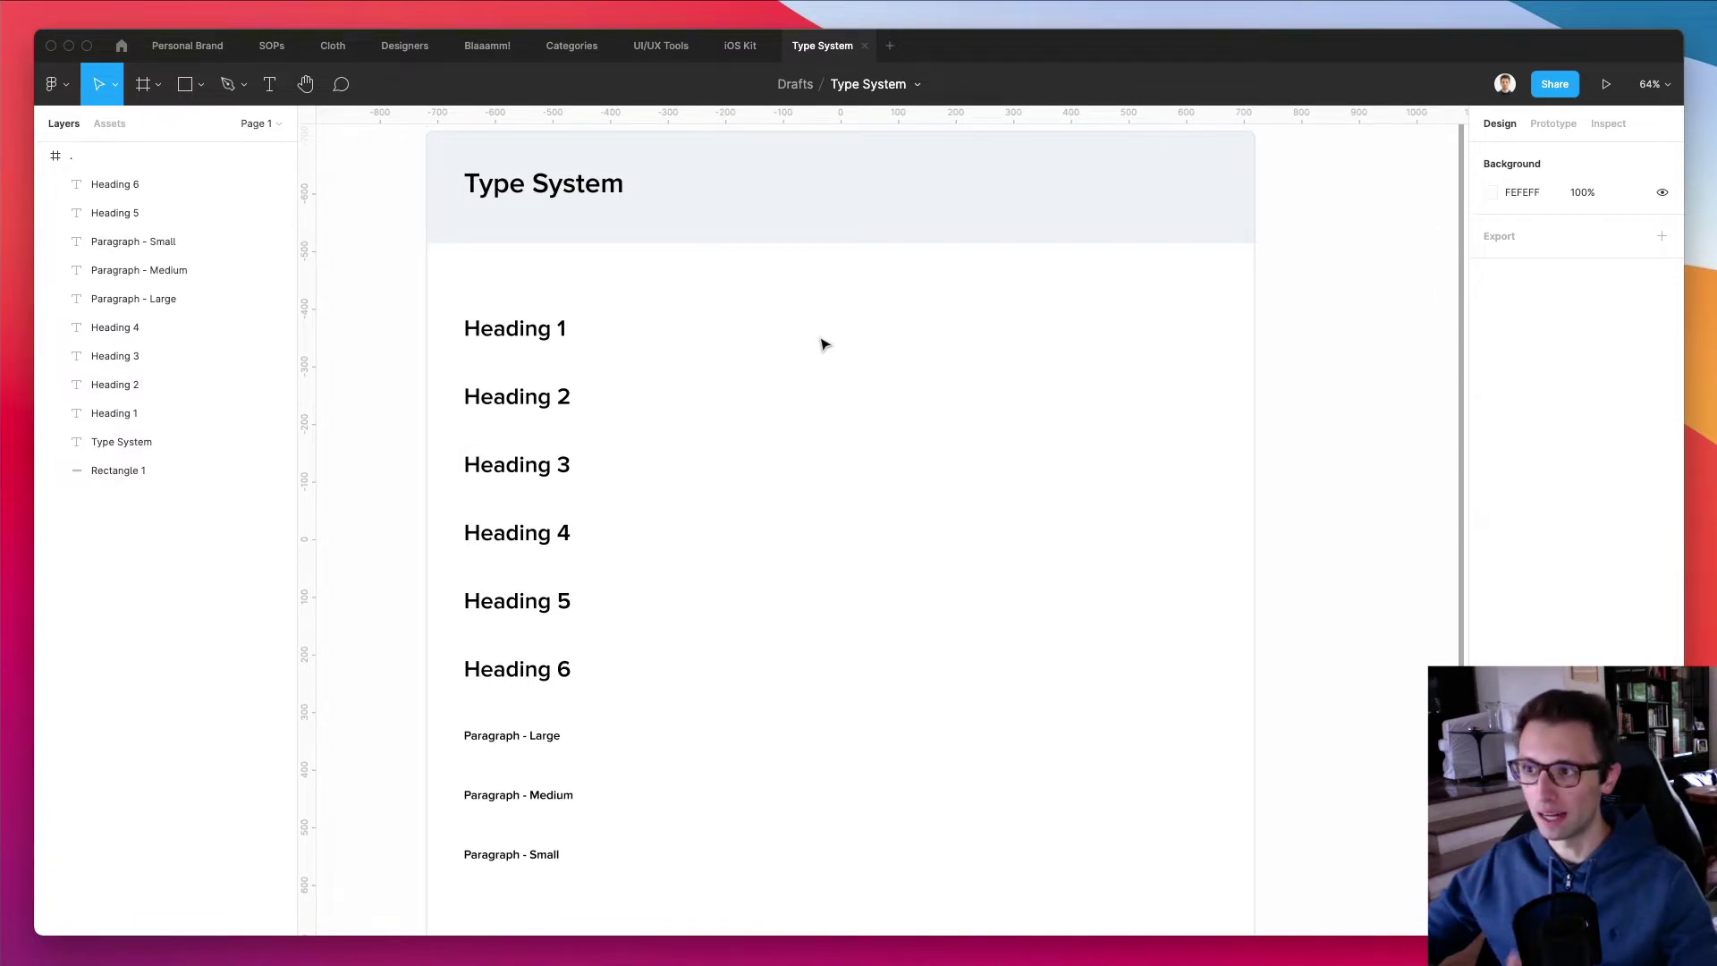
pyautogui.scroll(-3, 818, 343)
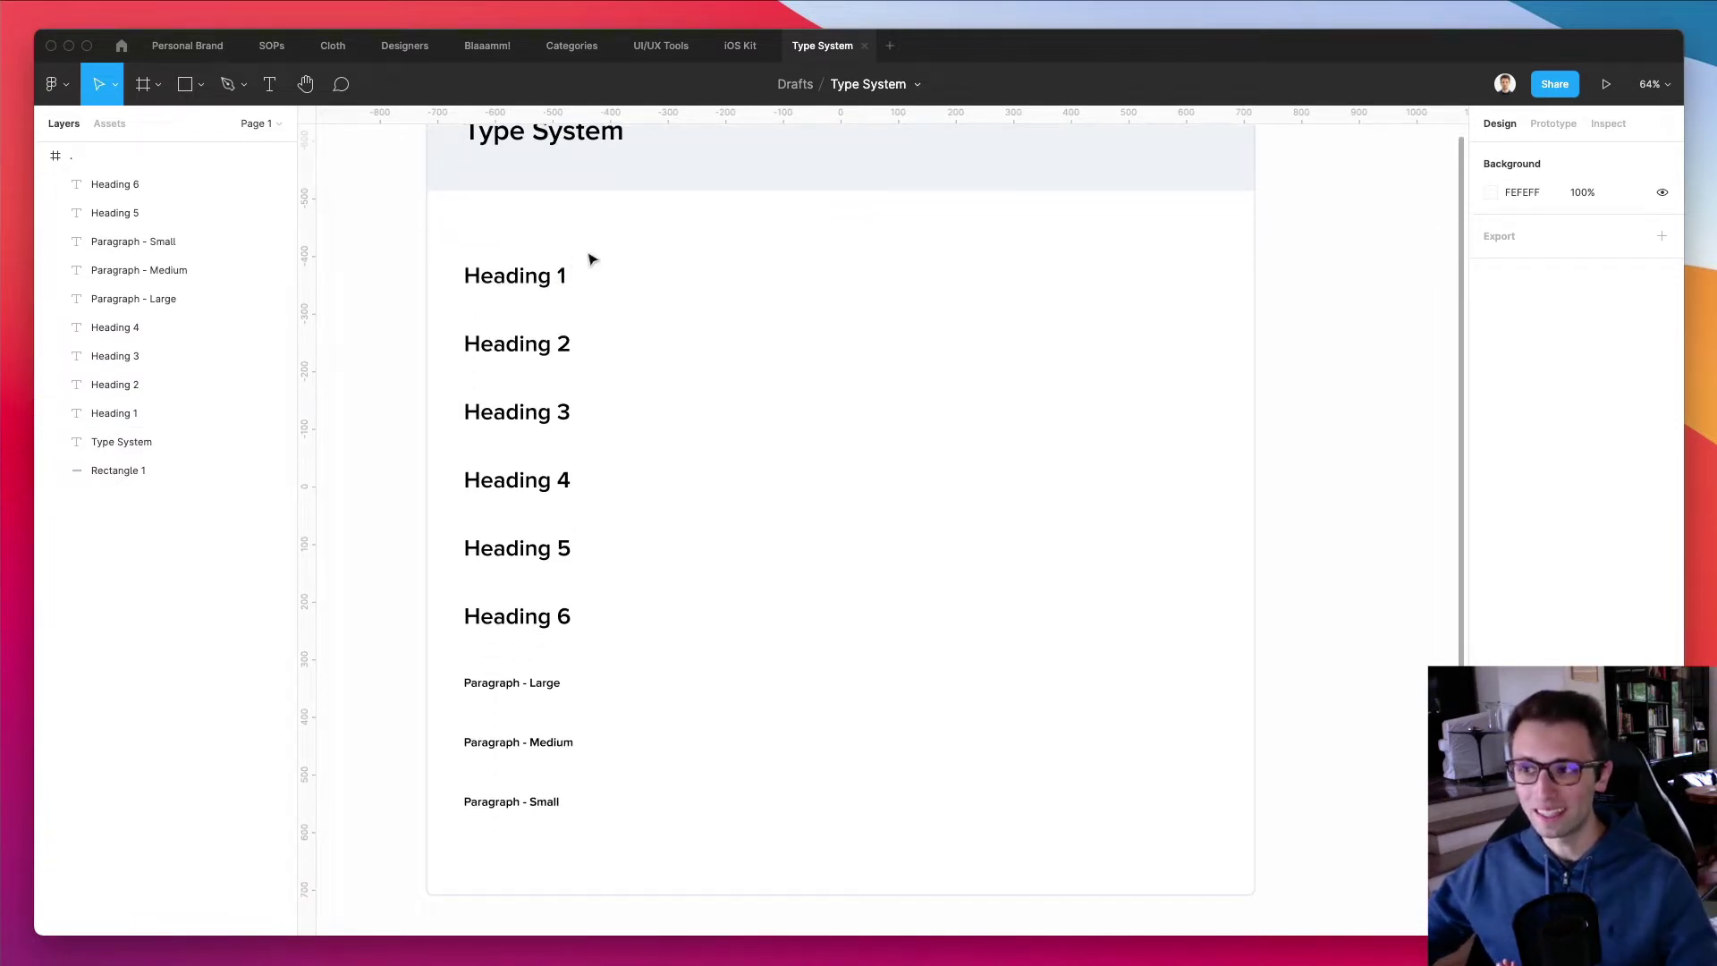
pyautogui.moveTo(598, 244); pyautogui.dragTo(539, 844)
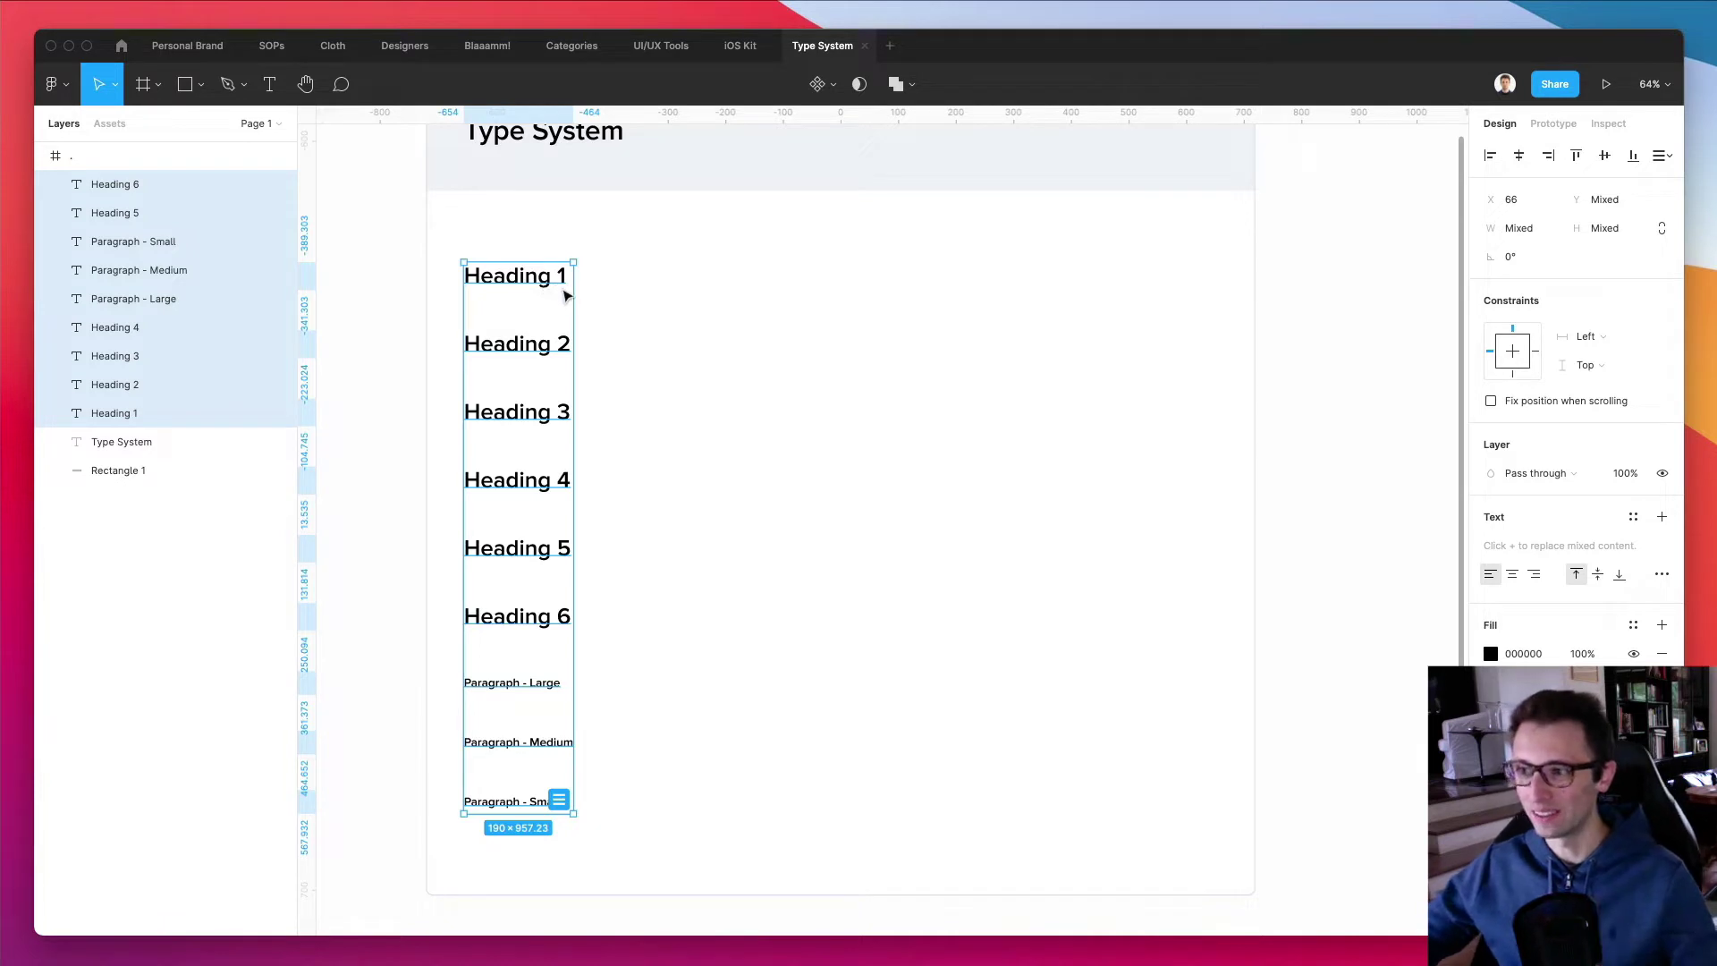
pyautogui.click(644, 295)
pyautogui.moveTo(586, 252); pyautogui.dragTo(522, 851)
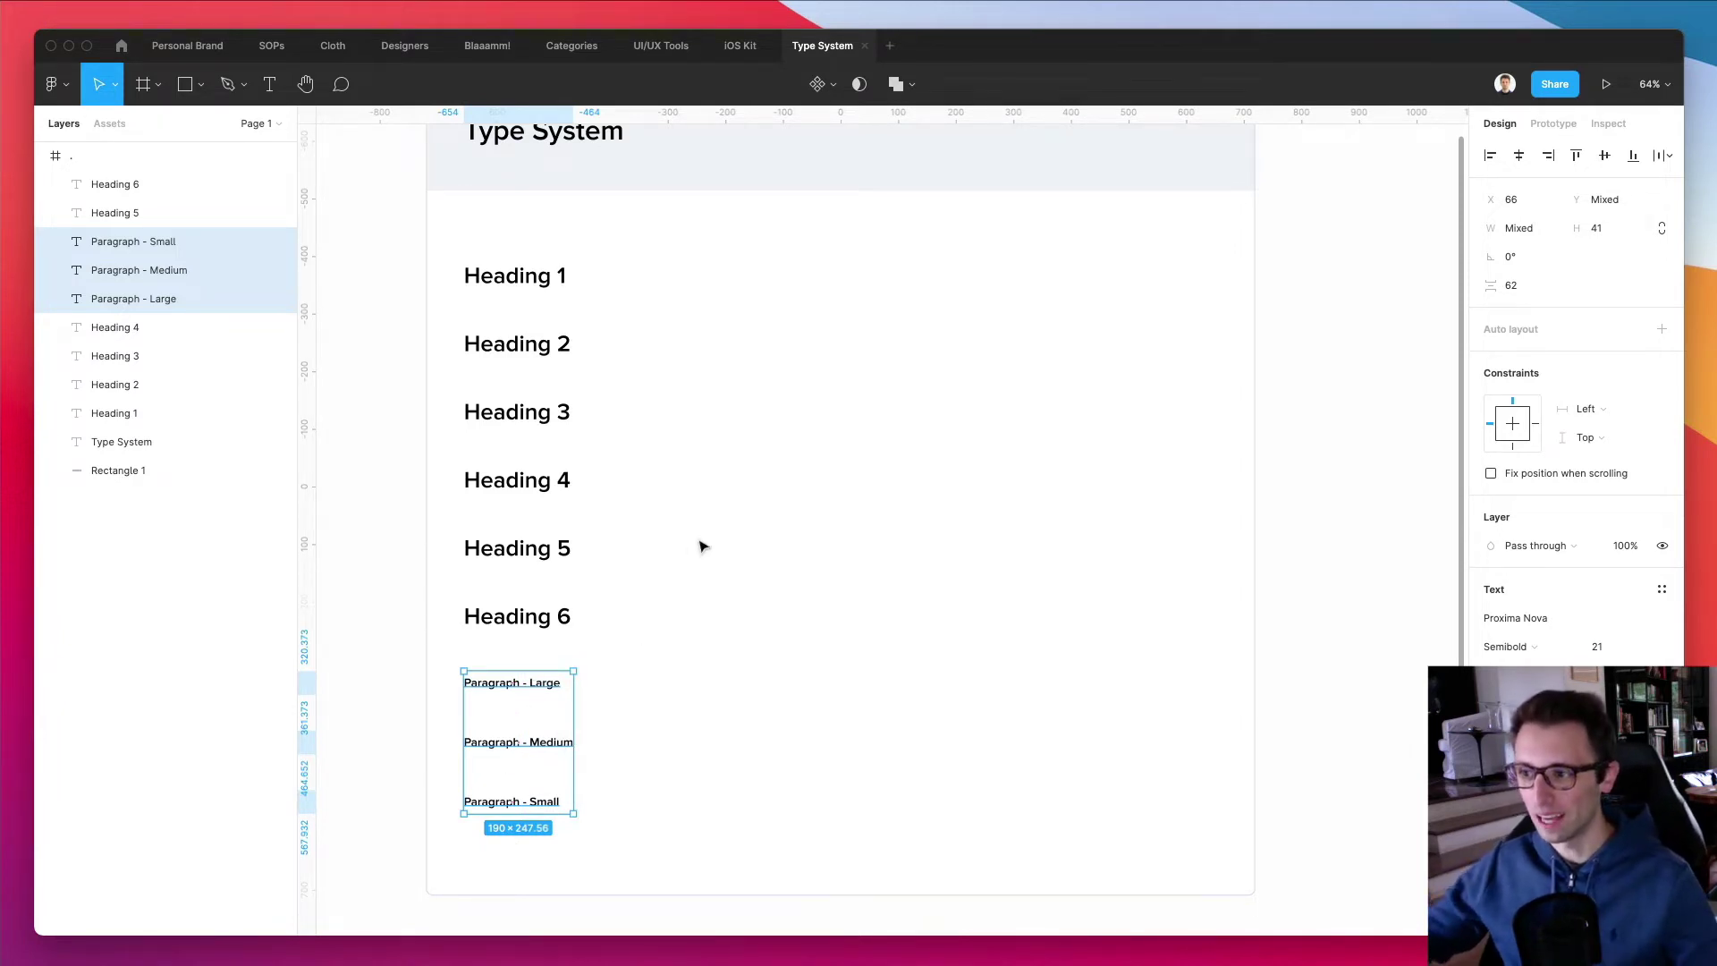
pyautogui.click(726, 532)
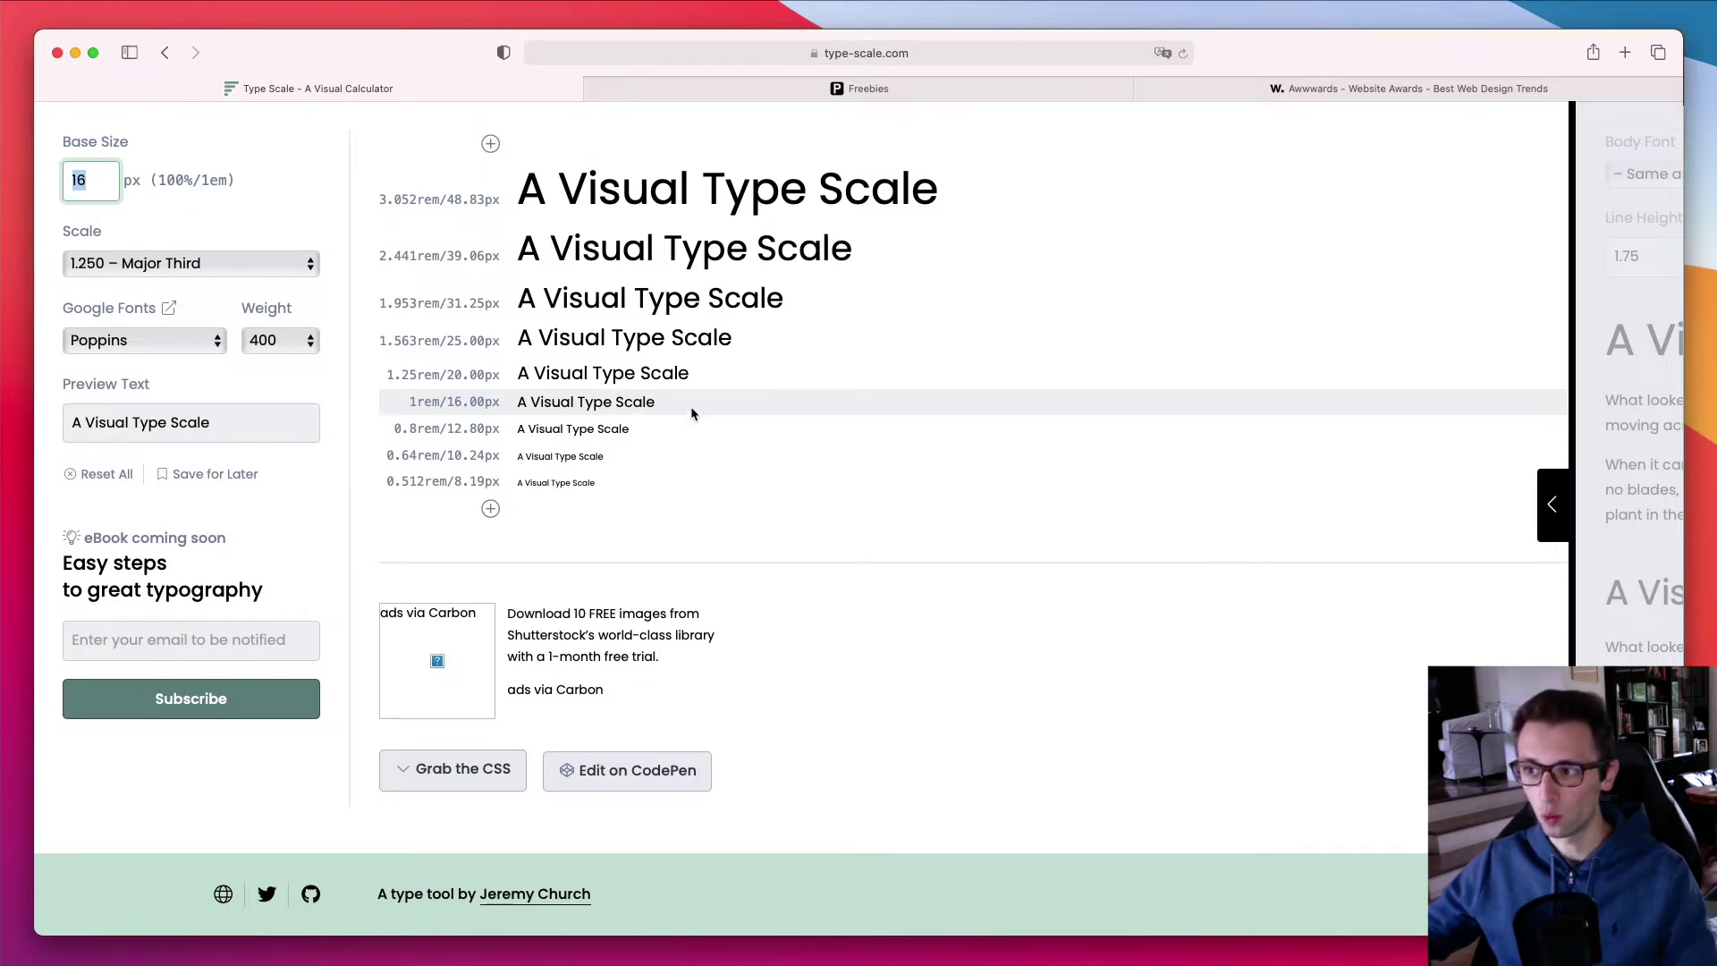
# Switch to type-scale.com and try the 1.618 – Golden Ratio scale with the 16 px base size
pyautogui.moveTo(692, 413); pyautogui.dragTo(400, 402)
pyautogui.click(380, 410)
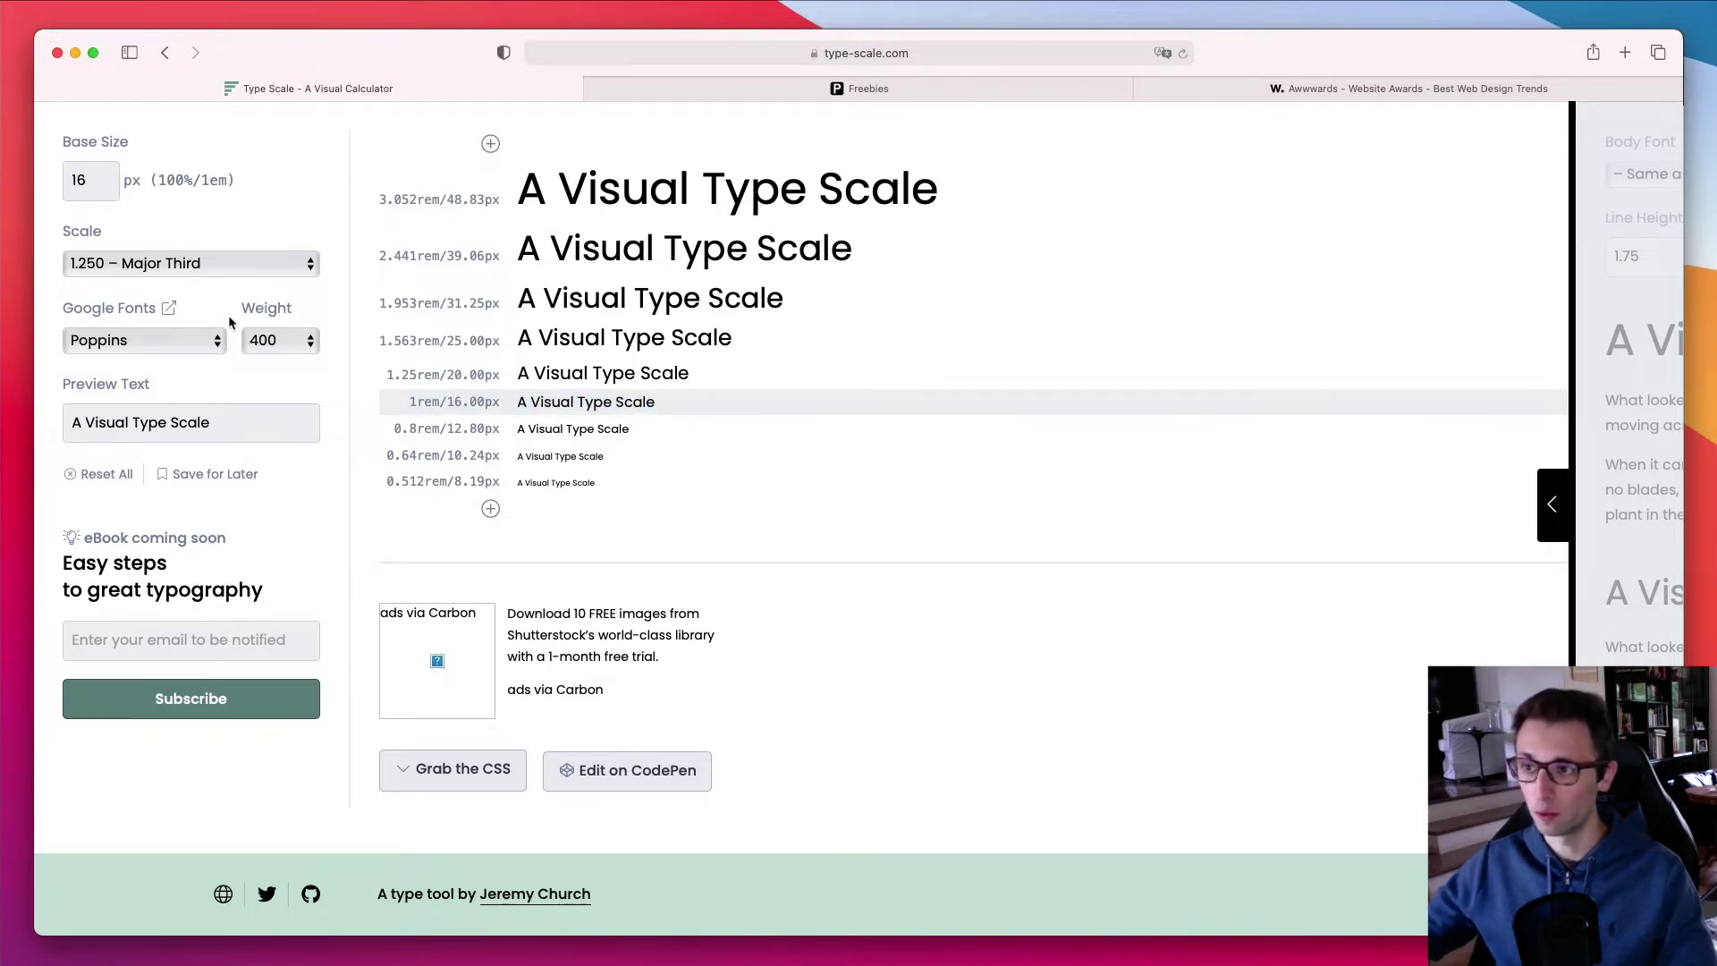
pyautogui.click(119, 263)
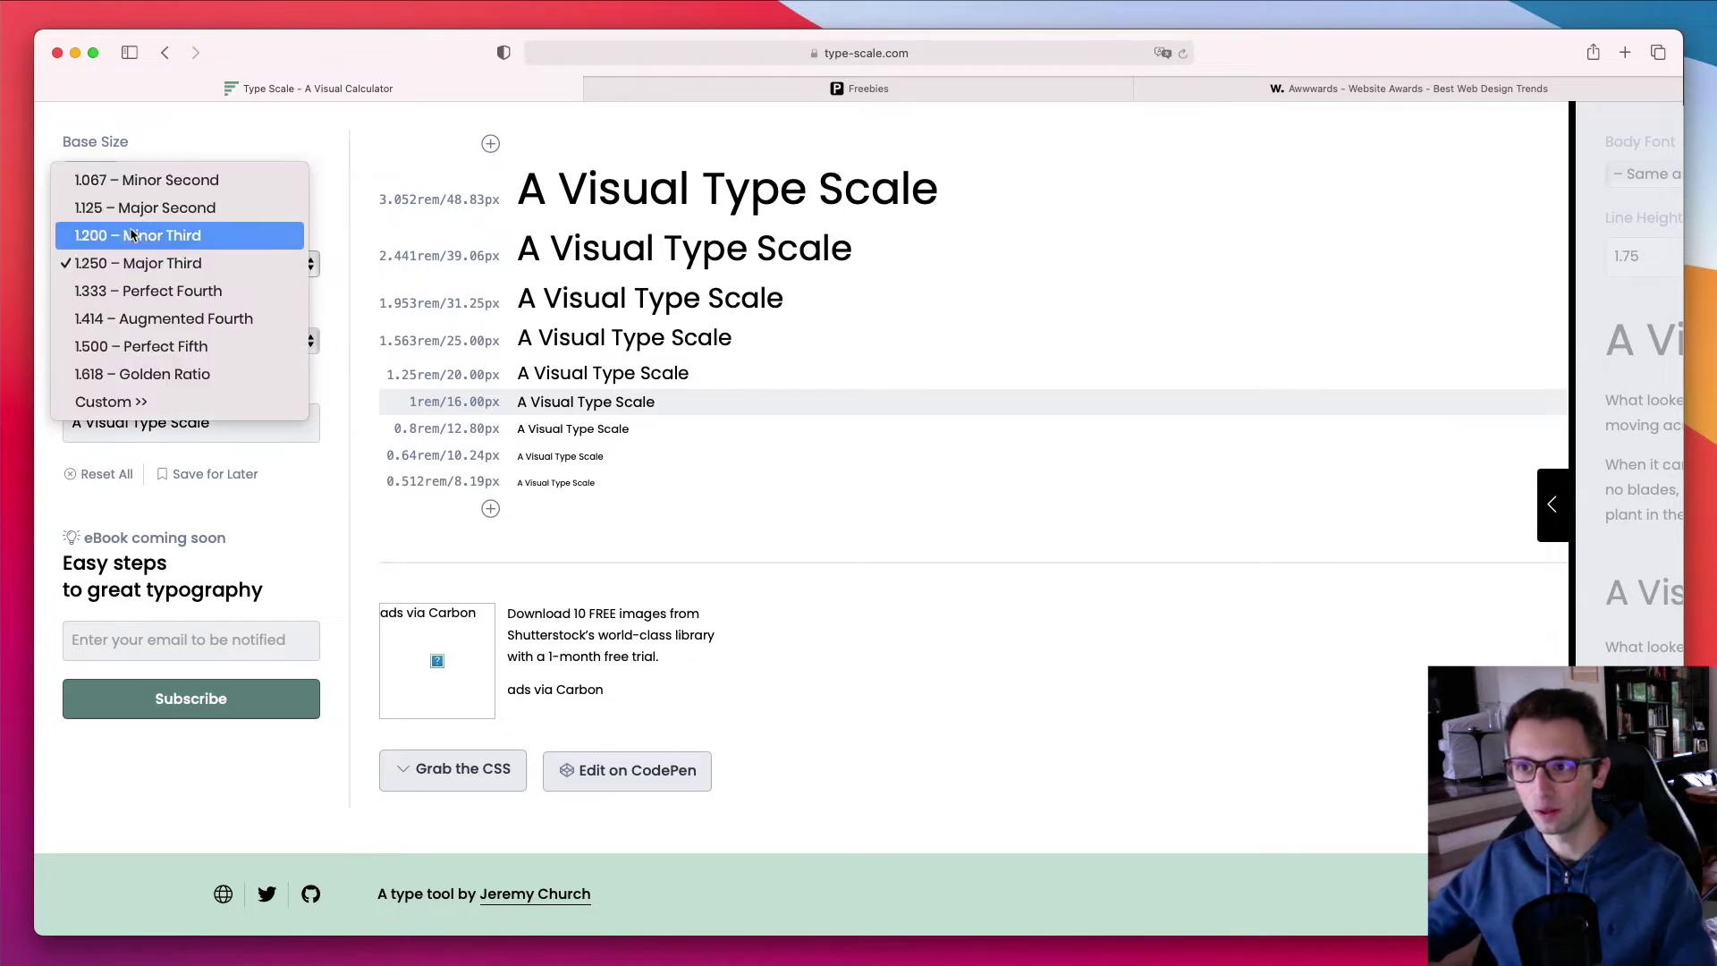
pyautogui.click(182, 376)
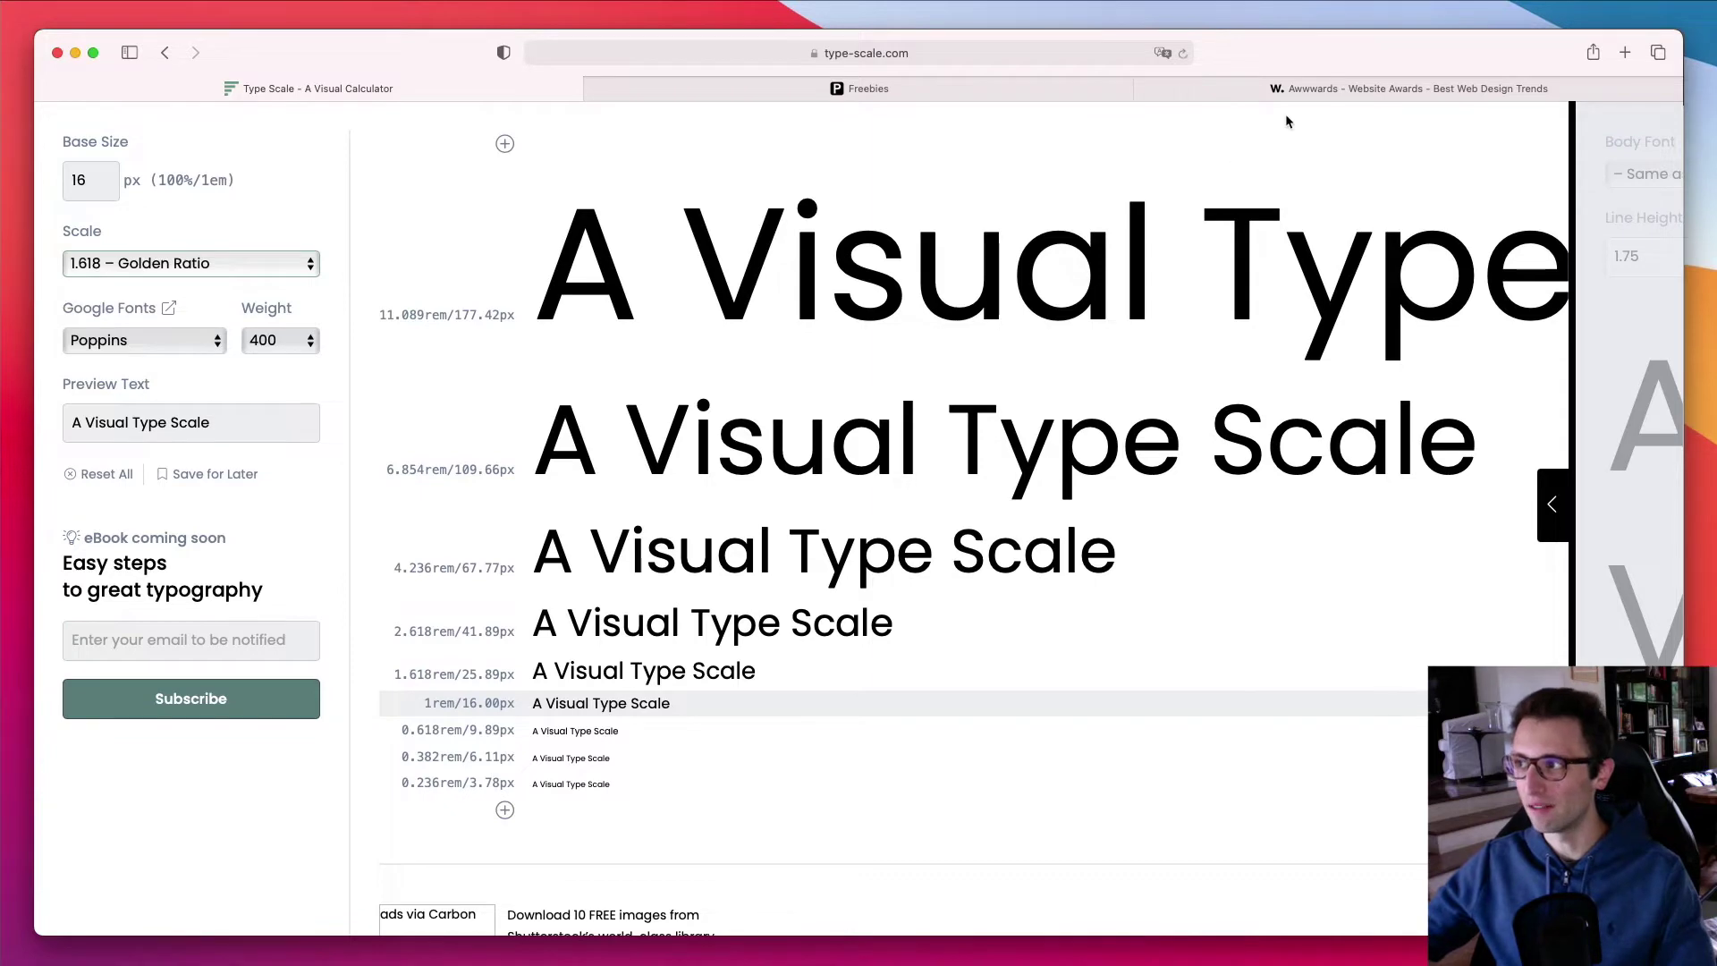
# Browse the Awwwards homepage for examples of award-winning website designs
pyautogui.moveTo(1285, 91)
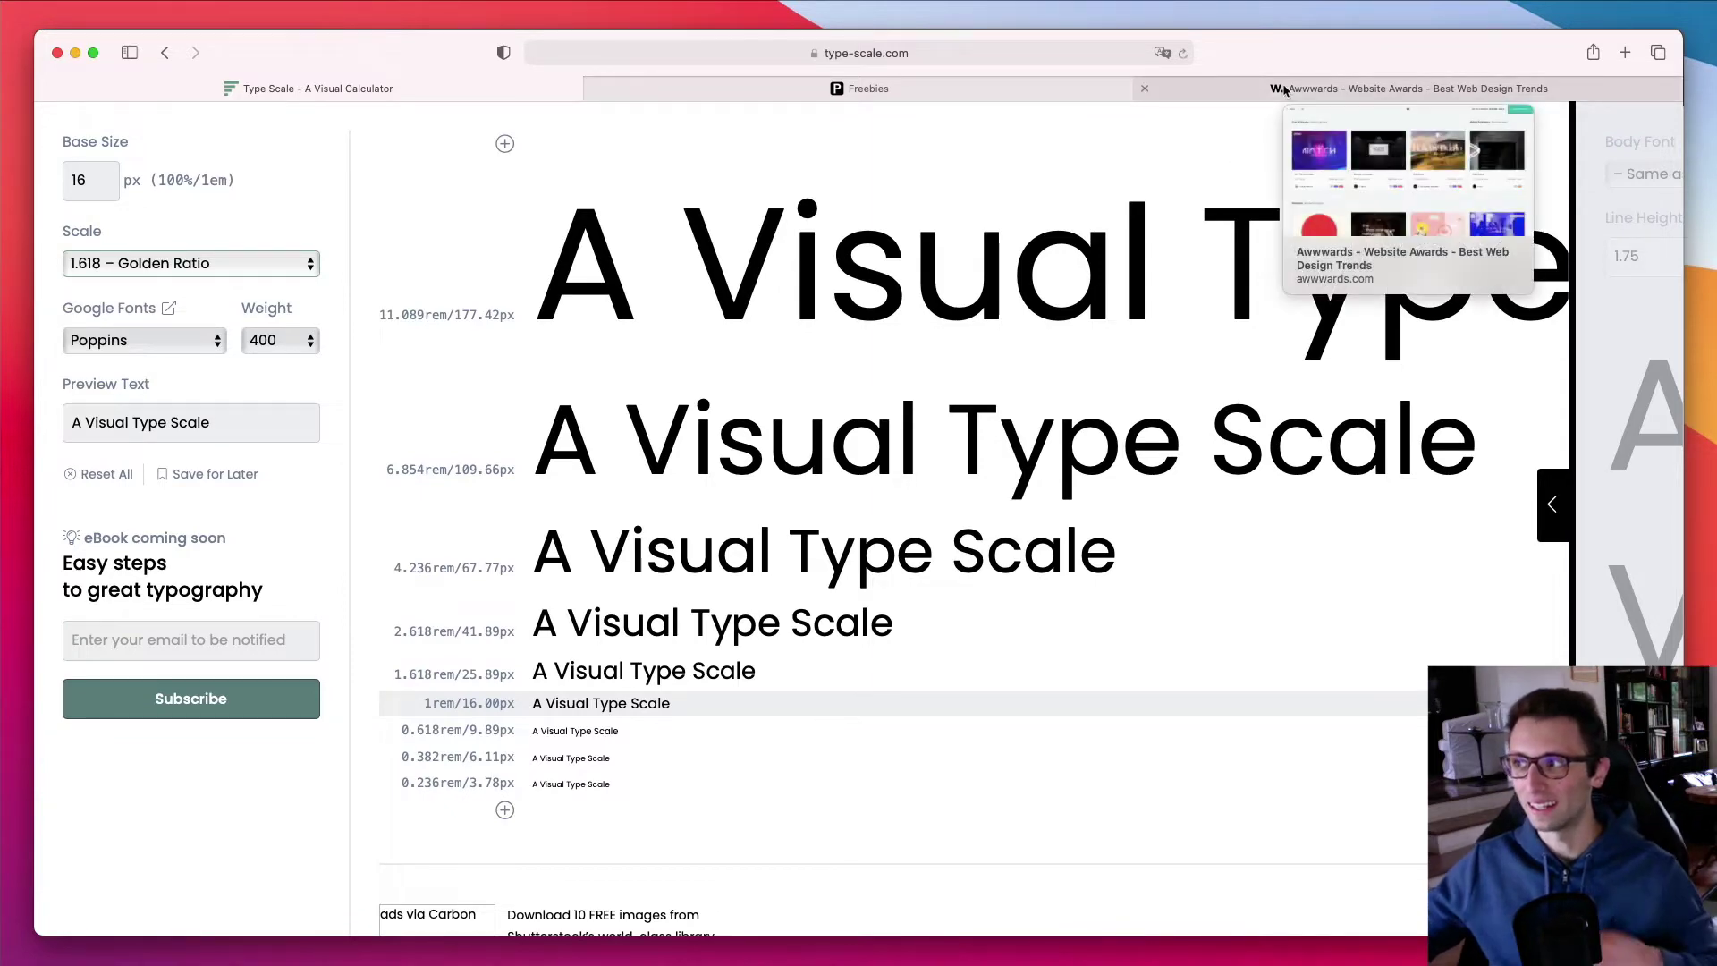
pyautogui.click(1284, 91)
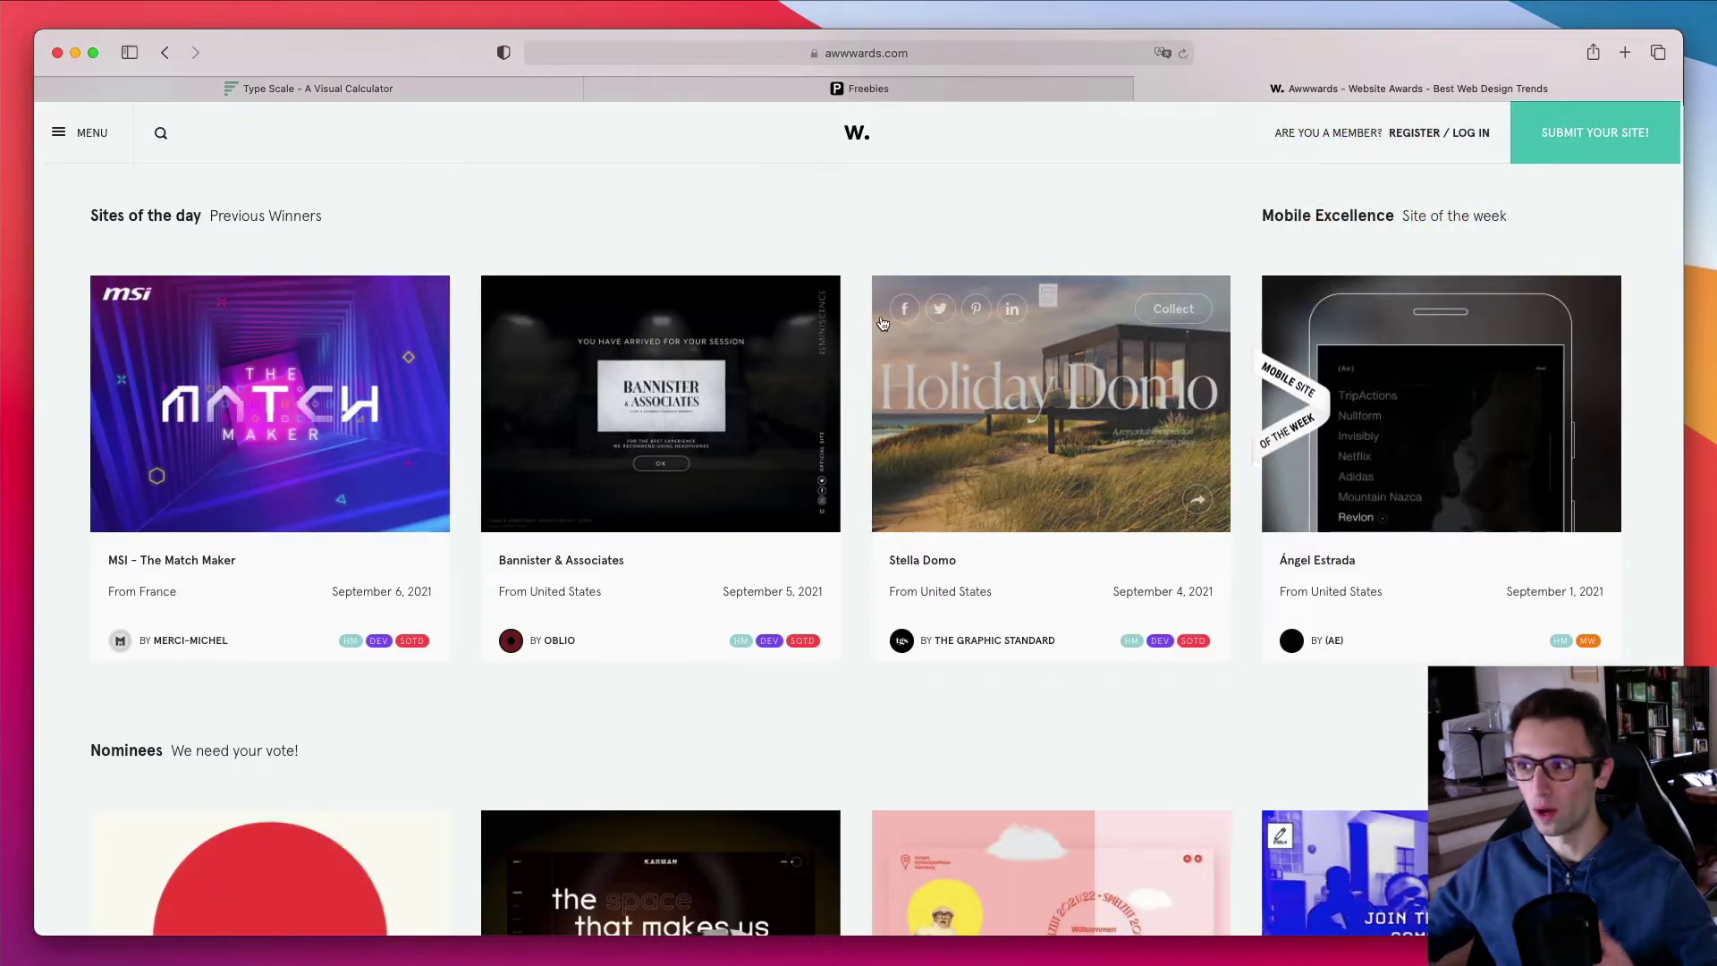
pyautogui.scroll(-5, 857, 407)
pyautogui.scroll(-3, 857, 407)
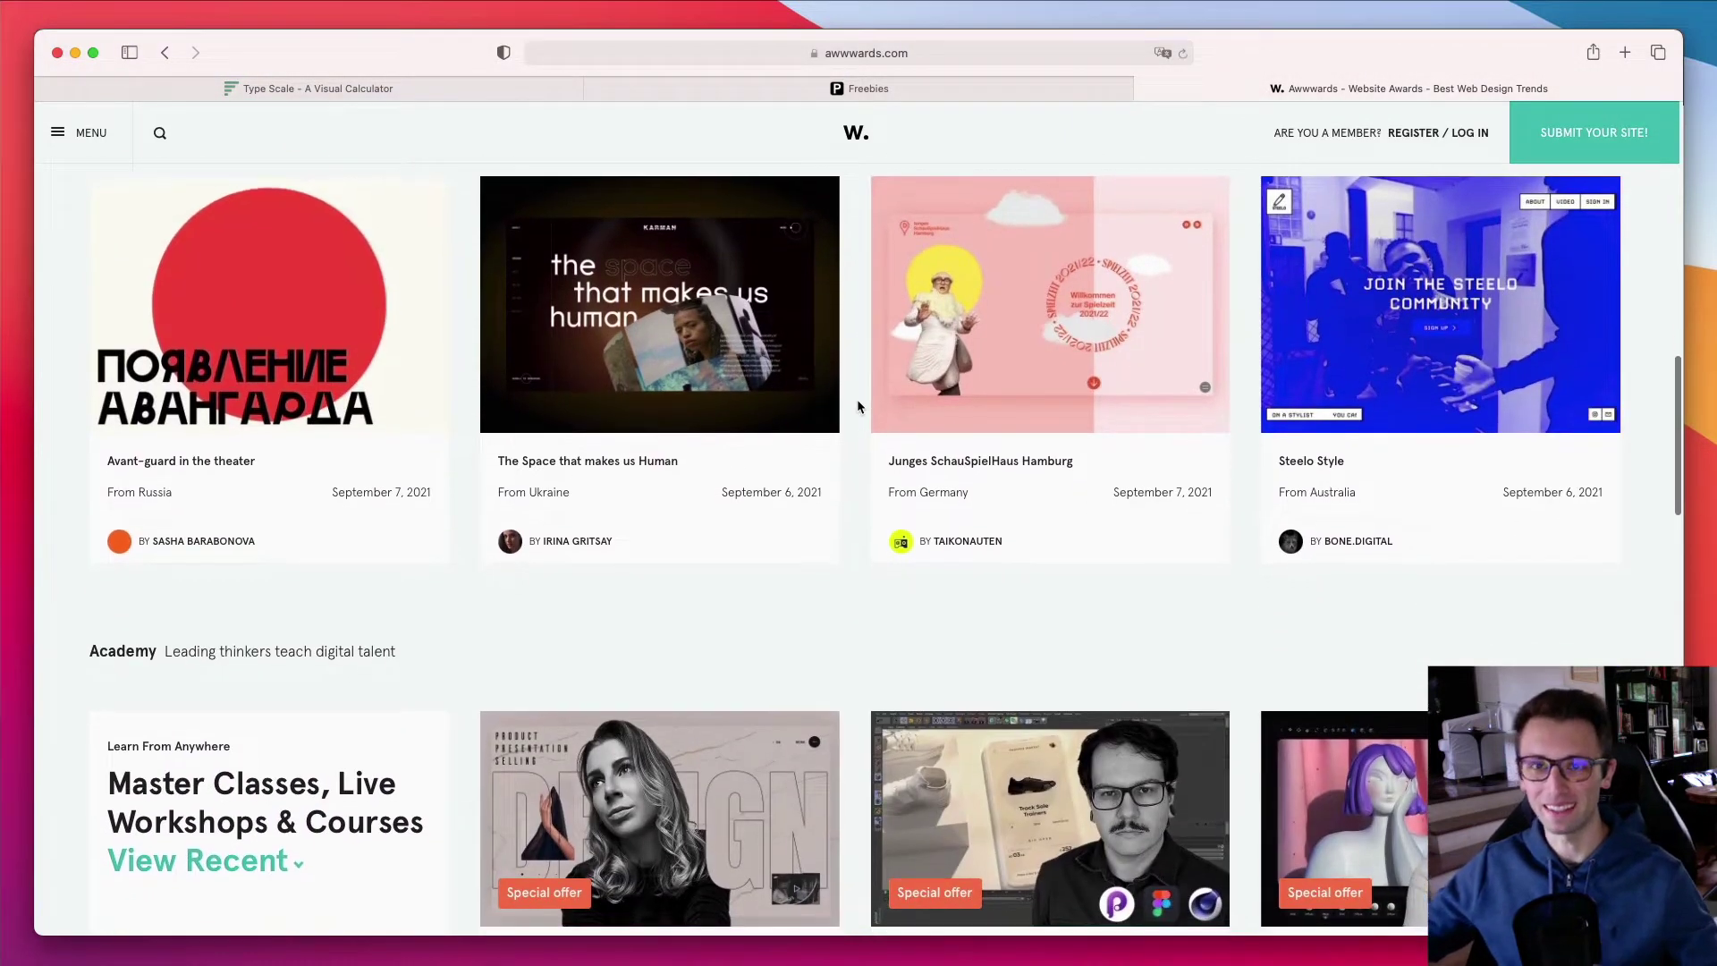
pyautogui.scroll(-2, 857, 407)
pyautogui.scroll(-3, 857, 407)
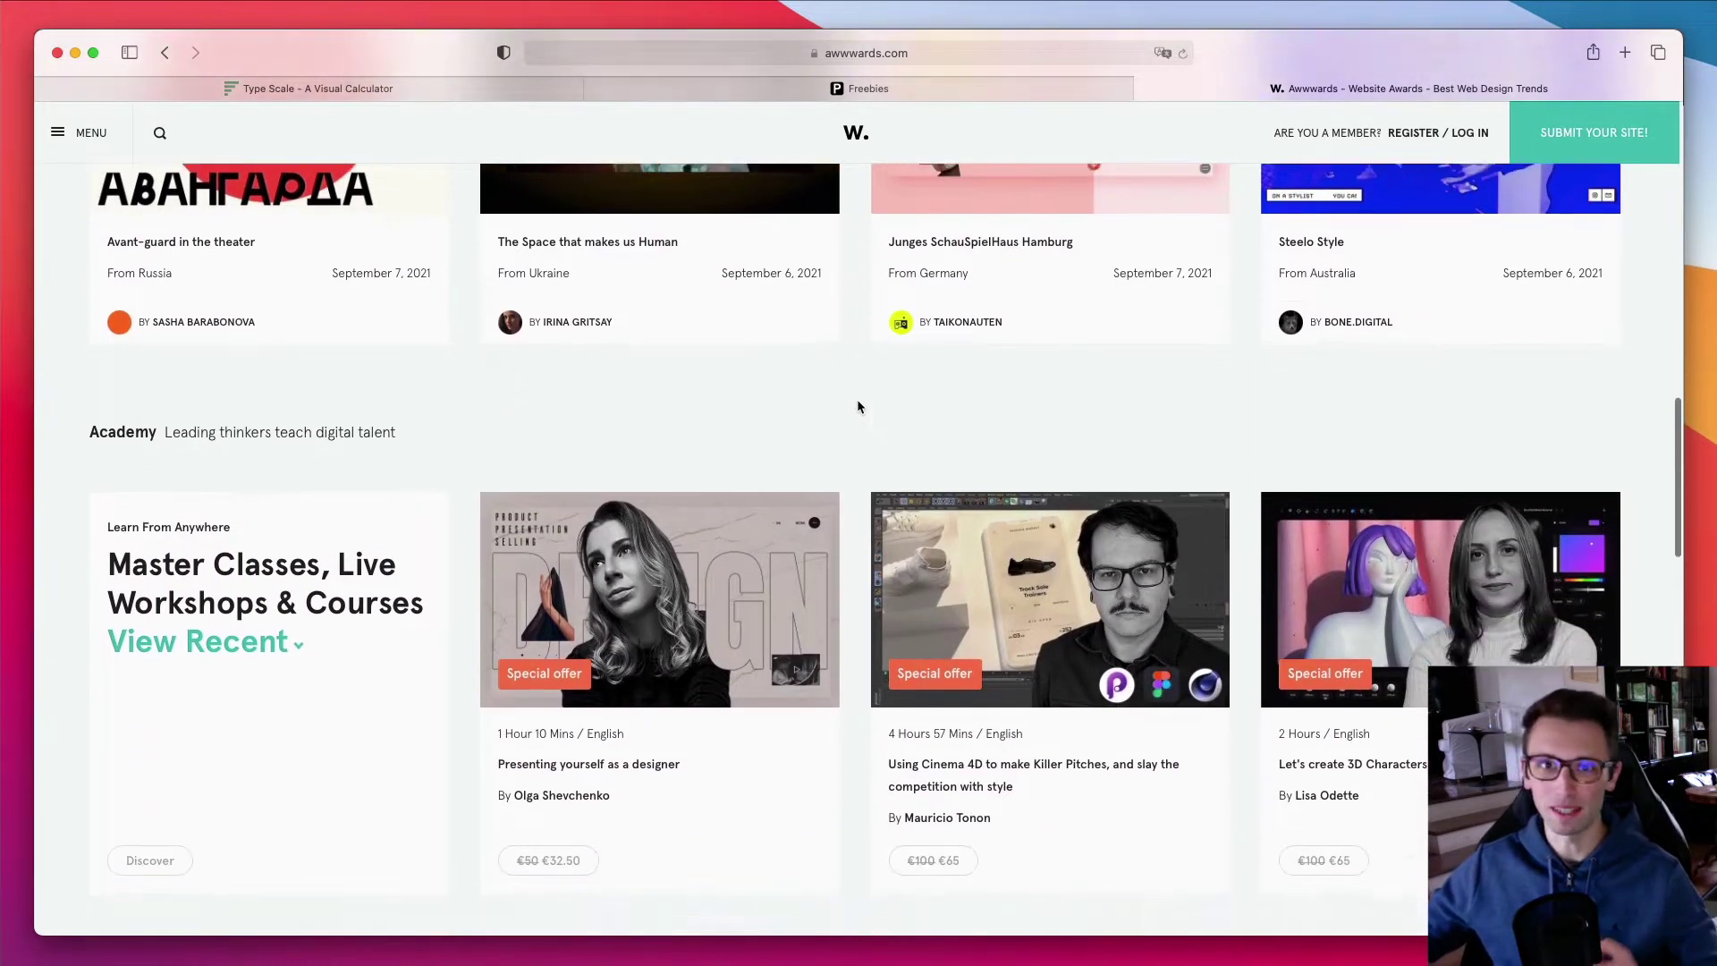
pyautogui.scroll(-6, 857, 406)
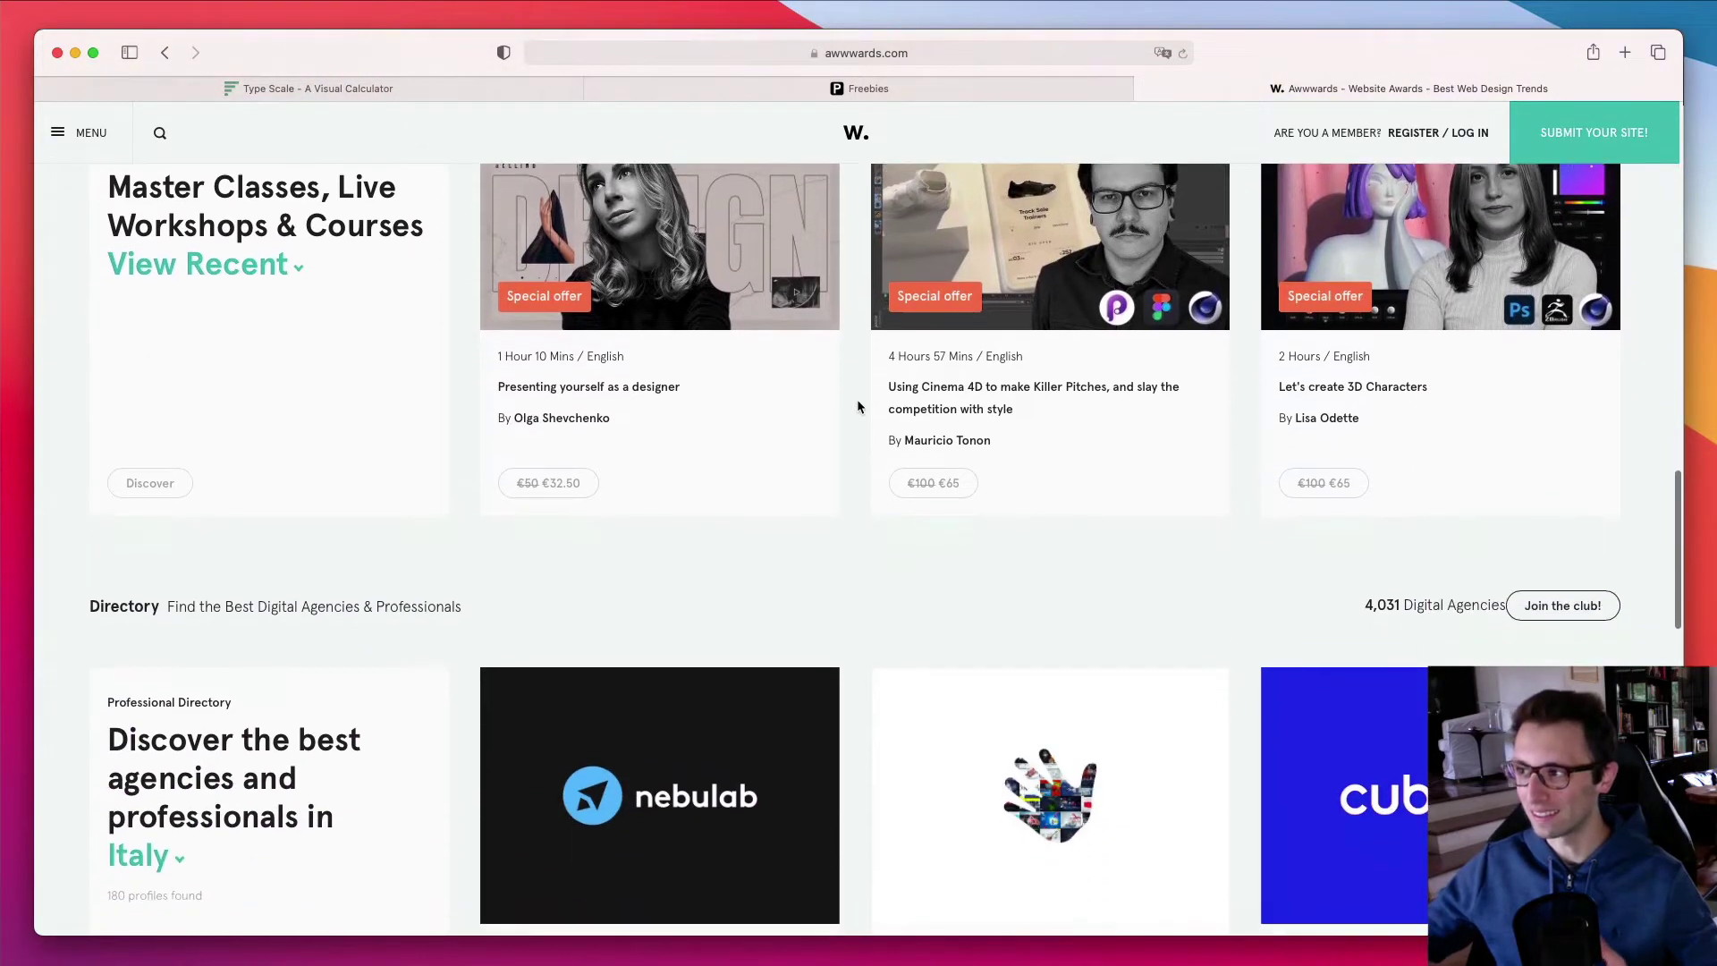
pyautogui.scroll(-1, 857, 407)
pyautogui.scroll(10, 805, 416)
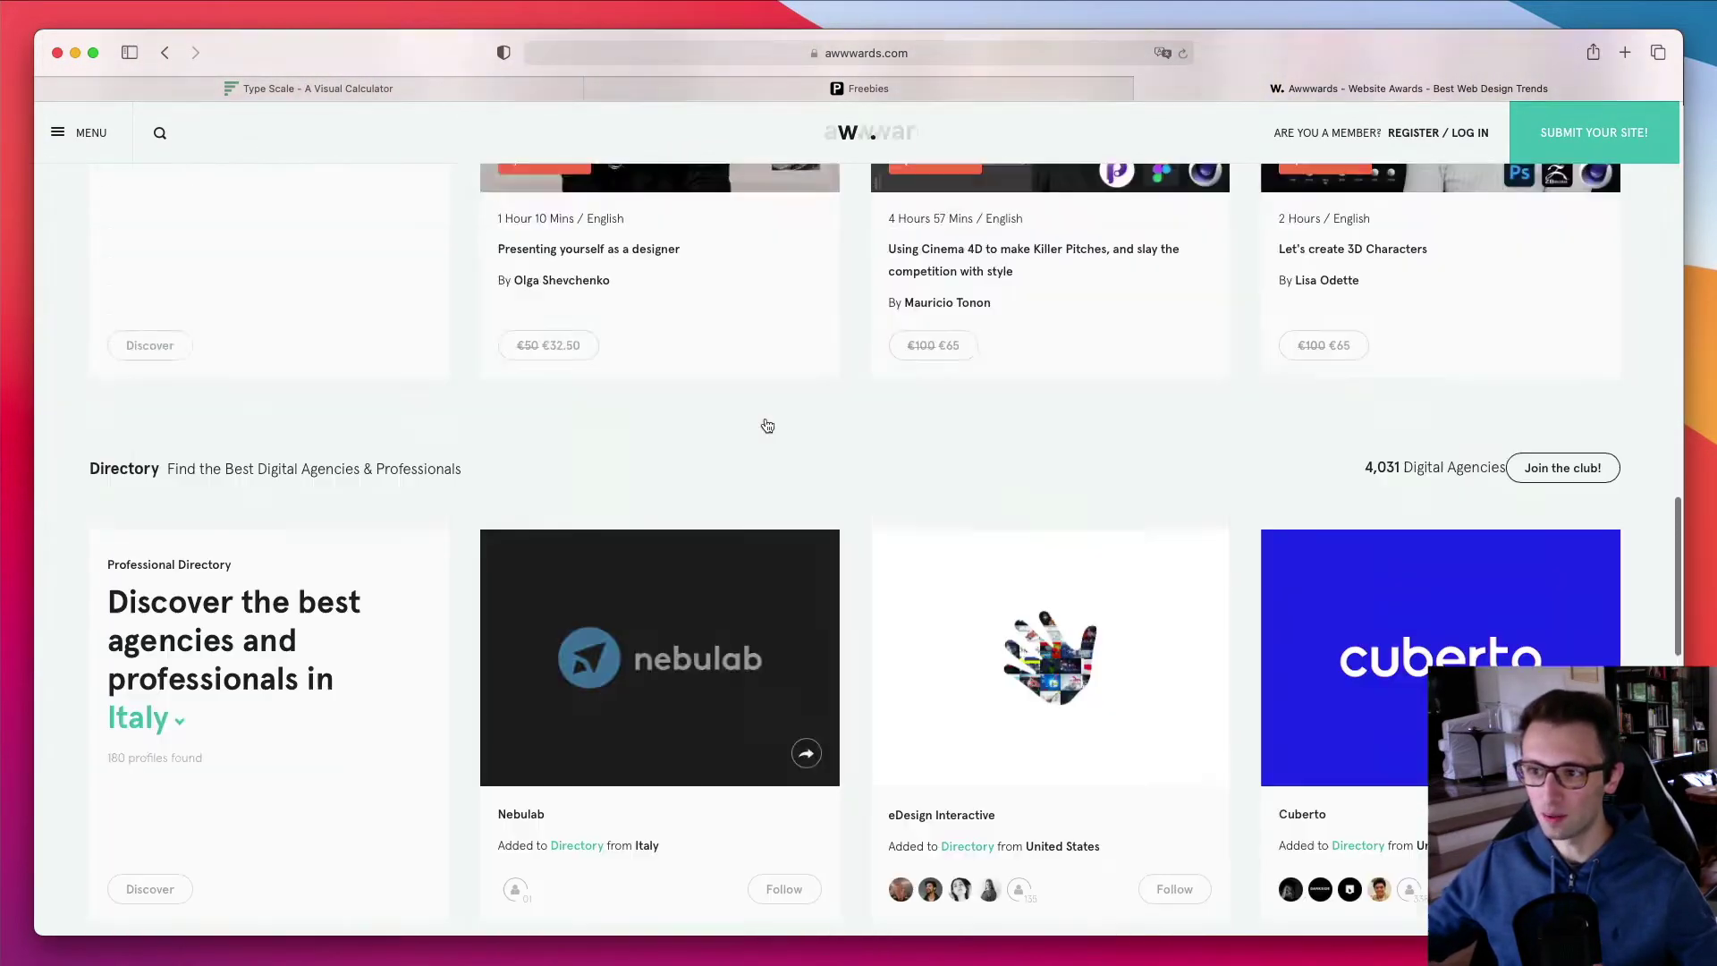
# Return to the Type Scale calculator and set the scale to 1.250 – Major Third
pyautogui.click(388, 91)
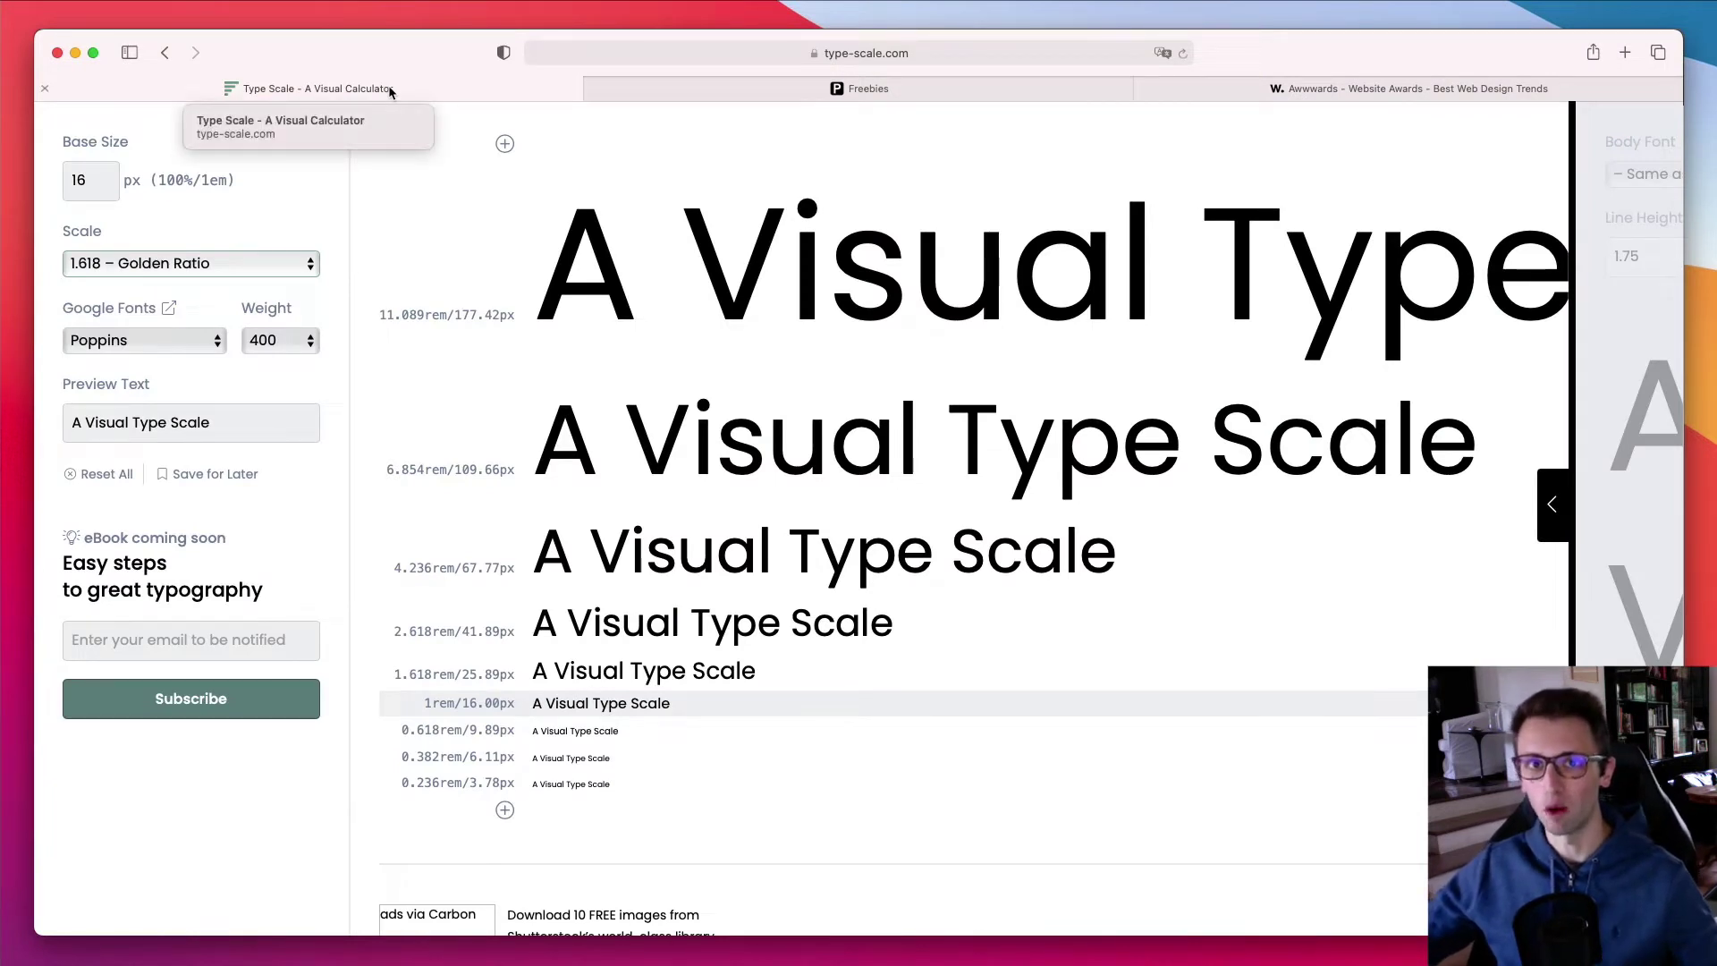
pyautogui.click(165, 268)
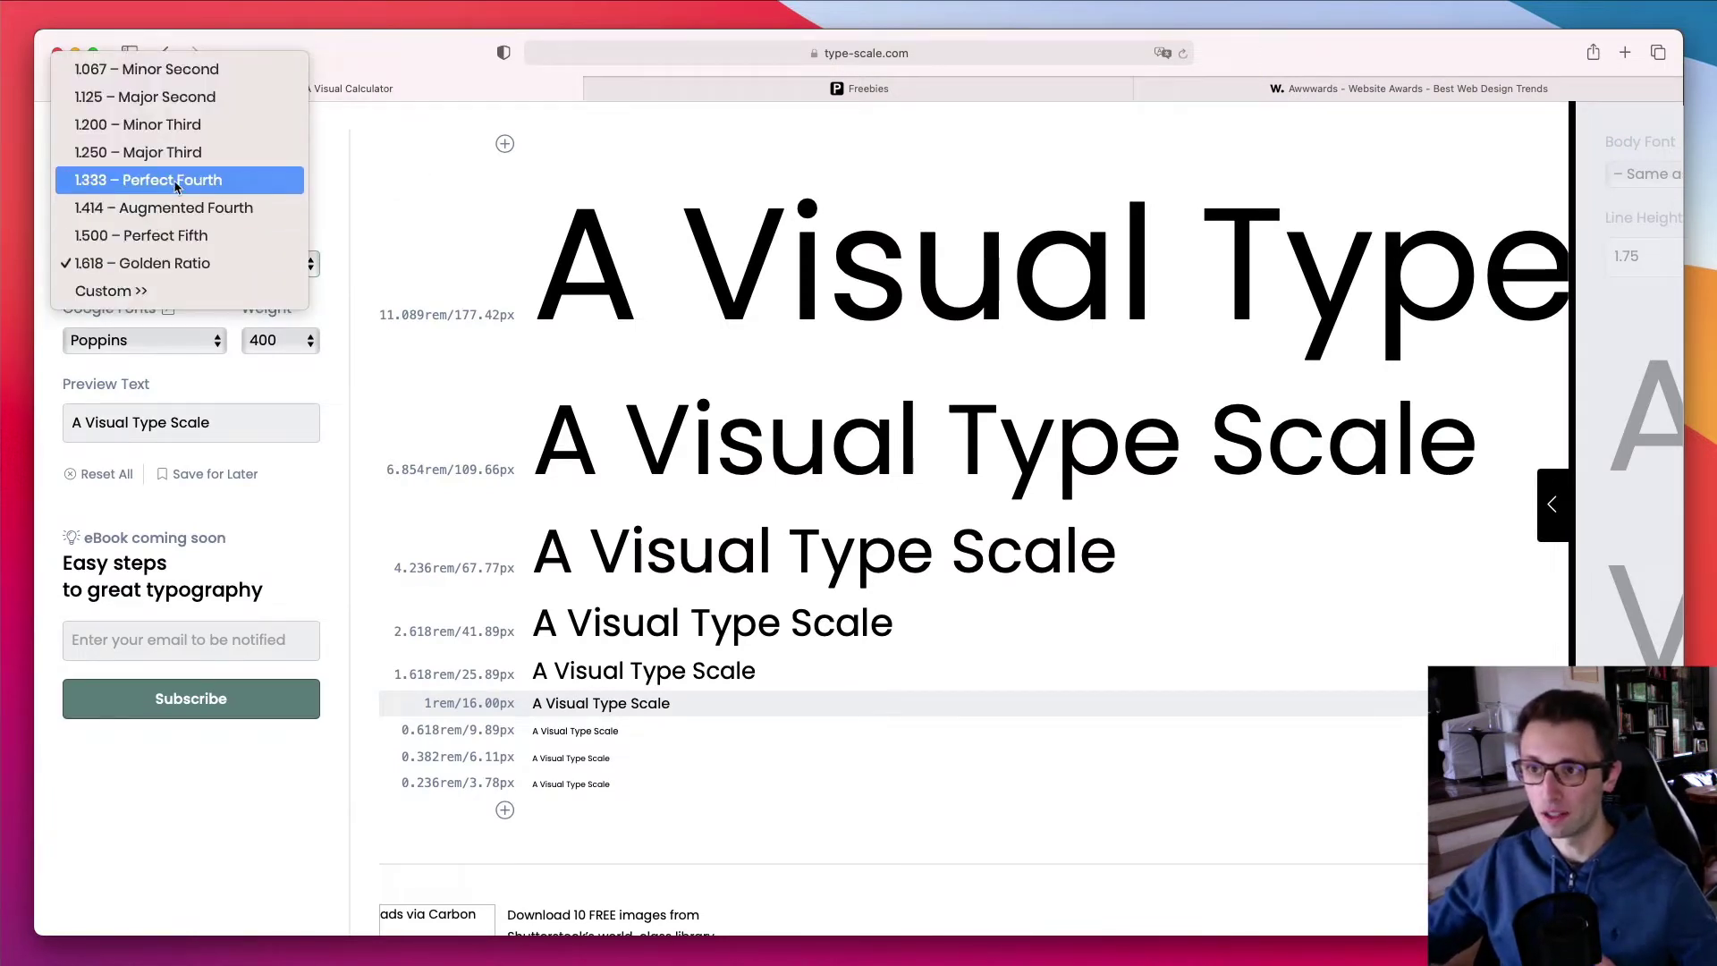
pyautogui.click(175, 154)
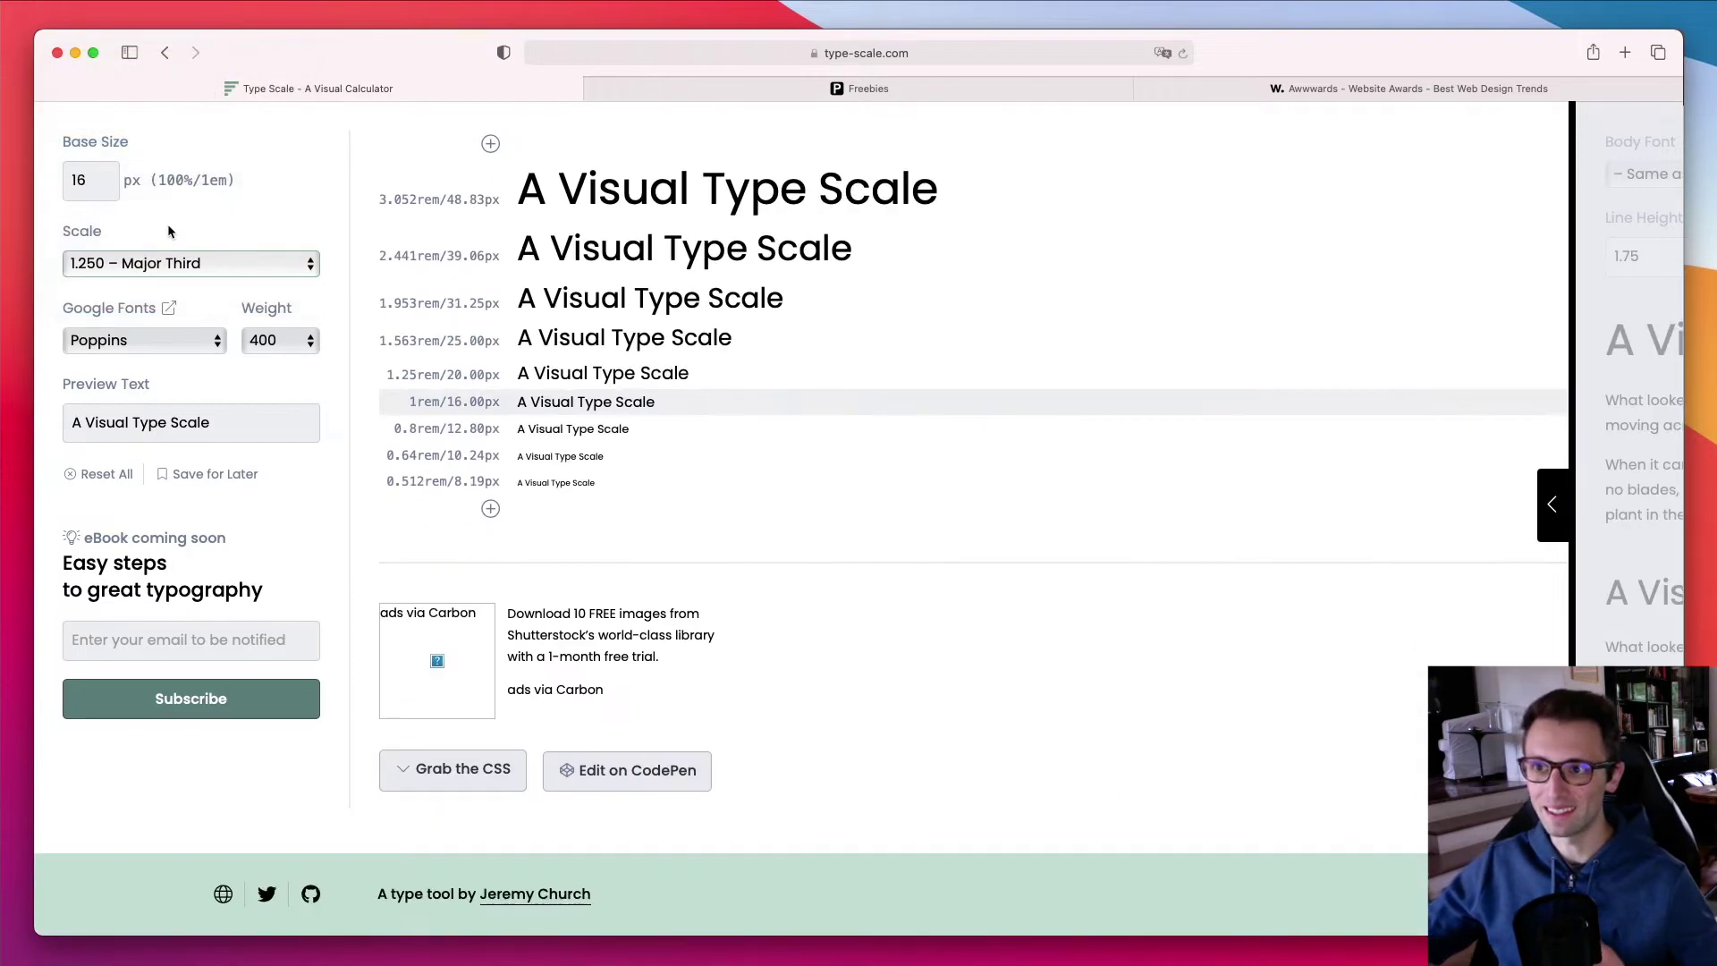
pyautogui.click(238, 267)
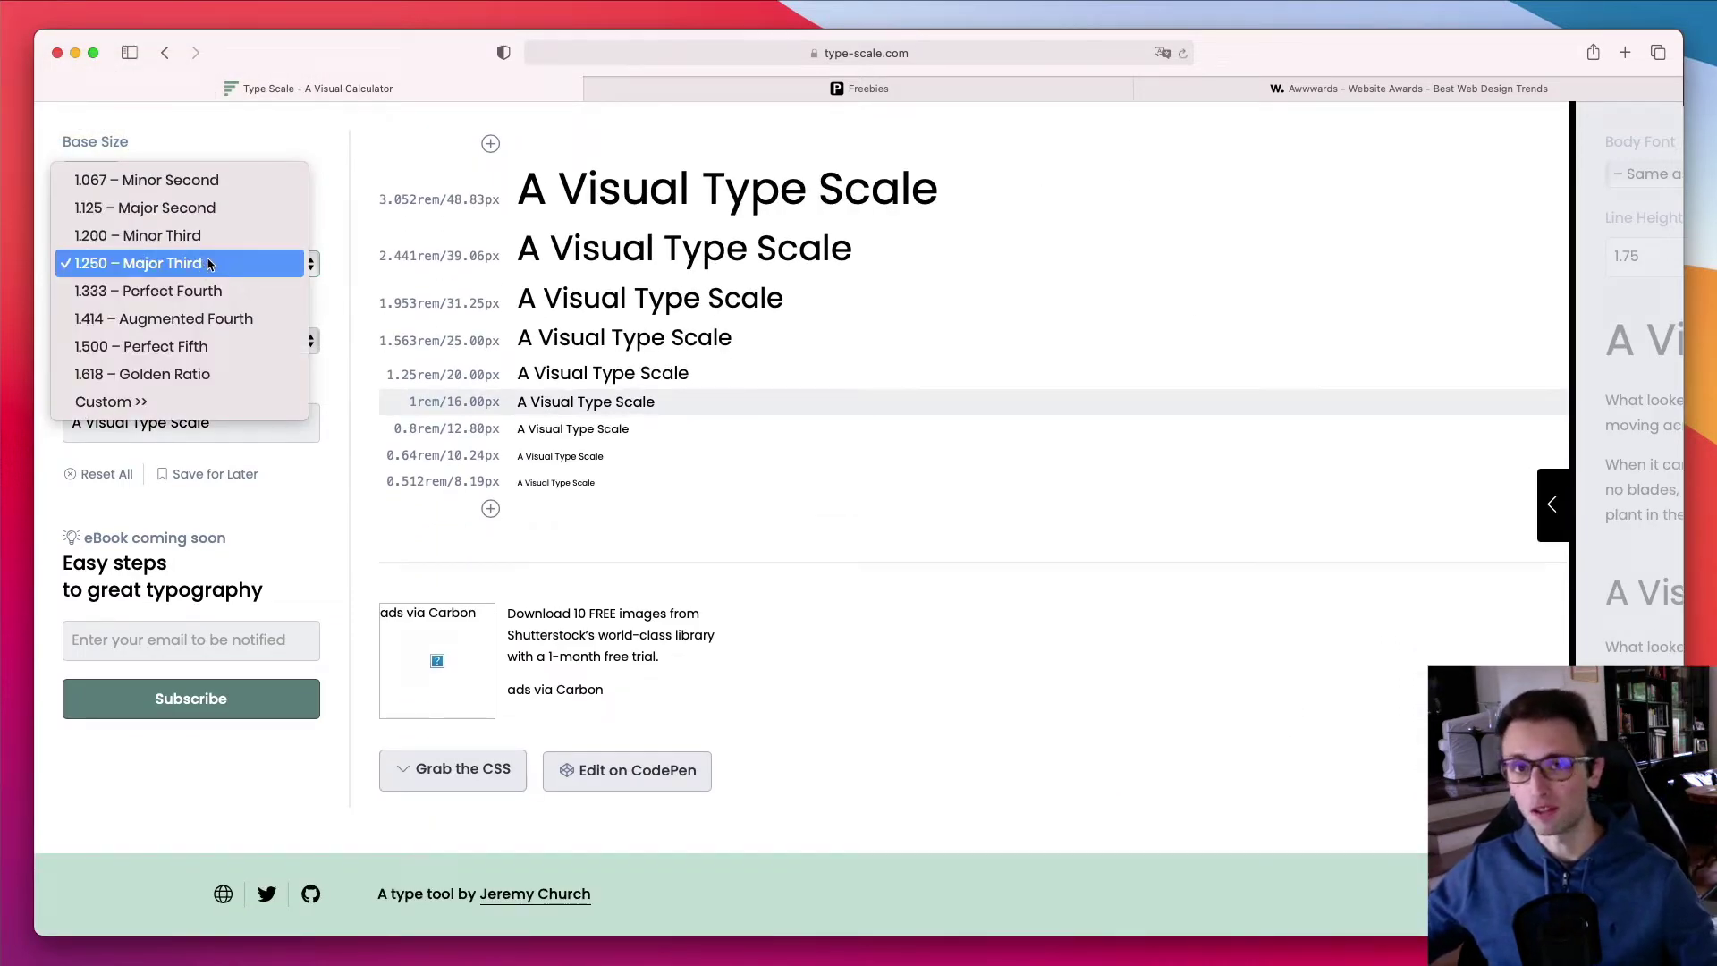
pyautogui.click(675, 481)
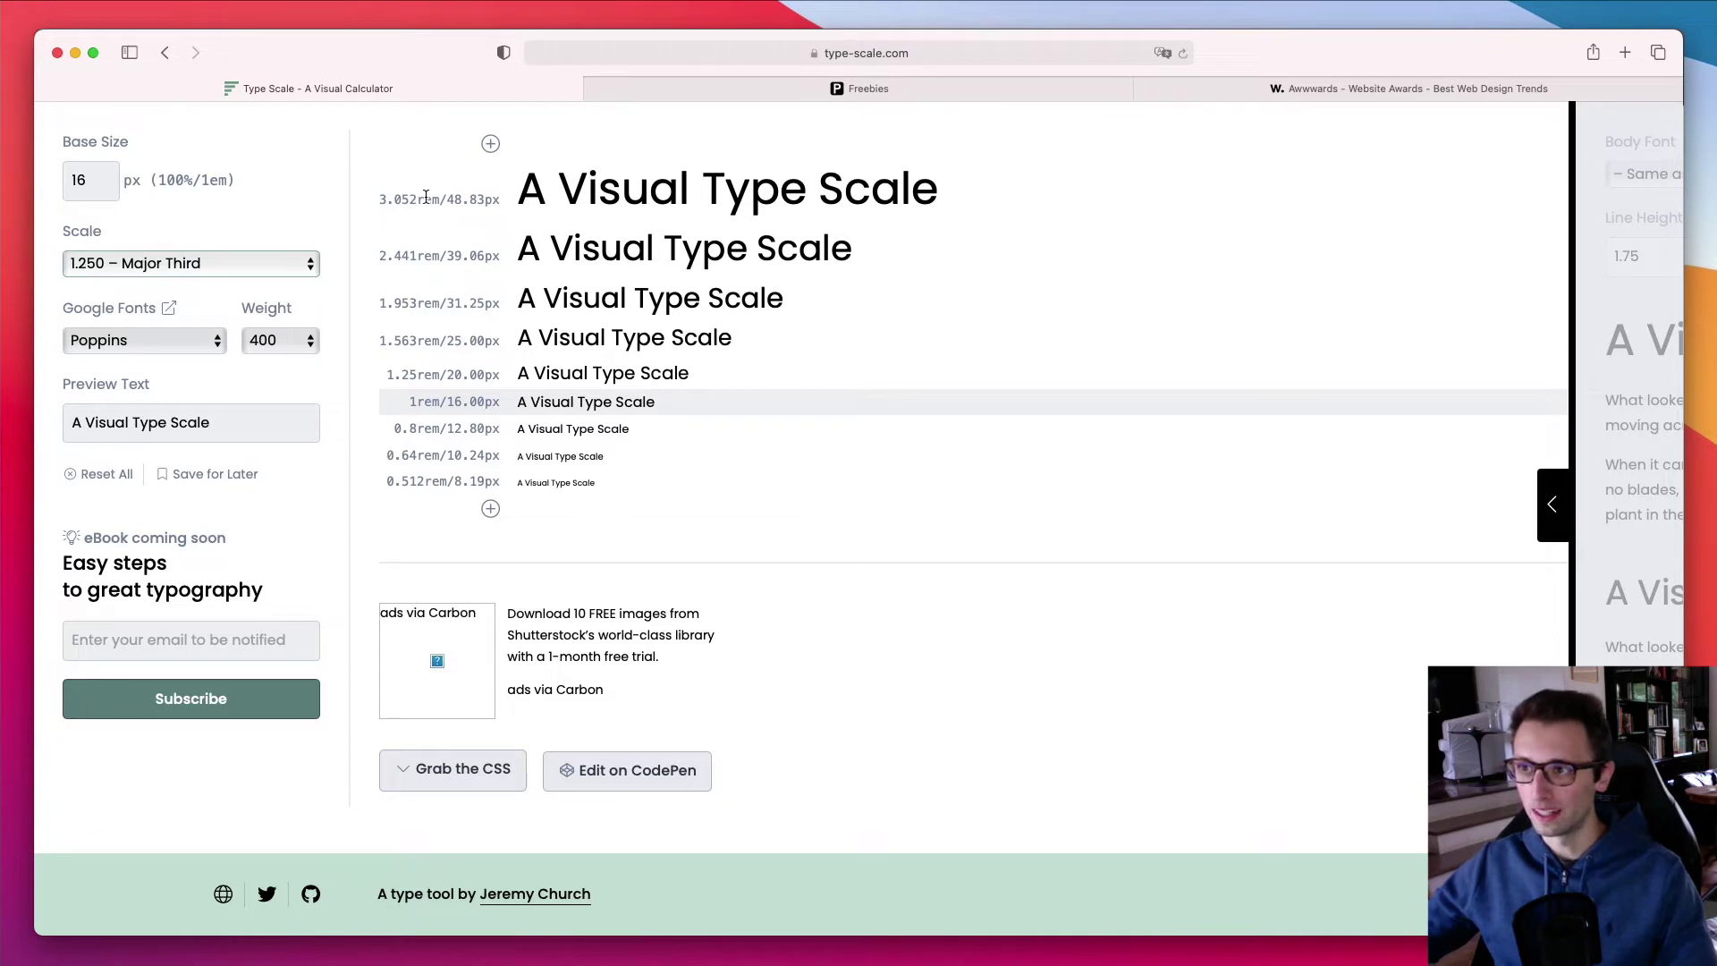
# Extend the preview text to "A Visual Type Scale ABC", keeping the font weight at 400
pyautogui.scroll(-1, 288, 344)
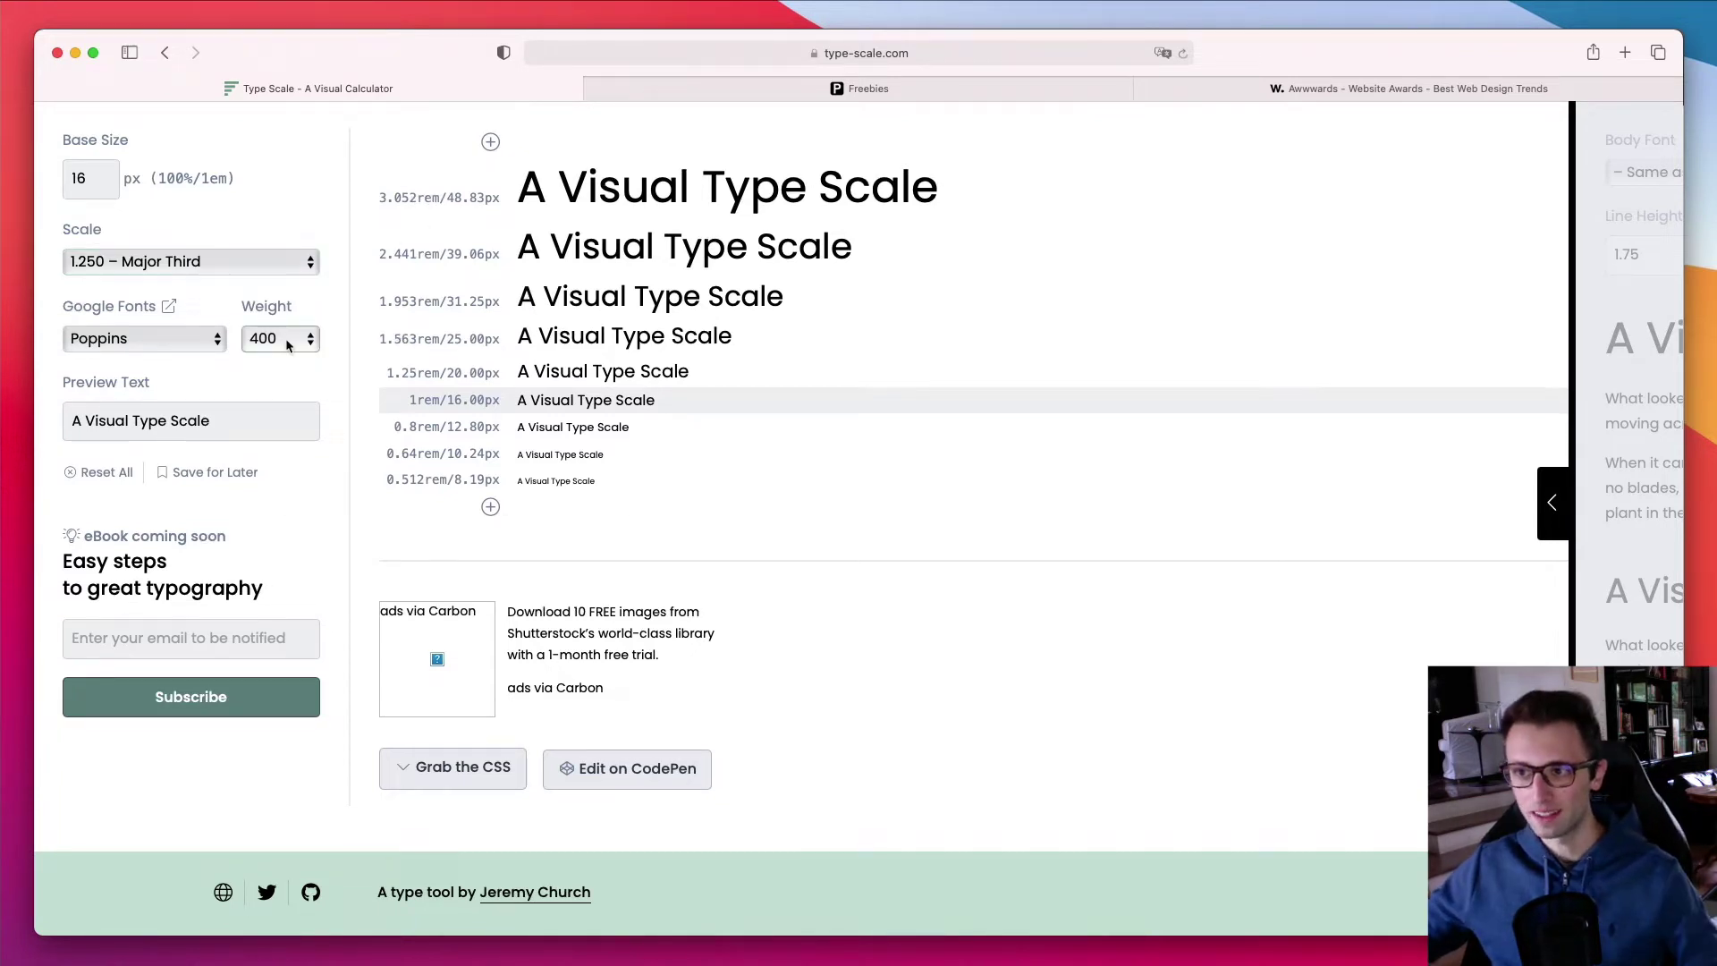
pyautogui.click(288, 344)
pyautogui.click(343, 346)
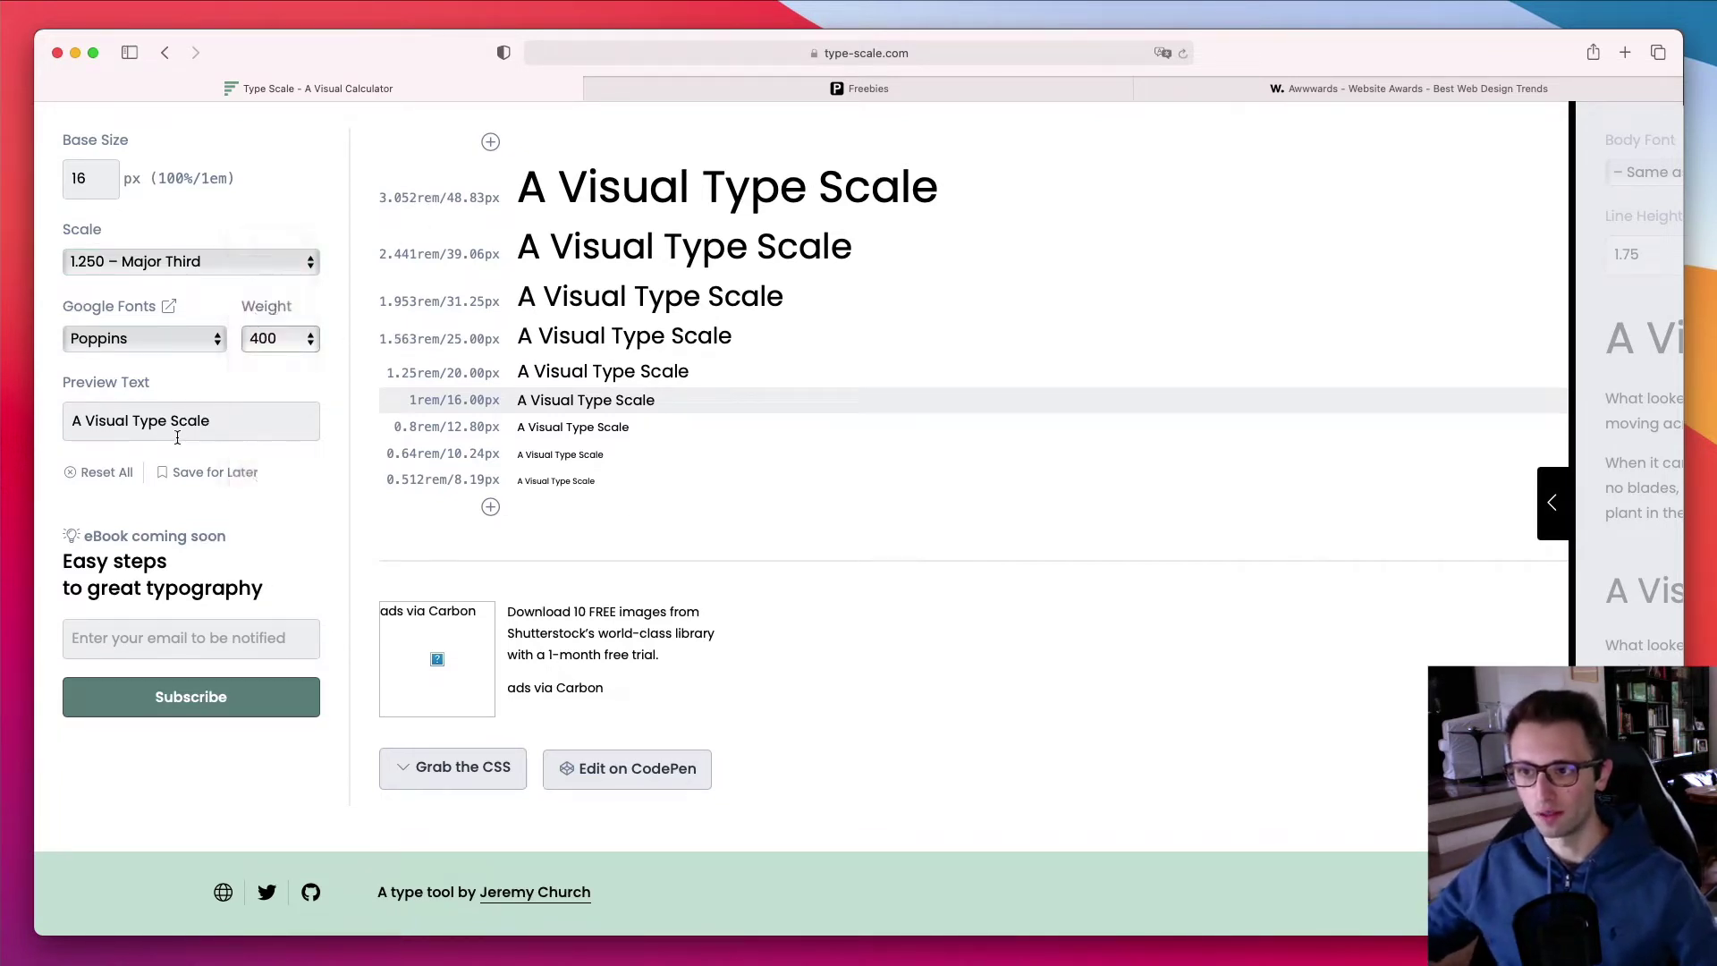
pyautogui.moveTo(232, 424); pyautogui.dragTo(11, 421)
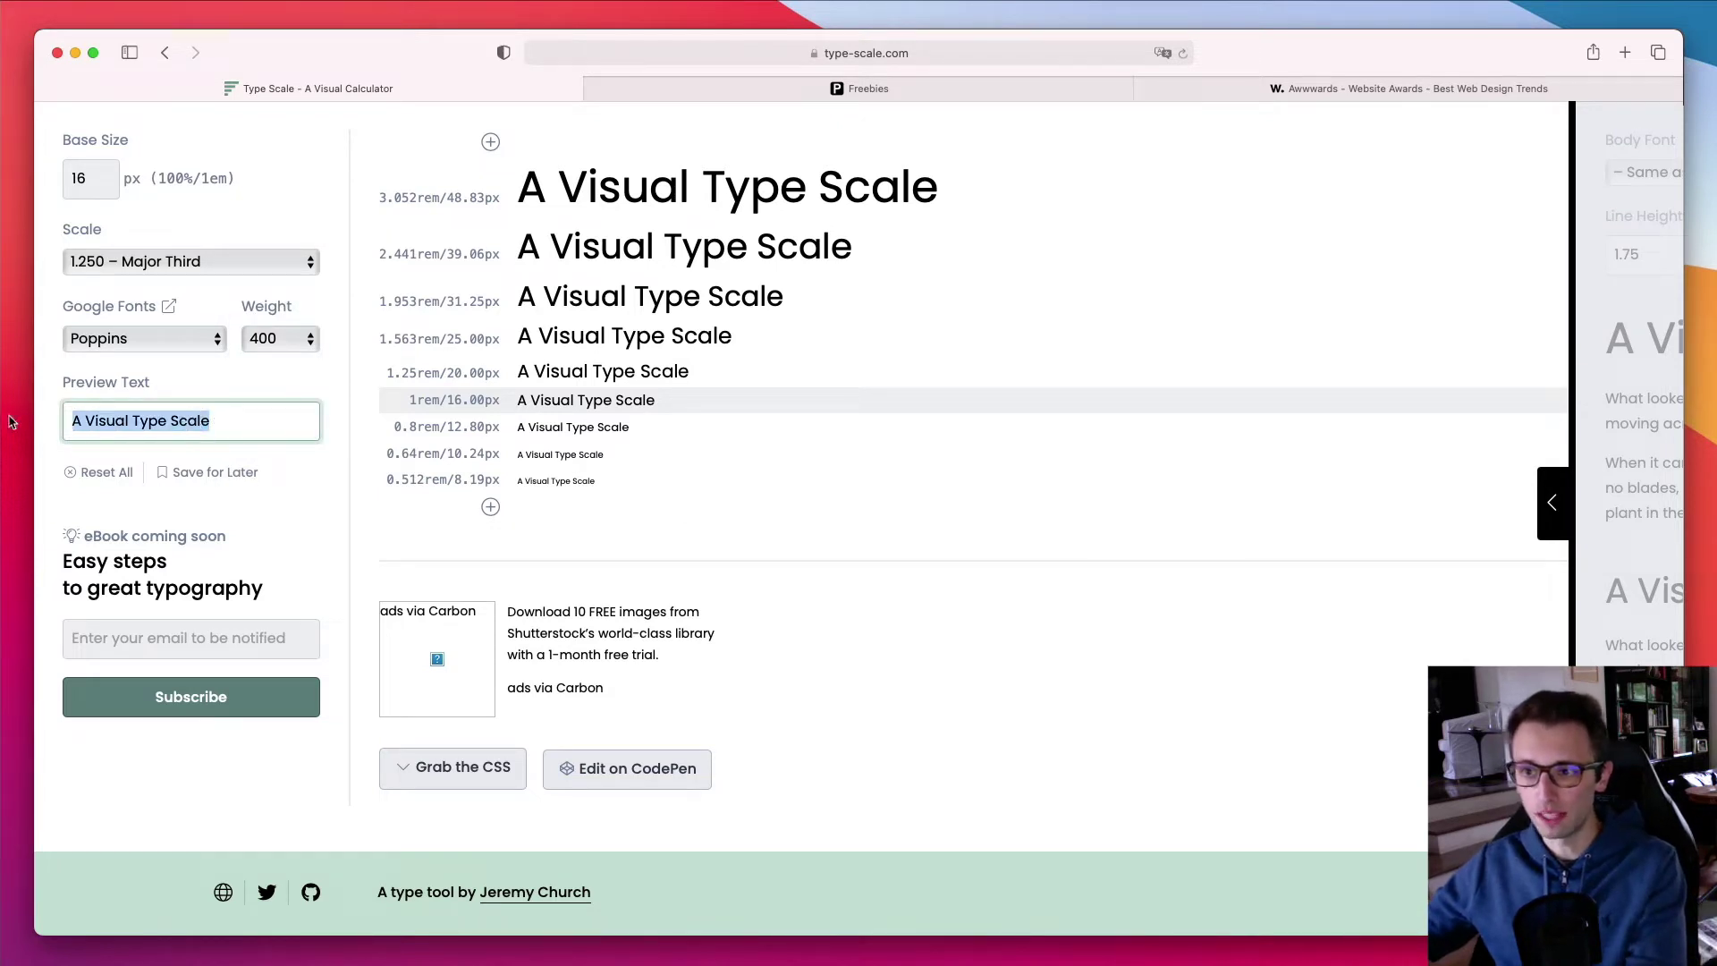
pyautogui.press('Right')
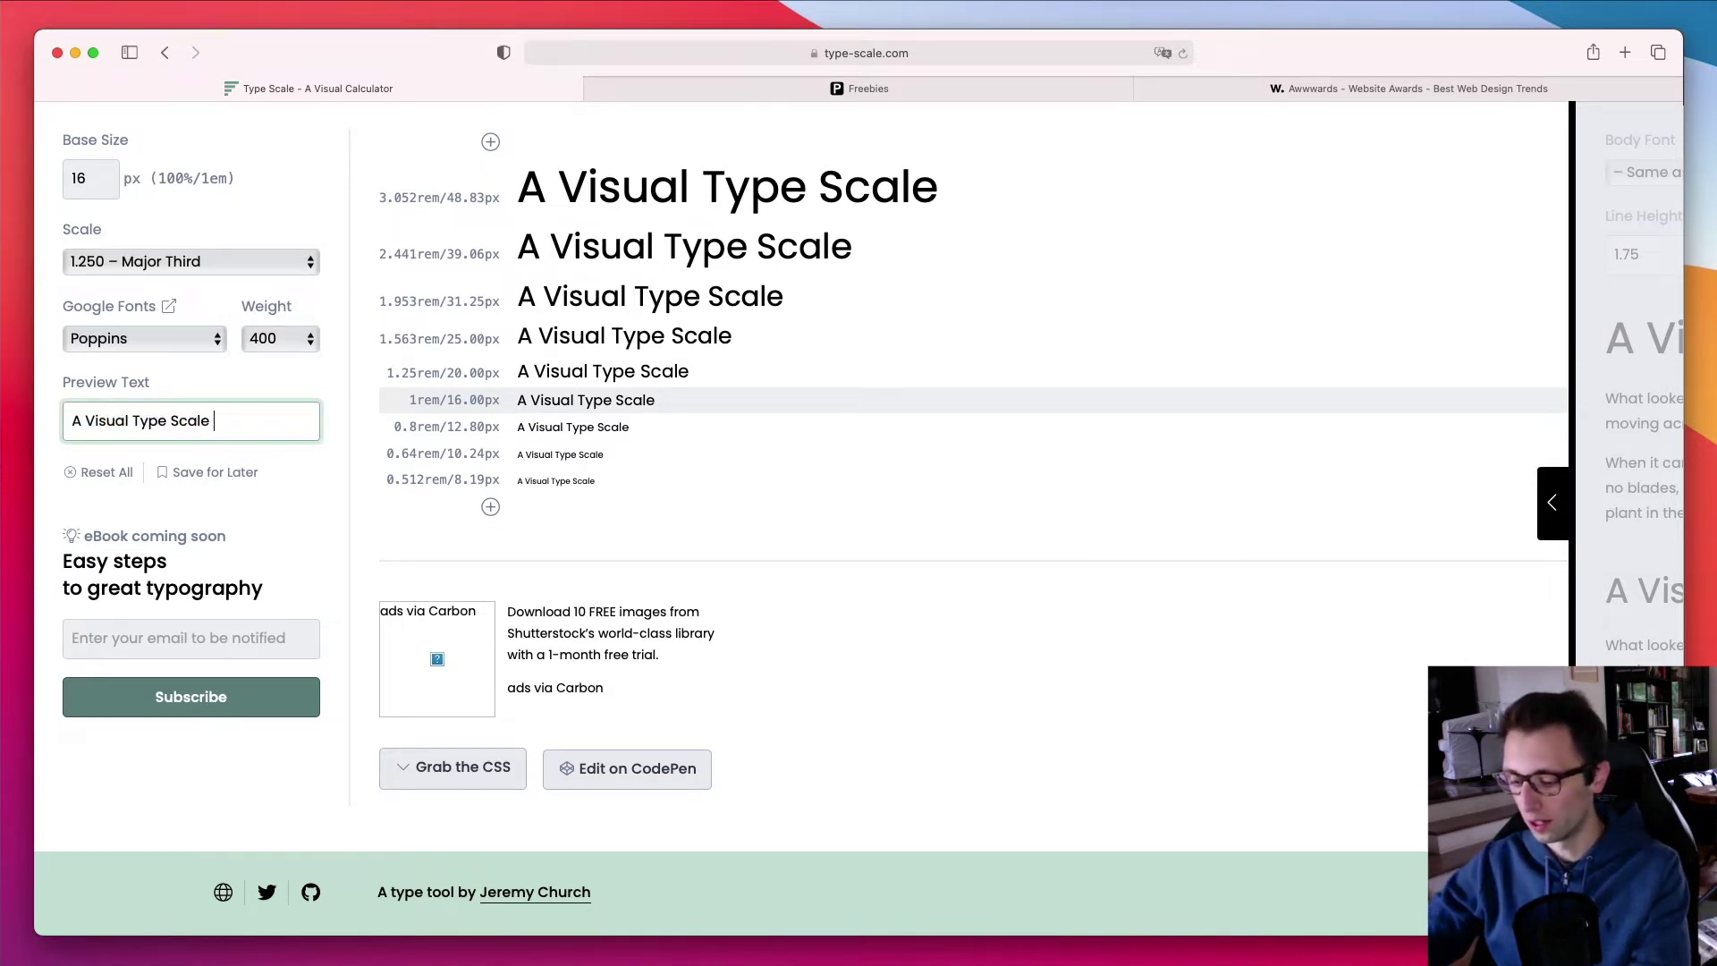
pyautogui.write('ABC')
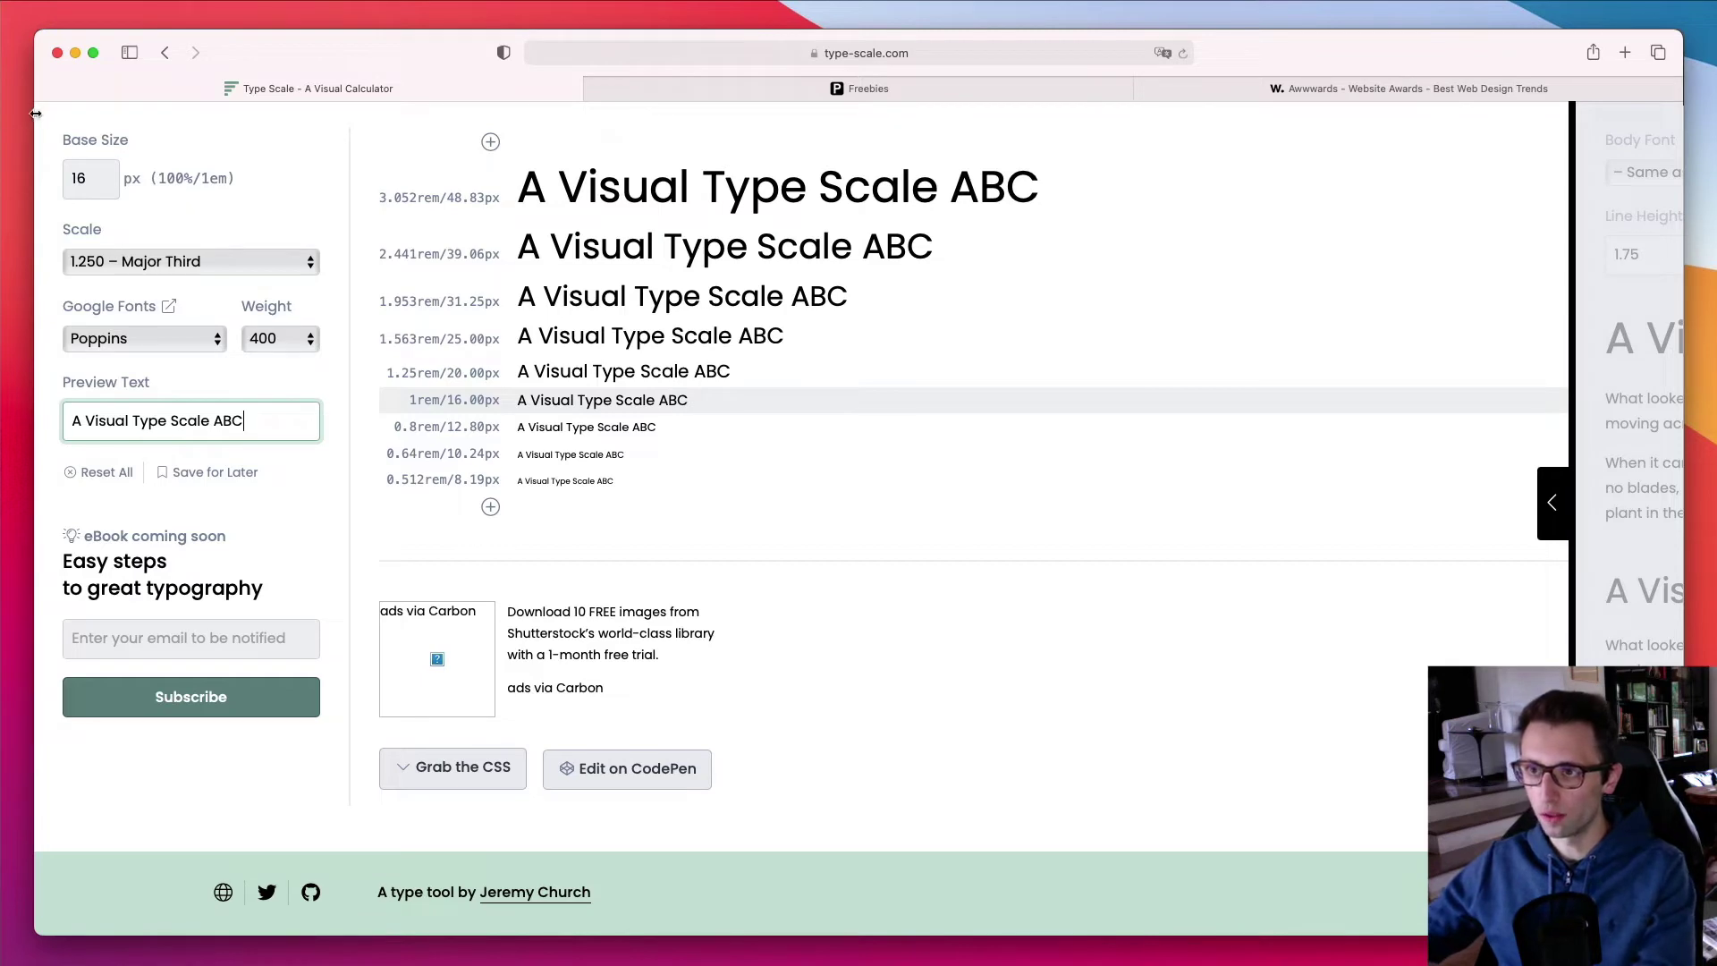
# Narrow the browser window to uncover the design file, and switch to Figma
pyautogui.moveTo(36, 113); pyautogui.dragTo(735, 114)
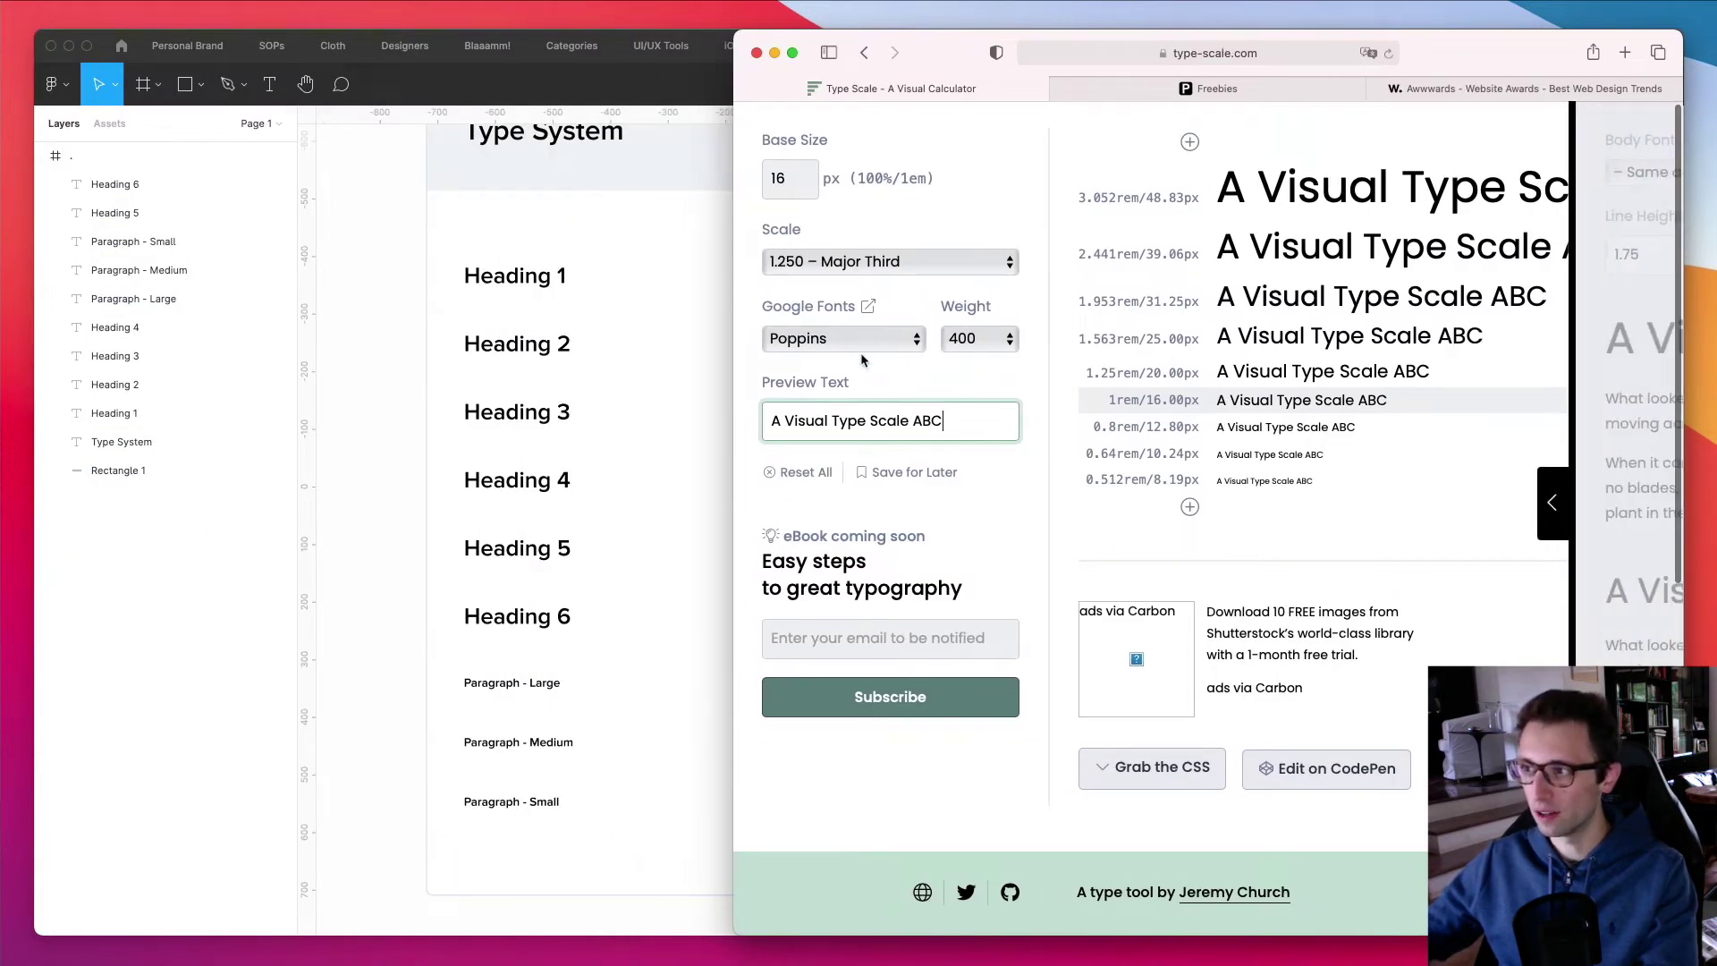
pyautogui.click(667, 341)
pyautogui.moveTo(657, 238); pyautogui.dragTo(480, 816)
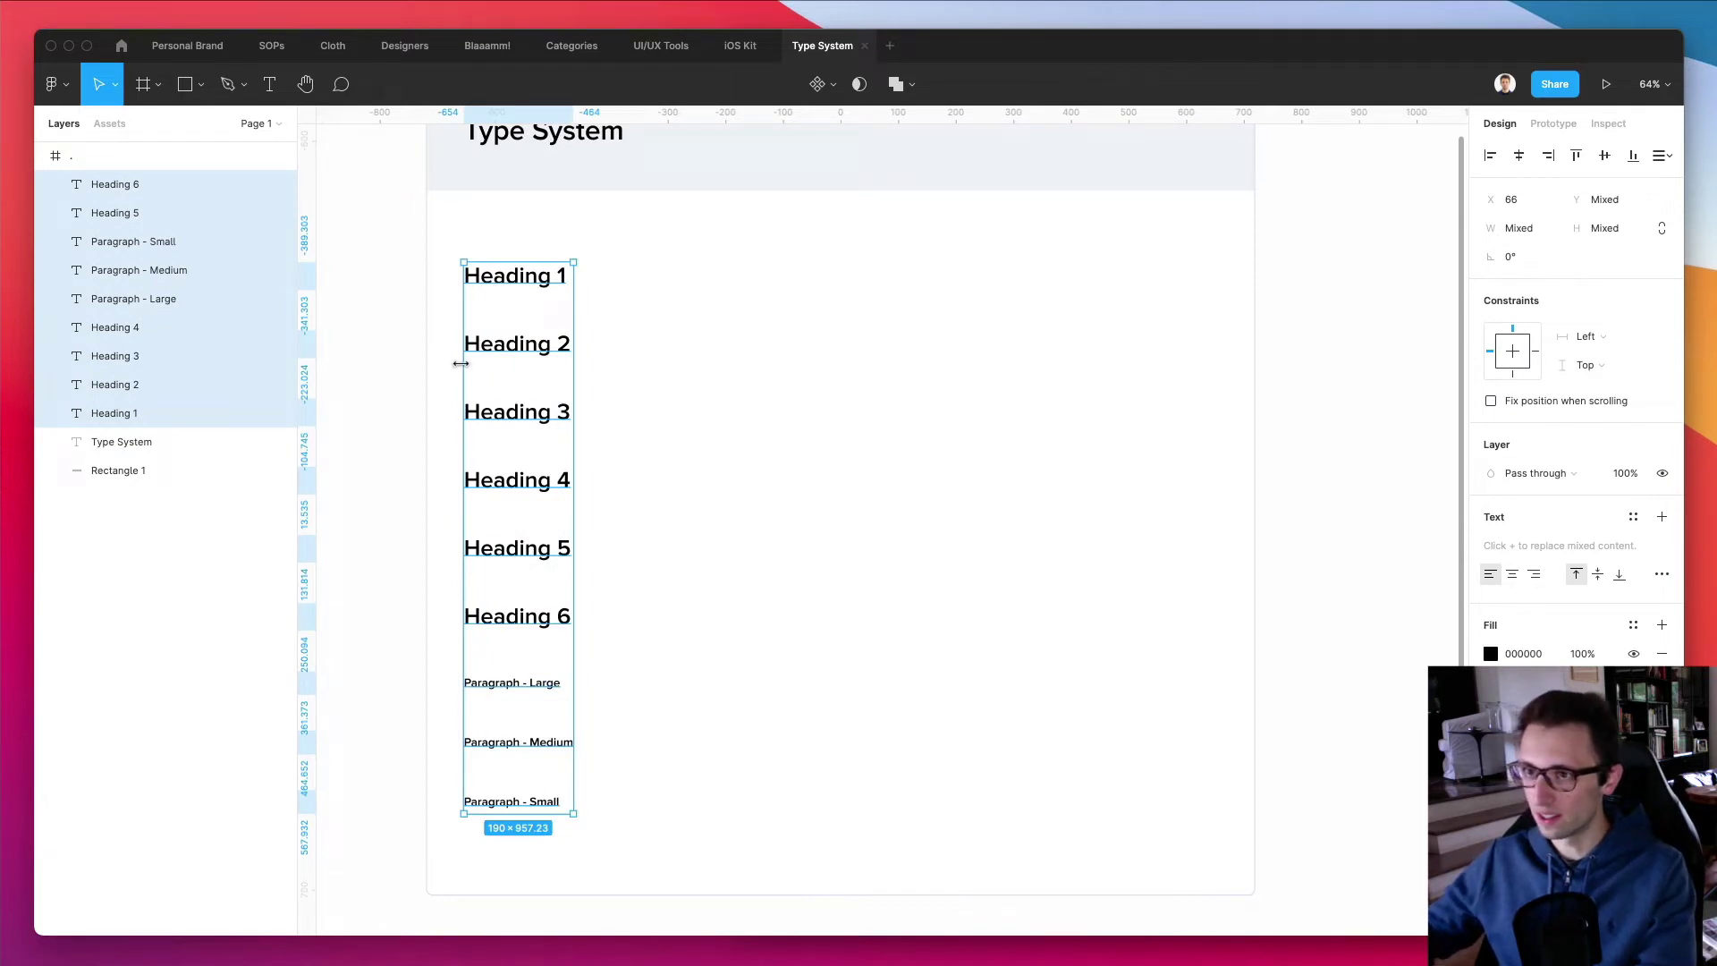
pyautogui.click(620, 256)
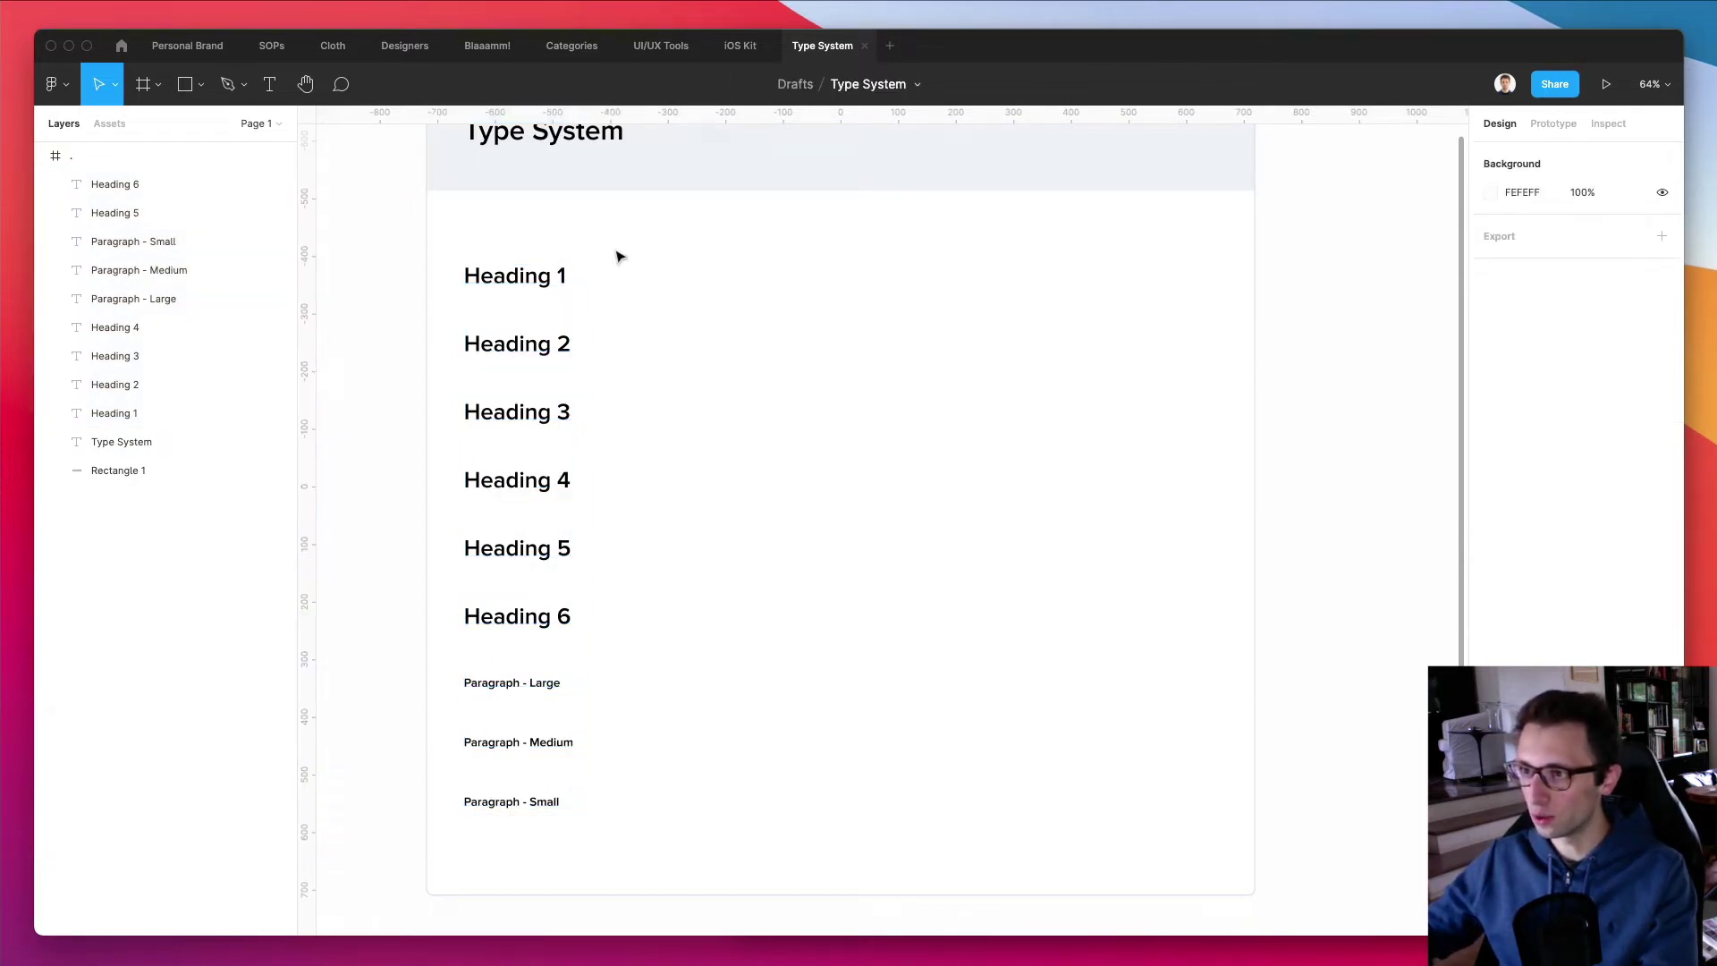
# Change the font of Heading 1 through Heading 6 to Poppins
pyautogui.moveTo(619, 257); pyautogui.dragTo(475, 662)
pyautogui.click(1557, 618)
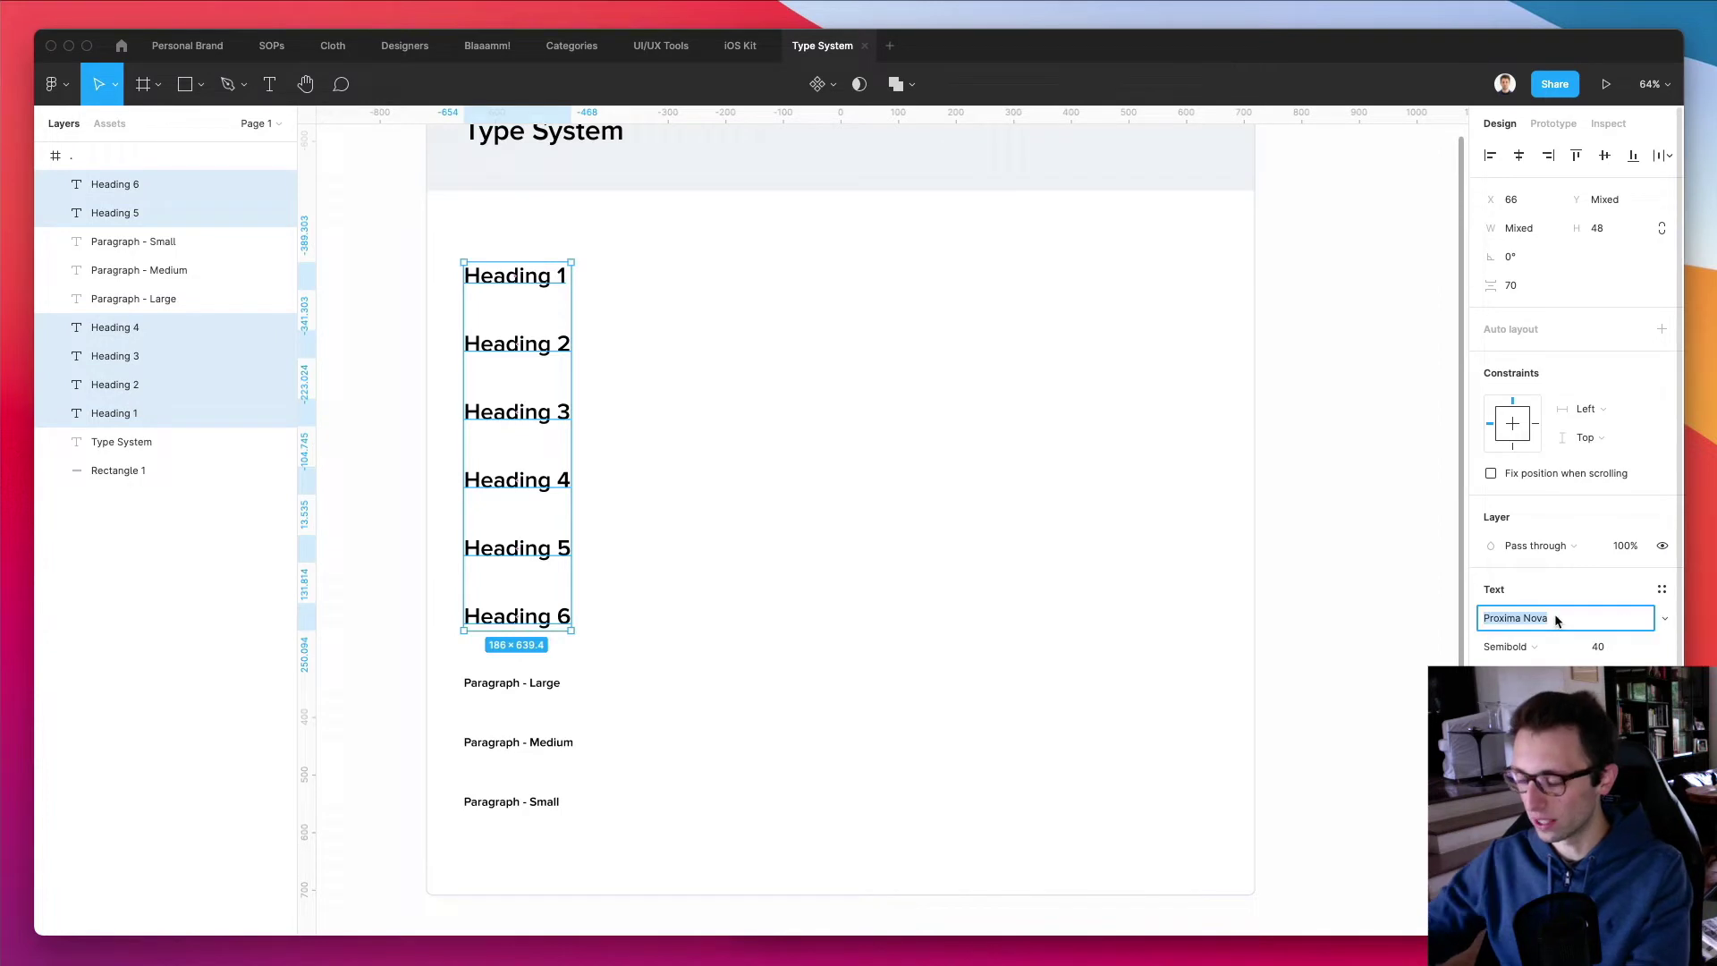
pyautogui.write('Poppins')
pyautogui.press('Return')
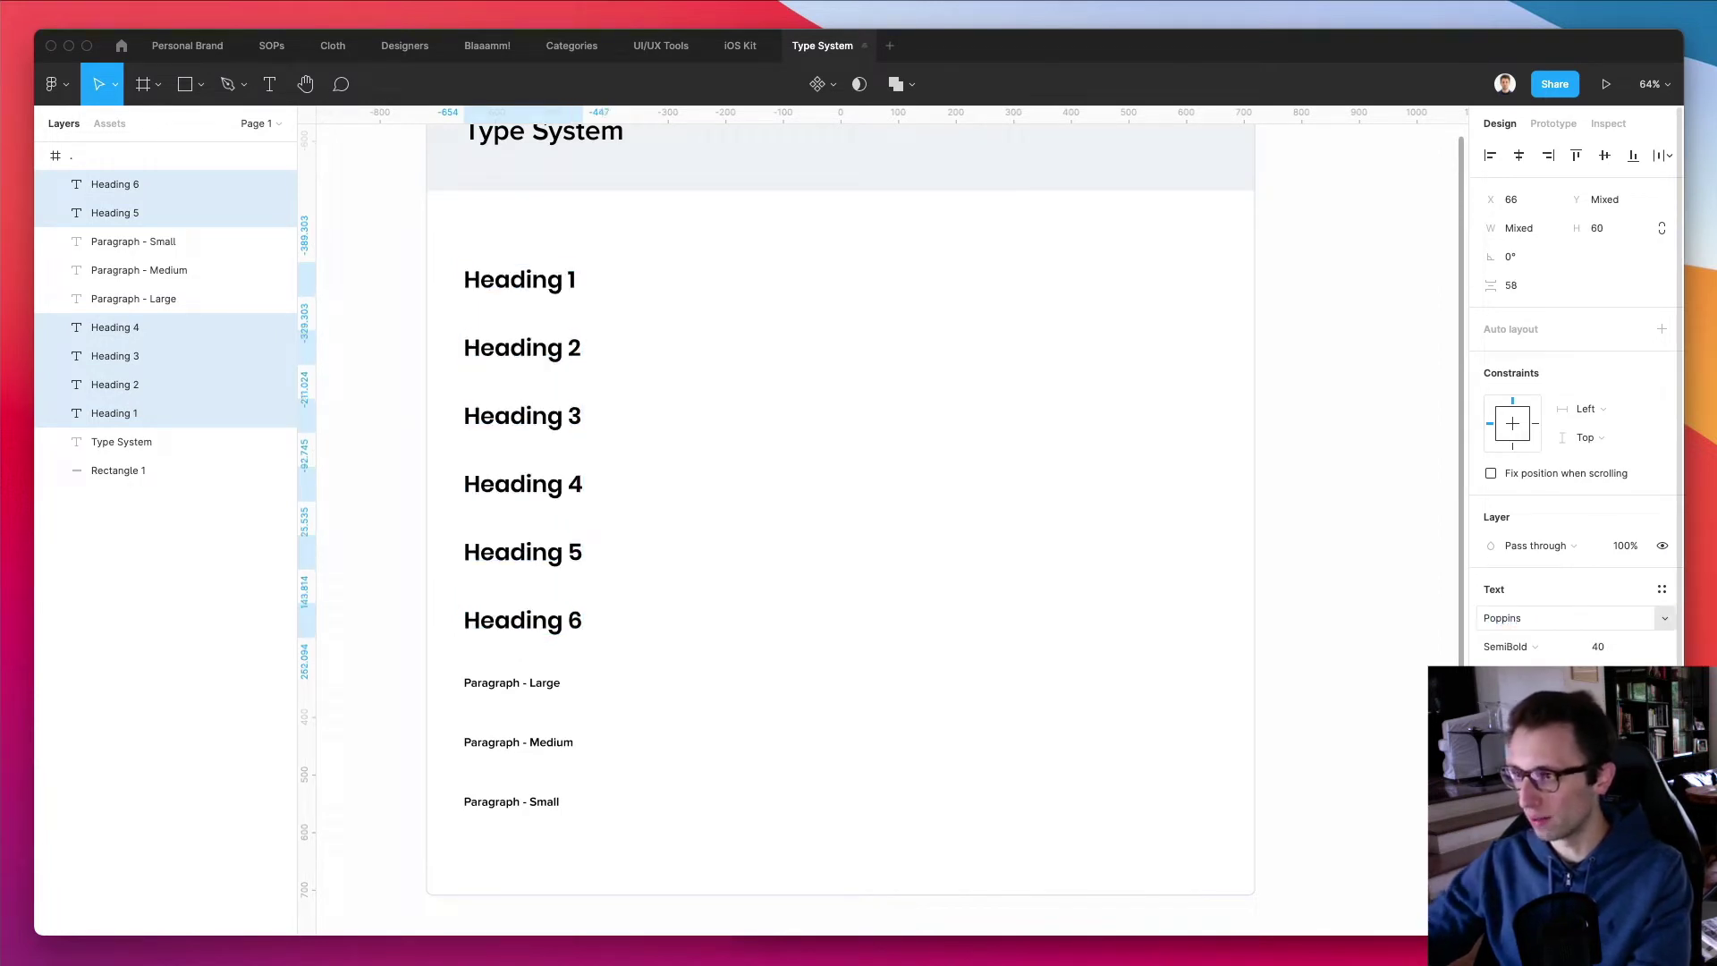
# Change the font of the large, medium and small paragraph texts to Poppins
pyautogui.moveTo(629, 694); pyautogui.dragTo(483, 859)
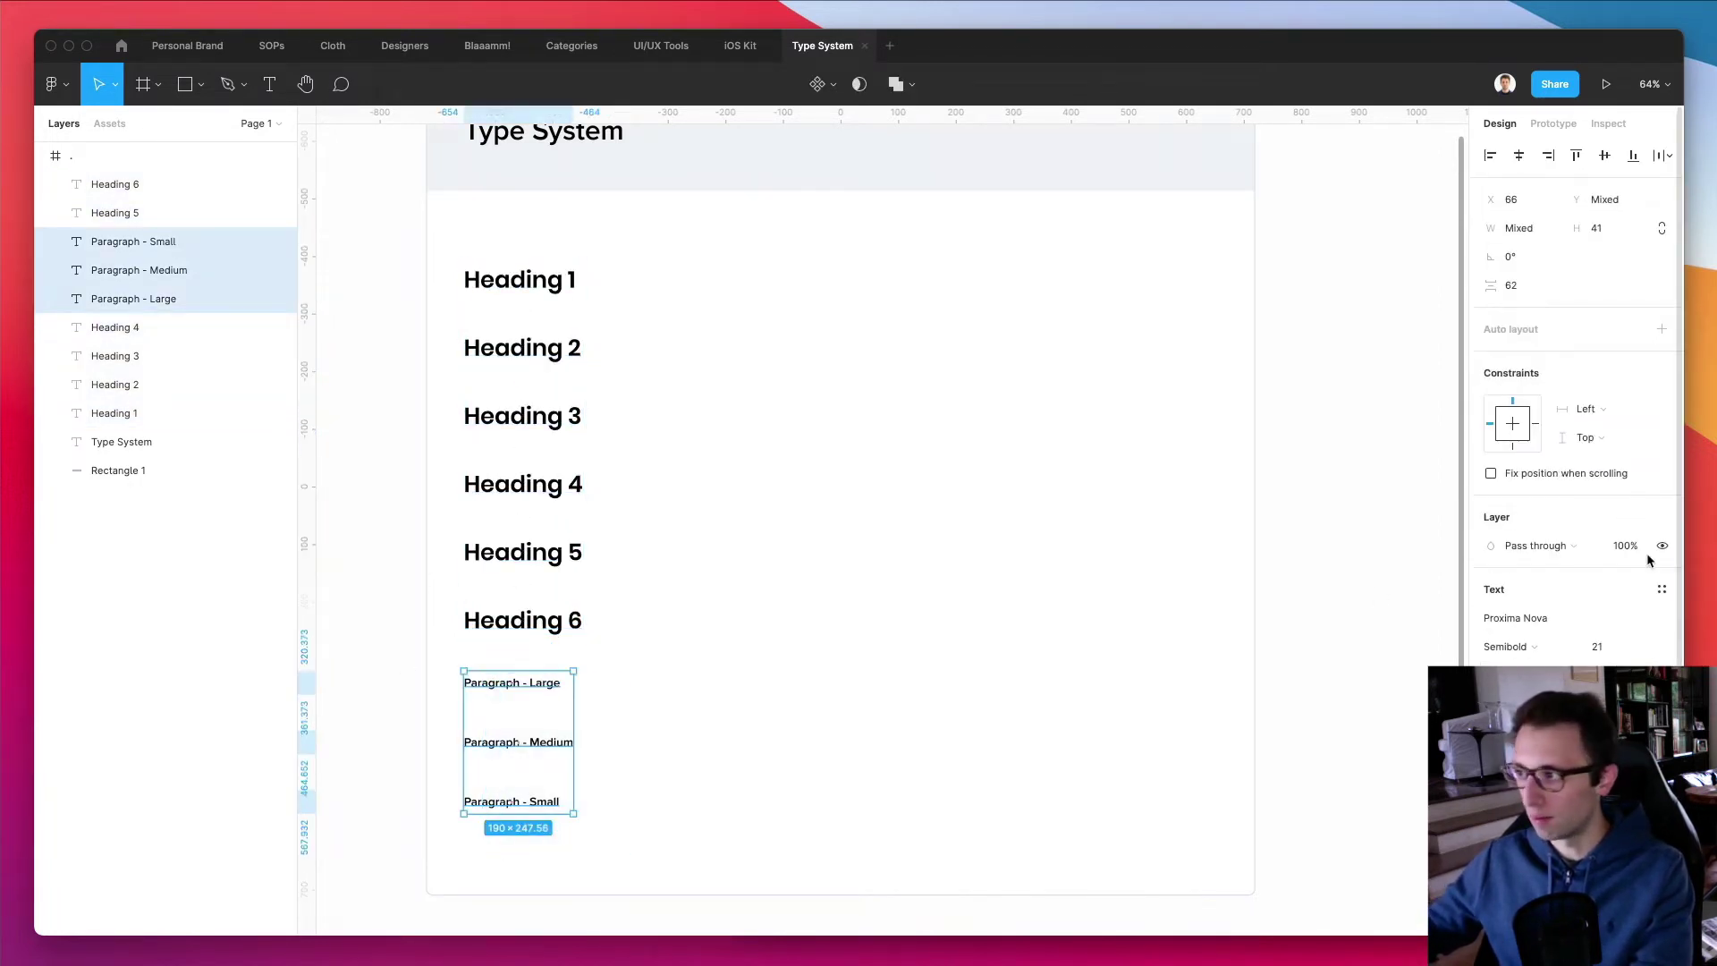
pyautogui.click(1541, 619)
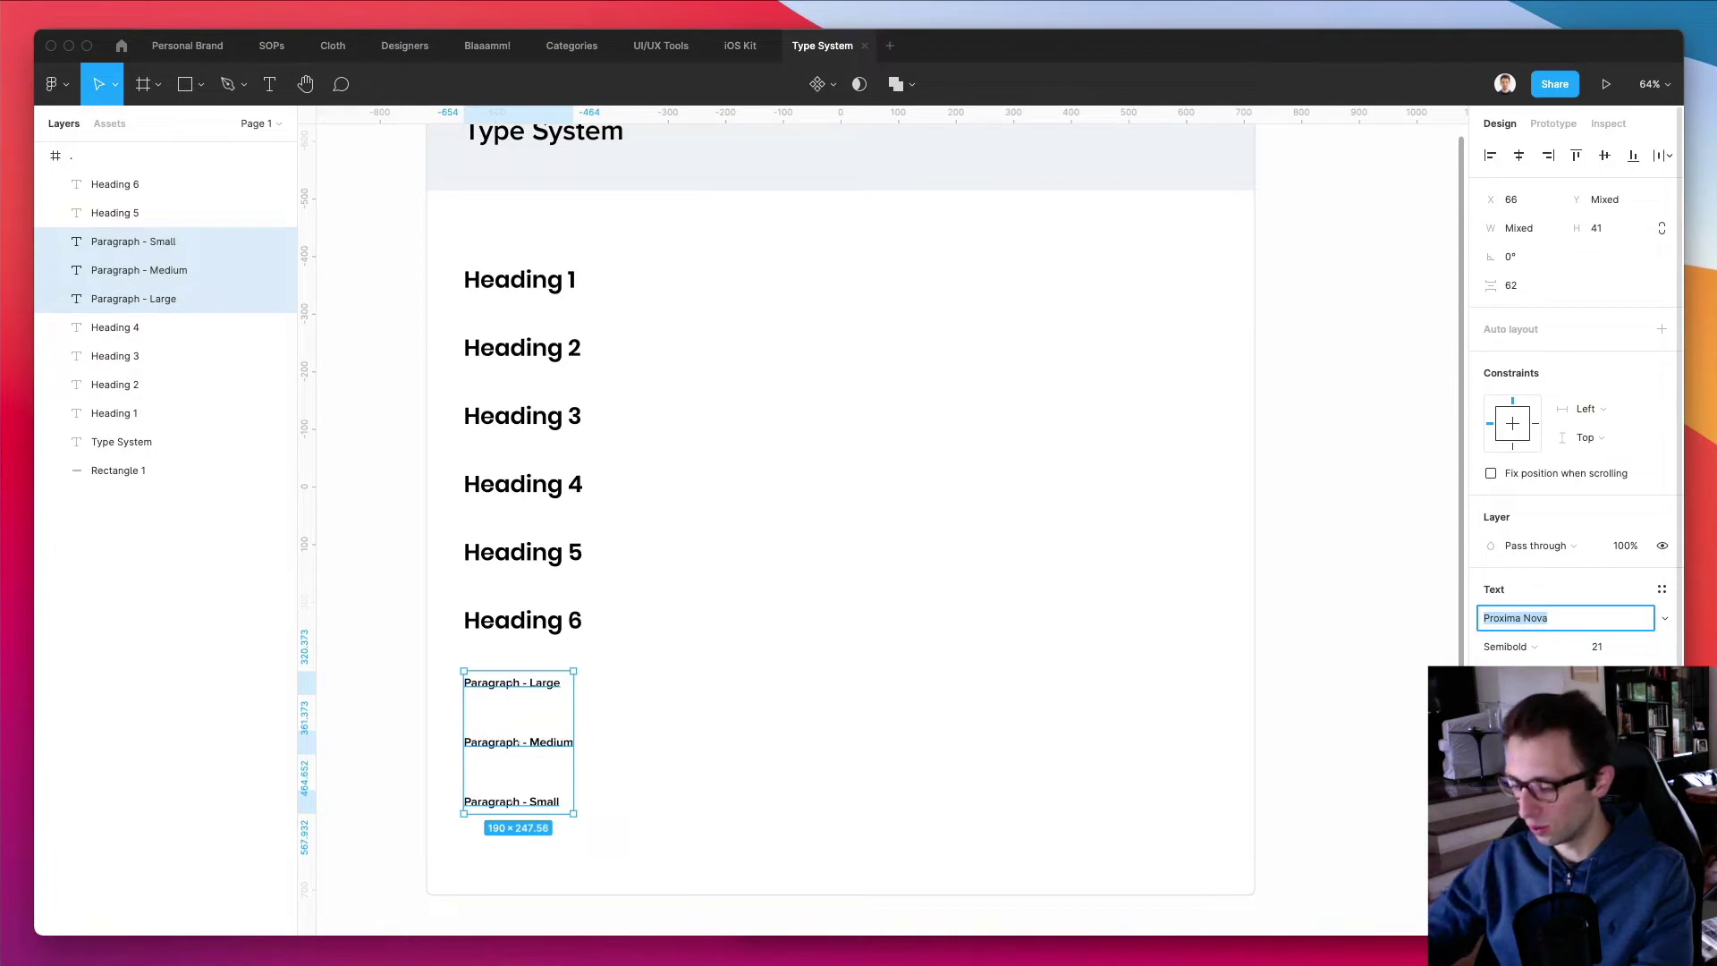
pyautogui.write('Poppins')
pyautogui.press('Return')
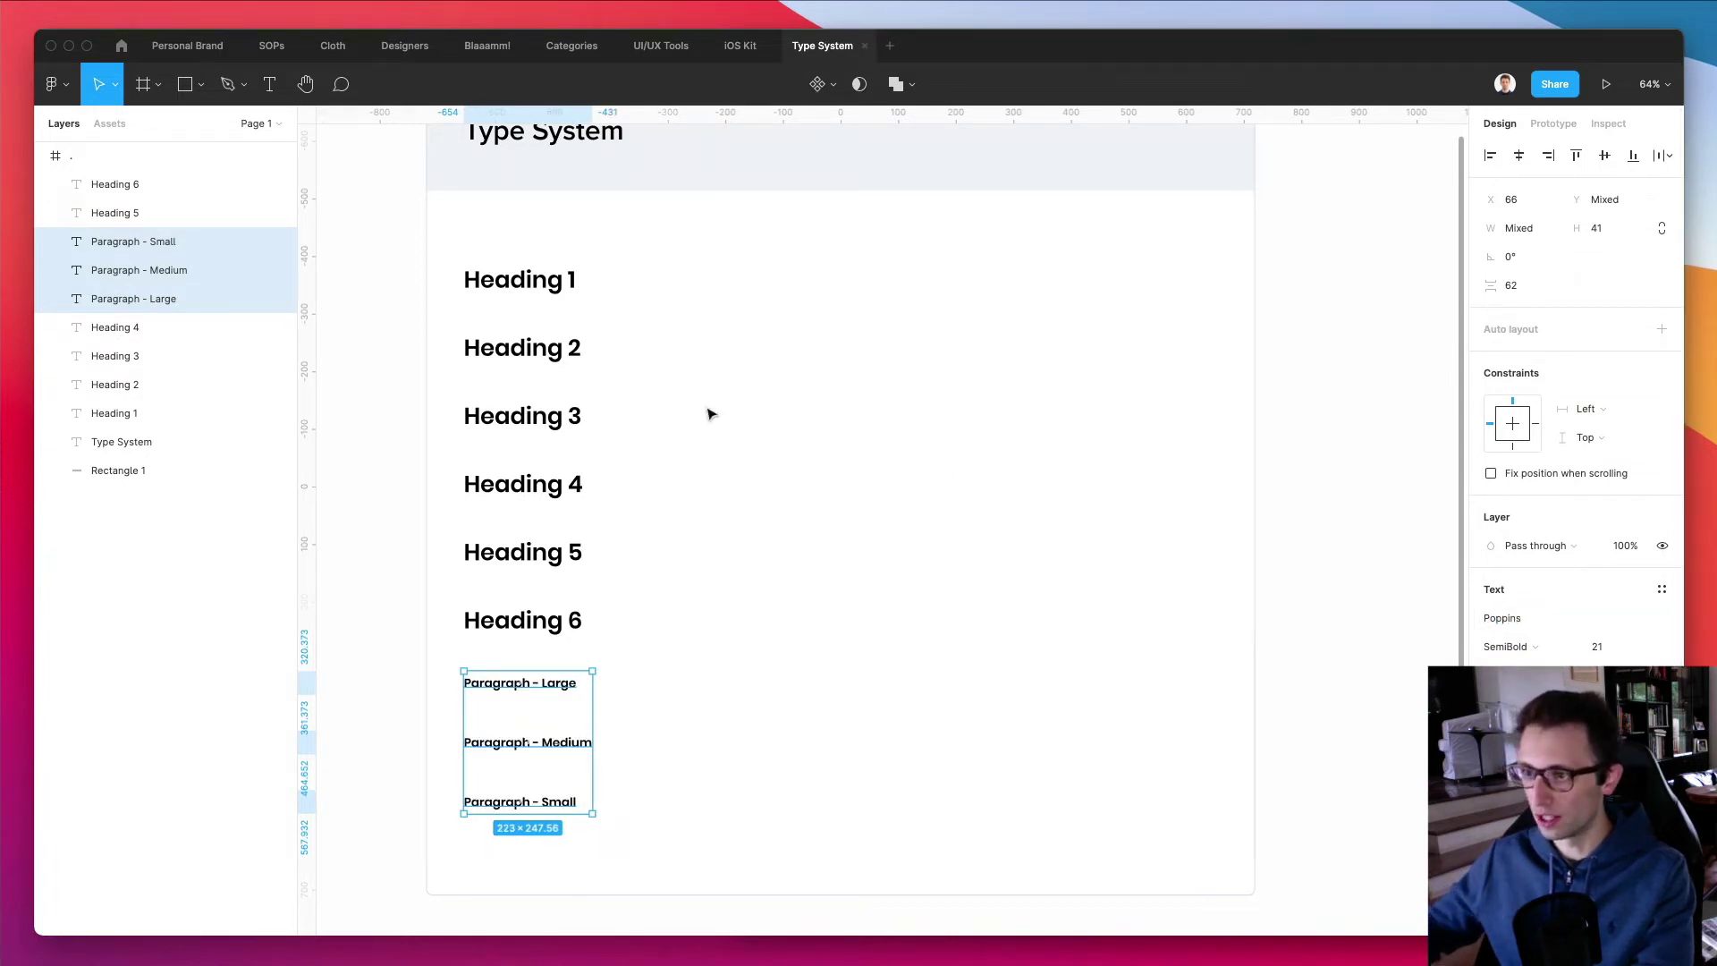
pyautogui.click(652, 372)
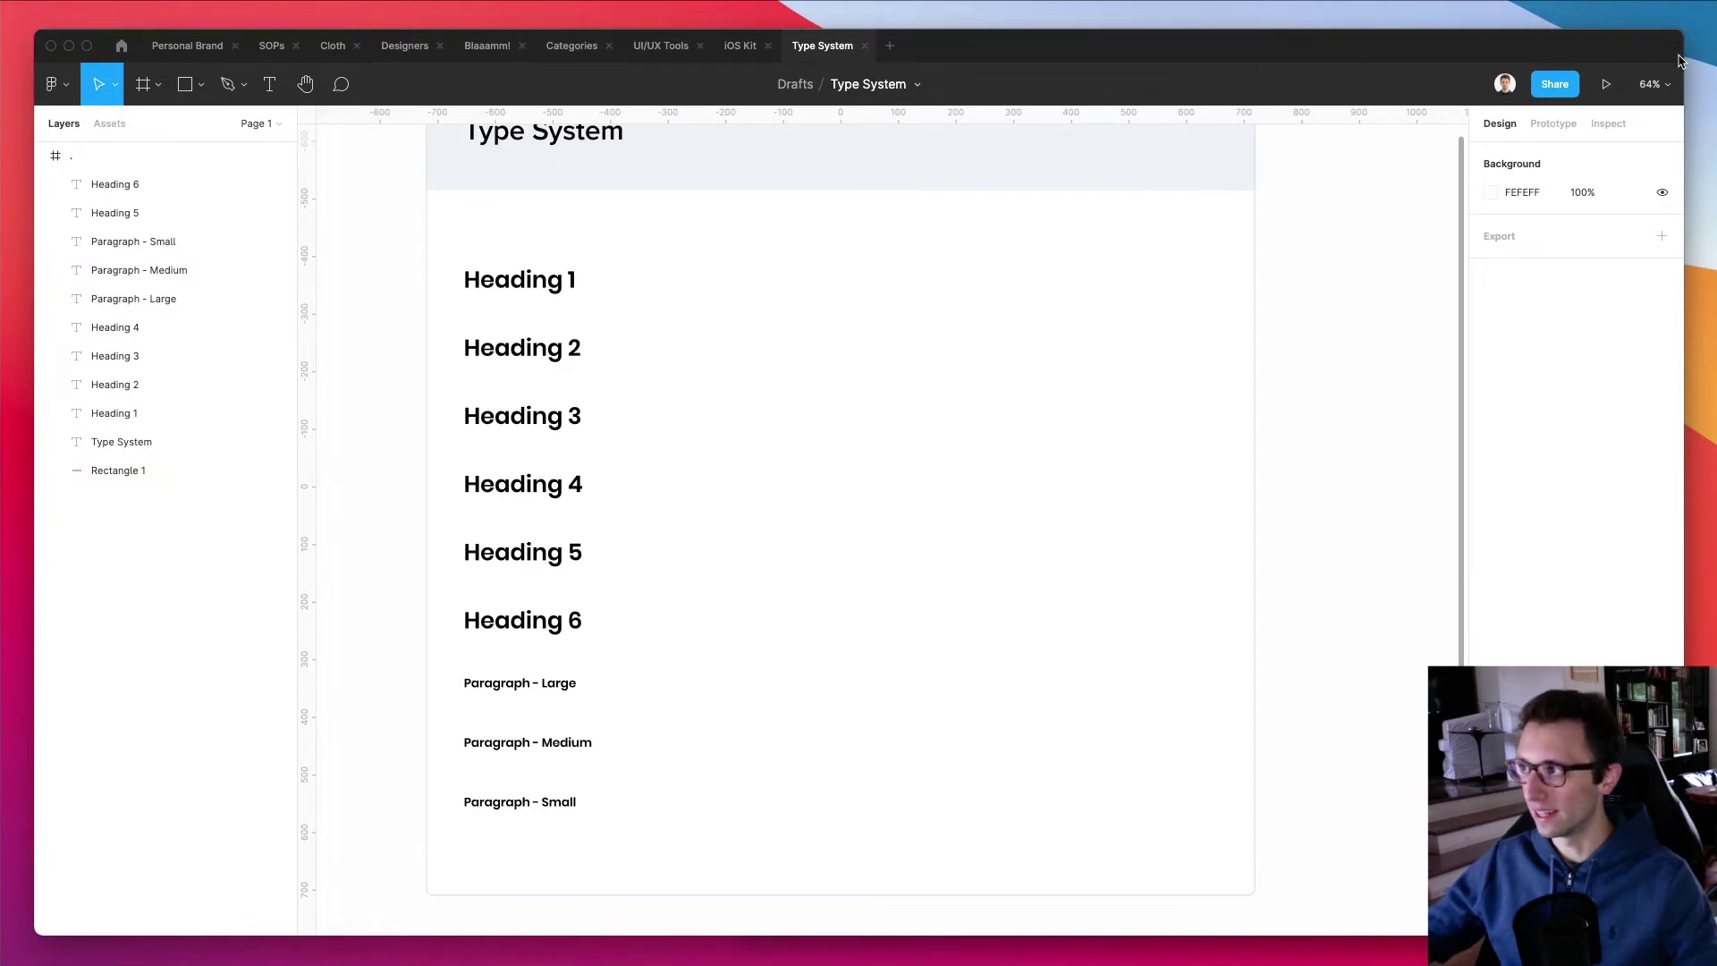
# Narrow the Figma window so the Type Scale sizes can be read beside it
pyautogui.moveTo(1678, 60); pyautogui.dragTo(1019, 87)
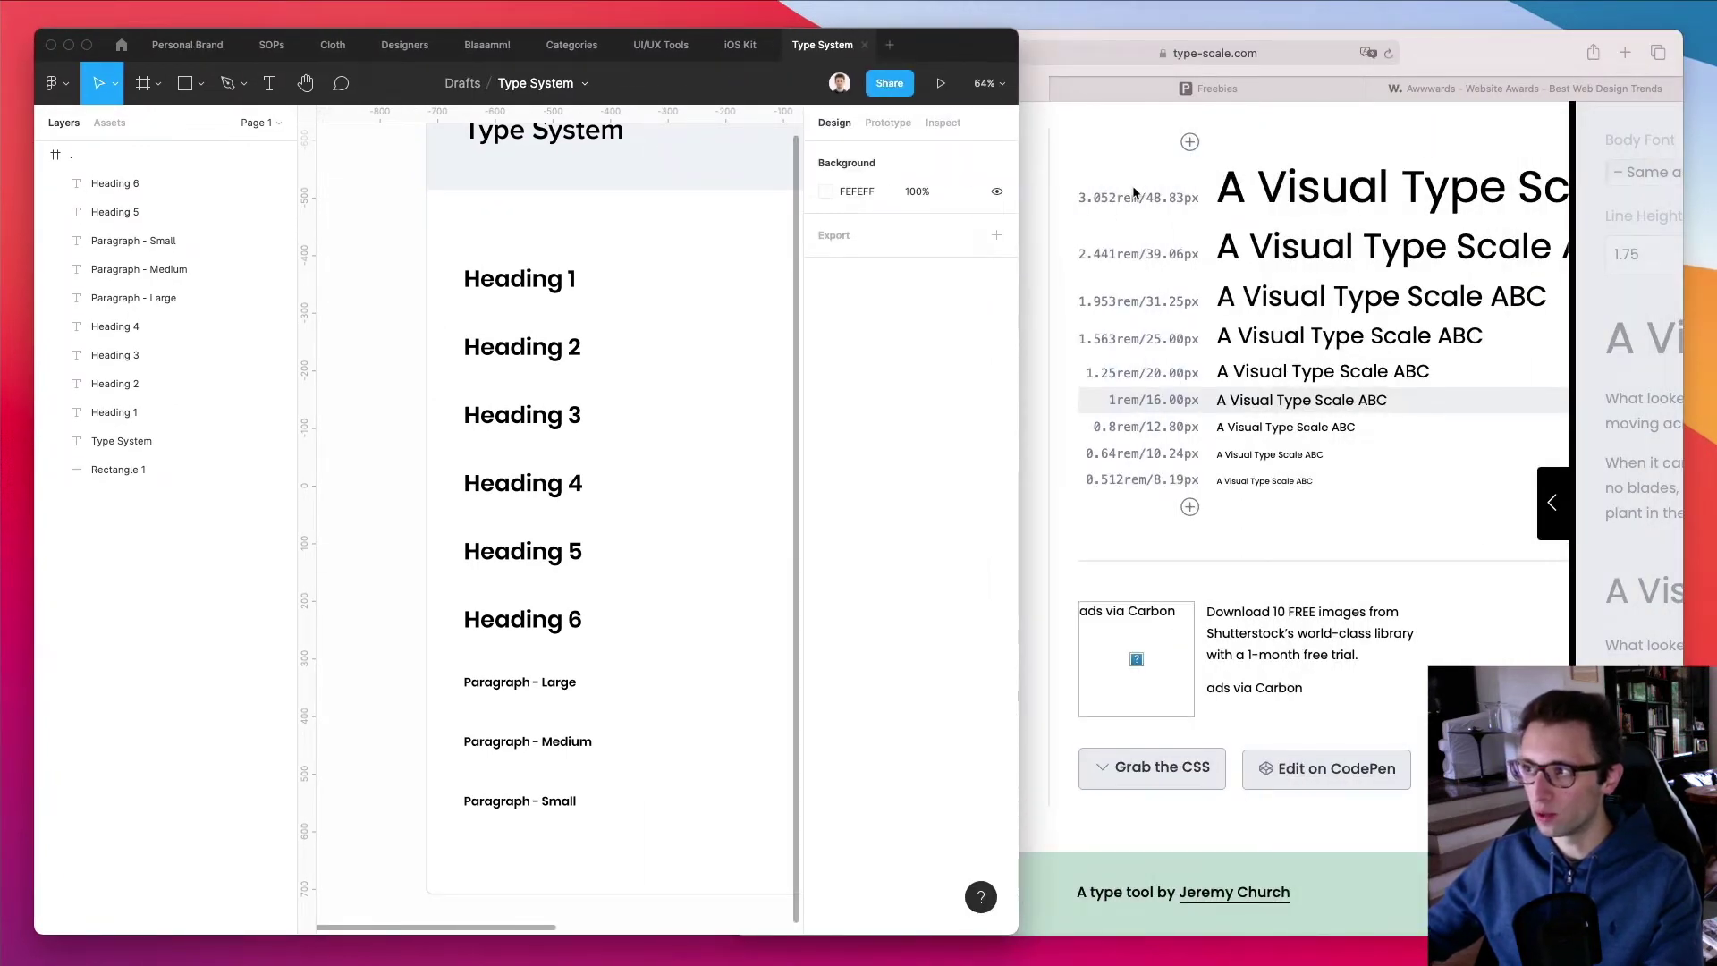
# Set the font size of Heading 1 to 48.83, the largest size shown in the Type Scale list
pyautogui.click(1177, 208)
pyautogui.moveTo(1154, 197)
pyautogui.mouseDown()
pyautogui.moveTo(1190, 199)
pyautogui.moveTo(1151, 198)
pyautogui.mouseUp()
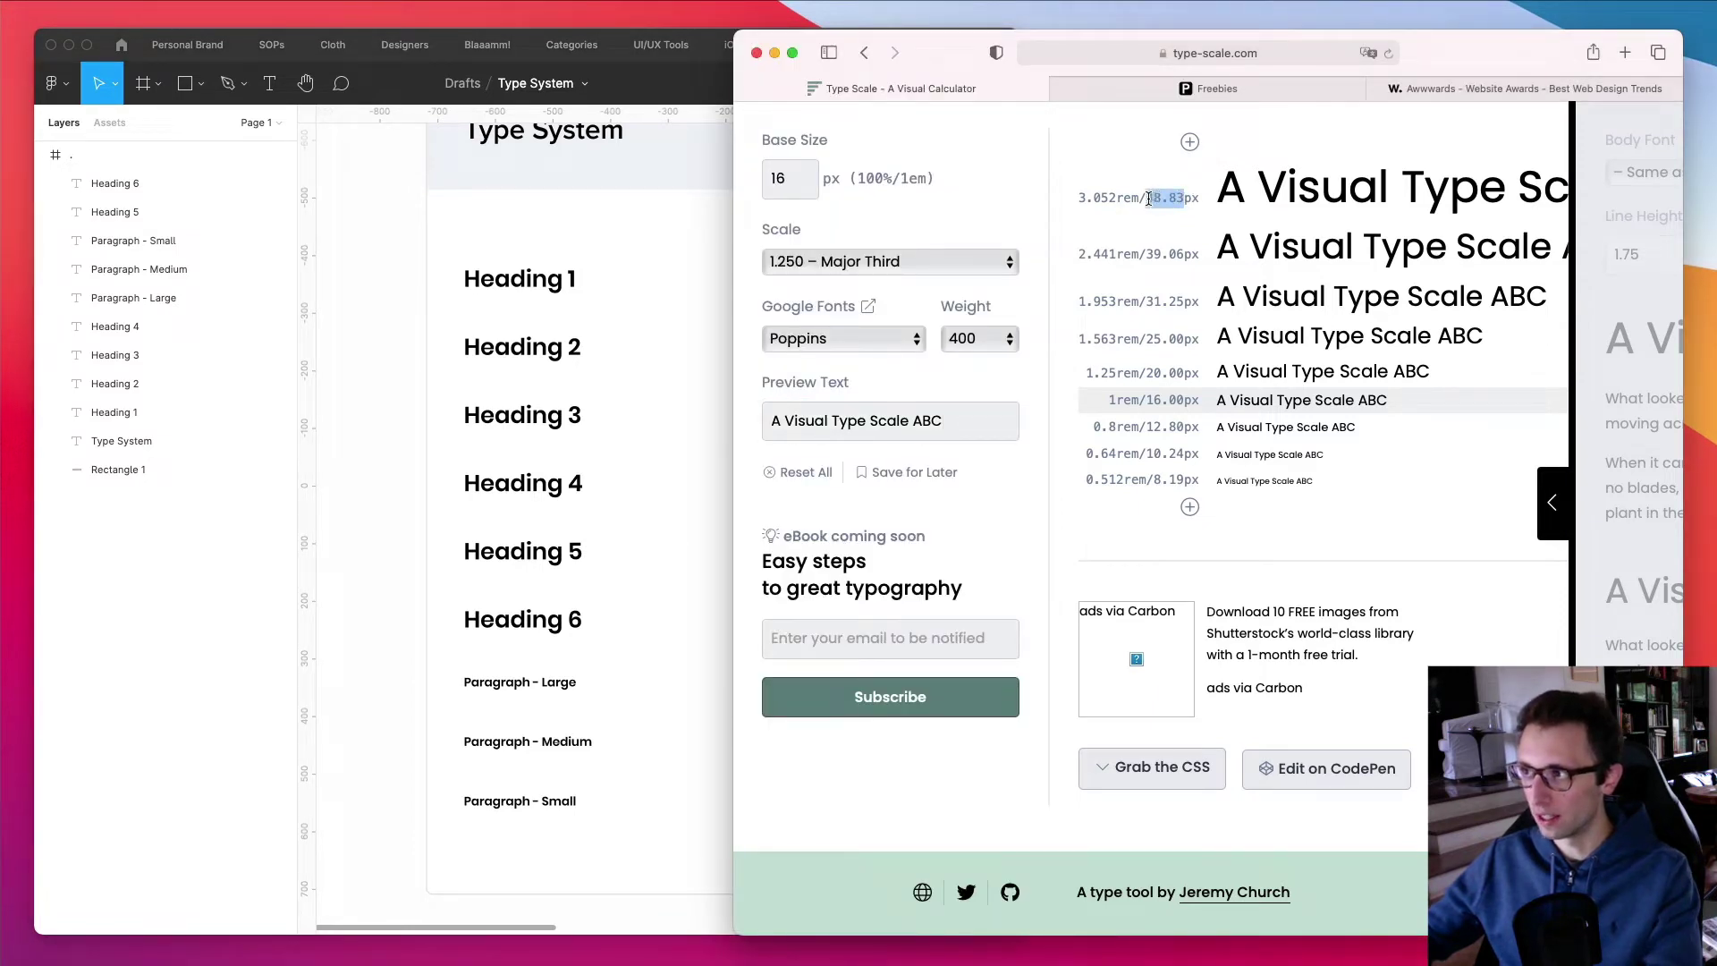
pyautogui.click(622, 337)
pyautogui.click(546, 285)
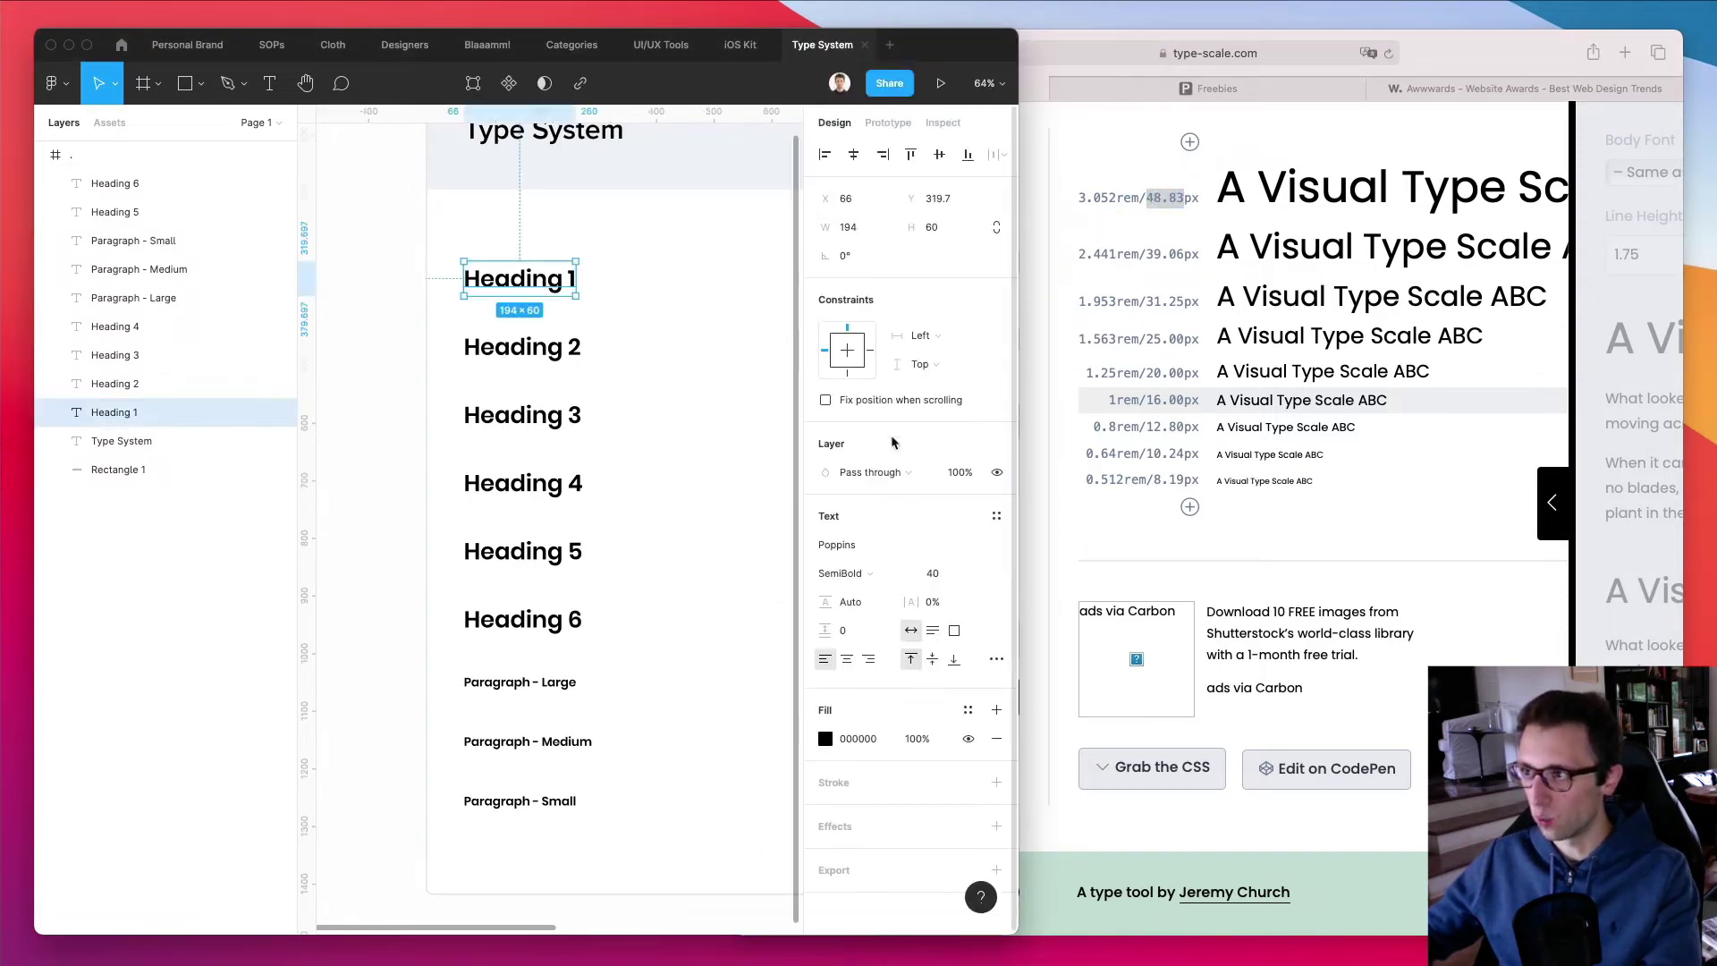
pyautogui.click(936, 571)
pyautogui.write('48.83')
pyautogui.press('Return')
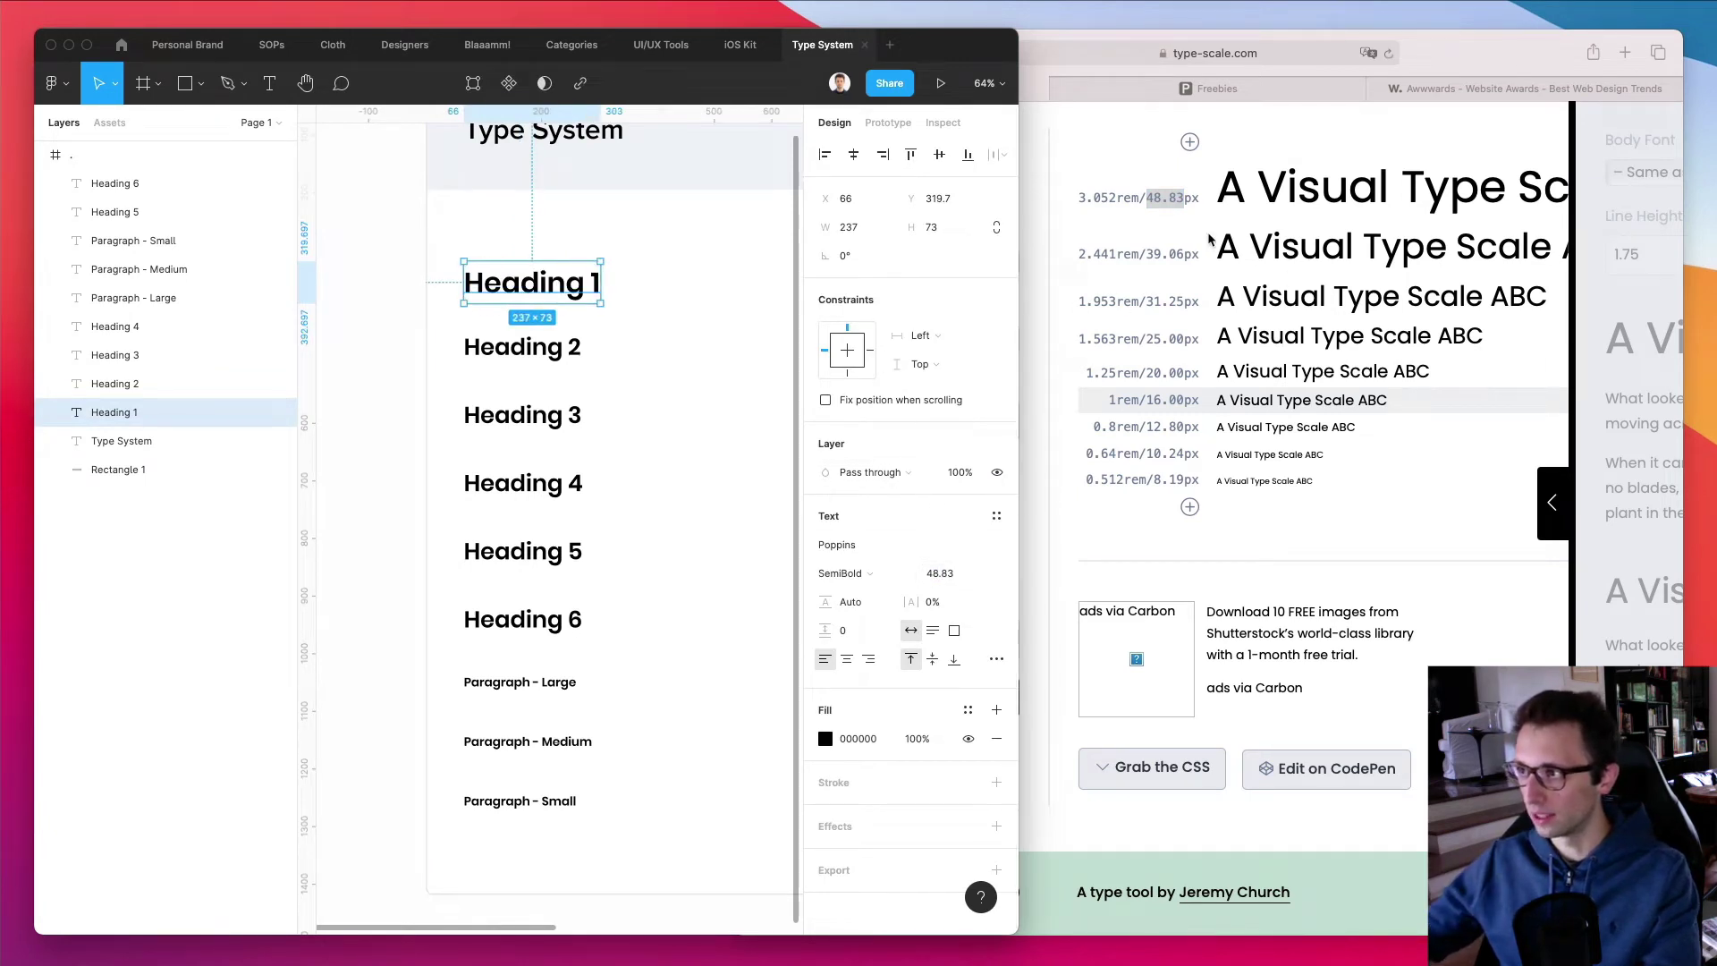
# Copy the 39.06 px size from the Type Scale list and apply it as the font size of Heading 2
pyautogui.click(1148, 255)
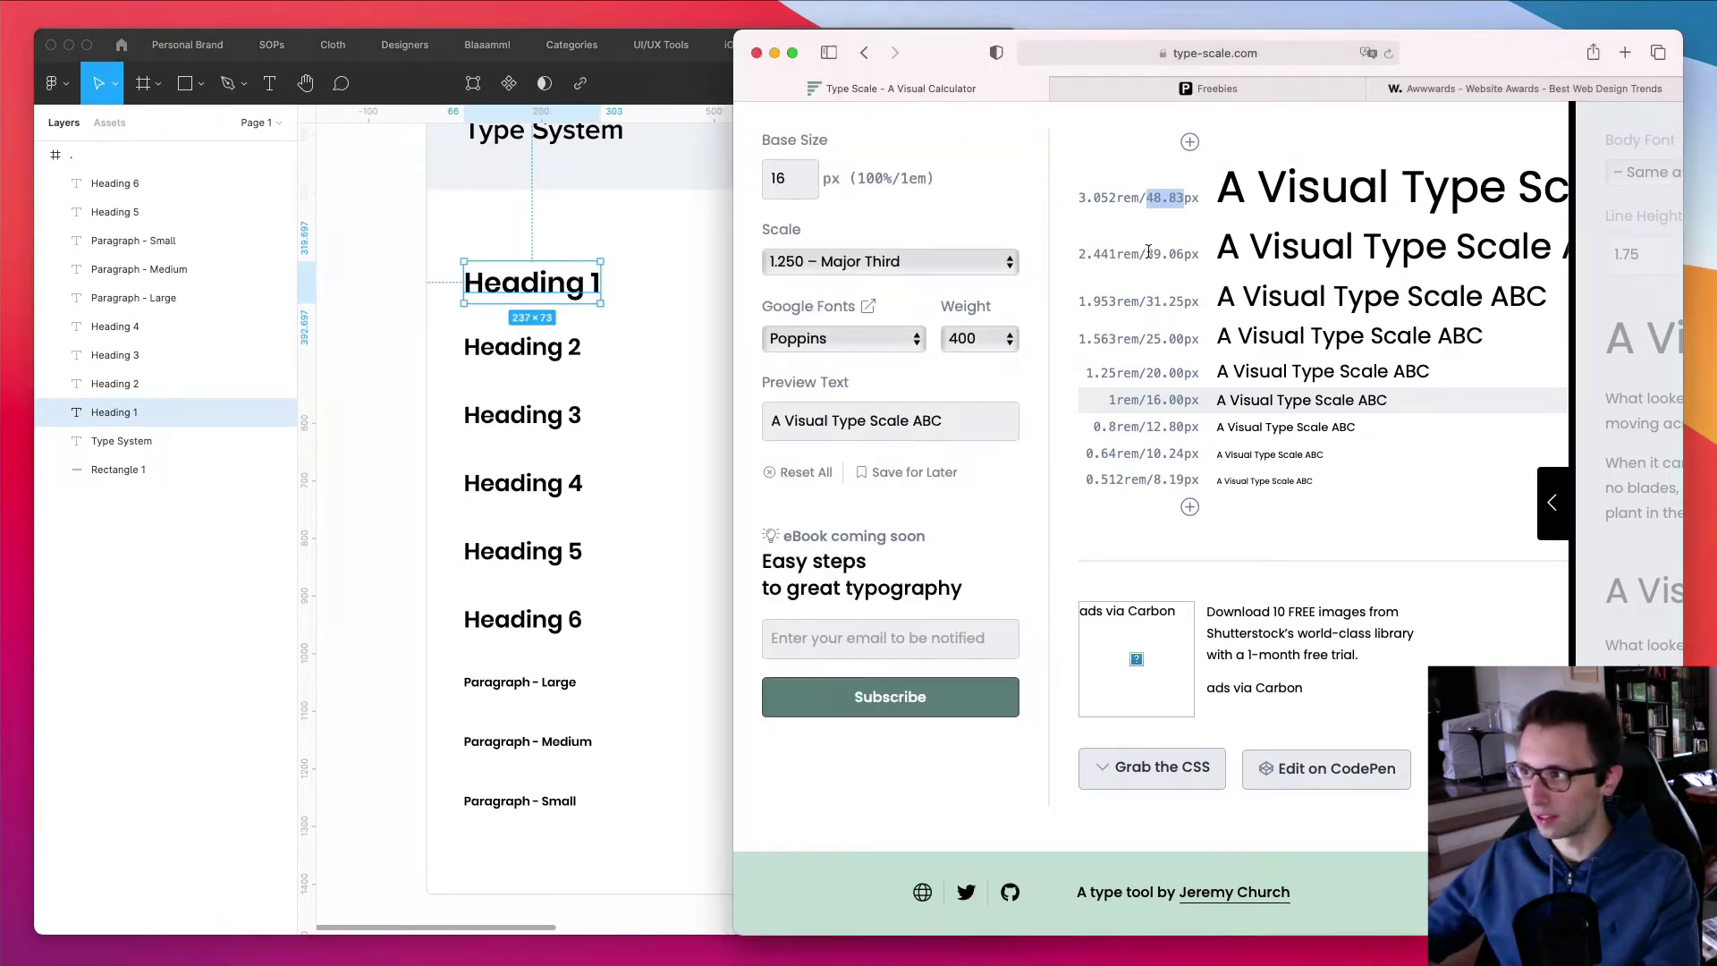
pyautogui.moveTo(1149, 253); pyautogui.dragTo(1188, 253)
pyautogui.press('super+c')
pyautogui.click(522, 346)
pyautogui.click(936, 572)
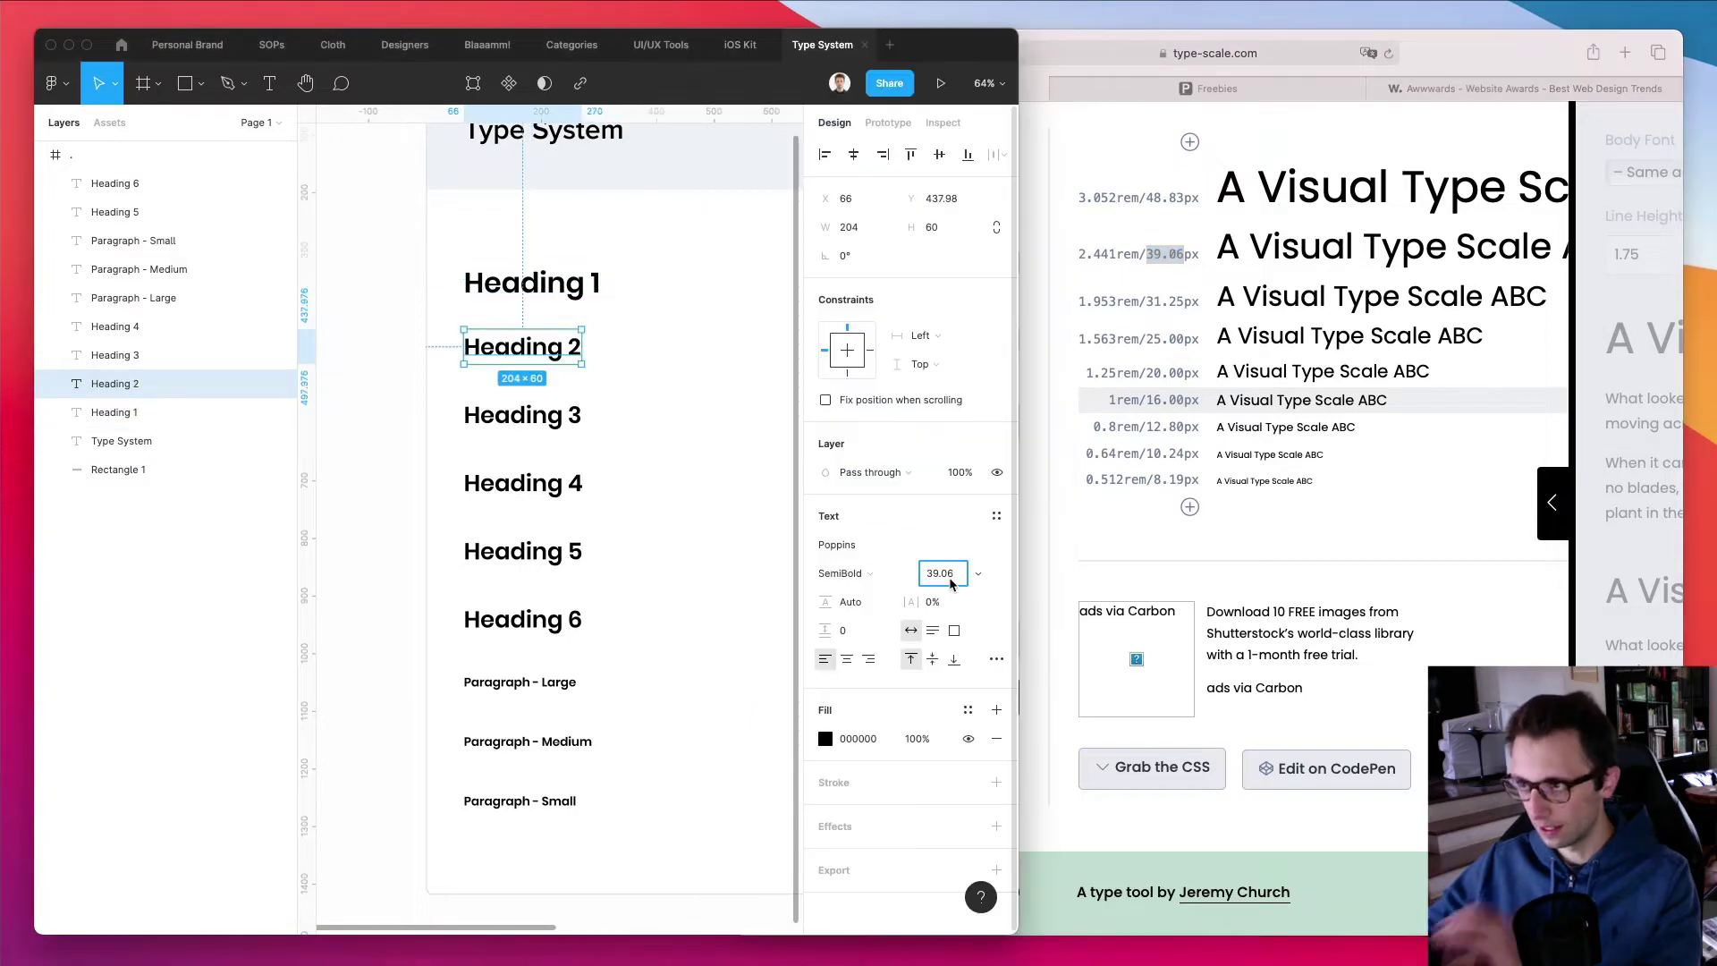
pyautogui.press('super+v')
pyautogui.press('Return')
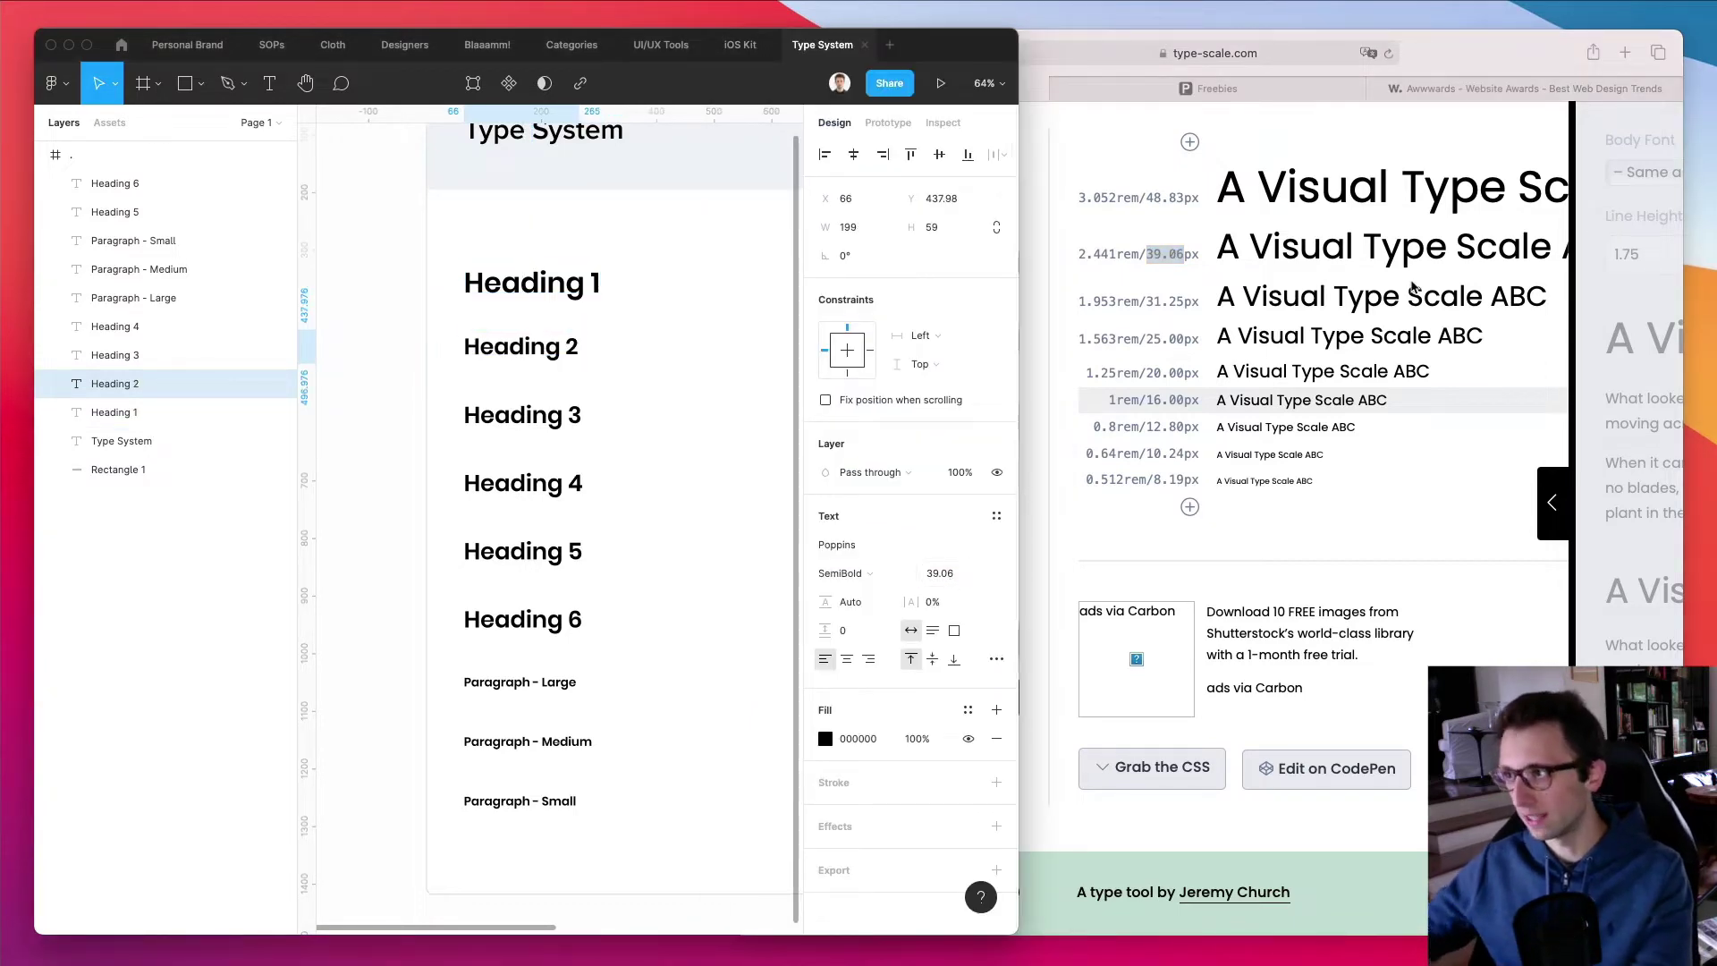
# Copy the 31.25 px size from the Type Scale list and apply it as the font size of Heading 3
pyautogui.click(1154, 299)
pyautogui.moveTo(1148, 301); pyautogui.dragTo(1188, 302)
pyautogui.press('super+c')
pyautogui.click(514, 356)
pyautogui.click(522, 415)
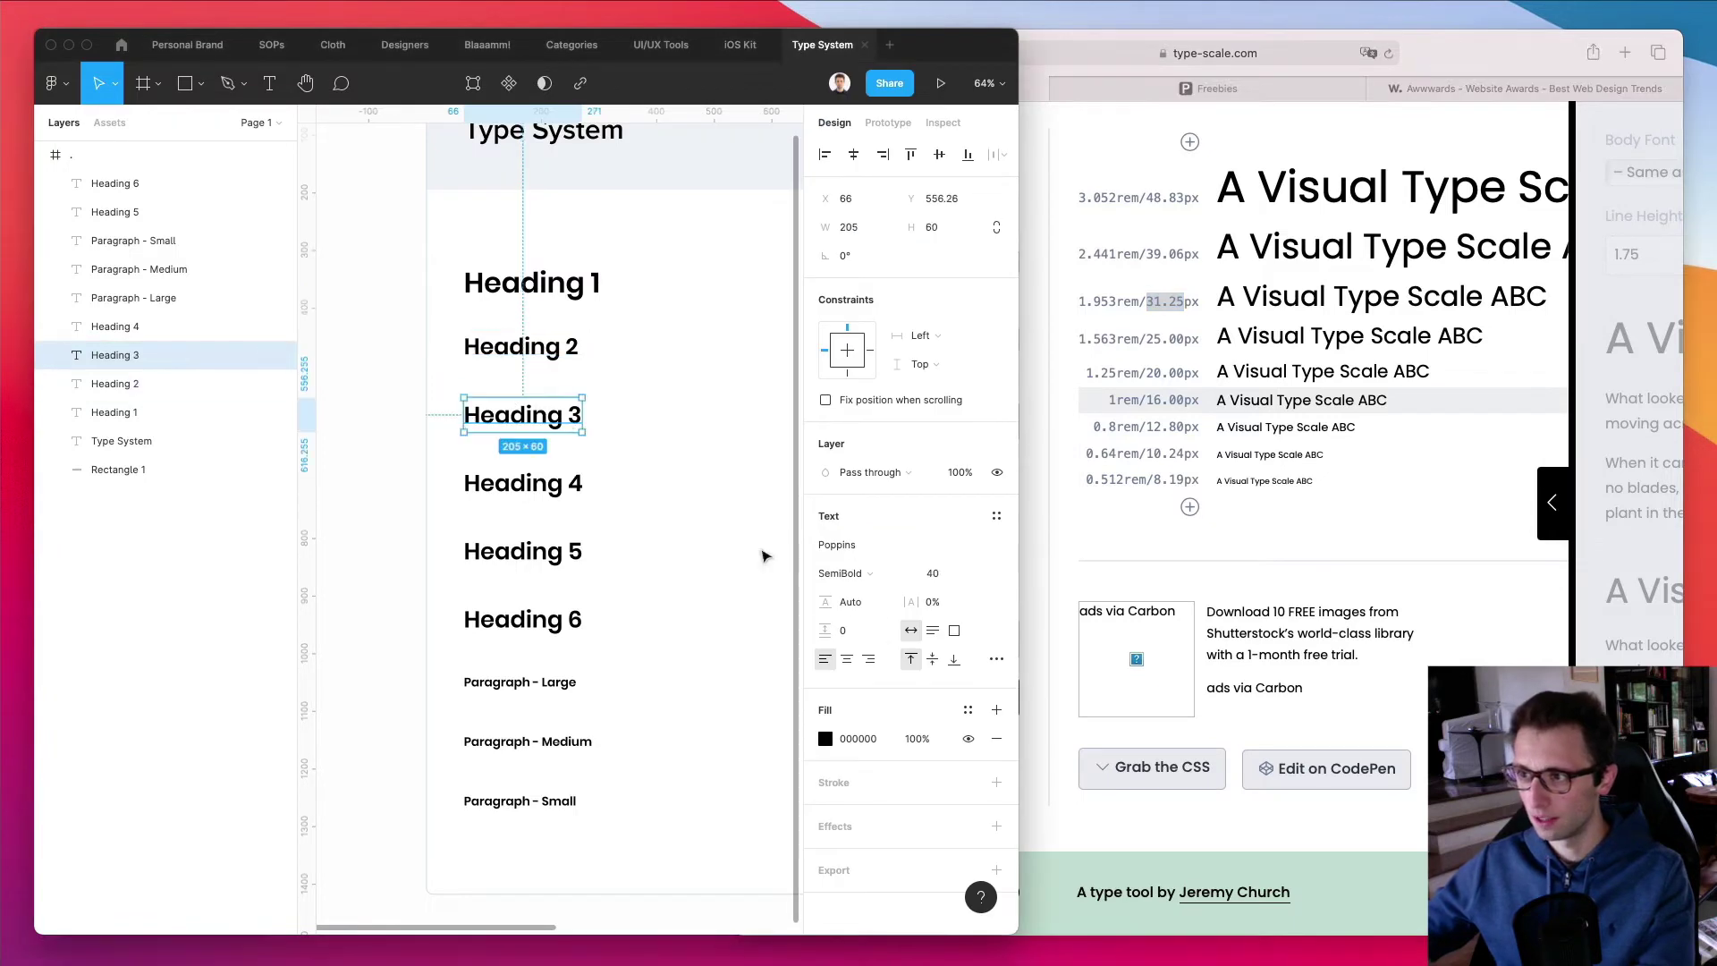
pyautogui.click(932, 574)
pyautogui.press('super+v')
pyautogui.press('Return')
# Copy the 25.00 px size from the Type Scale list and apply it as the font size of Heading 4
pyautogui.click(1151, 332)
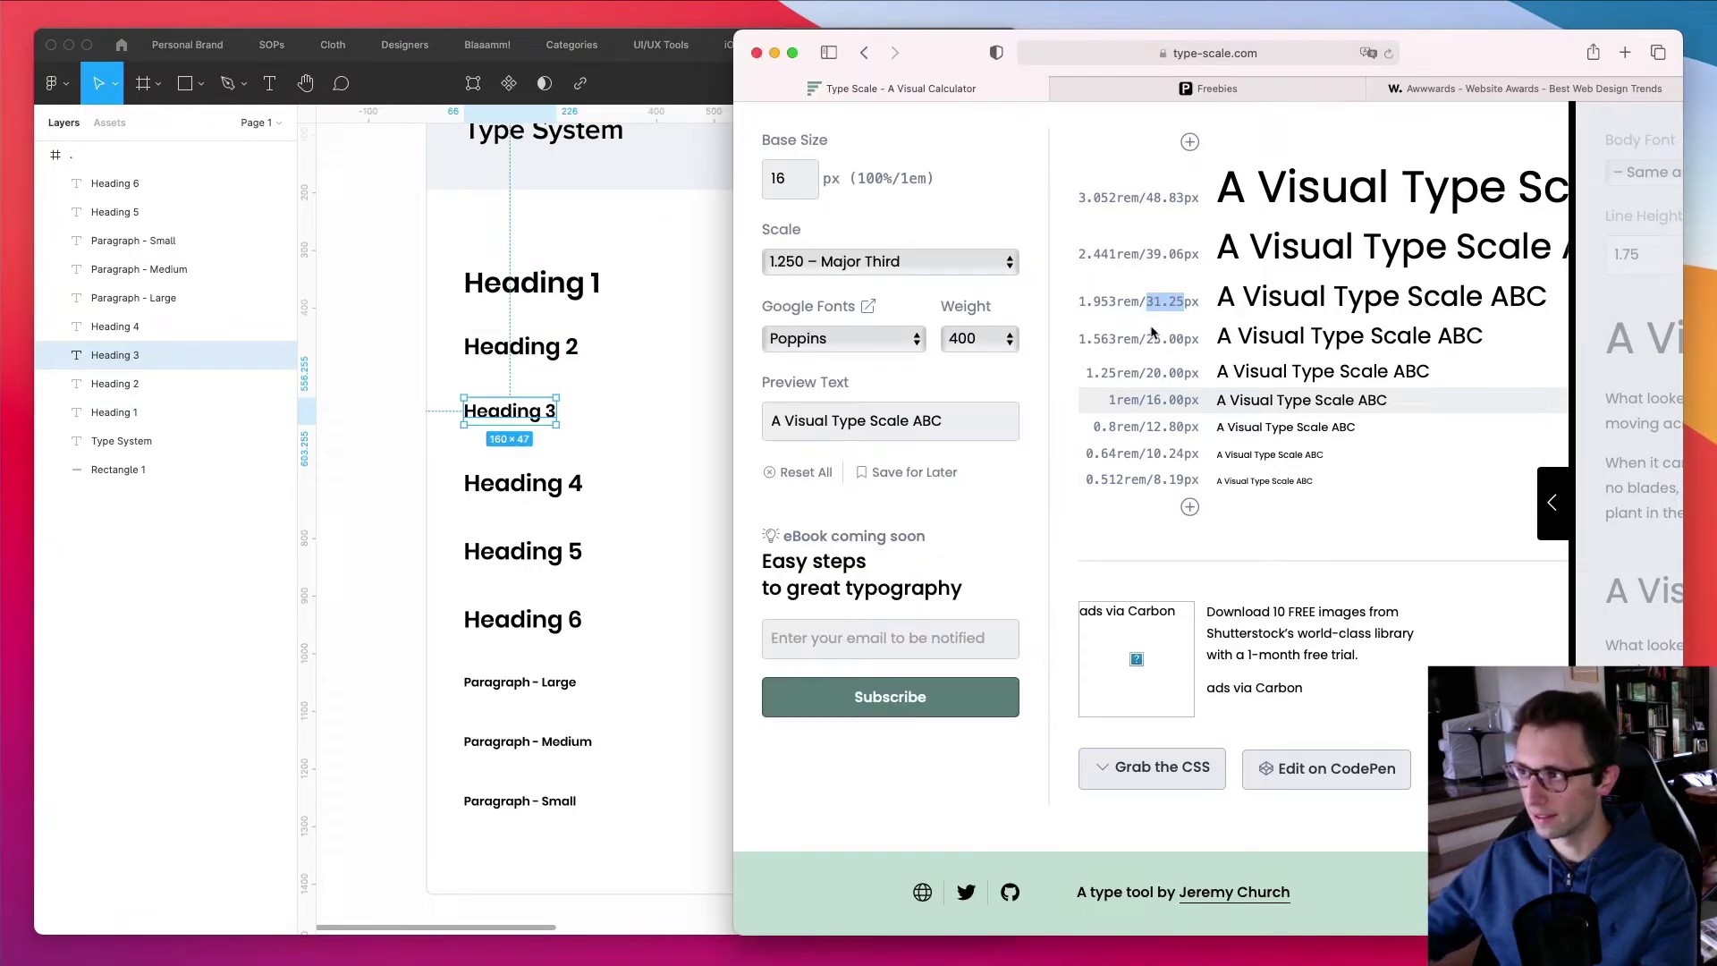
pyautogui.moveTo(1148, 338); pyautogui.dragTo(1186, 338)
pyautogui.click(491, 607)
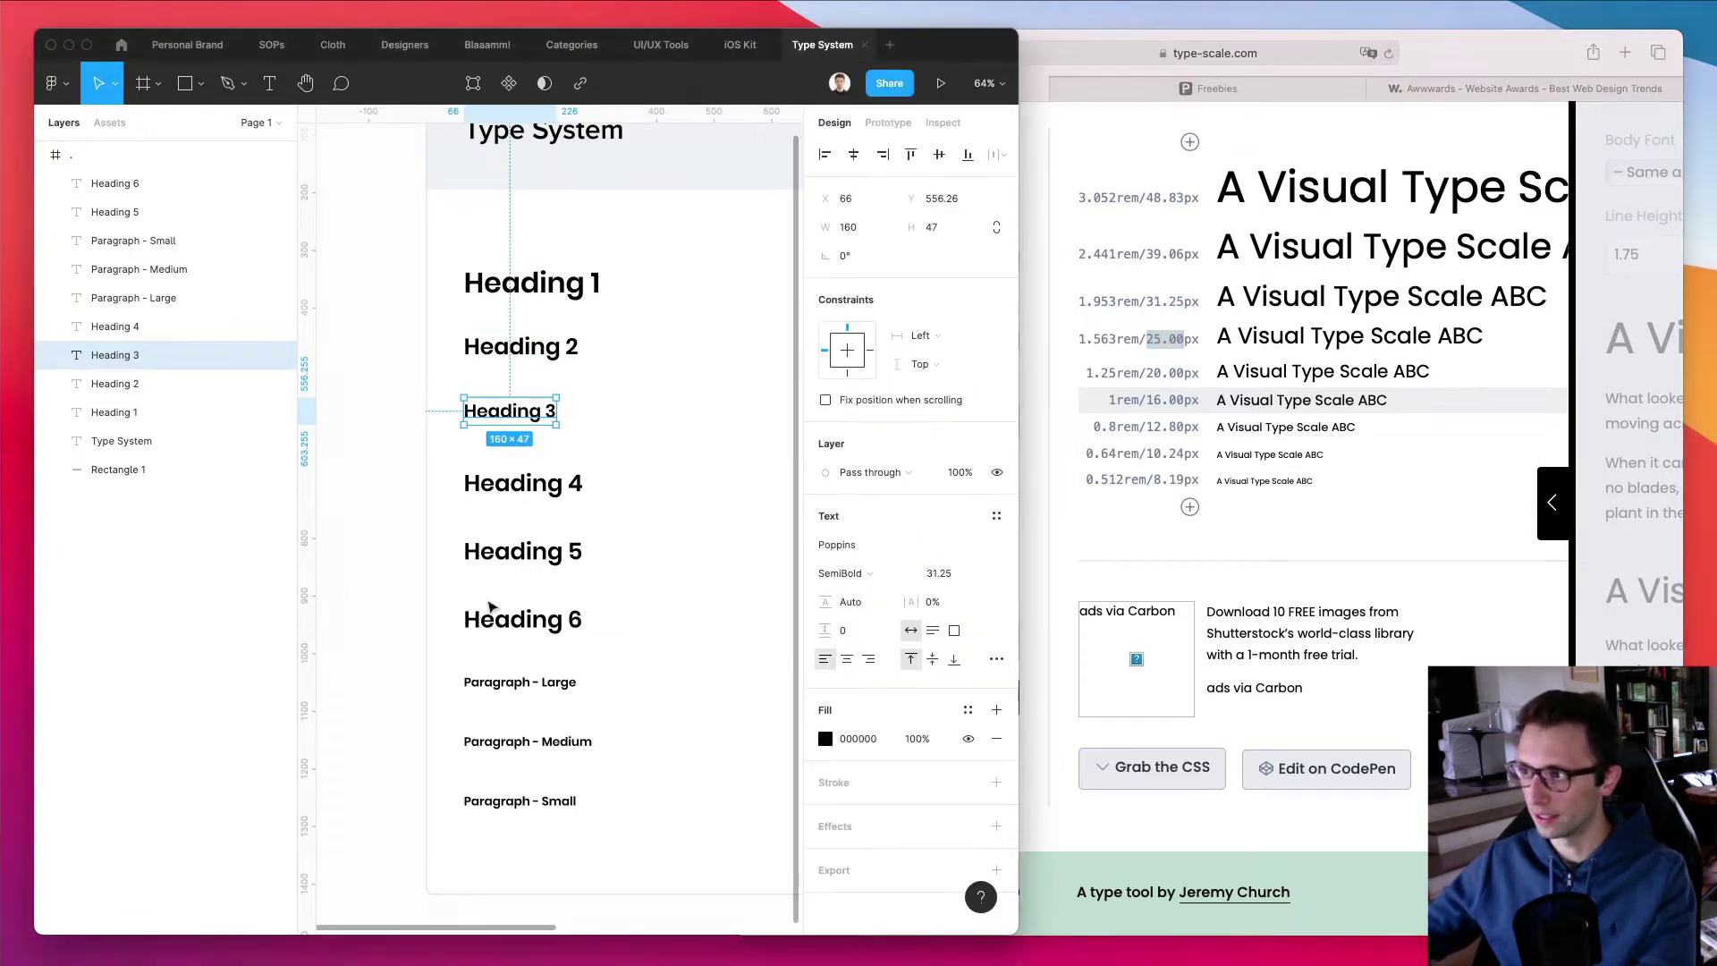
pyautogui.click(537, 485)
pyautogui.click(933, 573)
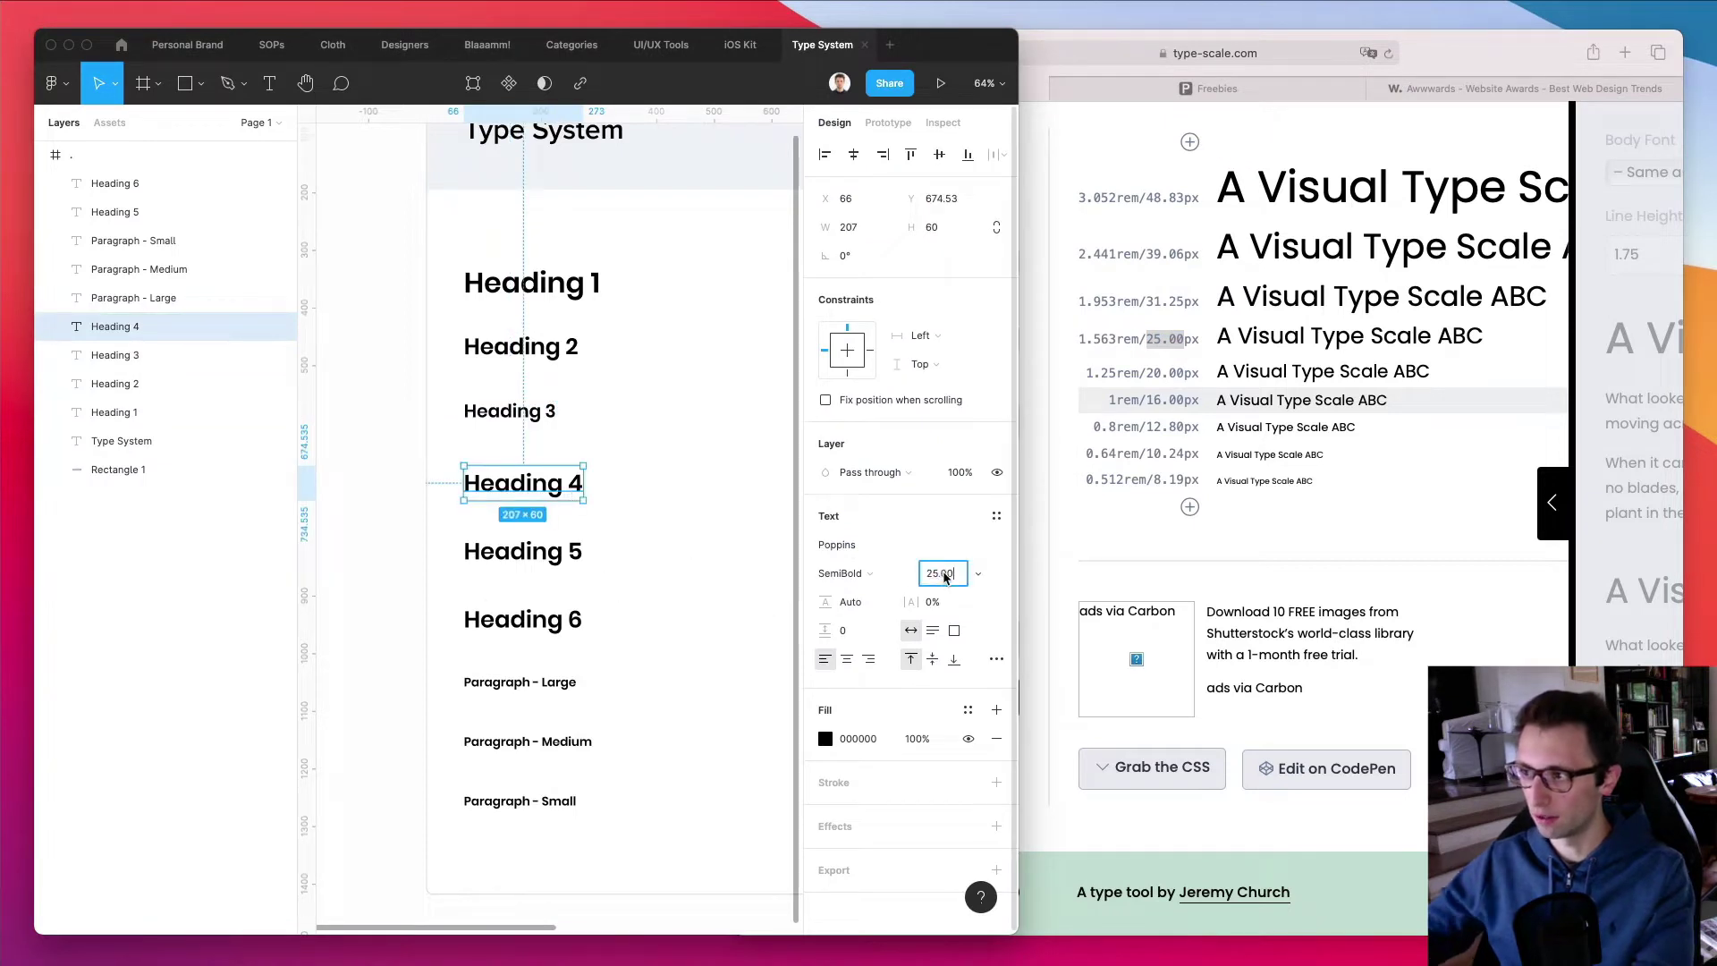
pyautogui.press('super+v')
pyautogui.press('Return')
# Copy the 20.00 px size from the Type Scale list and apply it as the font size of Heading 5
pyautogui.click(1109, 362)
pyautogui.moveTo(1148, 373); pyautogui.dragTo(1186, 373)
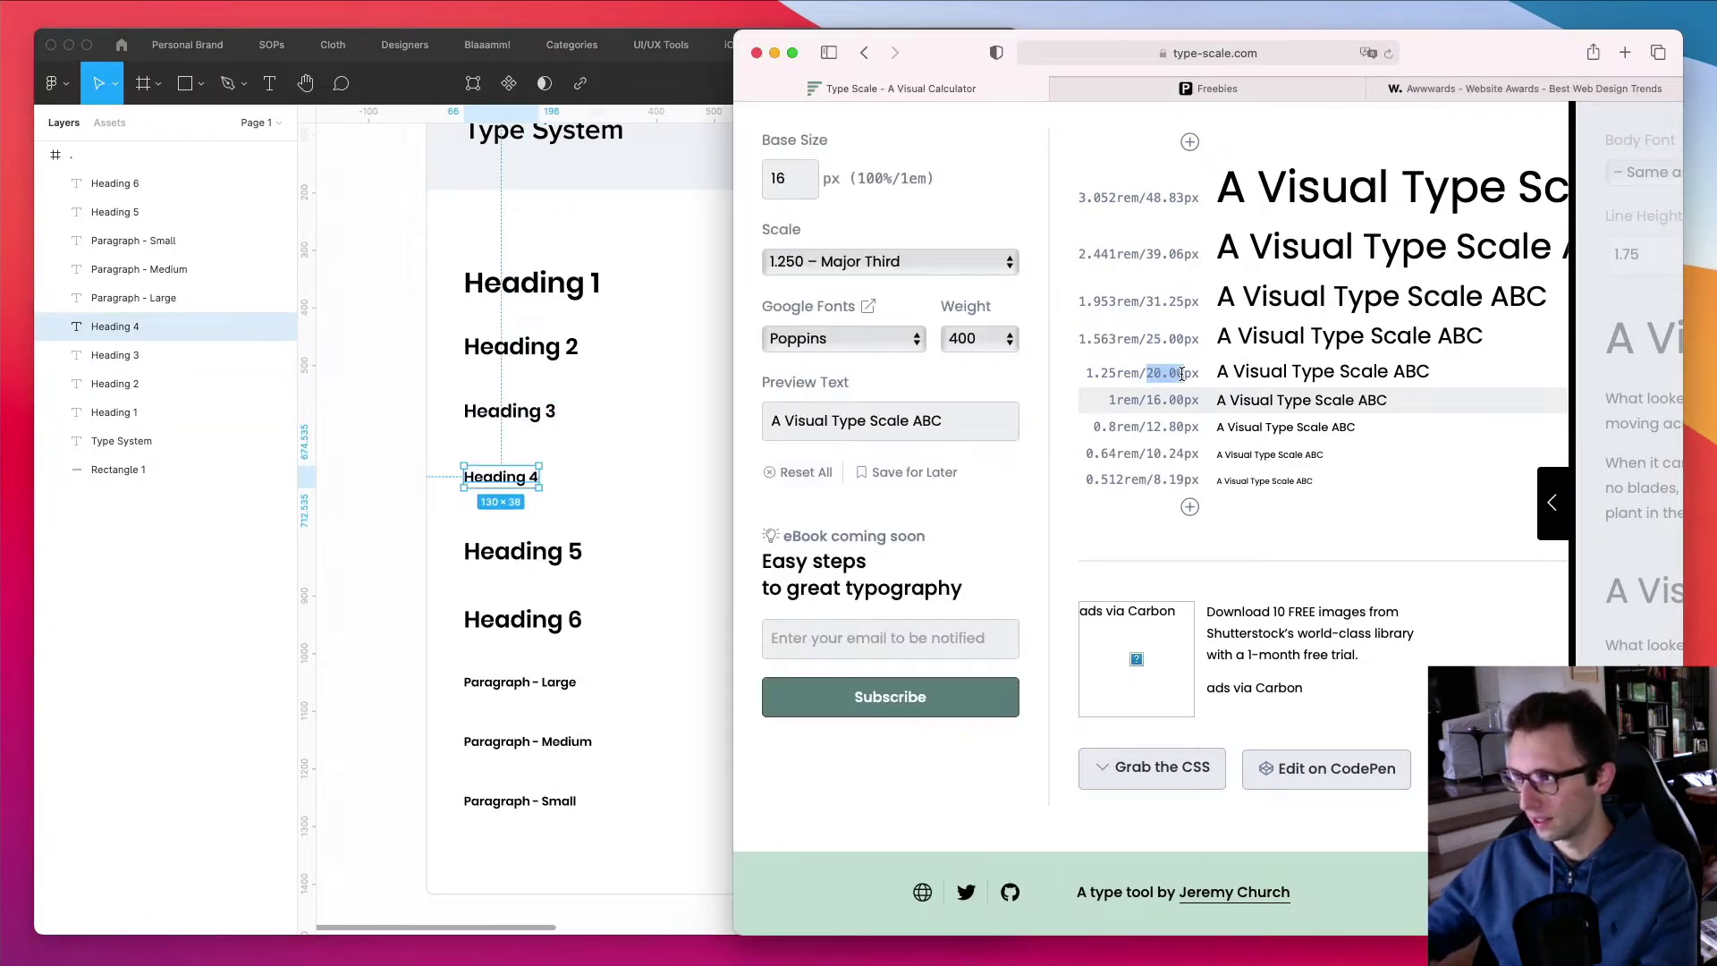
pyautogui.click(529, 481)
pyautogui.click(569, 551)
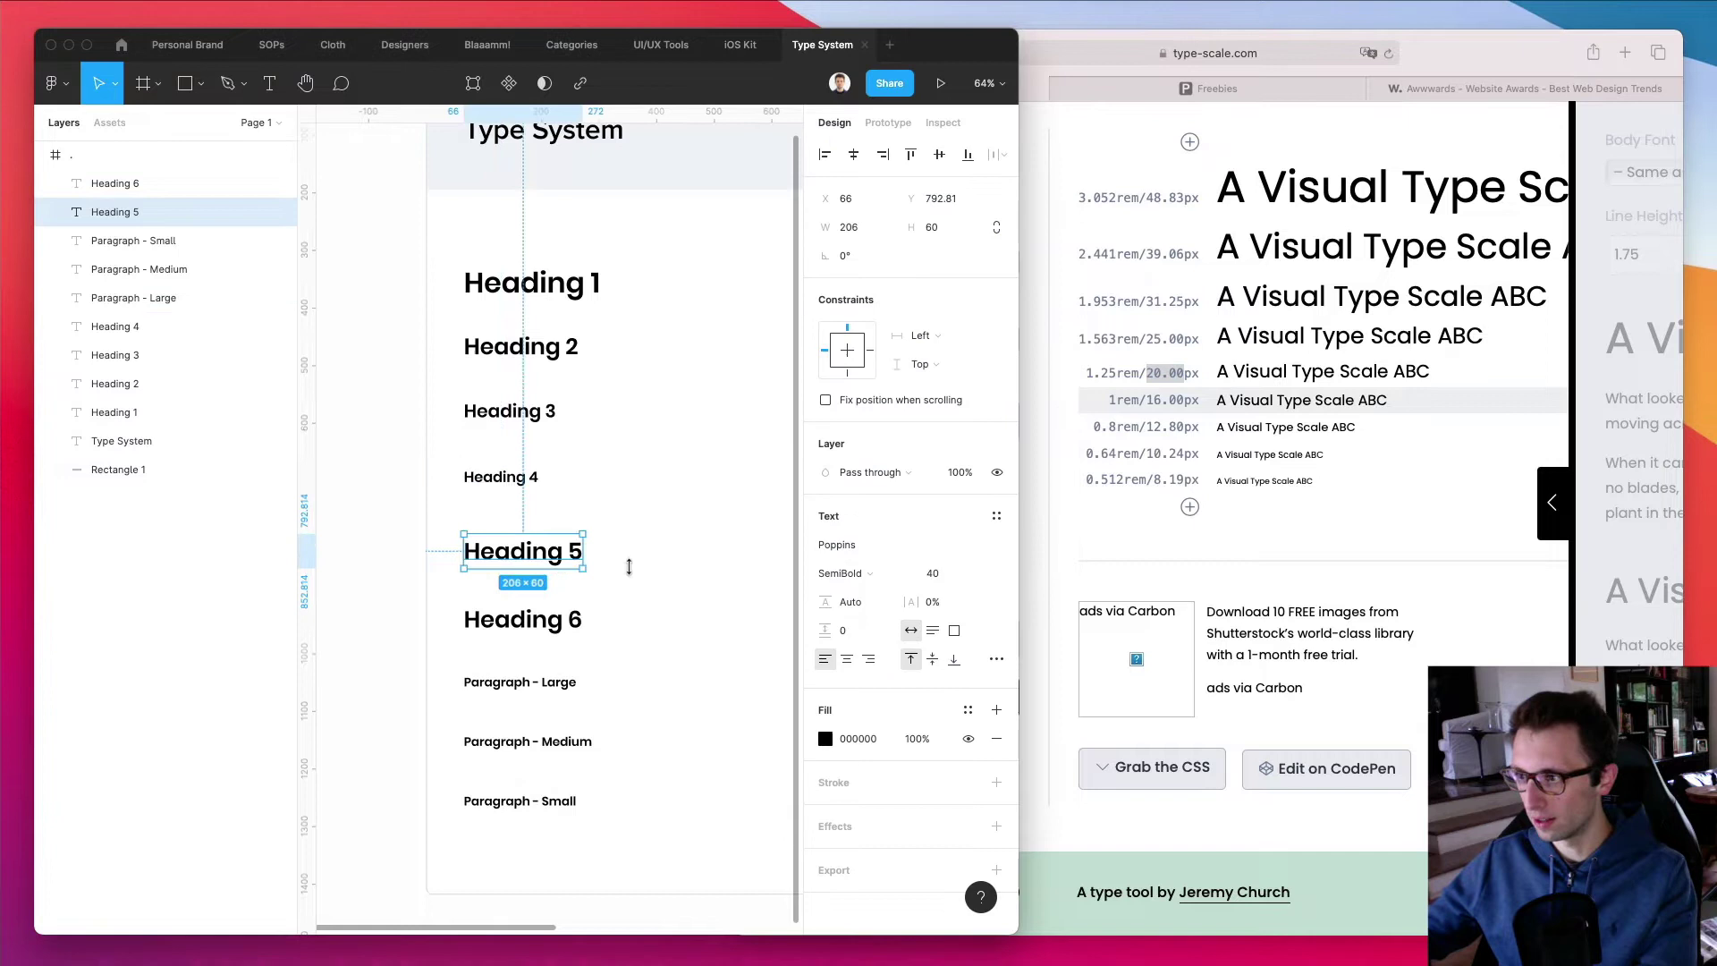
pyautogui.click(933, 574)
pyautogui.press('super+v')
pyautogui.press('Return')
# Copy the 16.00 px size from the Type Scale list and apply it as the font size of Heading 6
pyautogui.click(1255, 374)
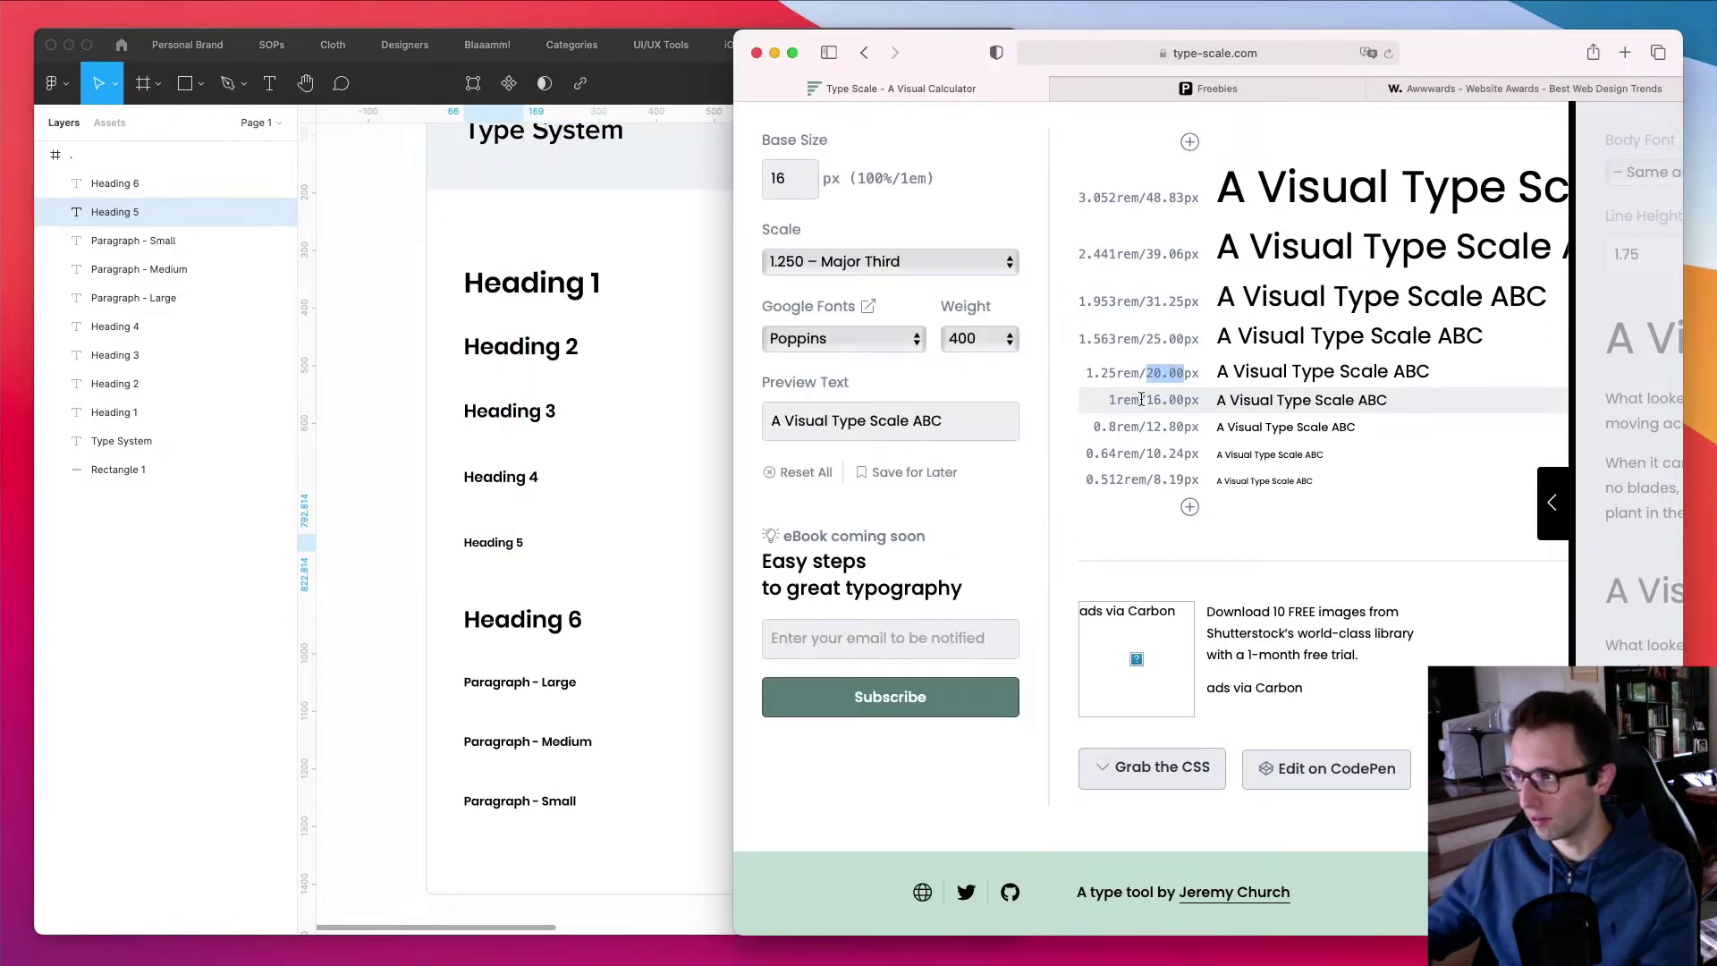
pyautogui.moveTo(1147, 399); pyautogui.dragTo(1175, 399)
pyautogui.click(680, 573)
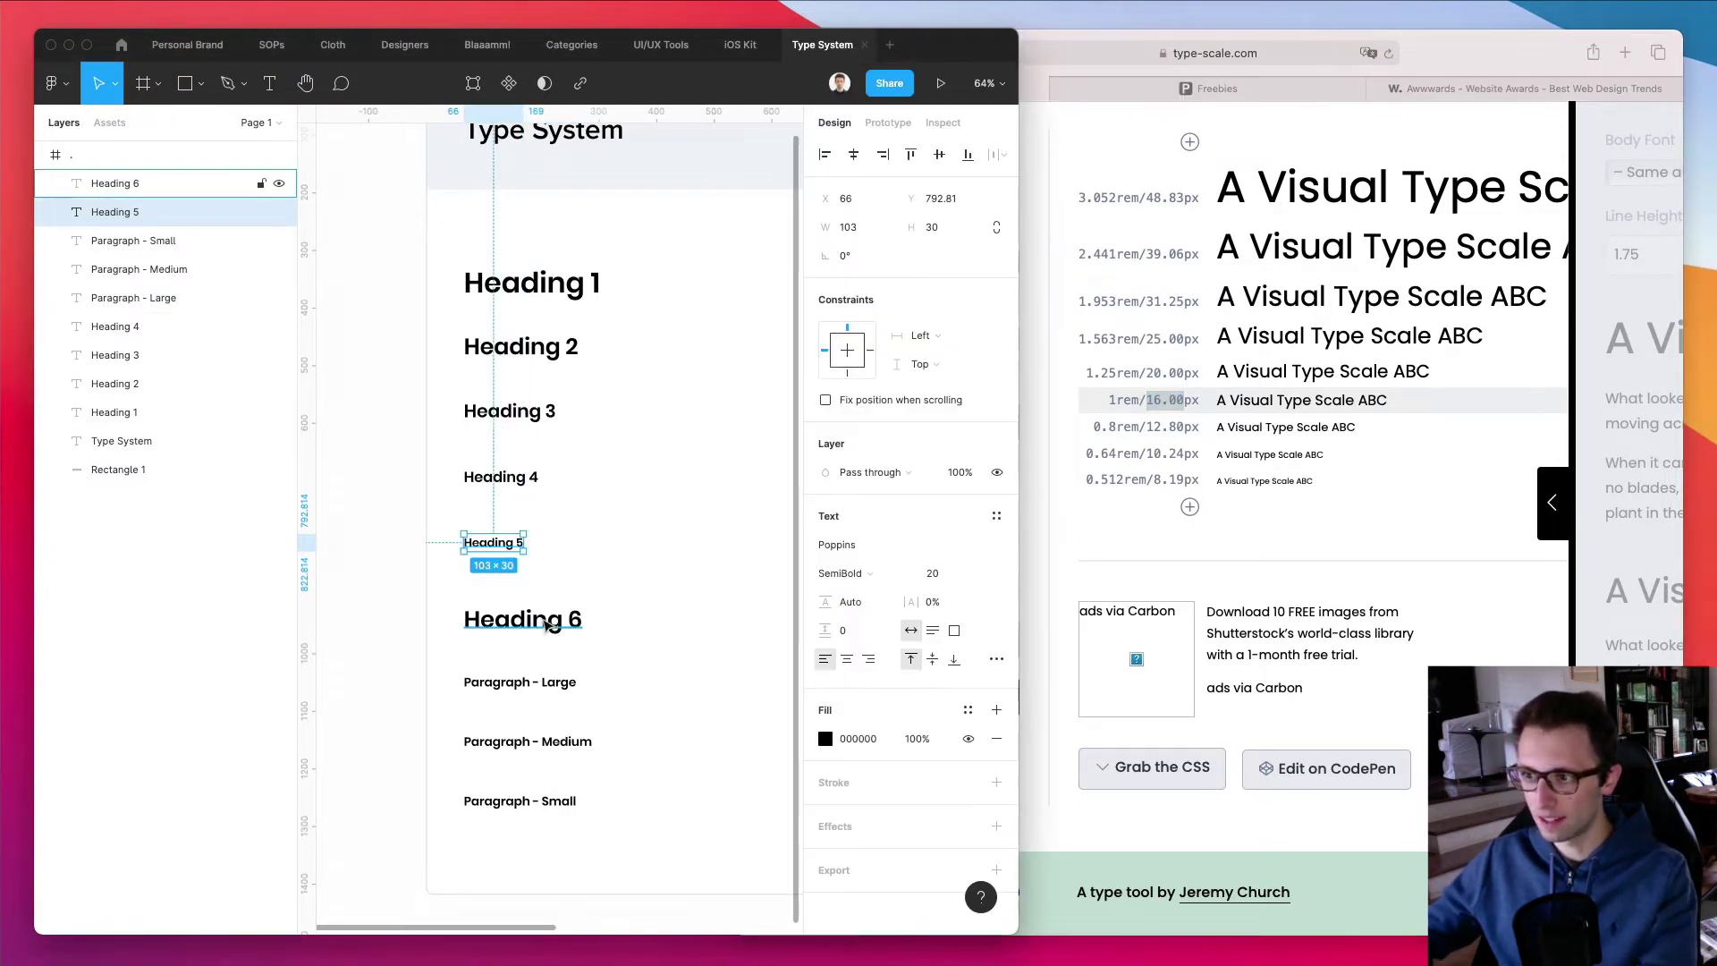
pyautogui.click(523, 619)
pyautogui.click(935, 573)
pyautogui.press('super+v')
pyautogui.press('Return')
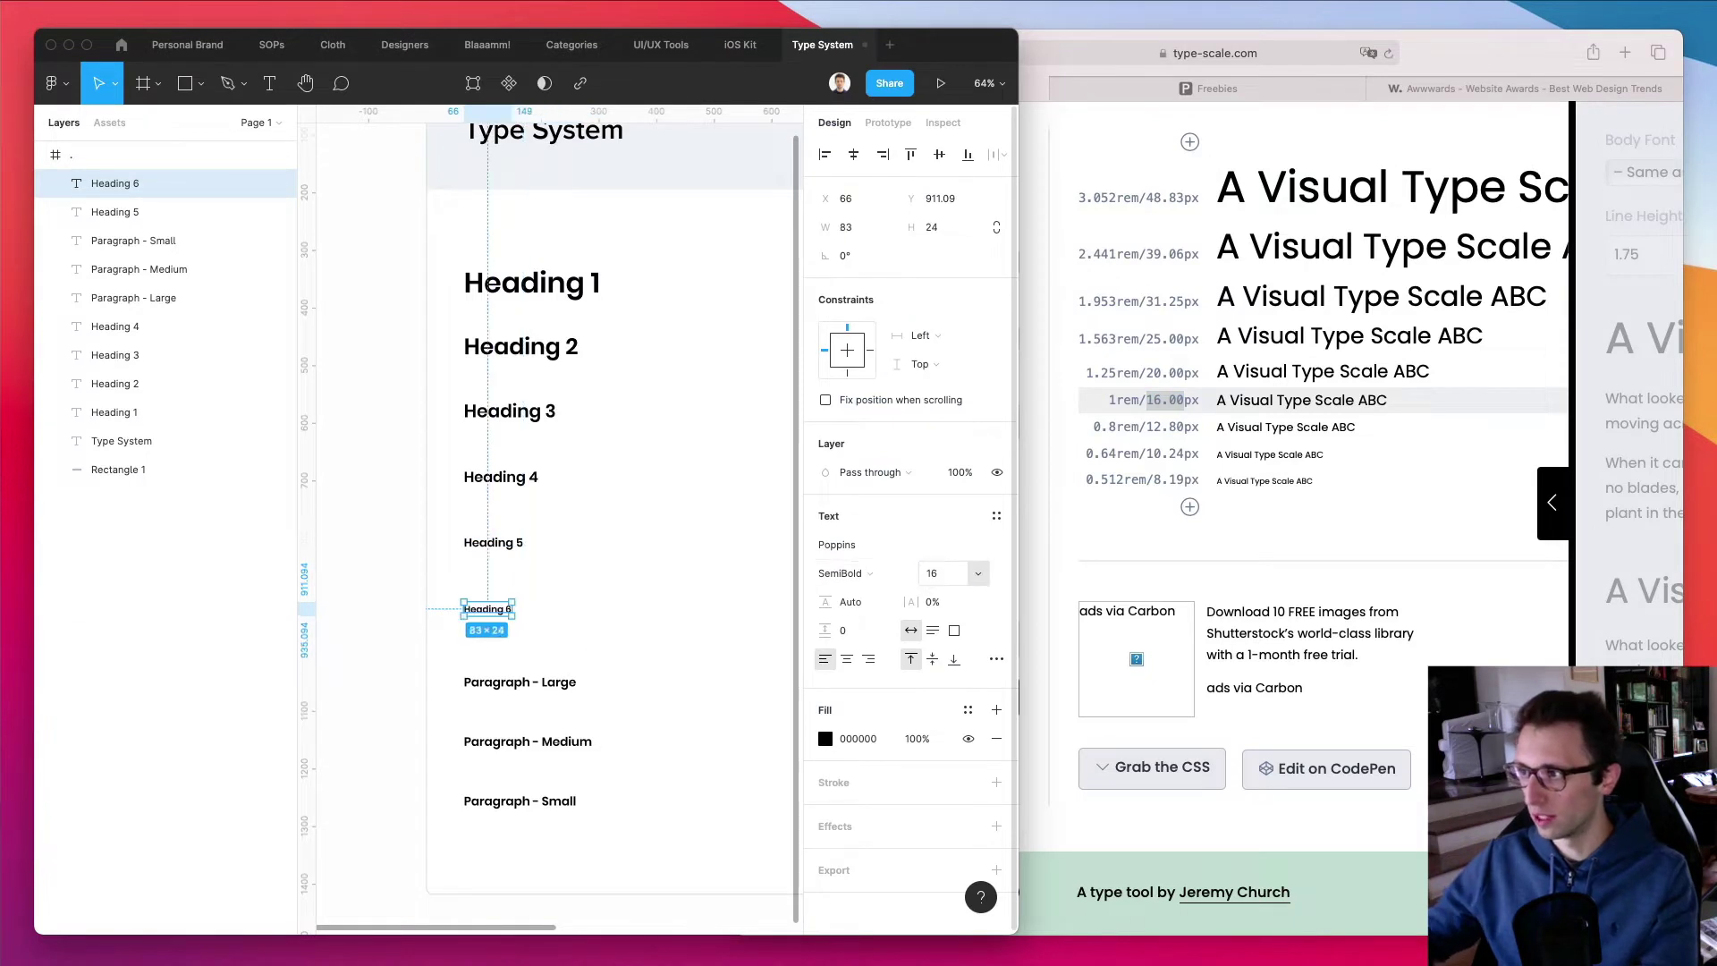
# Copy the 12.80 px size from the Type Scale list and apply it as the font size of Paragraph - Large
pyautogui.click(1151, 428)
pyautogui.moveTo(1147, 427); pyautogui.dragTo(1184, 428)
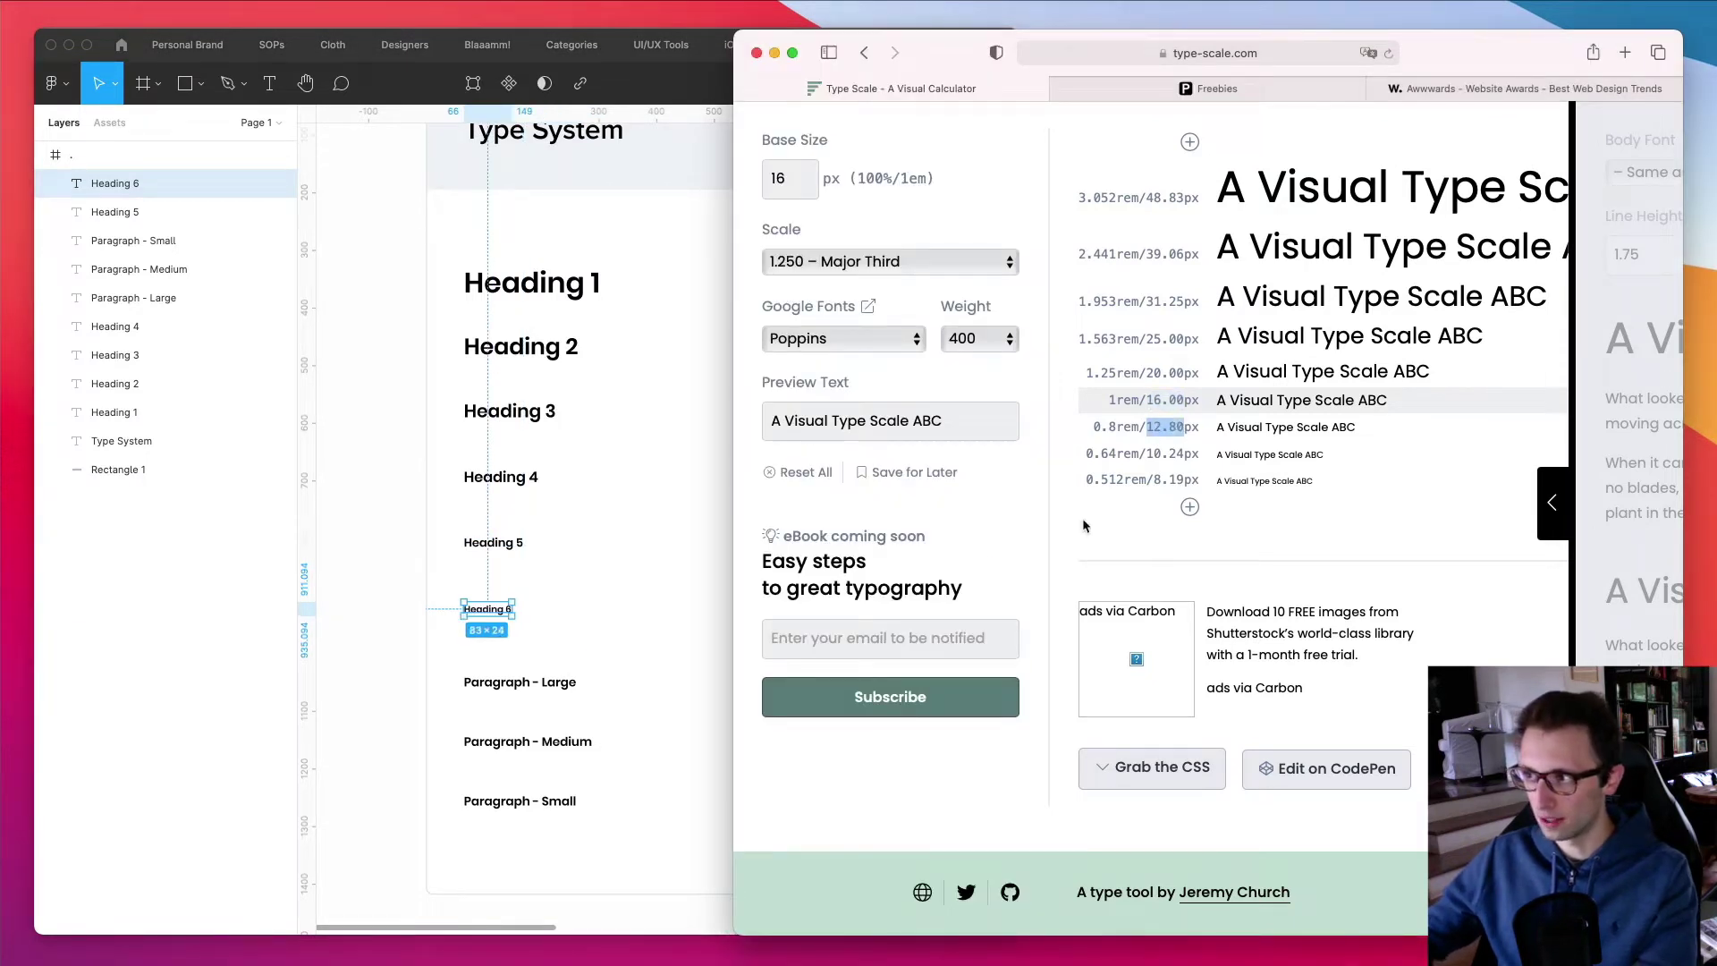
pyautogui.click(662, 680)
pyautogui.click(520, 681)
pyautogui.click(932, 577)
pyautogui.press('super+v')
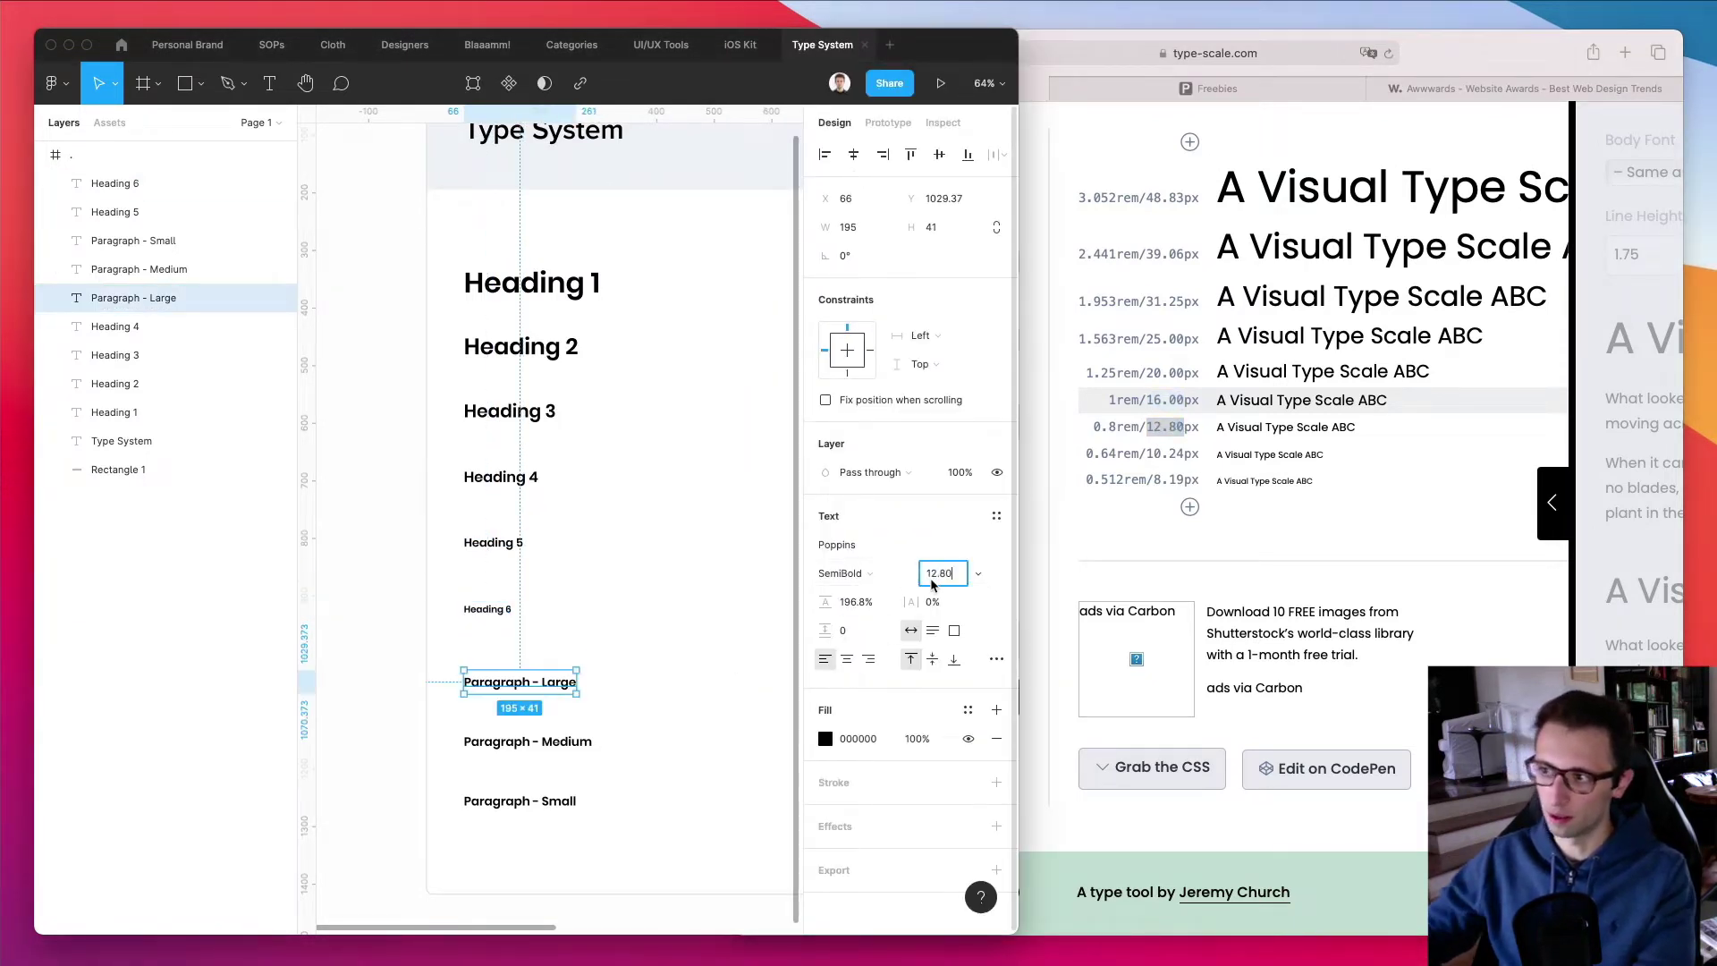
pyautogui.press('Return')
# Apply the Type Scale sizes 10.24 to Paragraph - Medium and 8.19 to Paragraph - Small
pyautogui.click(1064, 479)
pyautogui.moveTo(1148, 452); pyautogui.dragTo(1186, 454)
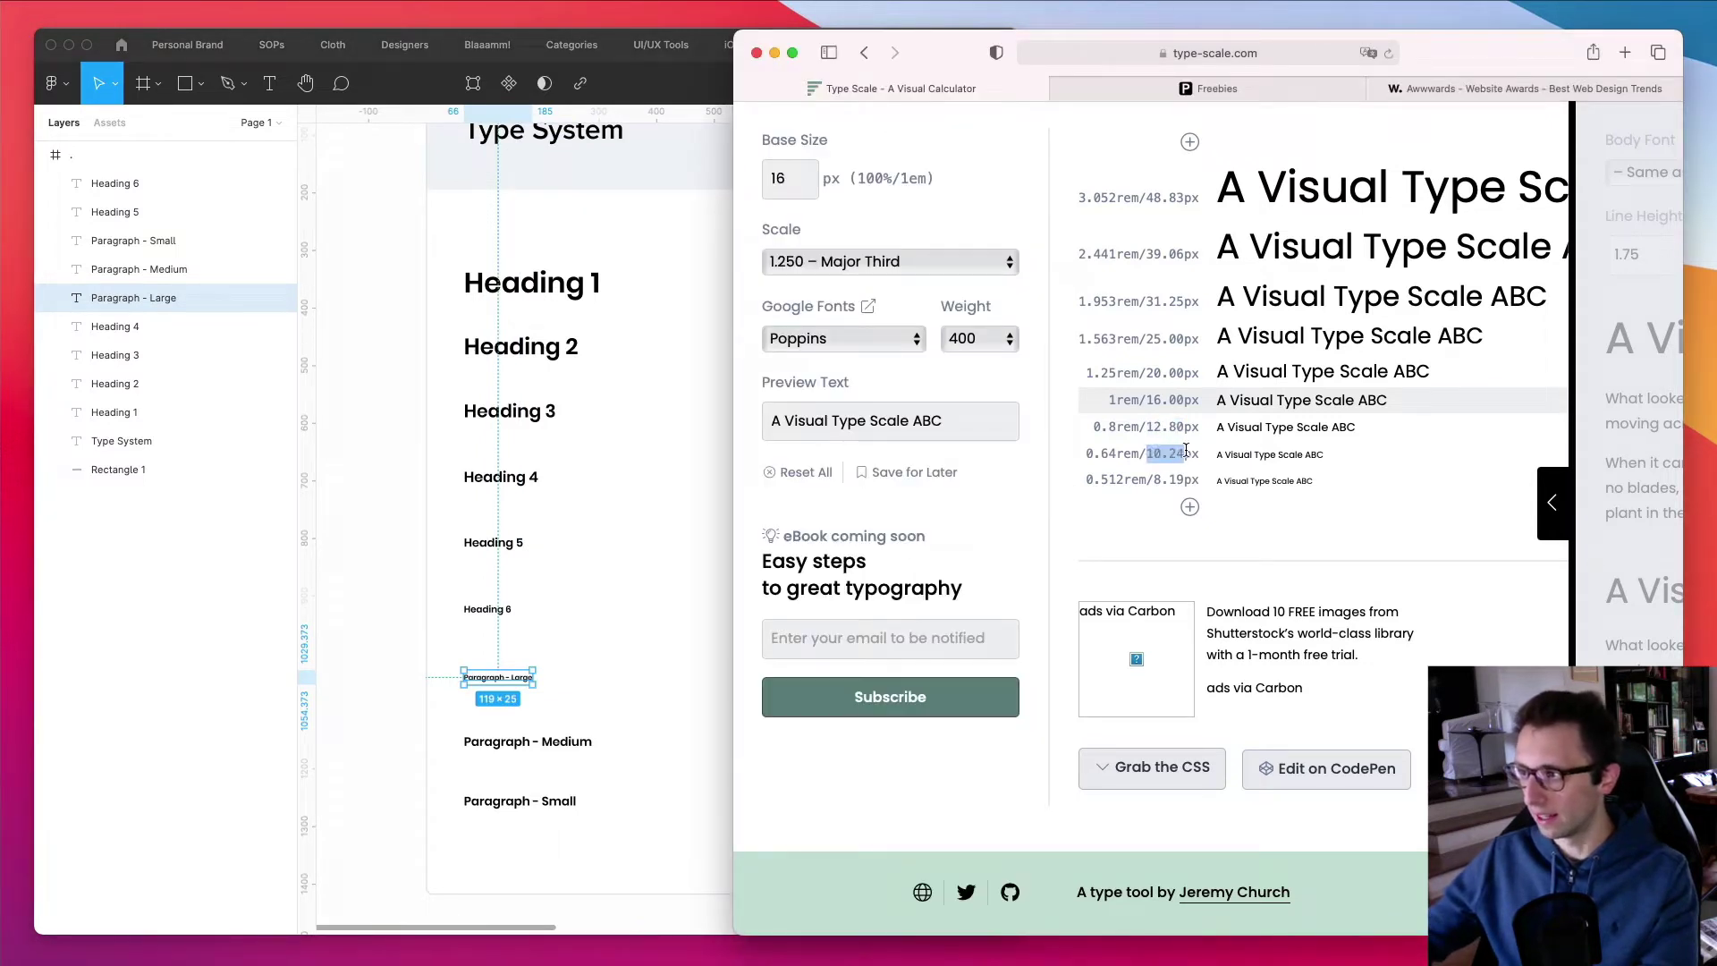
pyautogui.click(478, 711)
pyautogui.click(527, 741)
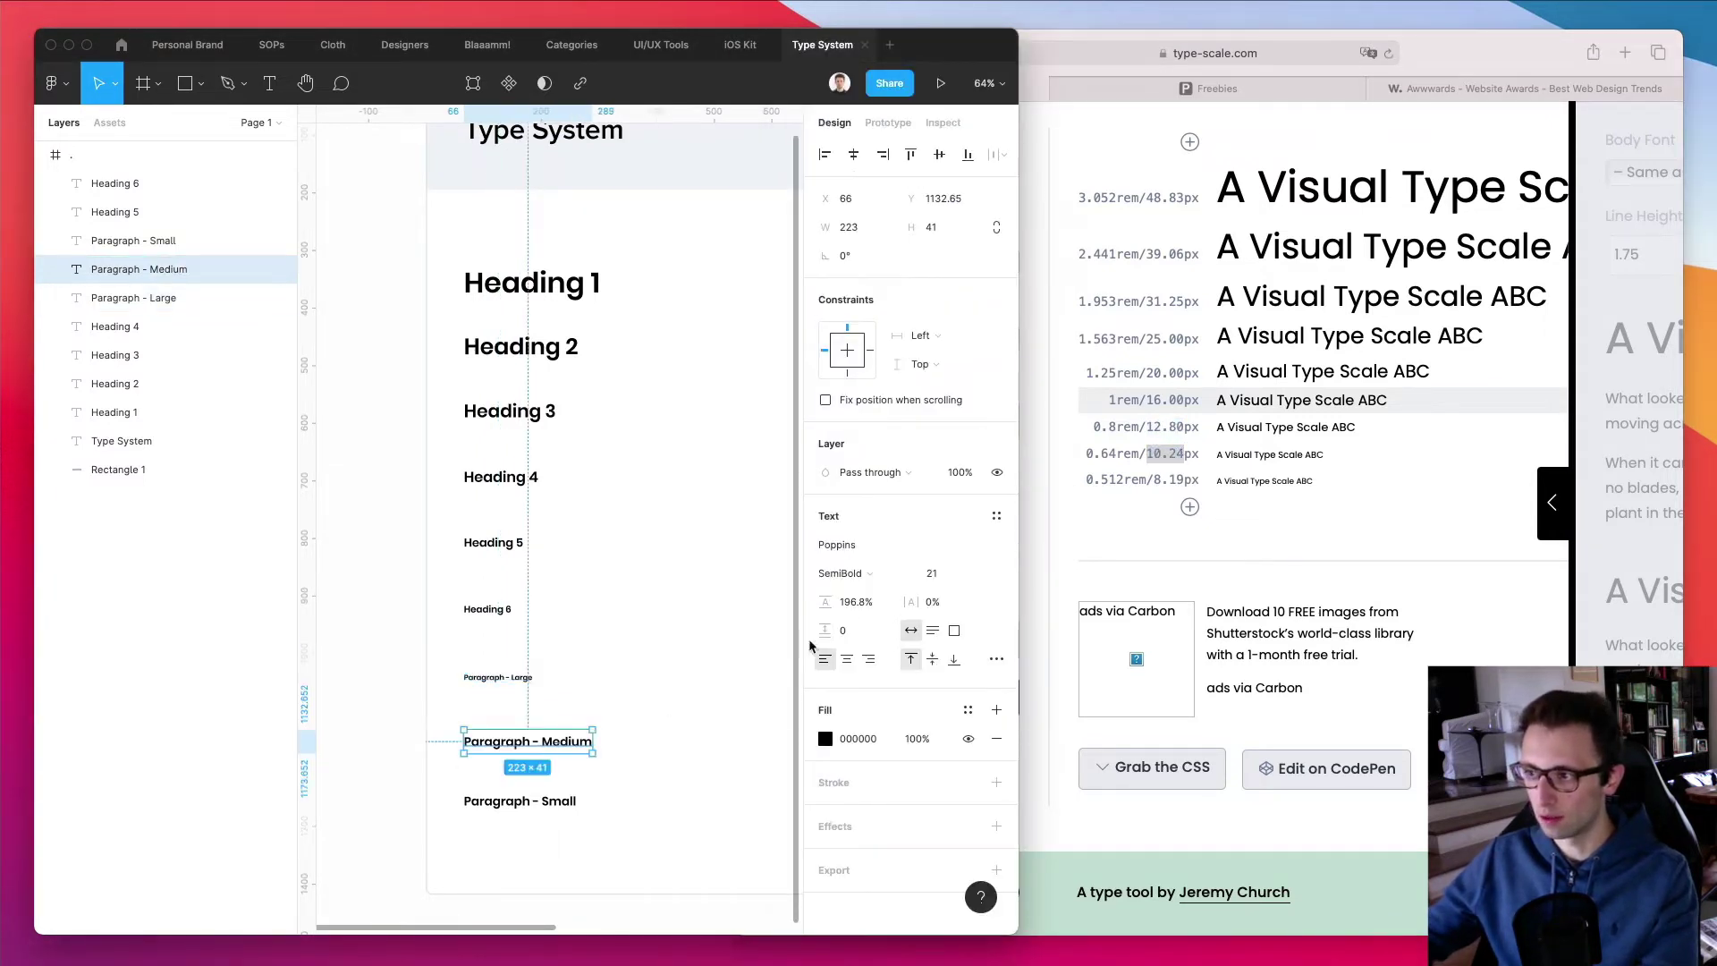
pyautogui.click(937, 574)
pyautogui.press('super+v')
pyautogui.press('Return')
pyautogui.press('Escape')
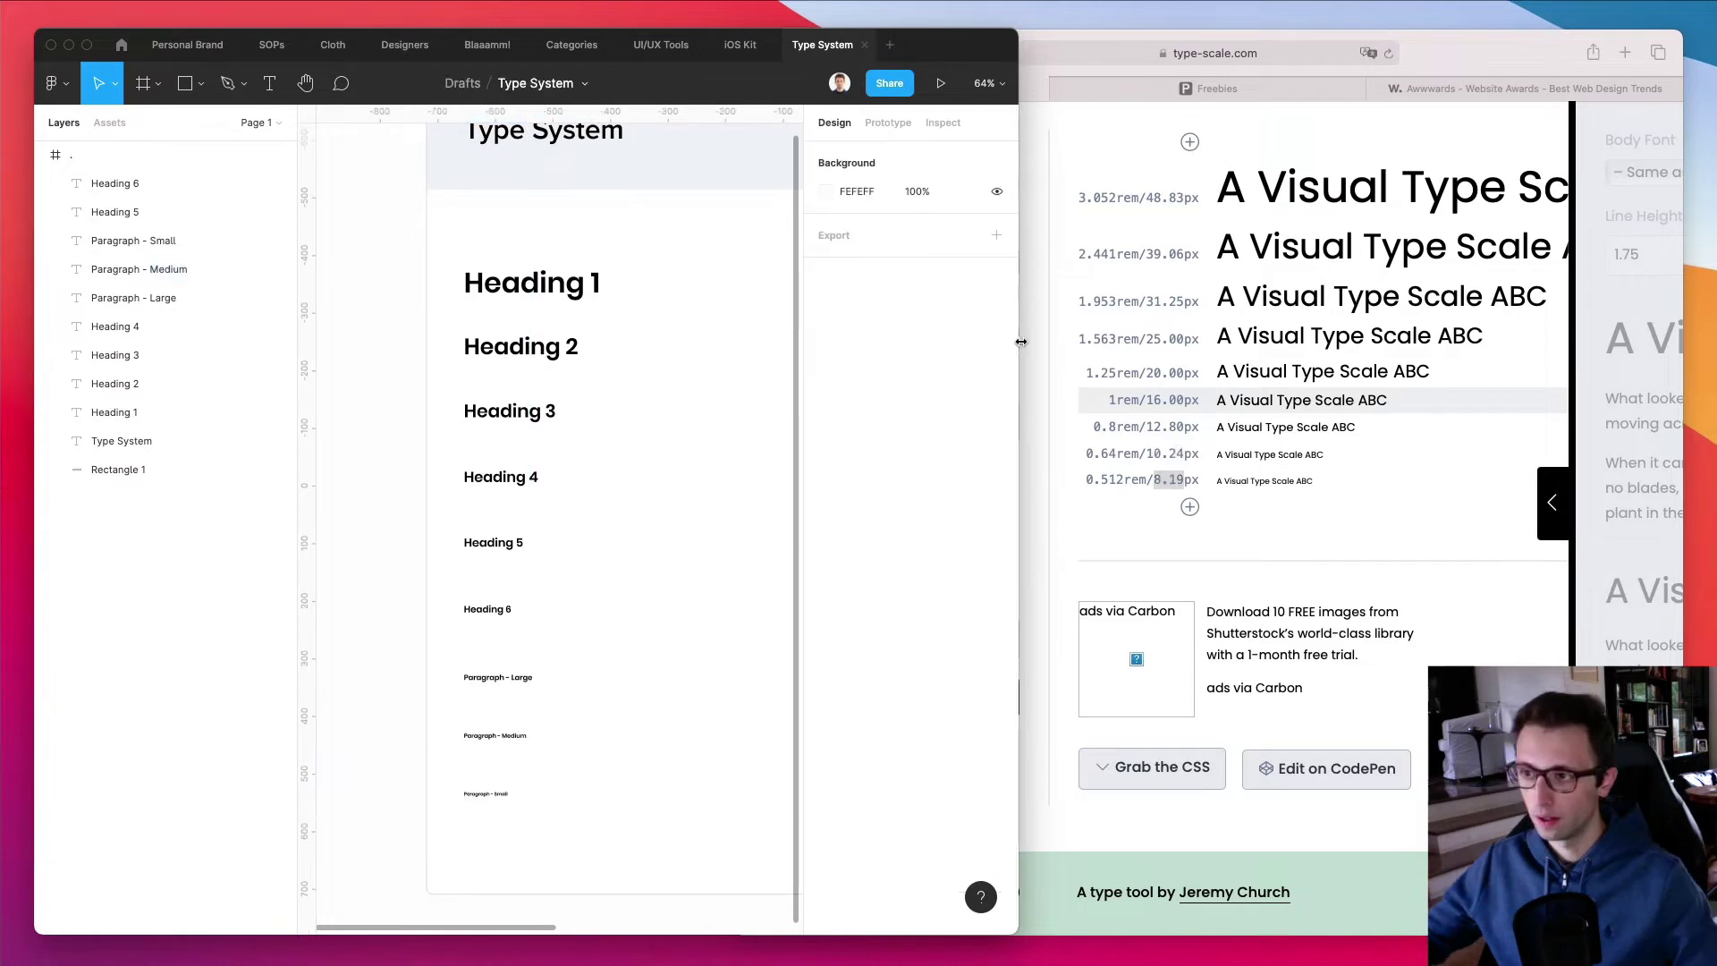
# Widen the Figma window, and move Heading 1 and the medium and small paragraph texts closer to their neighbours
pyautogui.moveTo(1017, 340); pyautogui.dragTo(1678, 340)
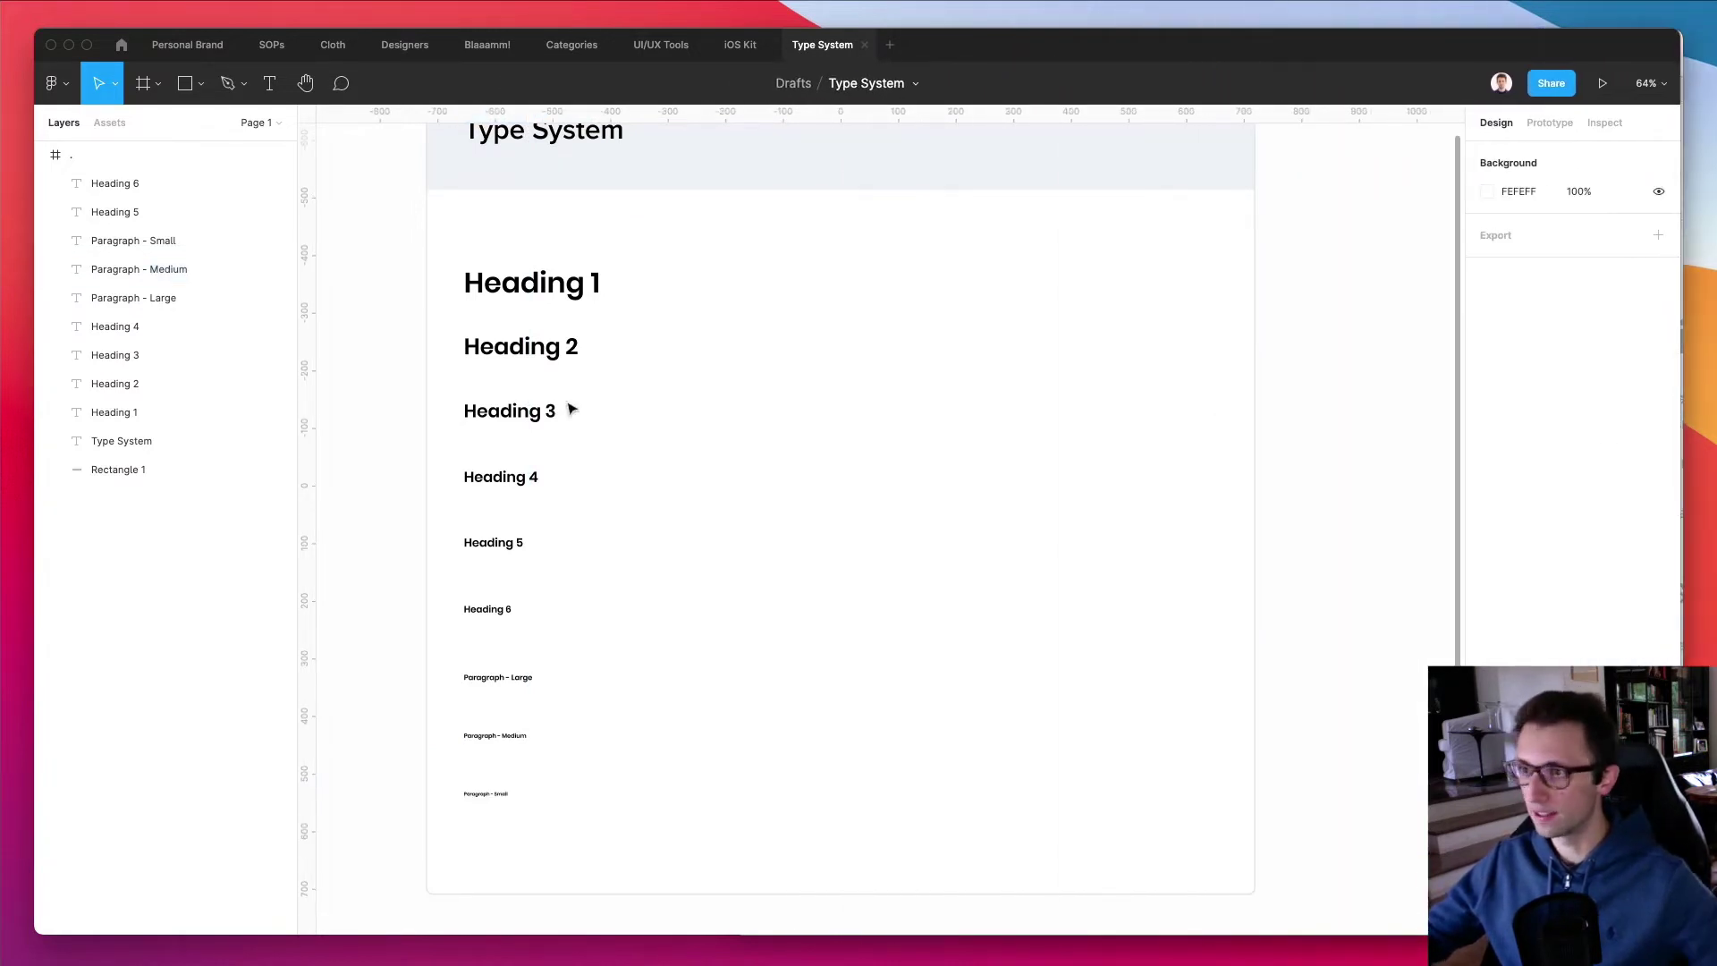
pyautogui.moveTo(654, 258); pyautogui.dragTo(515, 760)
pyautogui.click(894, 590)
pyautogui.moveTo(441, 716); pyautogui.dragTo(492, 705)
pyautogui.moveTo(595, 779); pyautogui.dragTo(546, 317)
pyautogui.press('Escape')
# Distribute the vertical spacing evenly across all the heading and paragraph texts
pyautogui.moveTo(652, 273); pyautogui.dragTo(502, 771)
pyautogui.click(1661, 154)
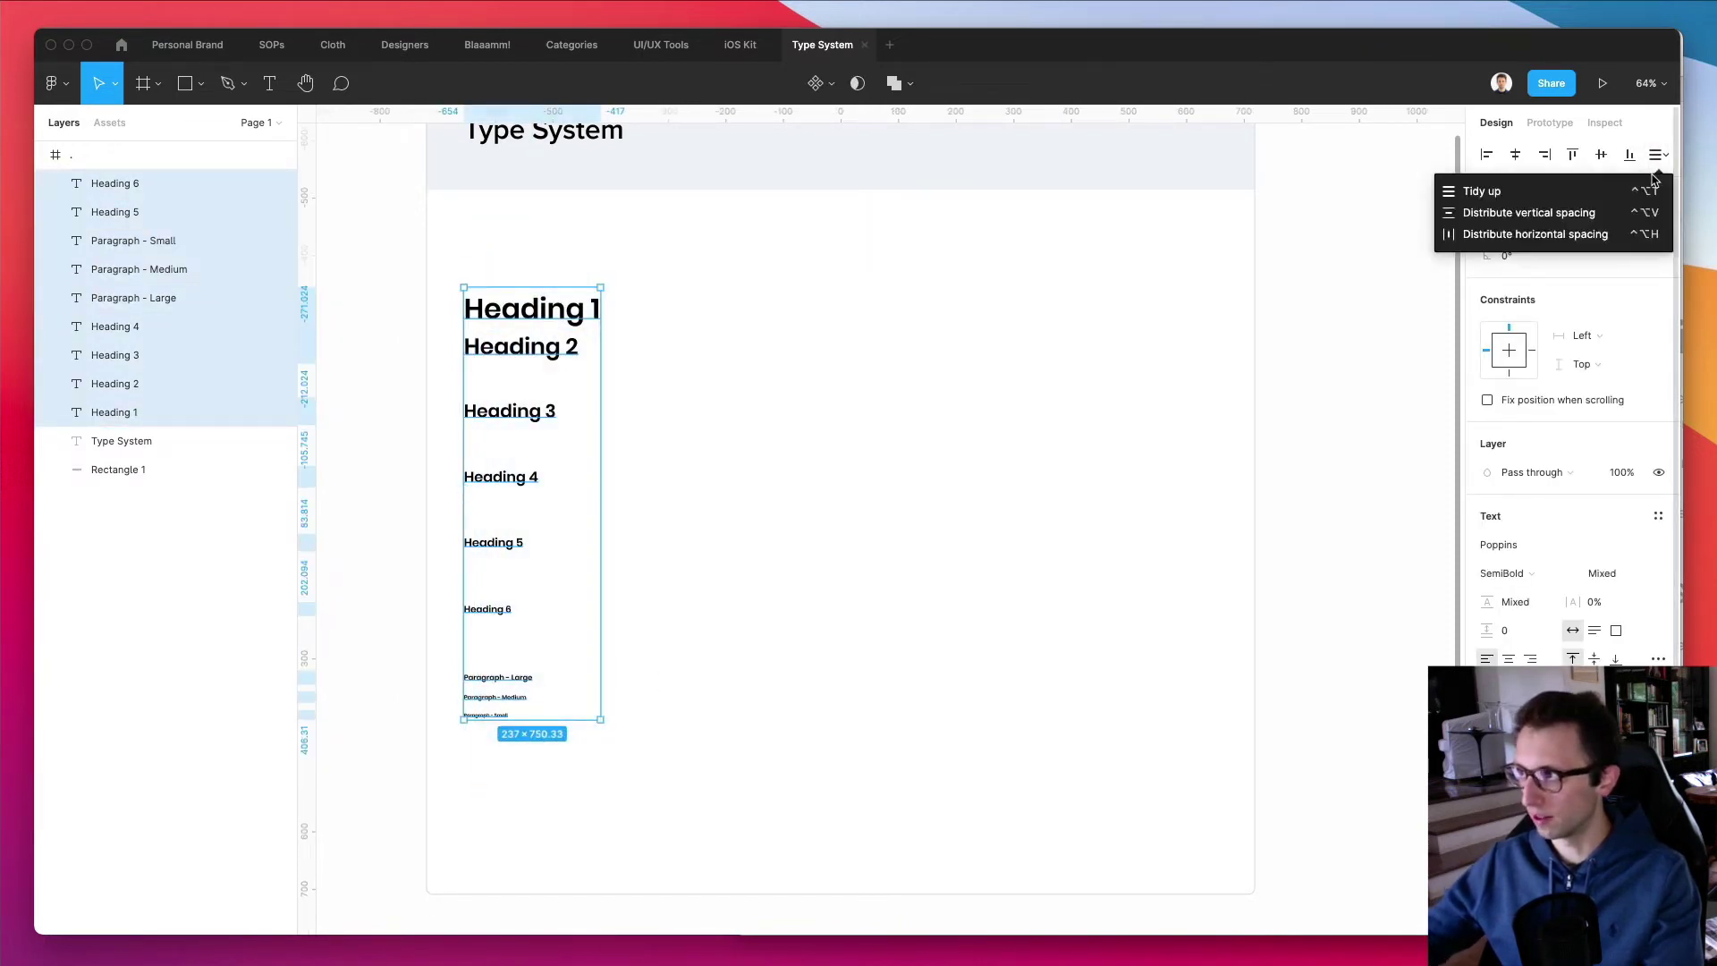
pyautogui.click(1567, 215)
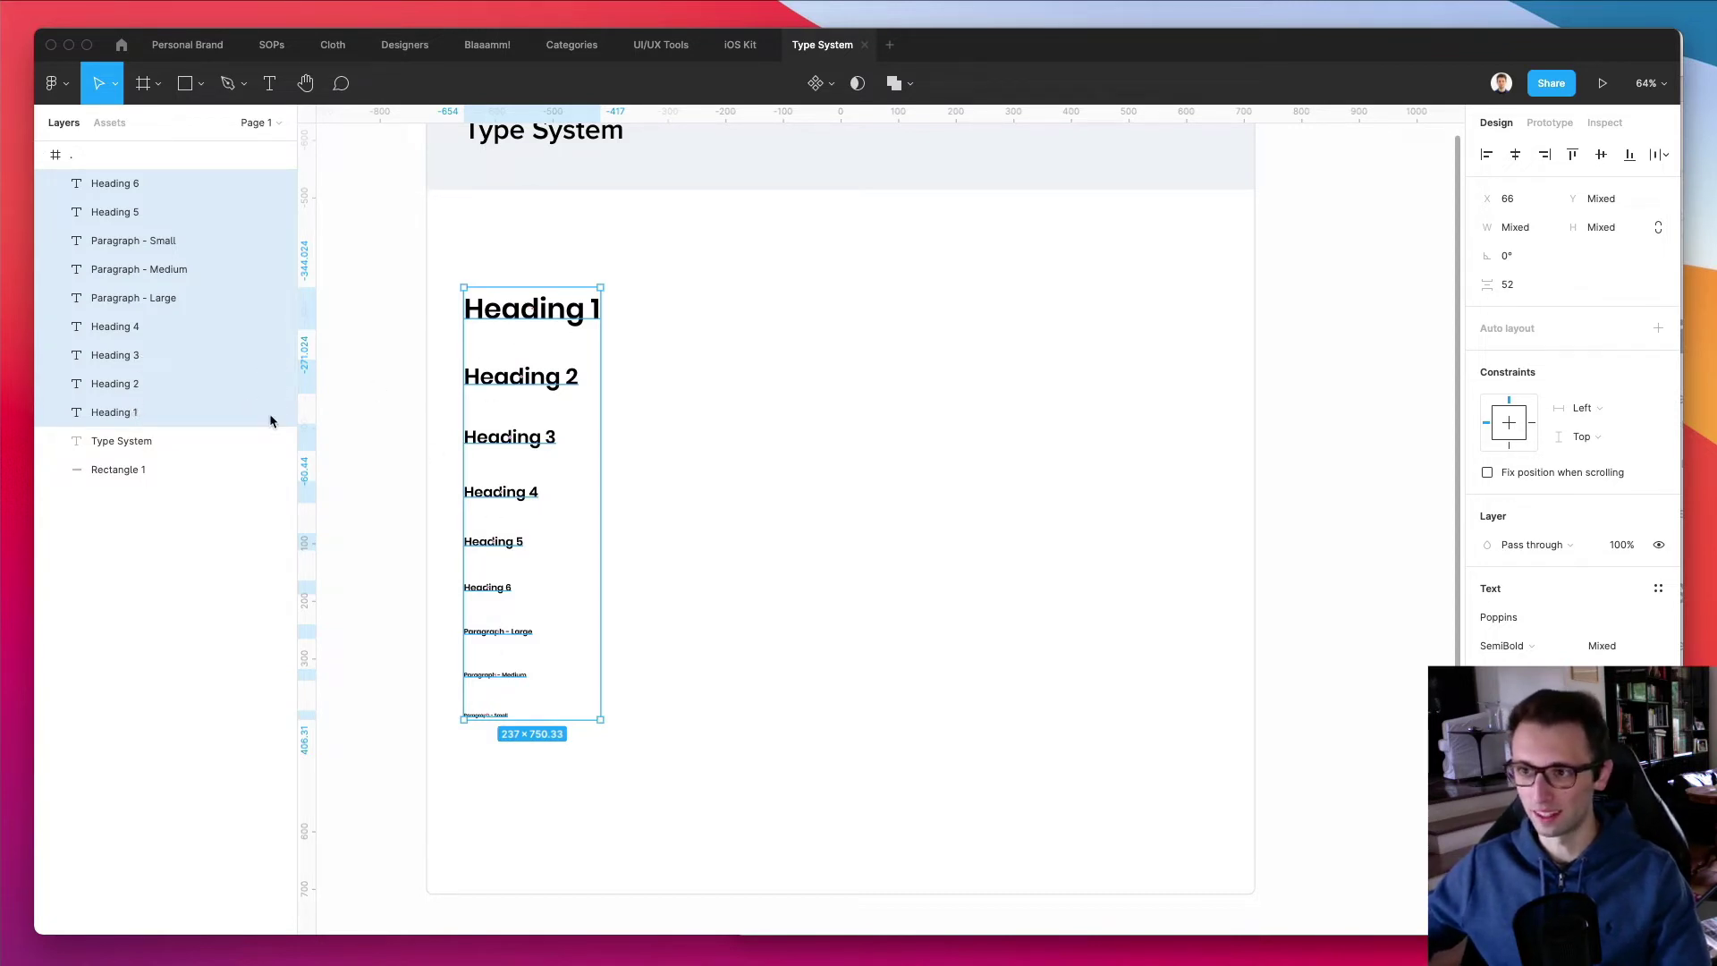
# Reorder the layers of the selected headings and paragraphs with the Super Tidy plugin's Reorder command
pyautogui.click(71, 84)
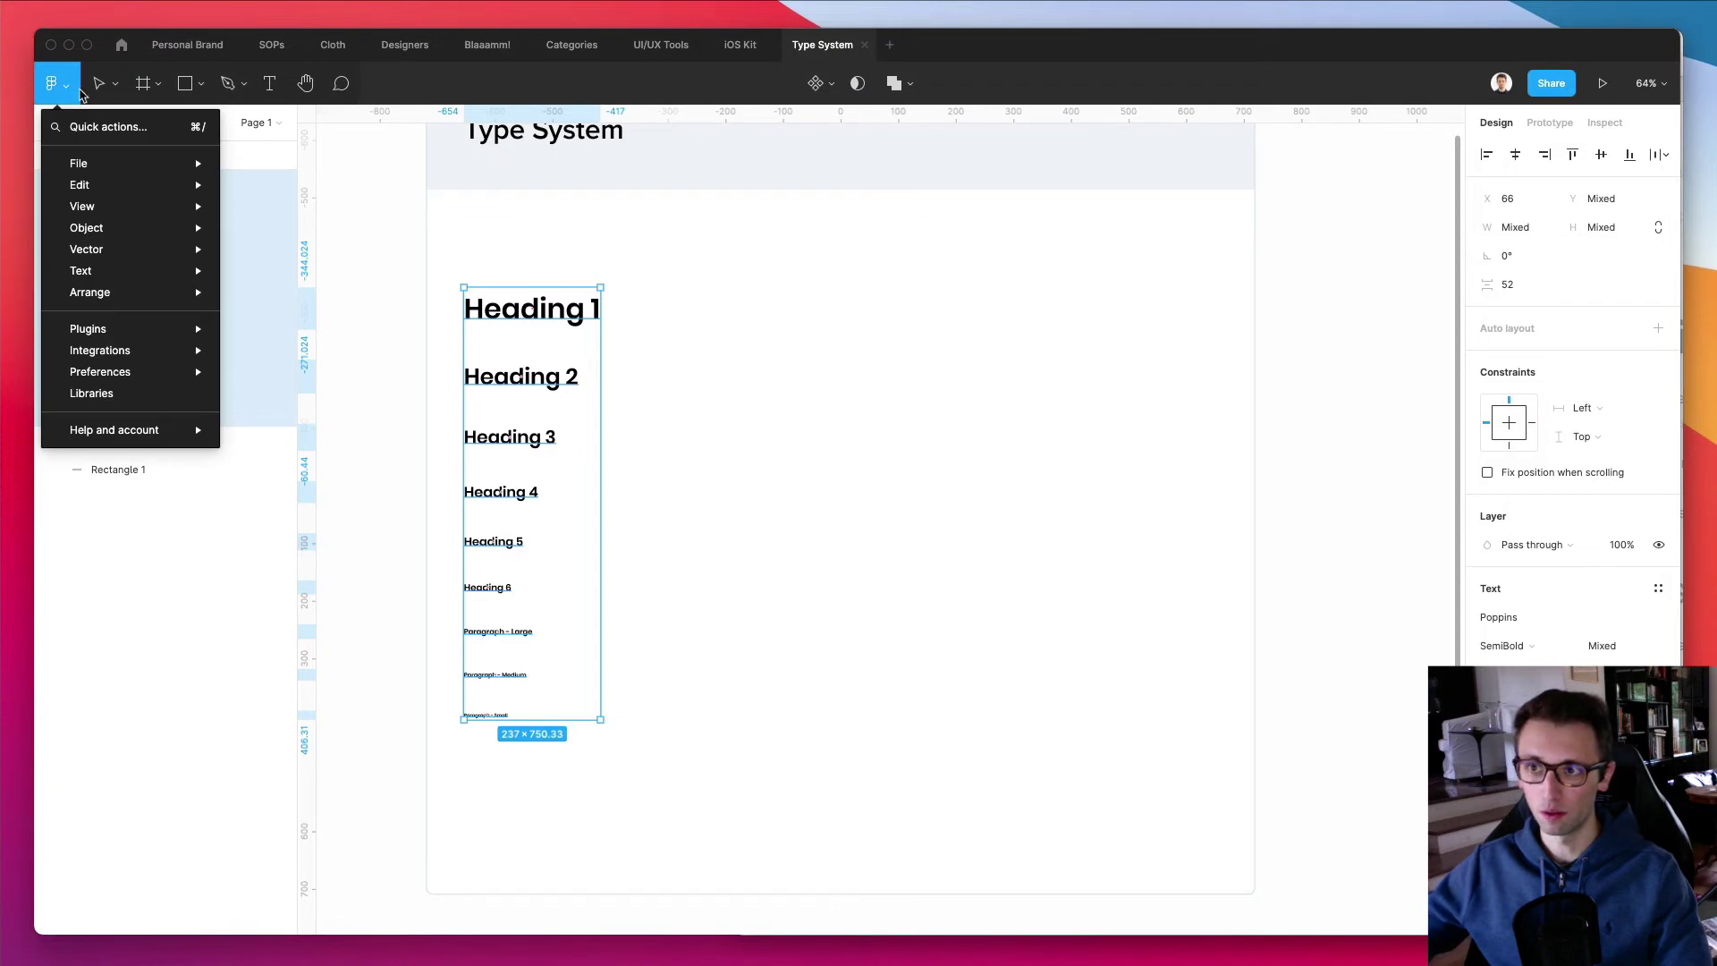
pyautogui.moveTo(154, 336)
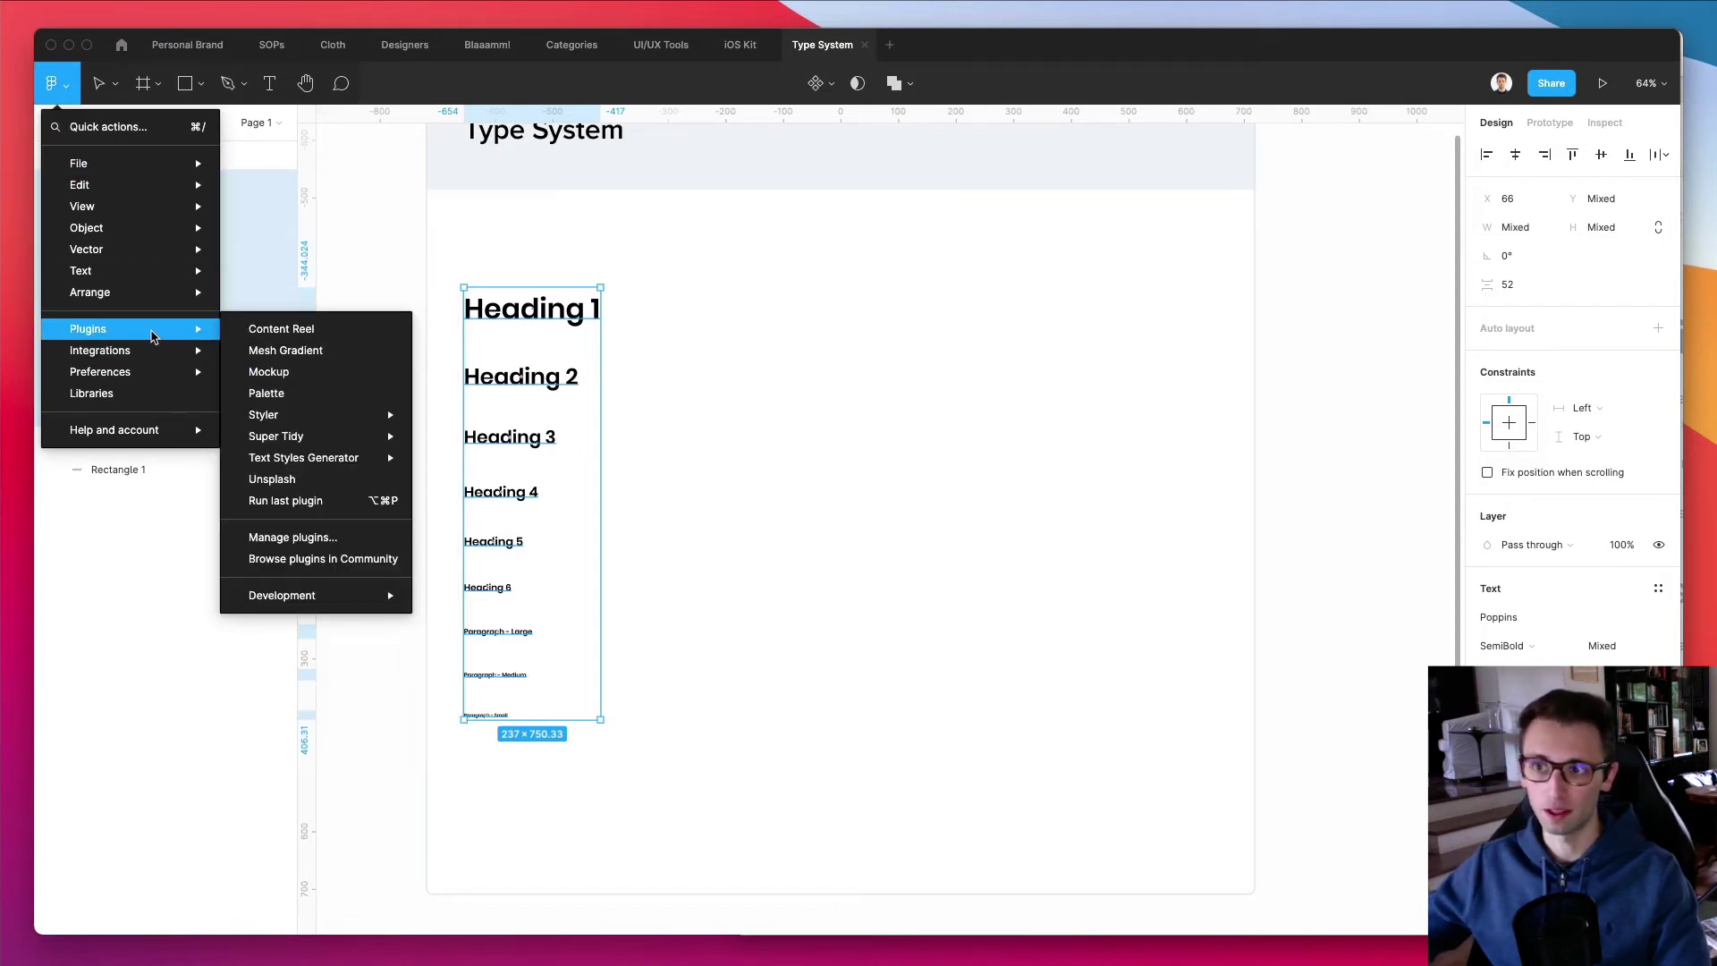
pyautogui.moveTo(317, 445)
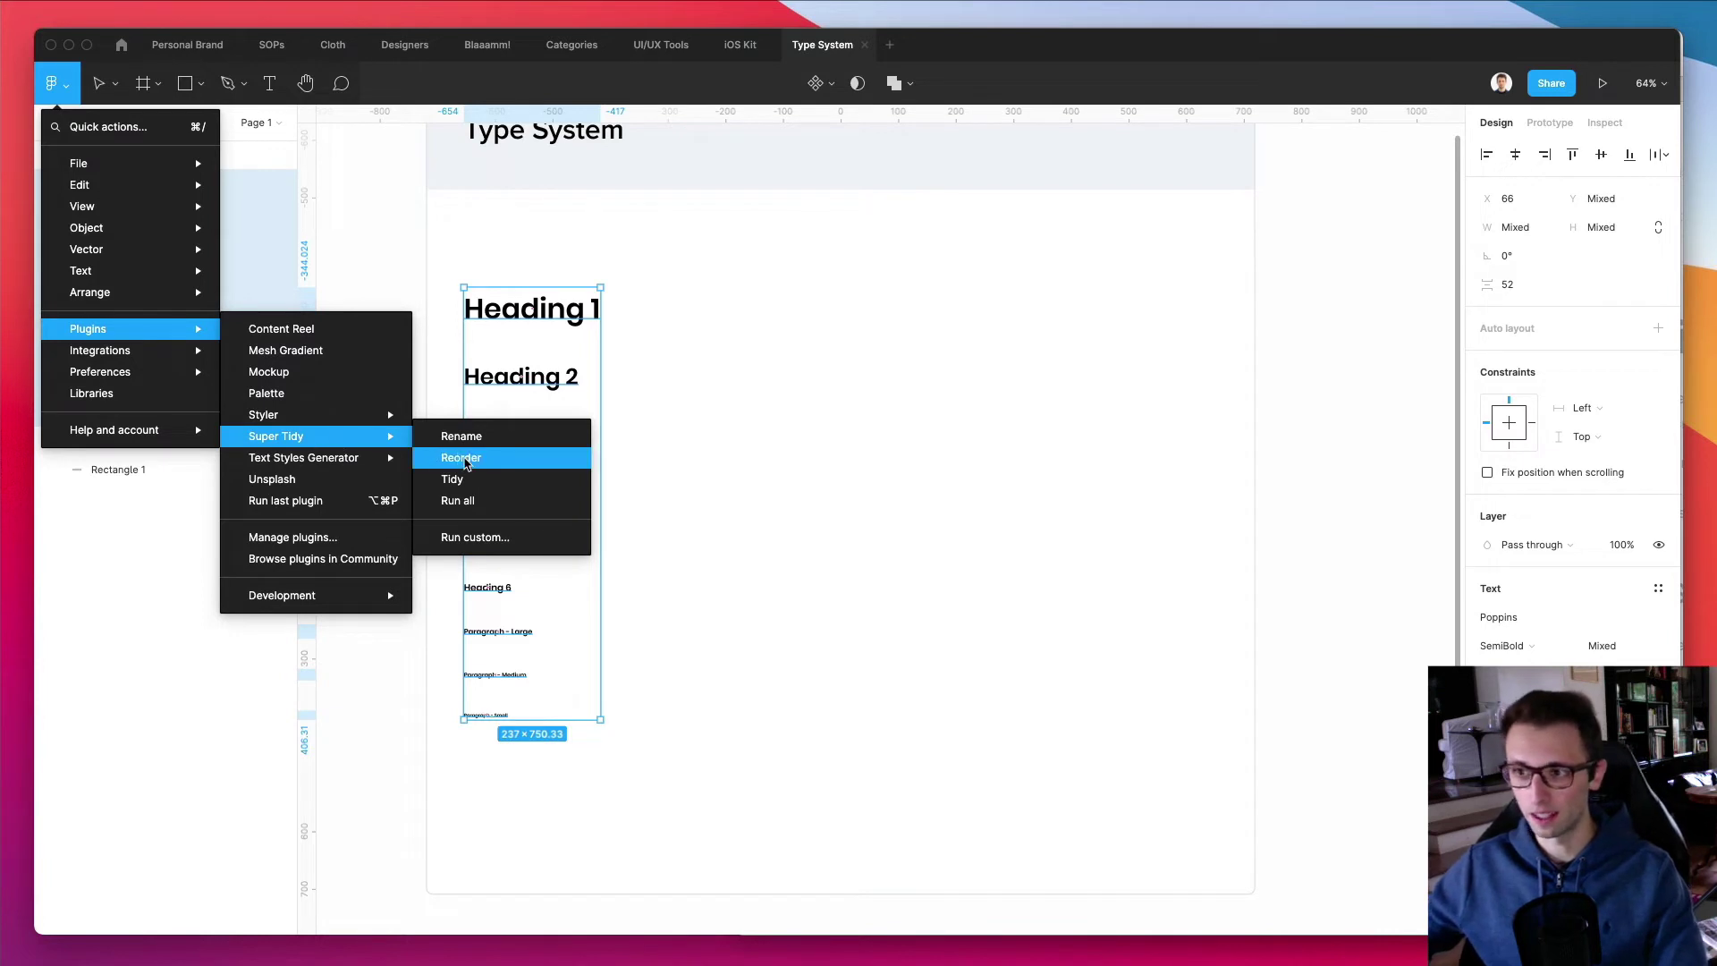
pyautogui.click(464, 459)
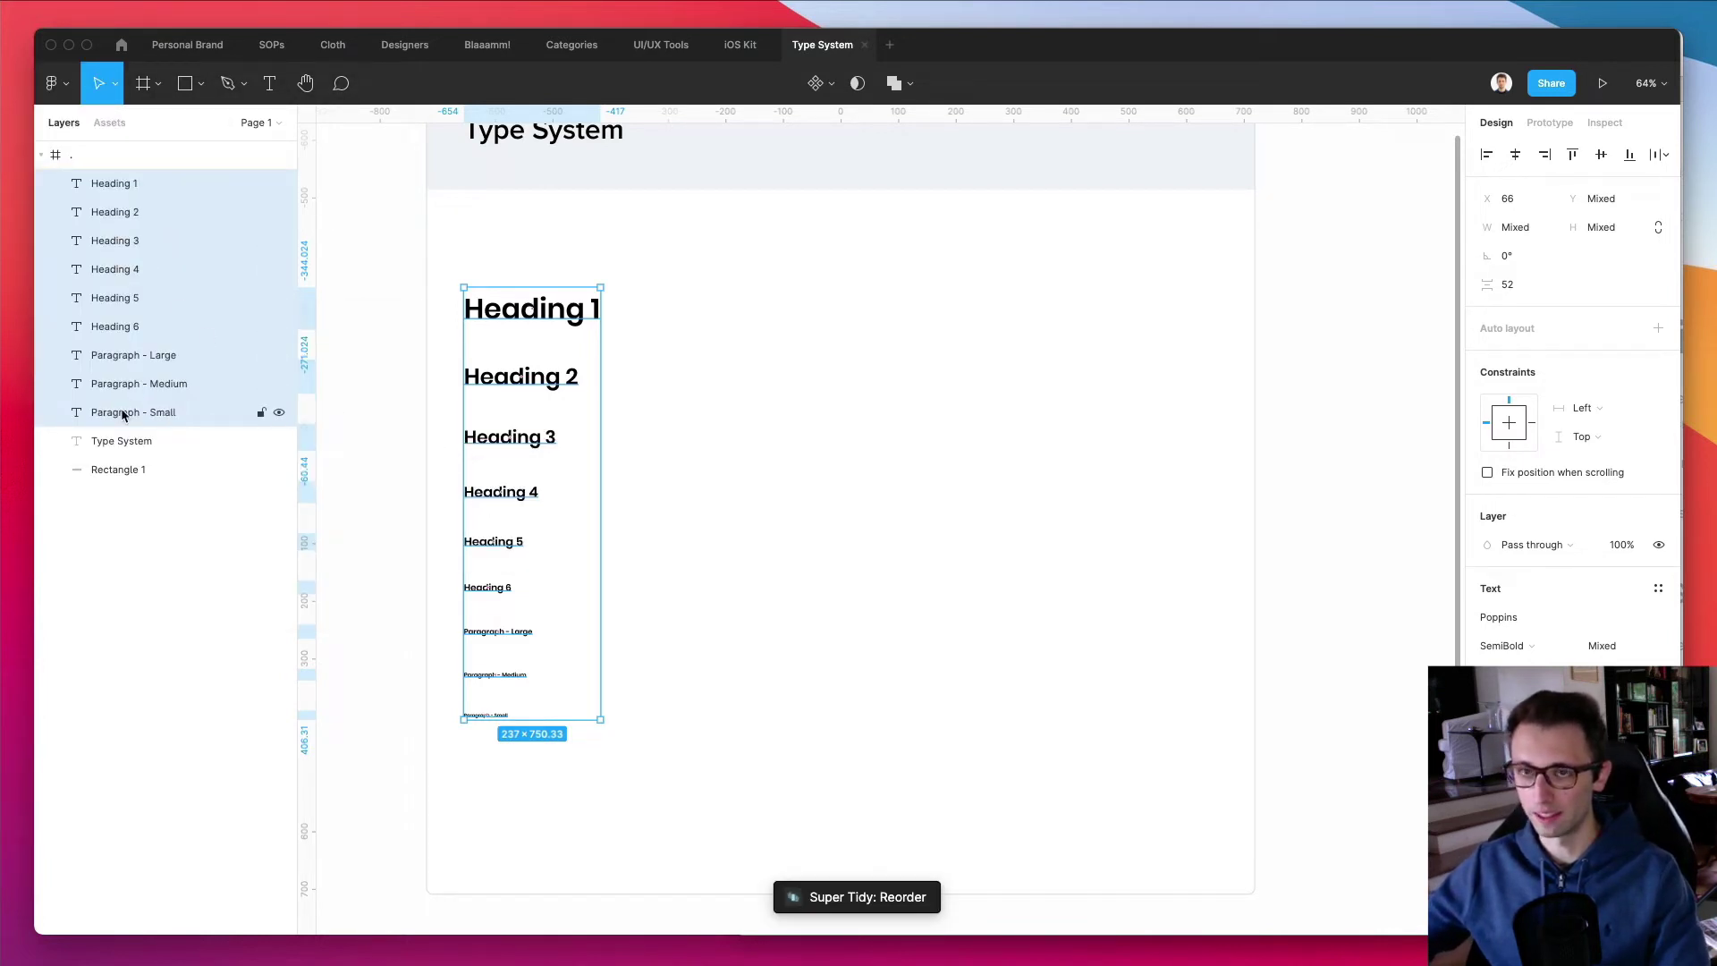
pyautogui.click(814, 288)
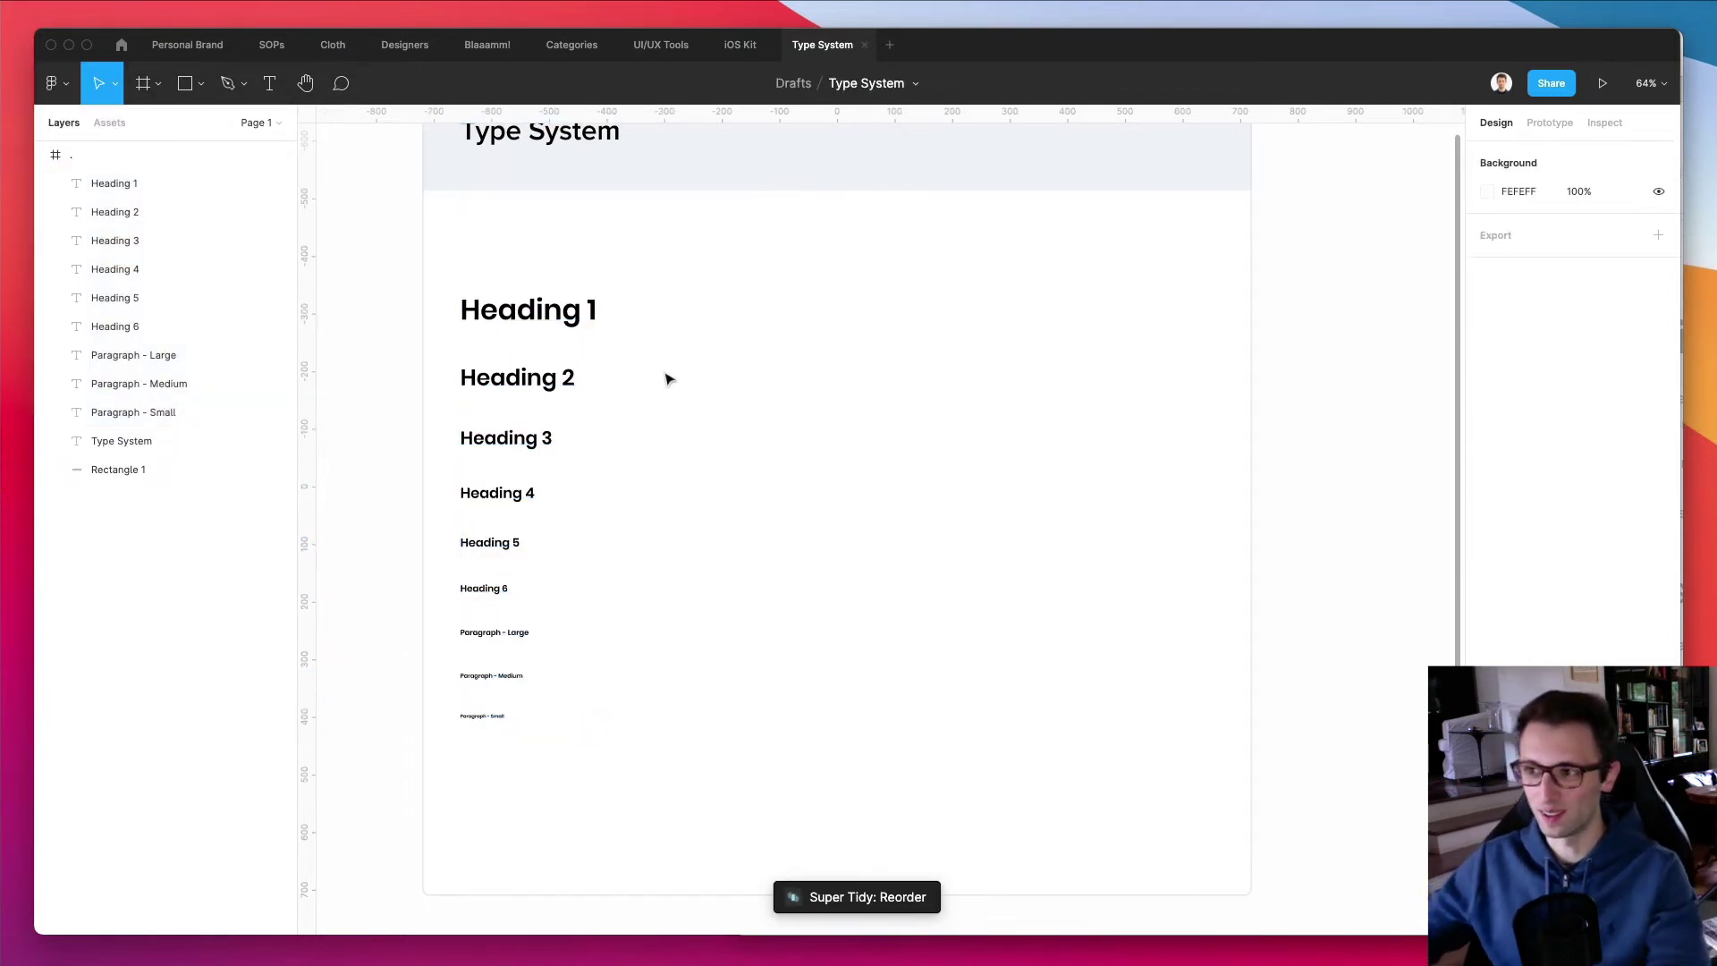
# Move all the heading and paragraph texts up together by 80 px, closer to the Type System header
pyautogui.moveTo(695, 286); pyautogui.dragTo(483, 801)
pyautogui.hotkey('shift', 'Up')
pyautogui.hotkey('shift', 'Up')
pyautogui.hotkey('shift', 'Up')
pyautogui.hotkey('shift', 'Up')
pyautogui.hotkey('shift', 'Up')
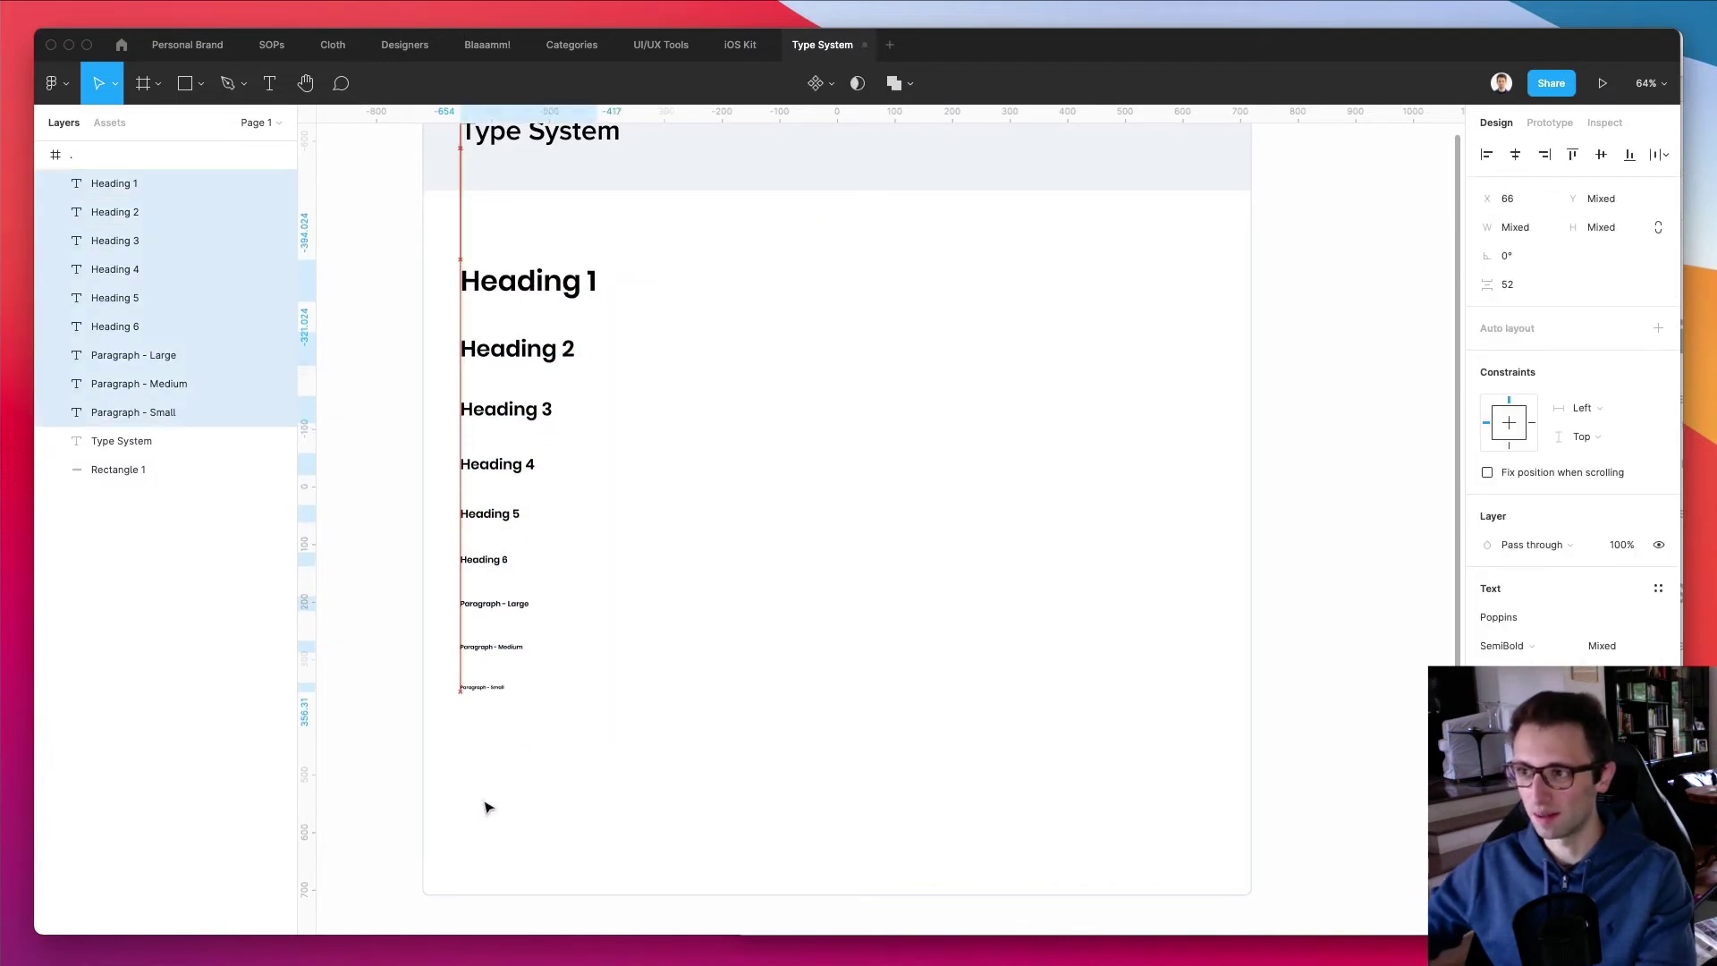
pyautogui.hotkey('shift', 'Up')
pyautogui.hotkey('shift', 'Up')
pyautogui.hotkey('shift', 'Up')
pyautogui.click(632, 494)
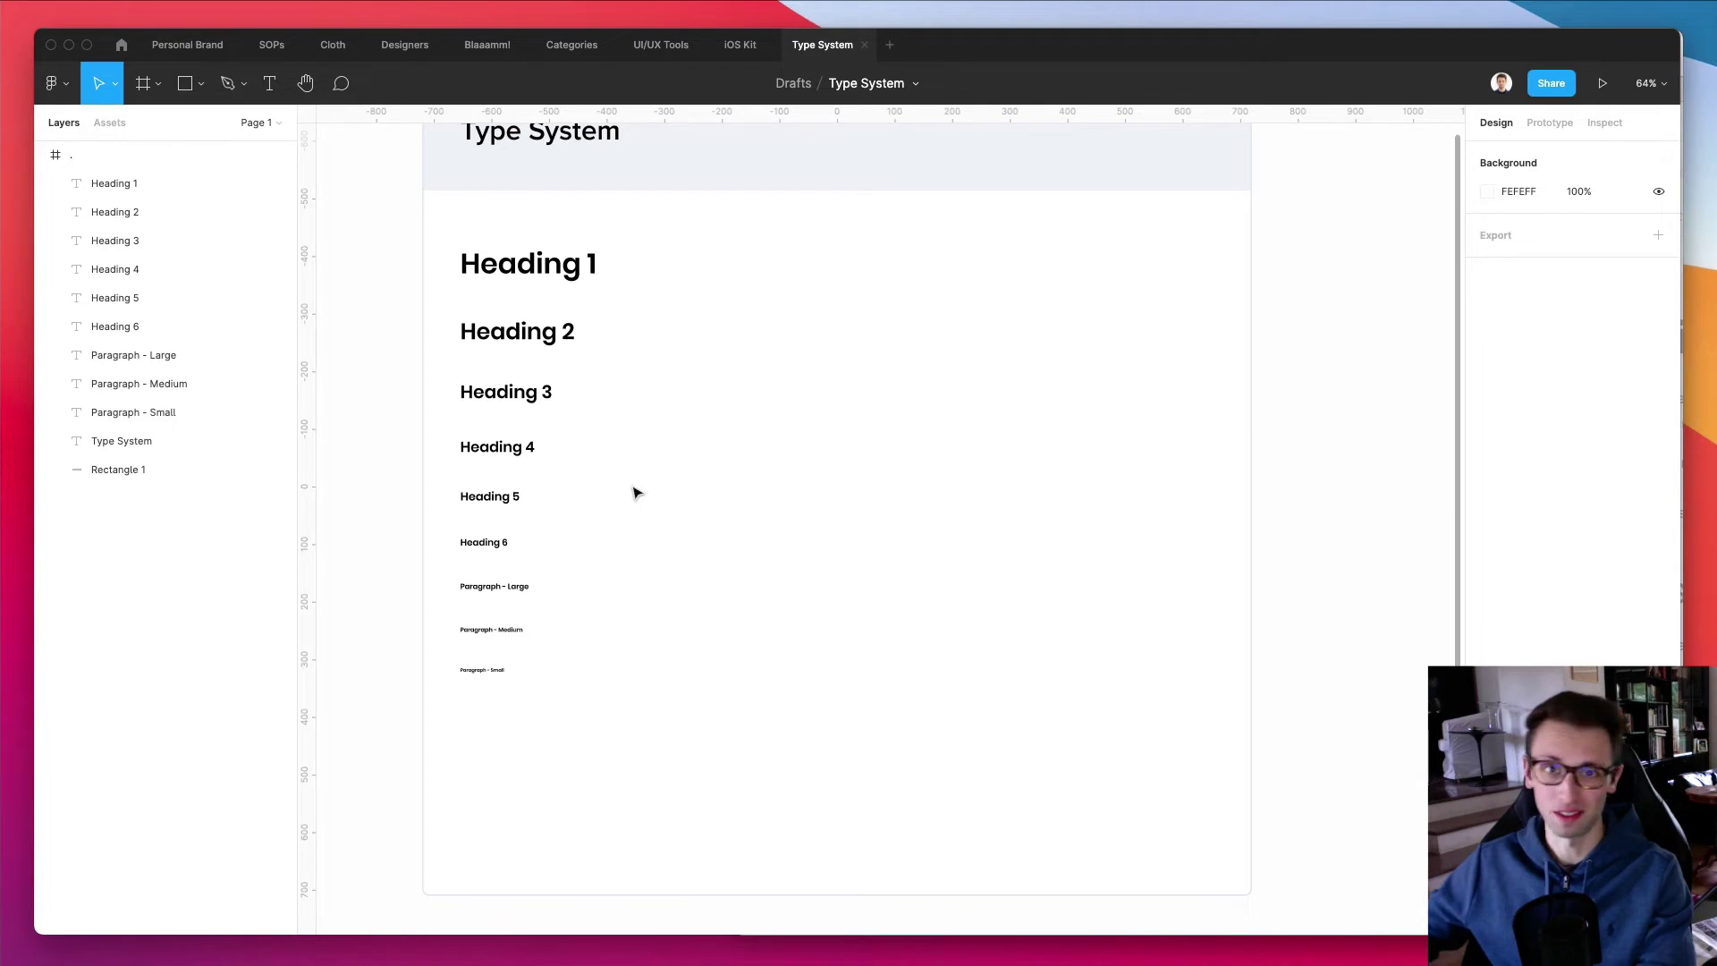
pyautogui.scroll(2, 665, 493)
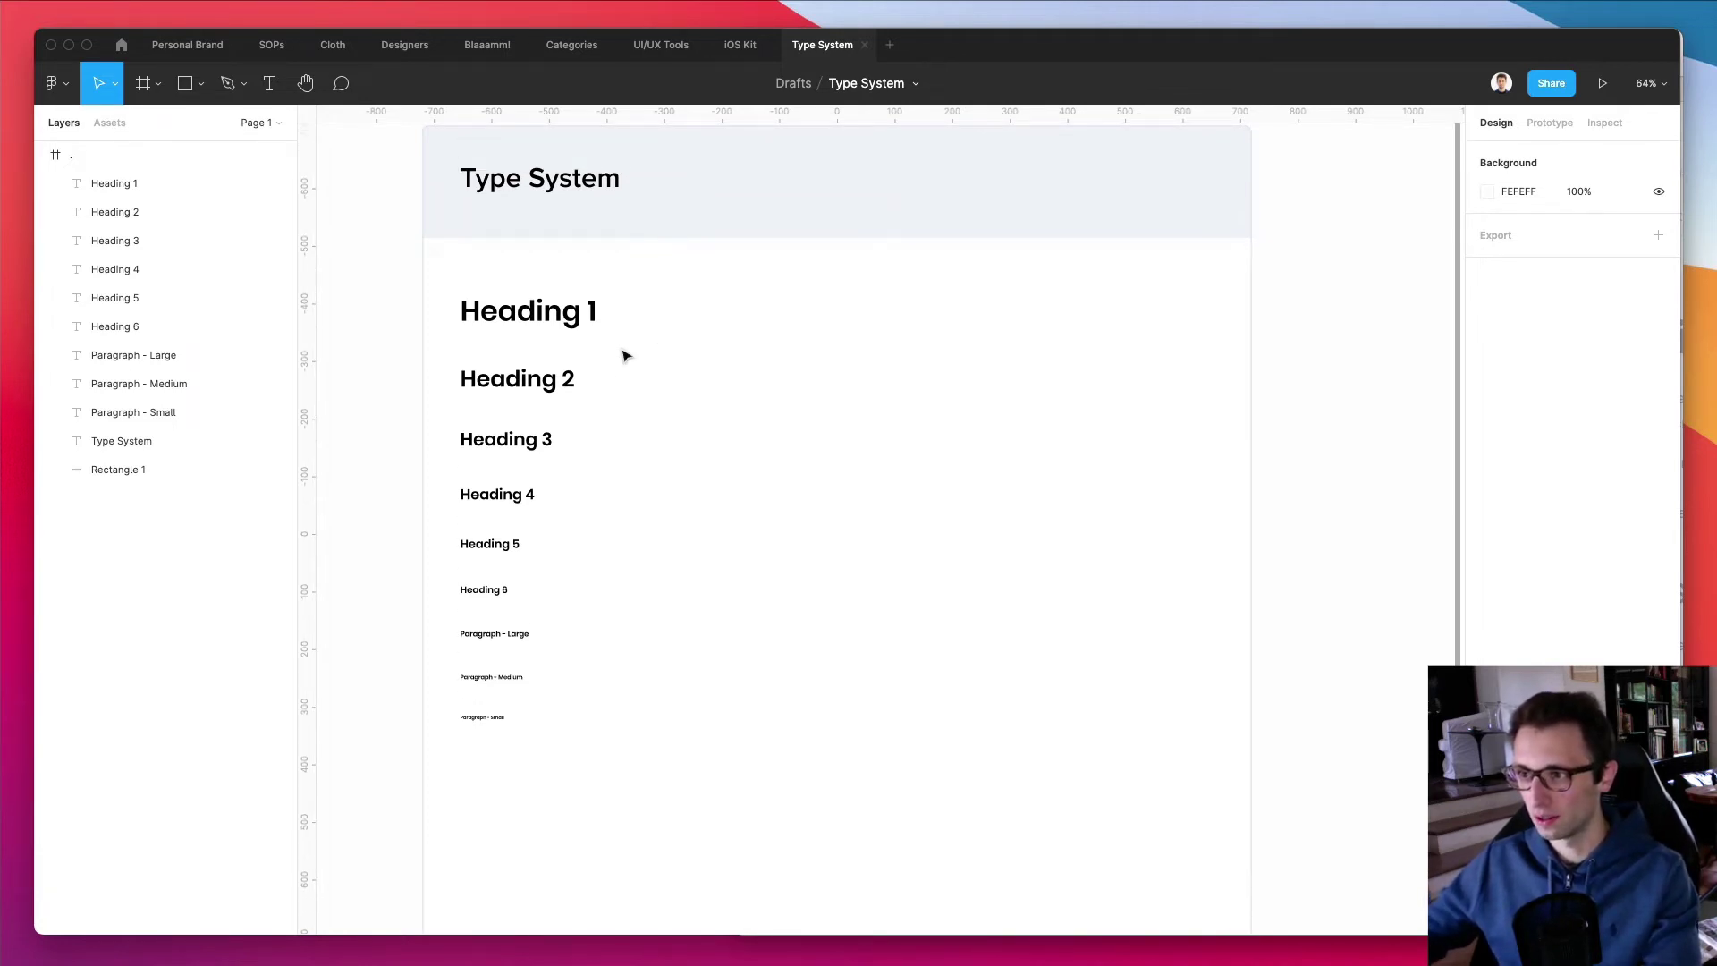
pyautogui.moveTo(662, 300); pyautogui.dragTo(465, 727)
pyautogui.scroll(-5, 501, 805)
pyautogui.click(786, 417)
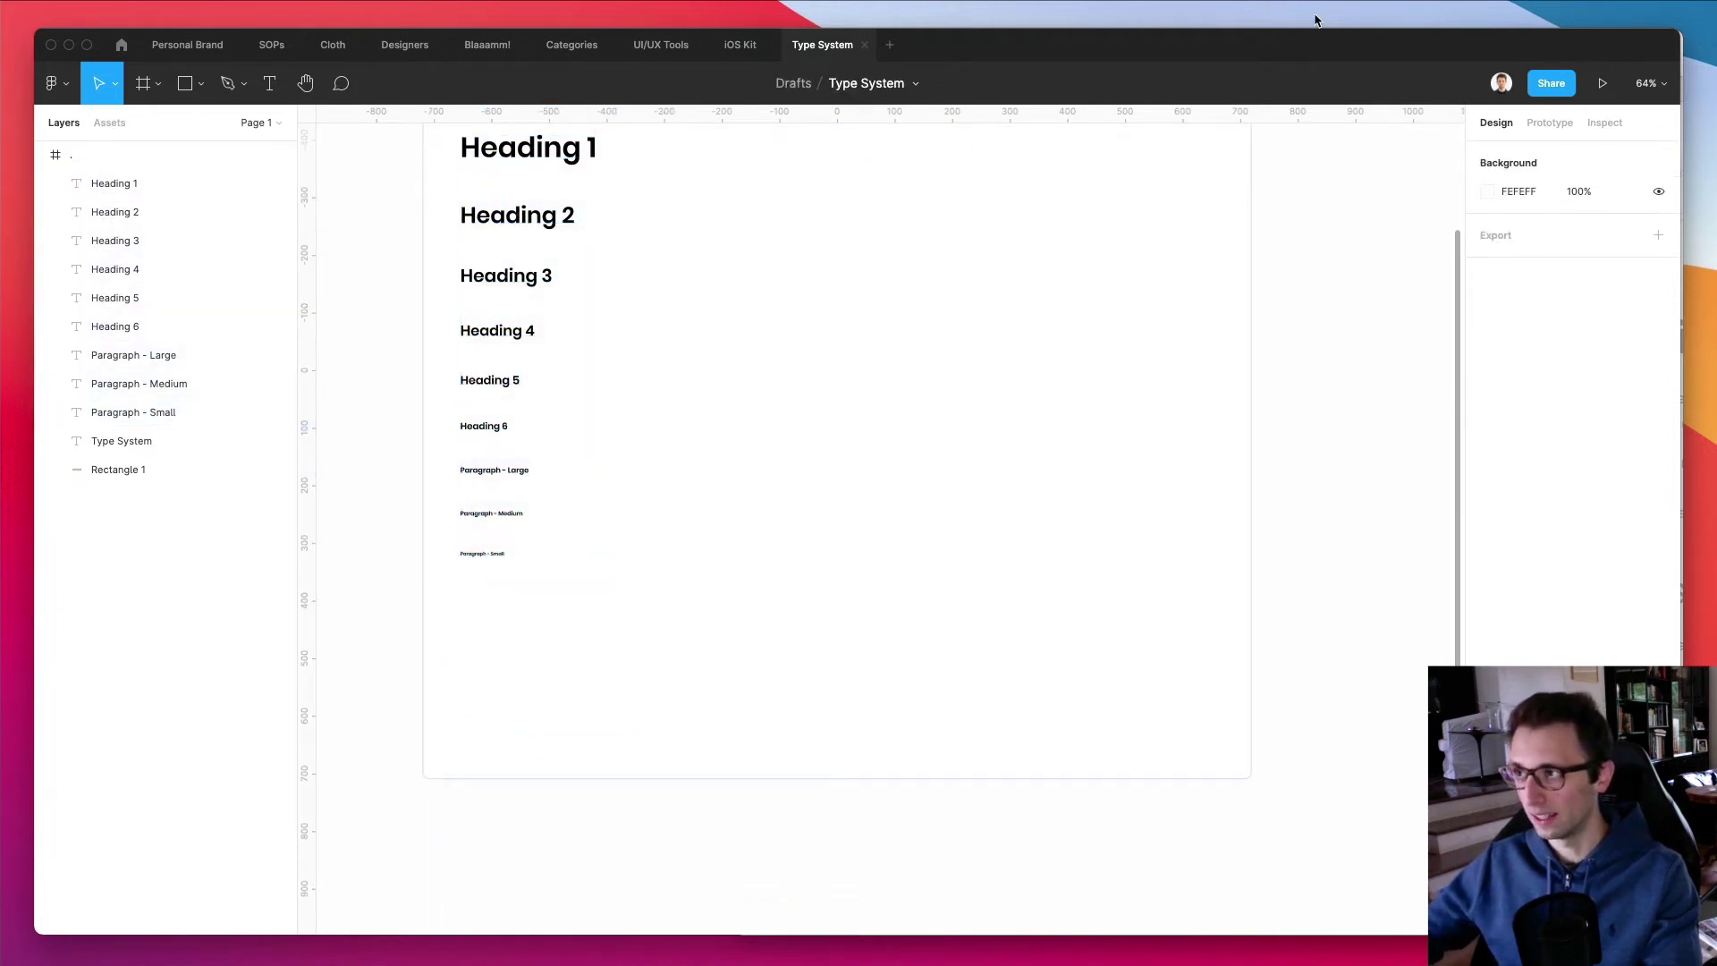
# Switch to the browser's Freebies page and look over the free UI/UX designer course offer
pyautogui.scroll(1, 706, 273)
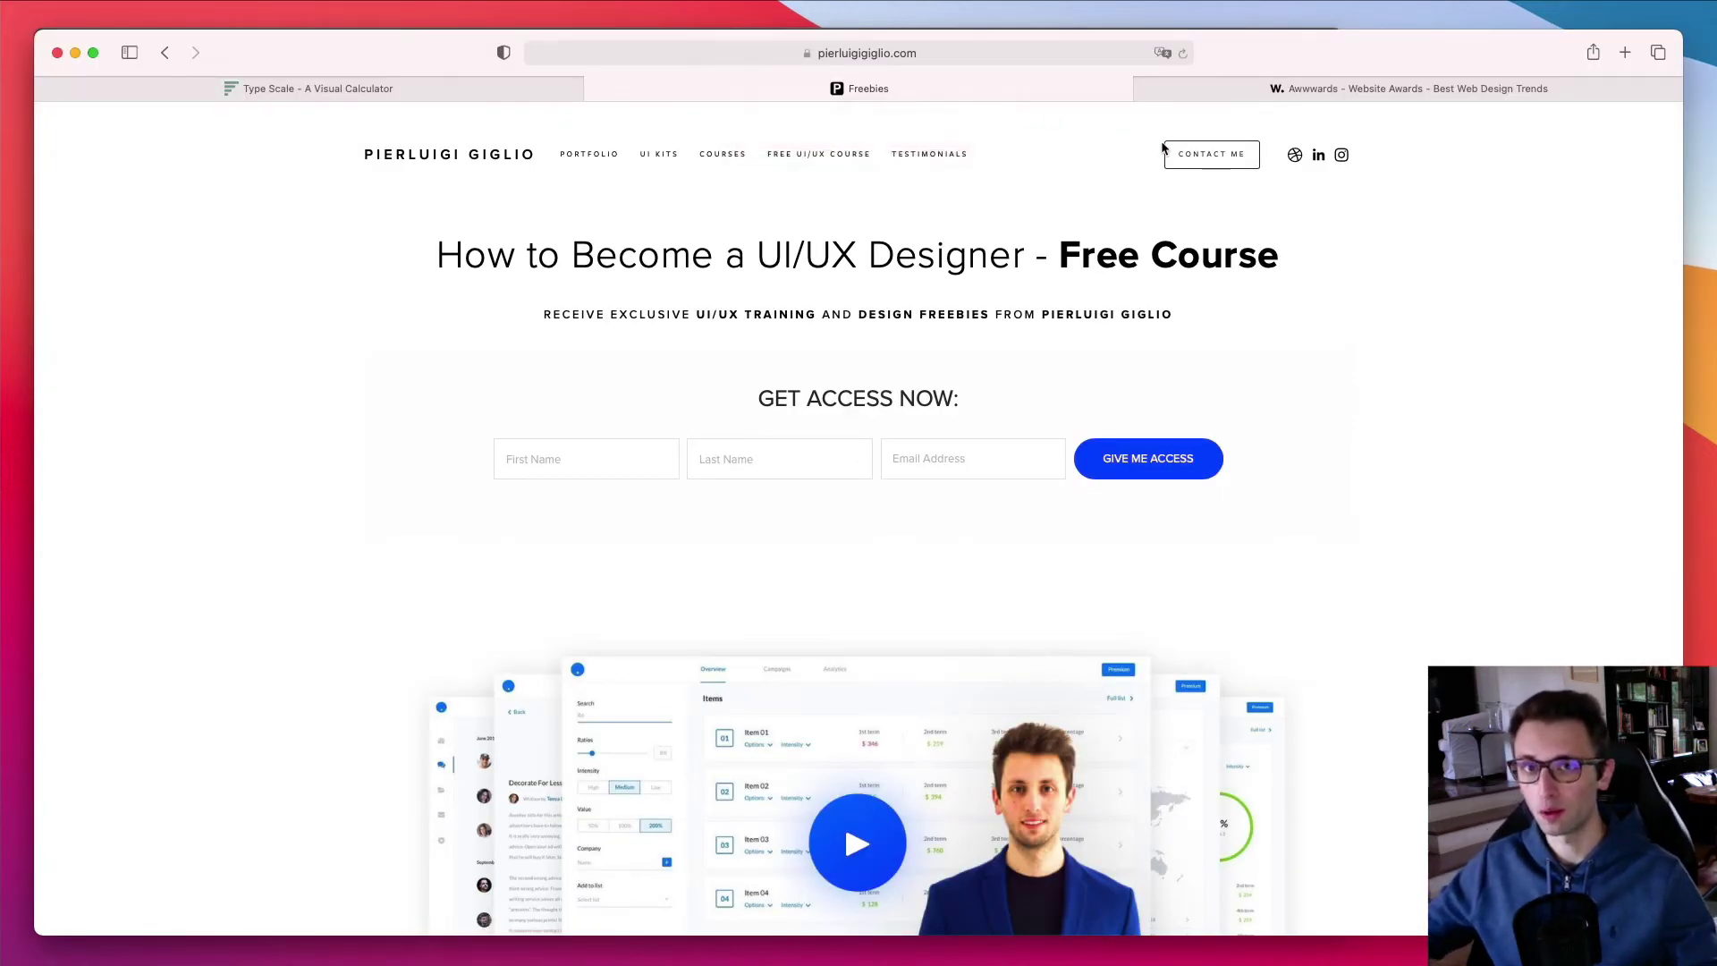
pyautogui.scroll(-2, 1470, 245)
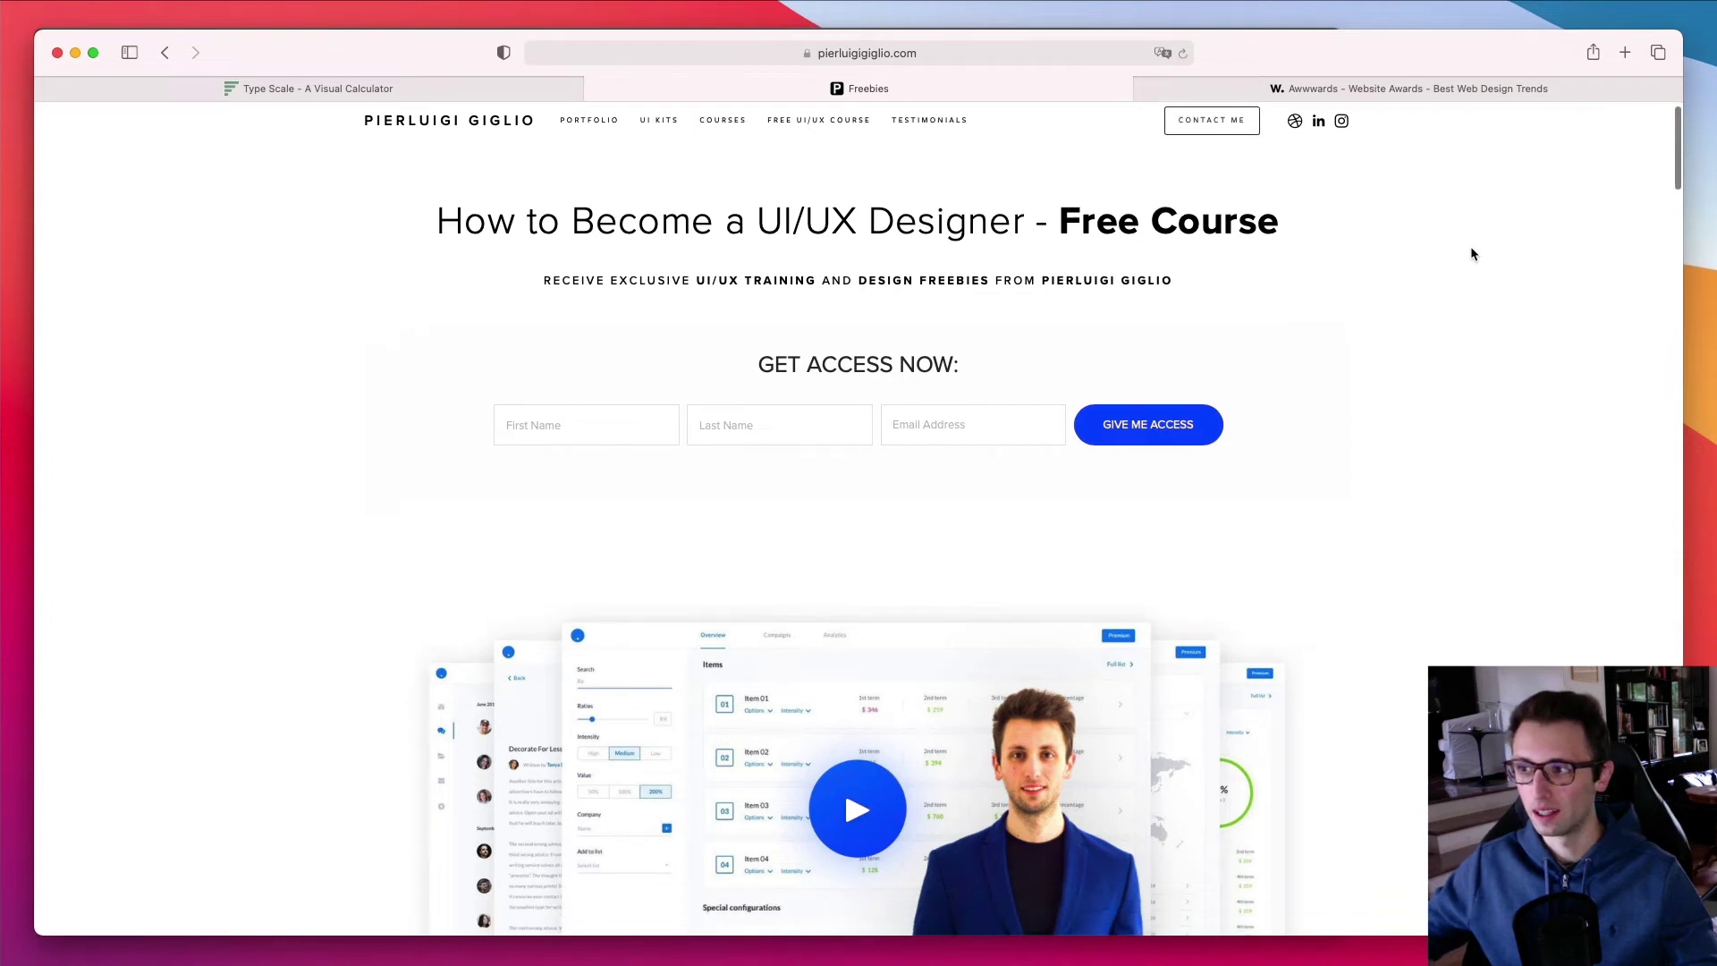
pyautogui.scroll(-2, 1520, 247)
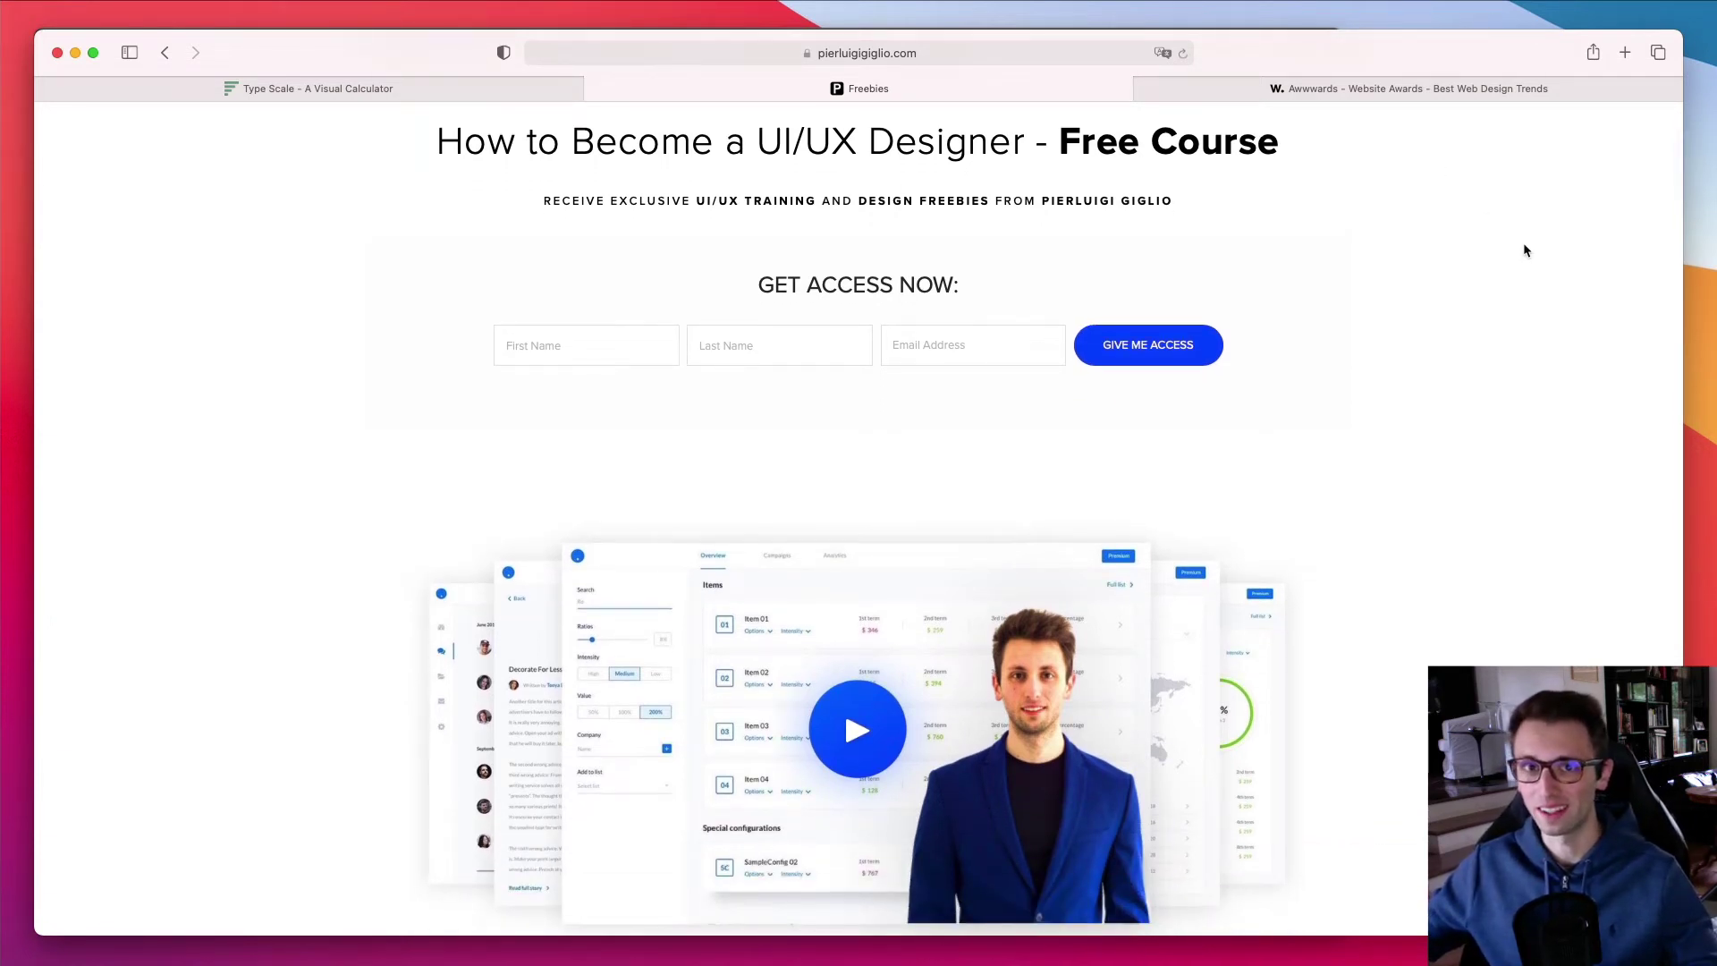
# Look through the rest of the Freebies page, from the sign-up forms and membership benefits to the free source file examples
pyautogui.scroll(-15, 1524, 245)
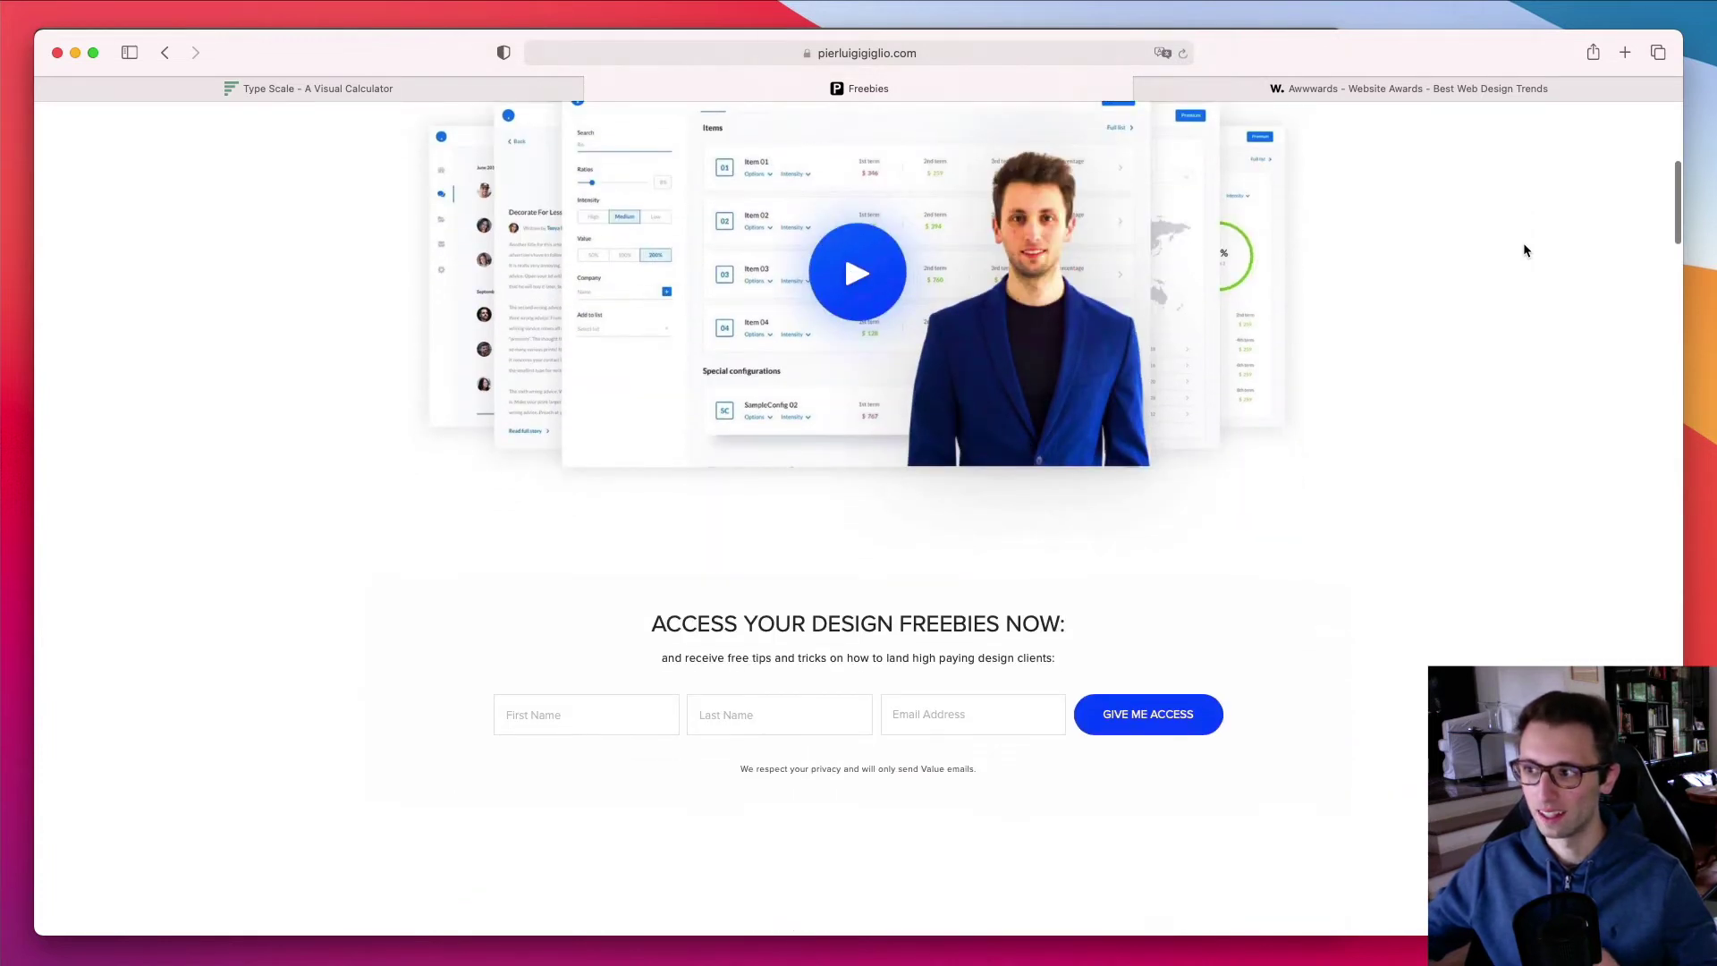
pyautogui.scroll(-20, 1525, 250)
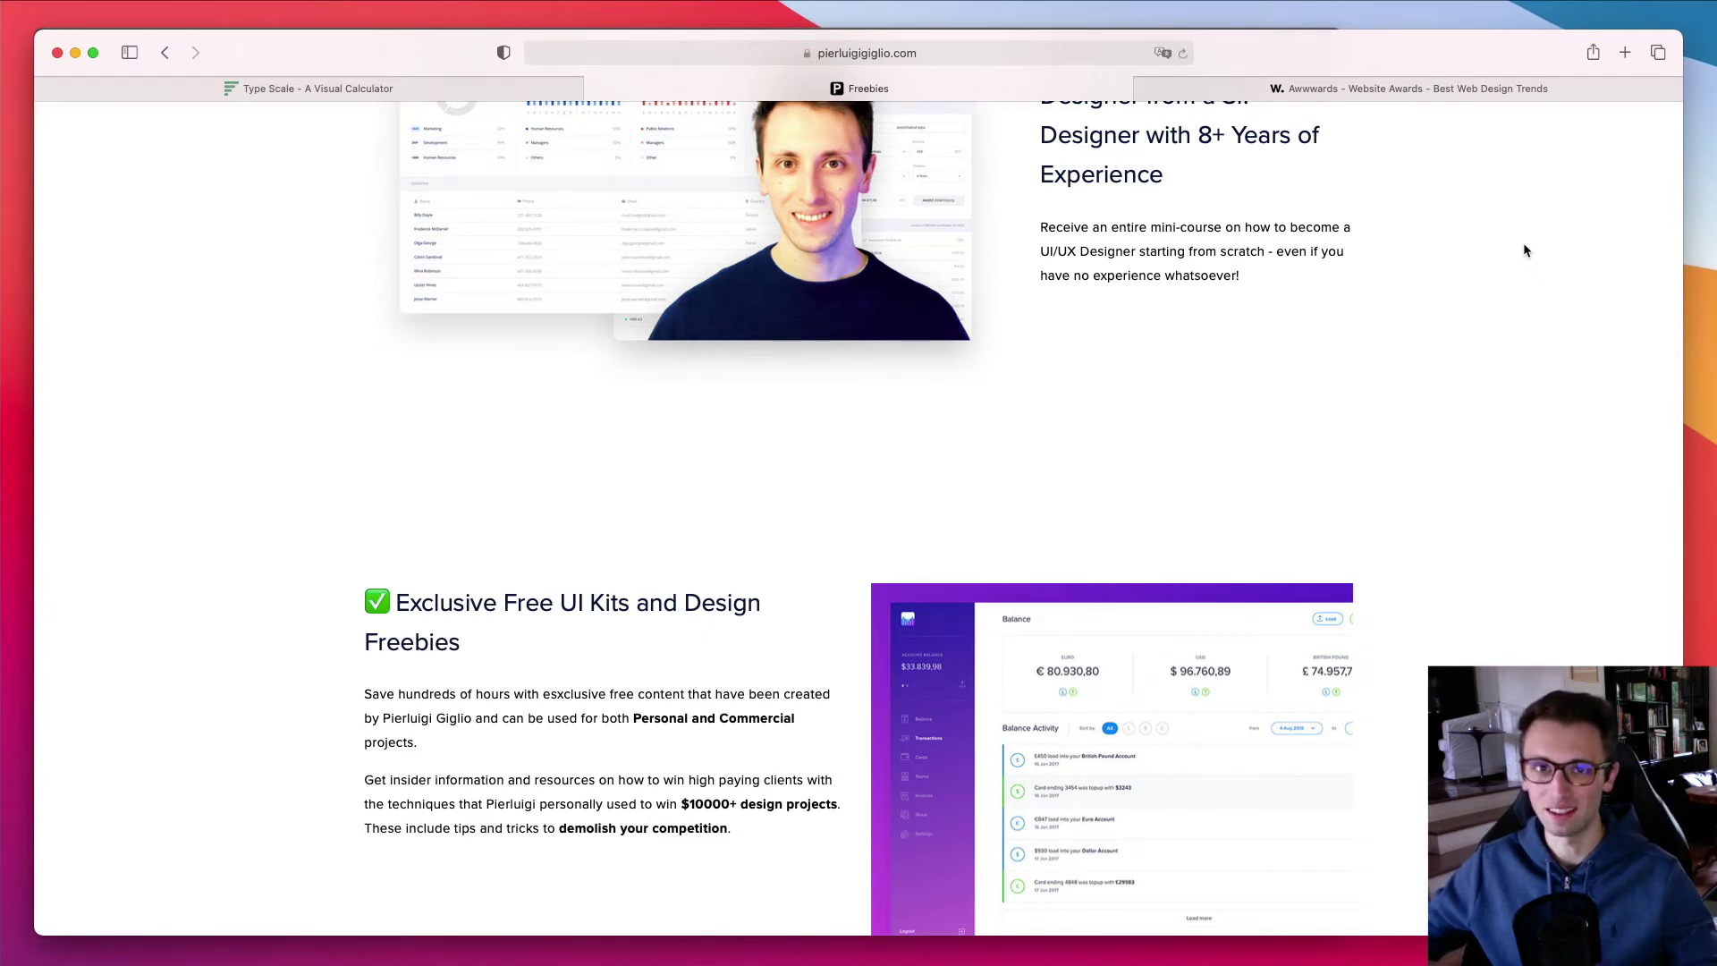
pyautogui.scroll(-4, 1525, 250)
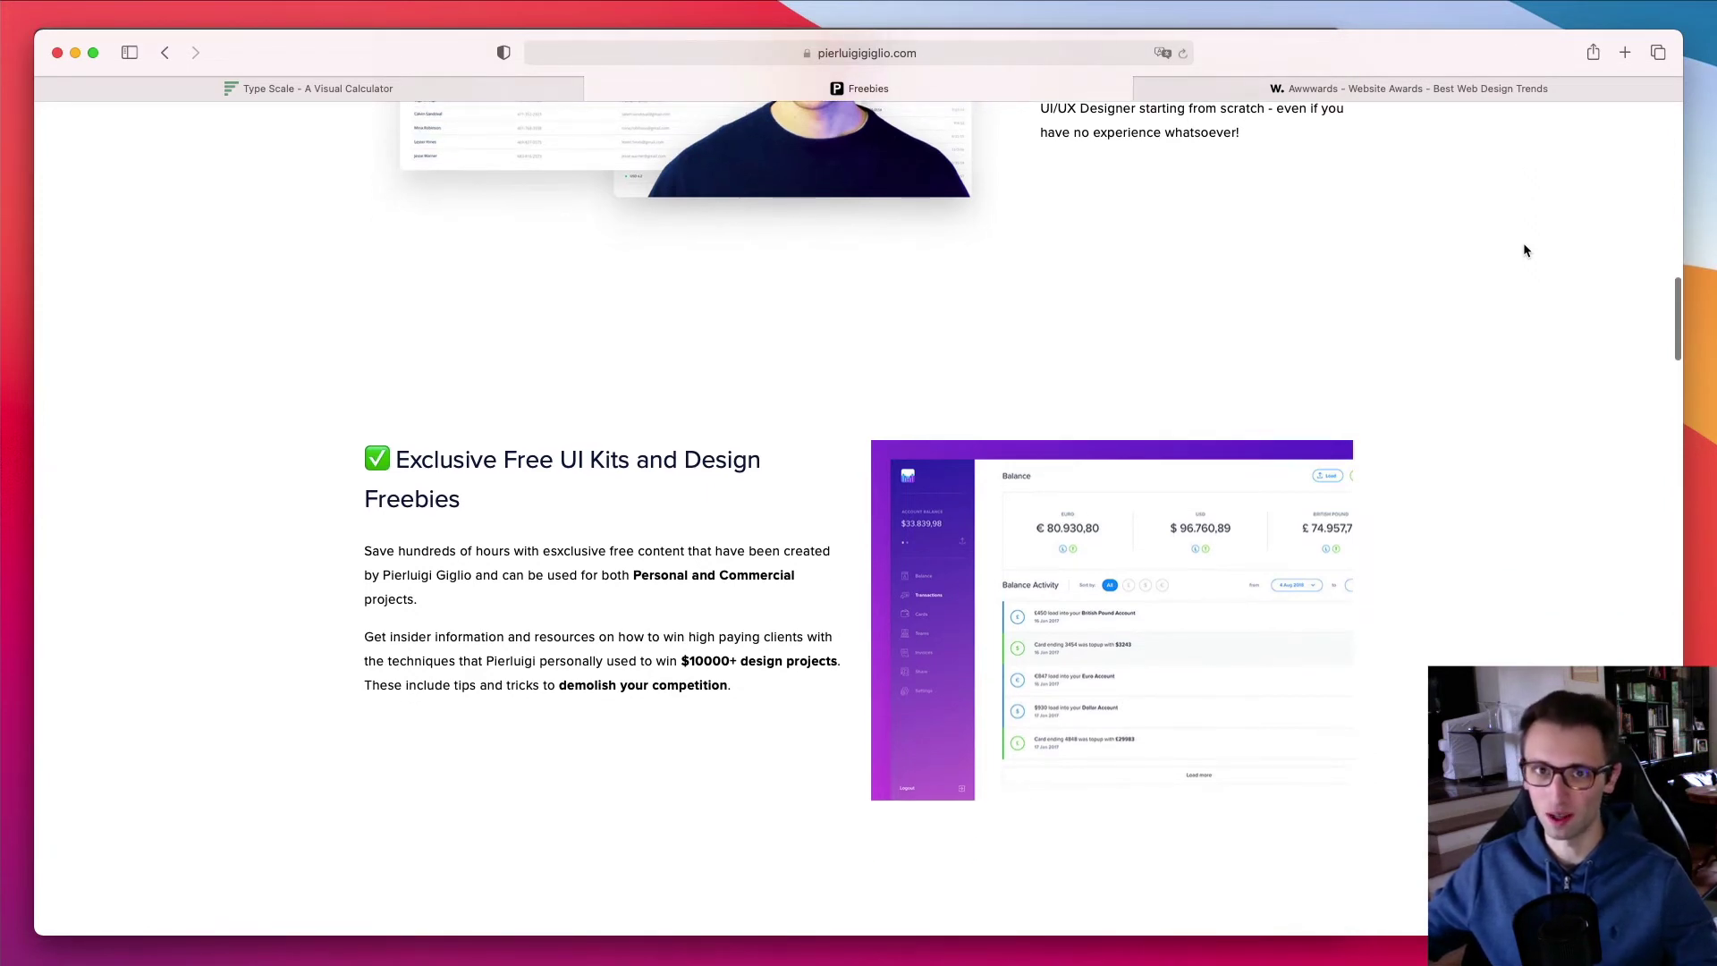
pyautogui.scroll(-15, 1525, 250)
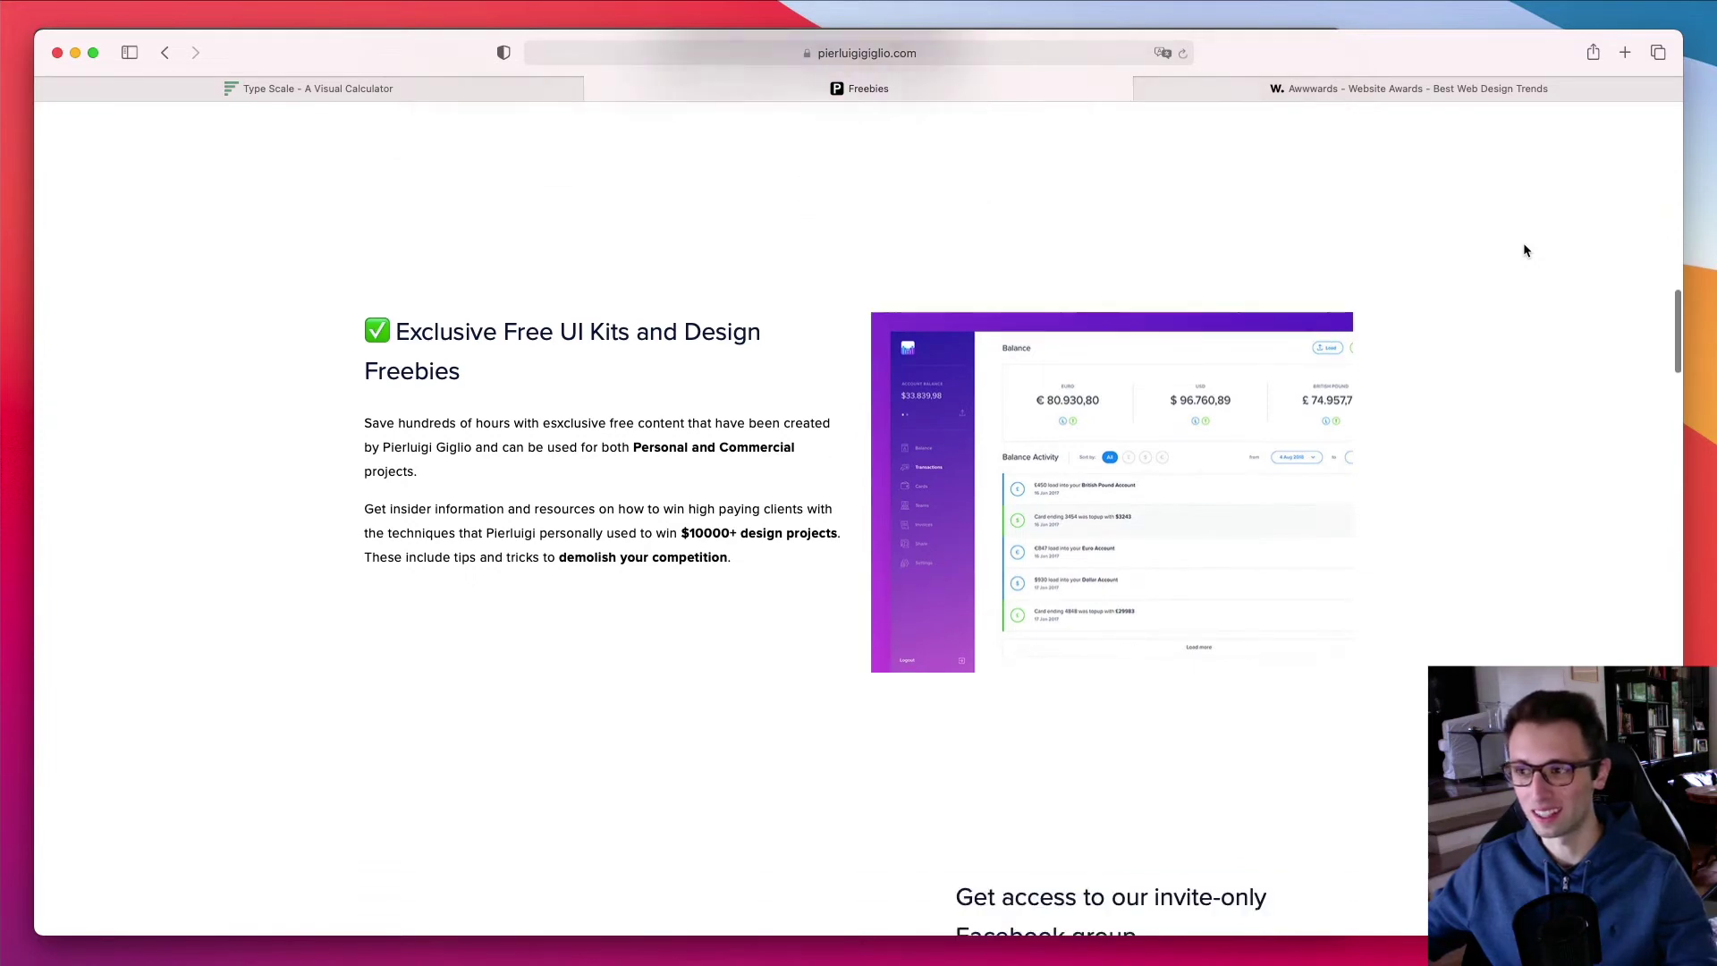
pyautogui.scroll(-20, 1525, 251)
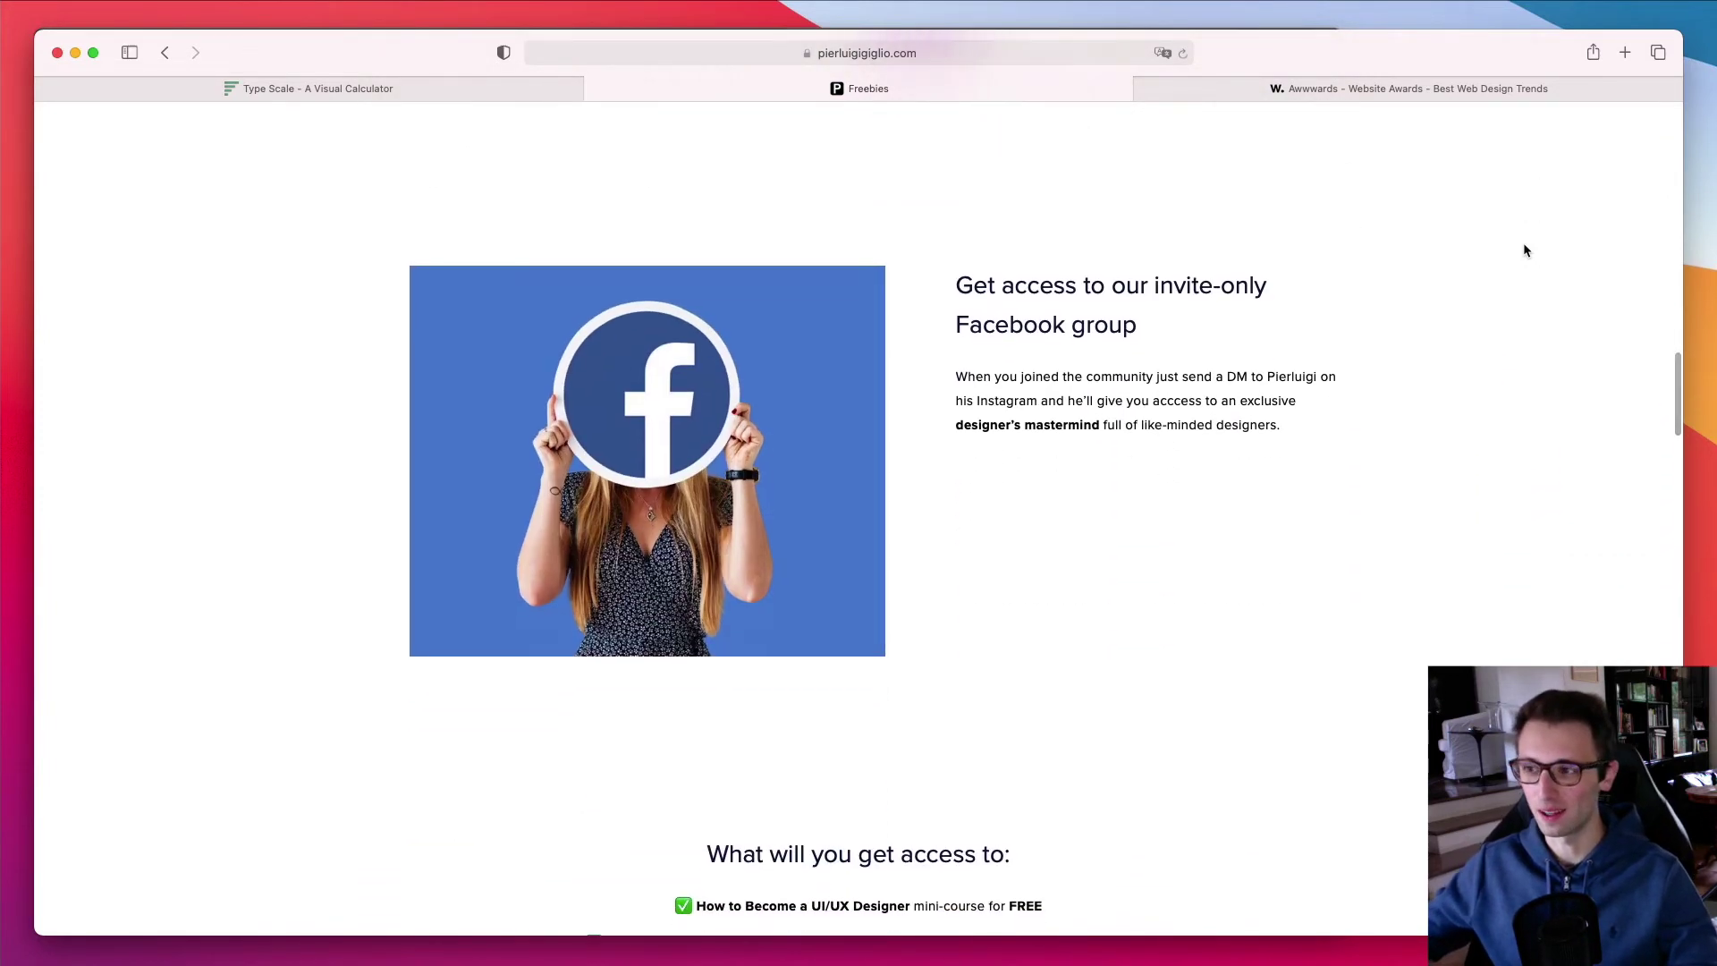
pyautogui.scroll(-14, 1525, 251)
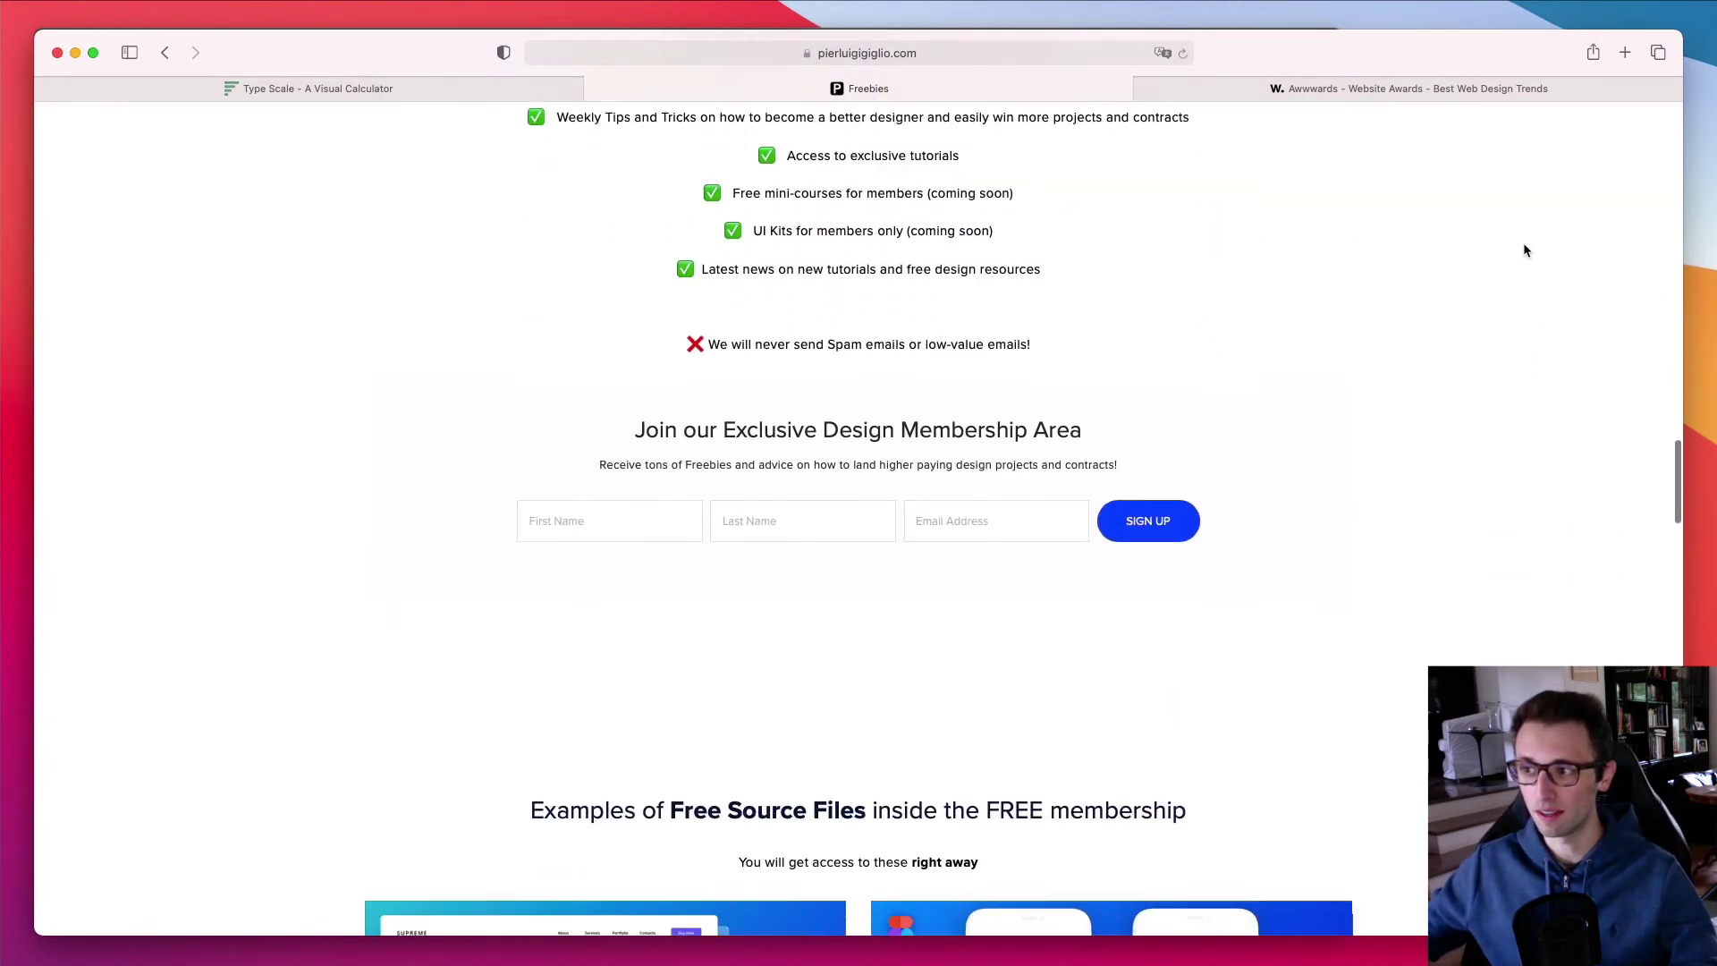
pyautogui.scroll(-2, 1525, 251)
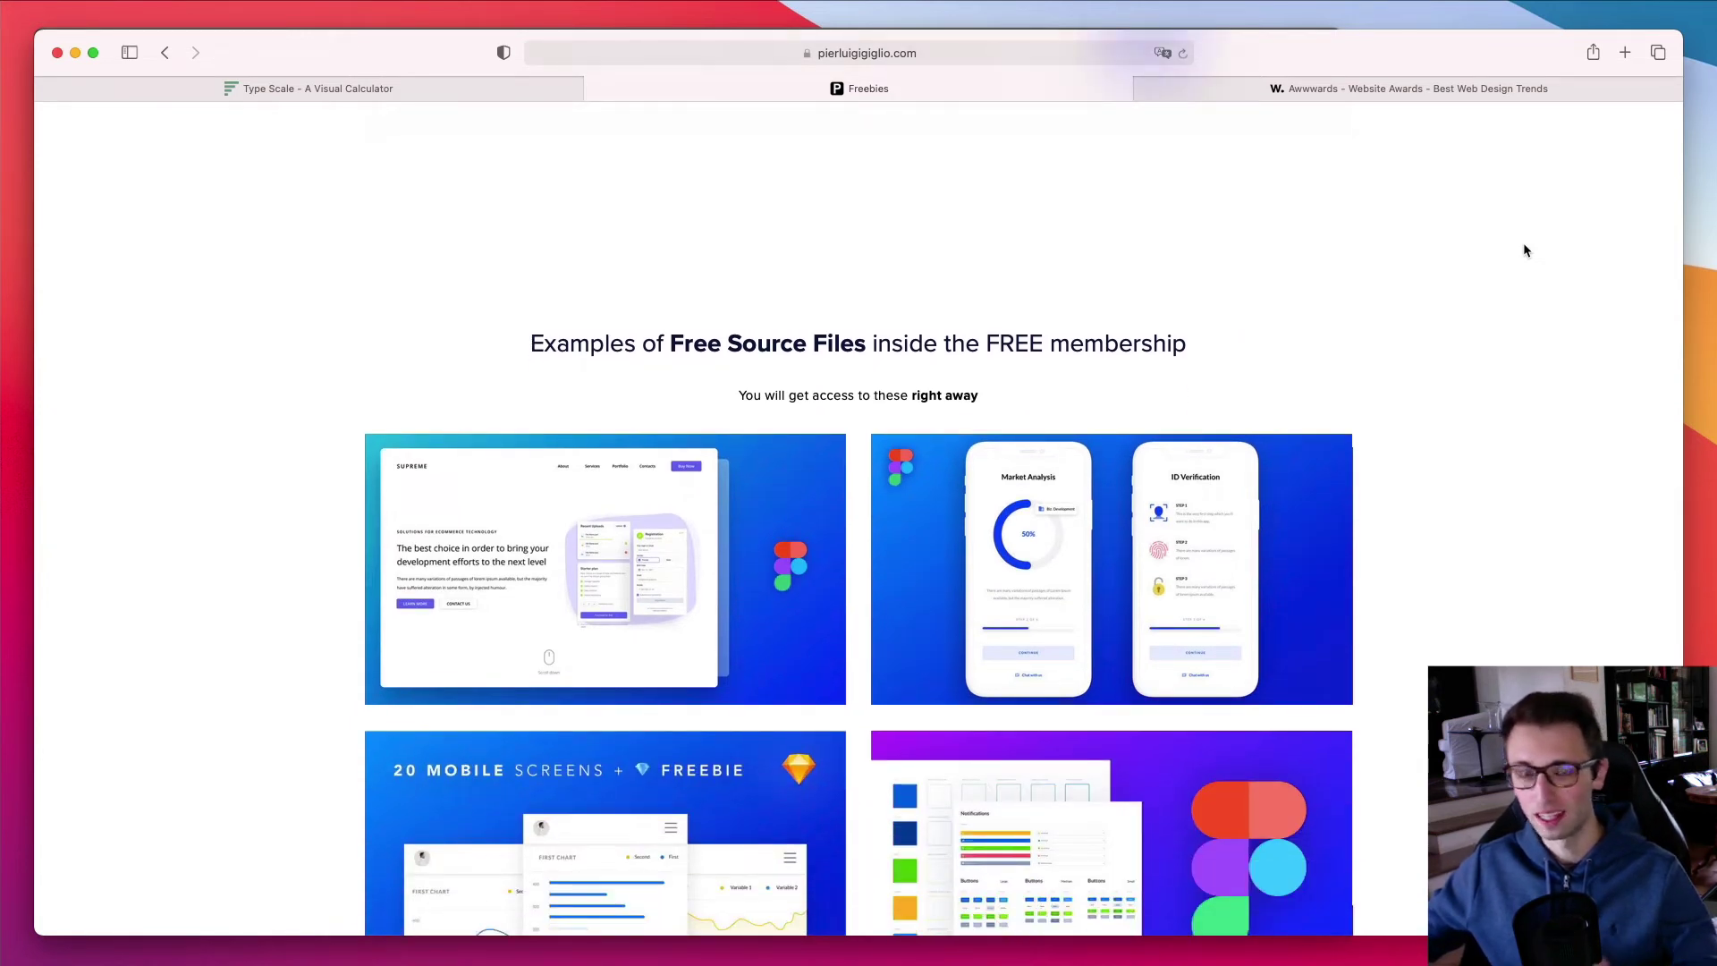
pyautogui.scroll(-14, 1525, 250)
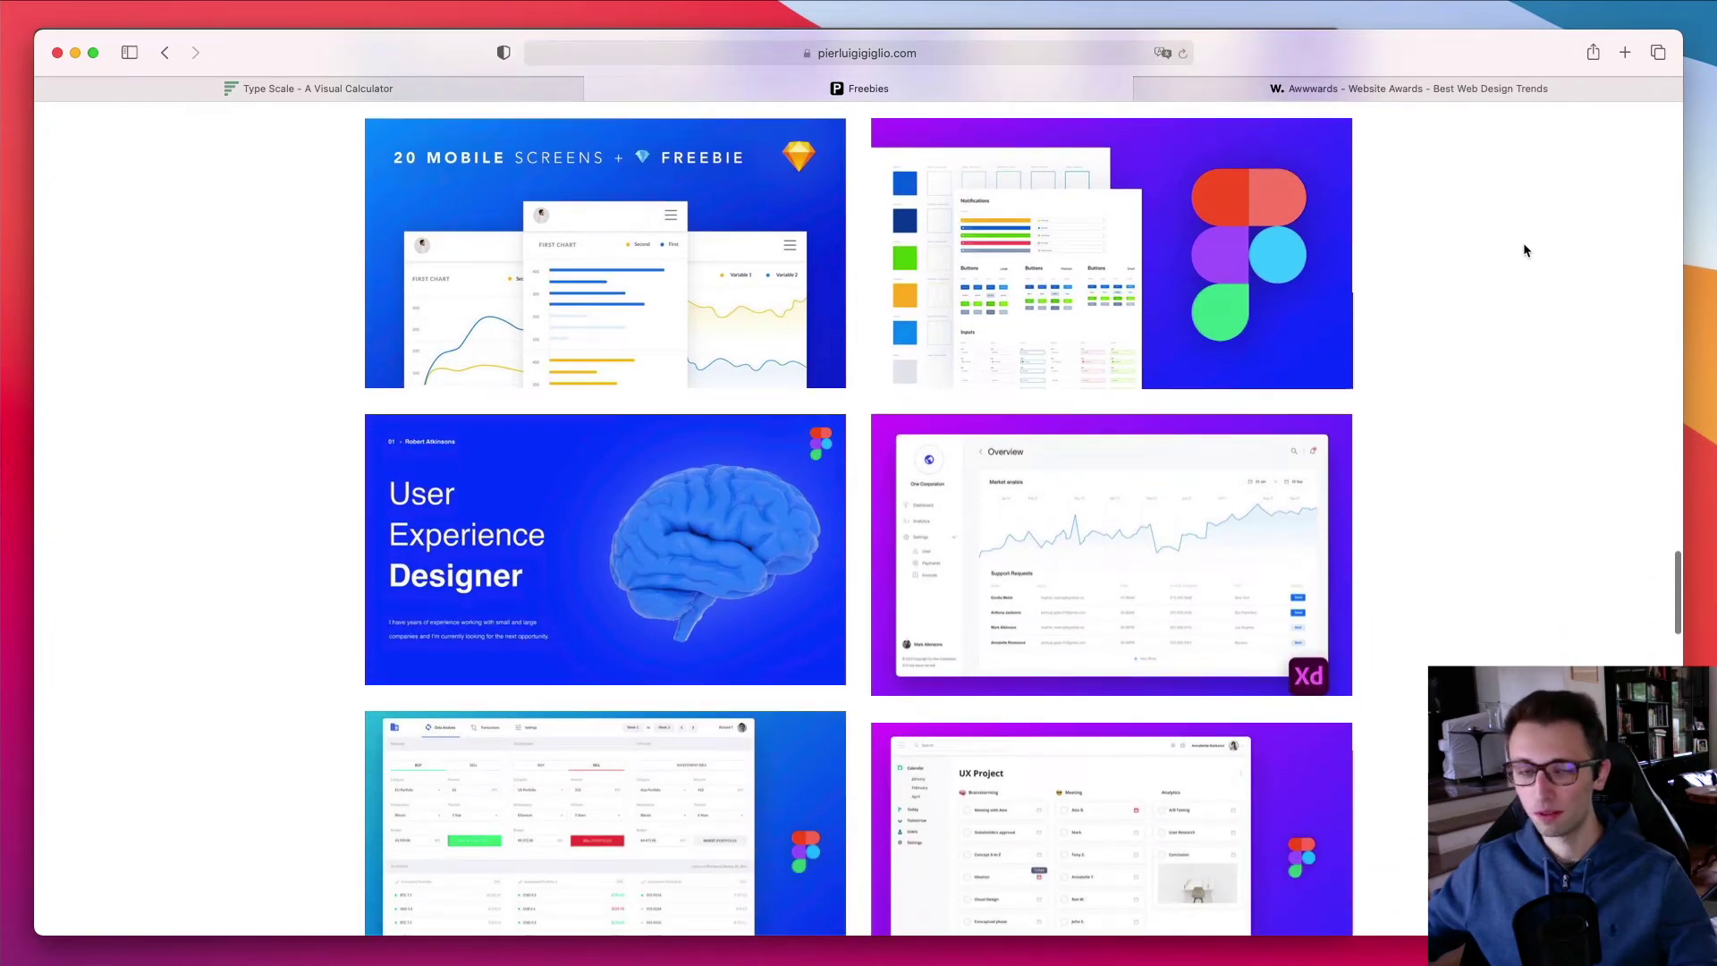
pyautogui.scroll(-6, 1525, 250)
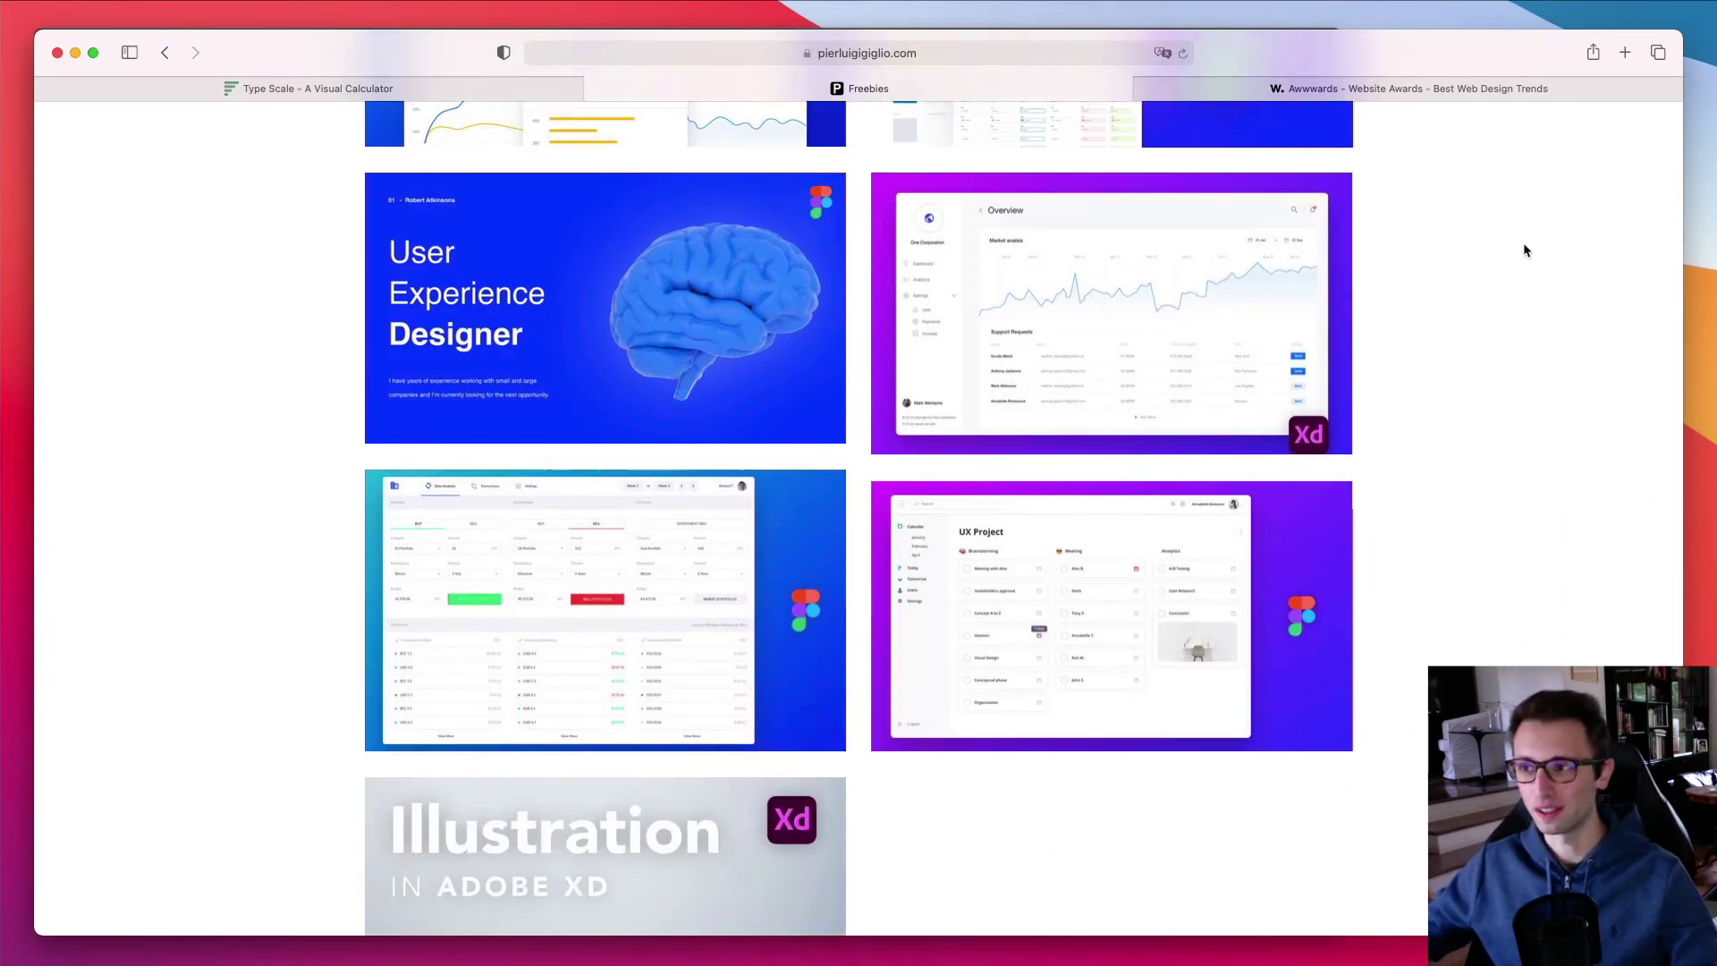
pyautogui.scroll(6, 1522, 244)
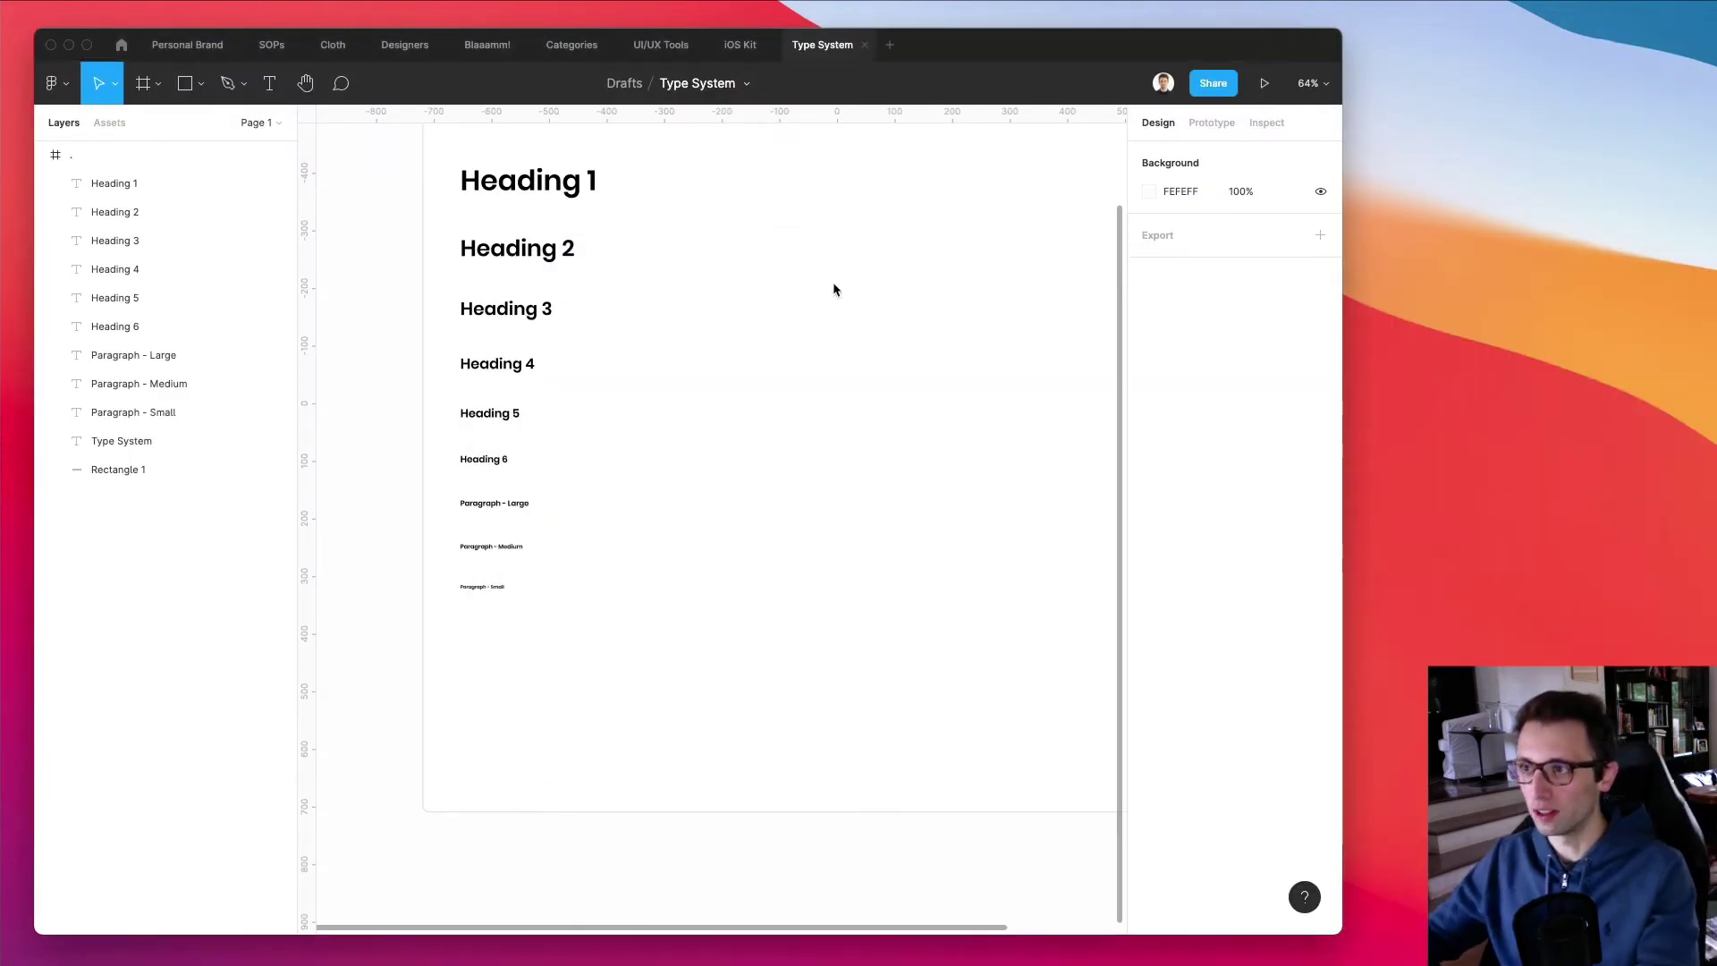
# Switch back to the Type System file in Figma and widen the window until the frame's full width fits
pyautogui.scroll(3, 845, 277)
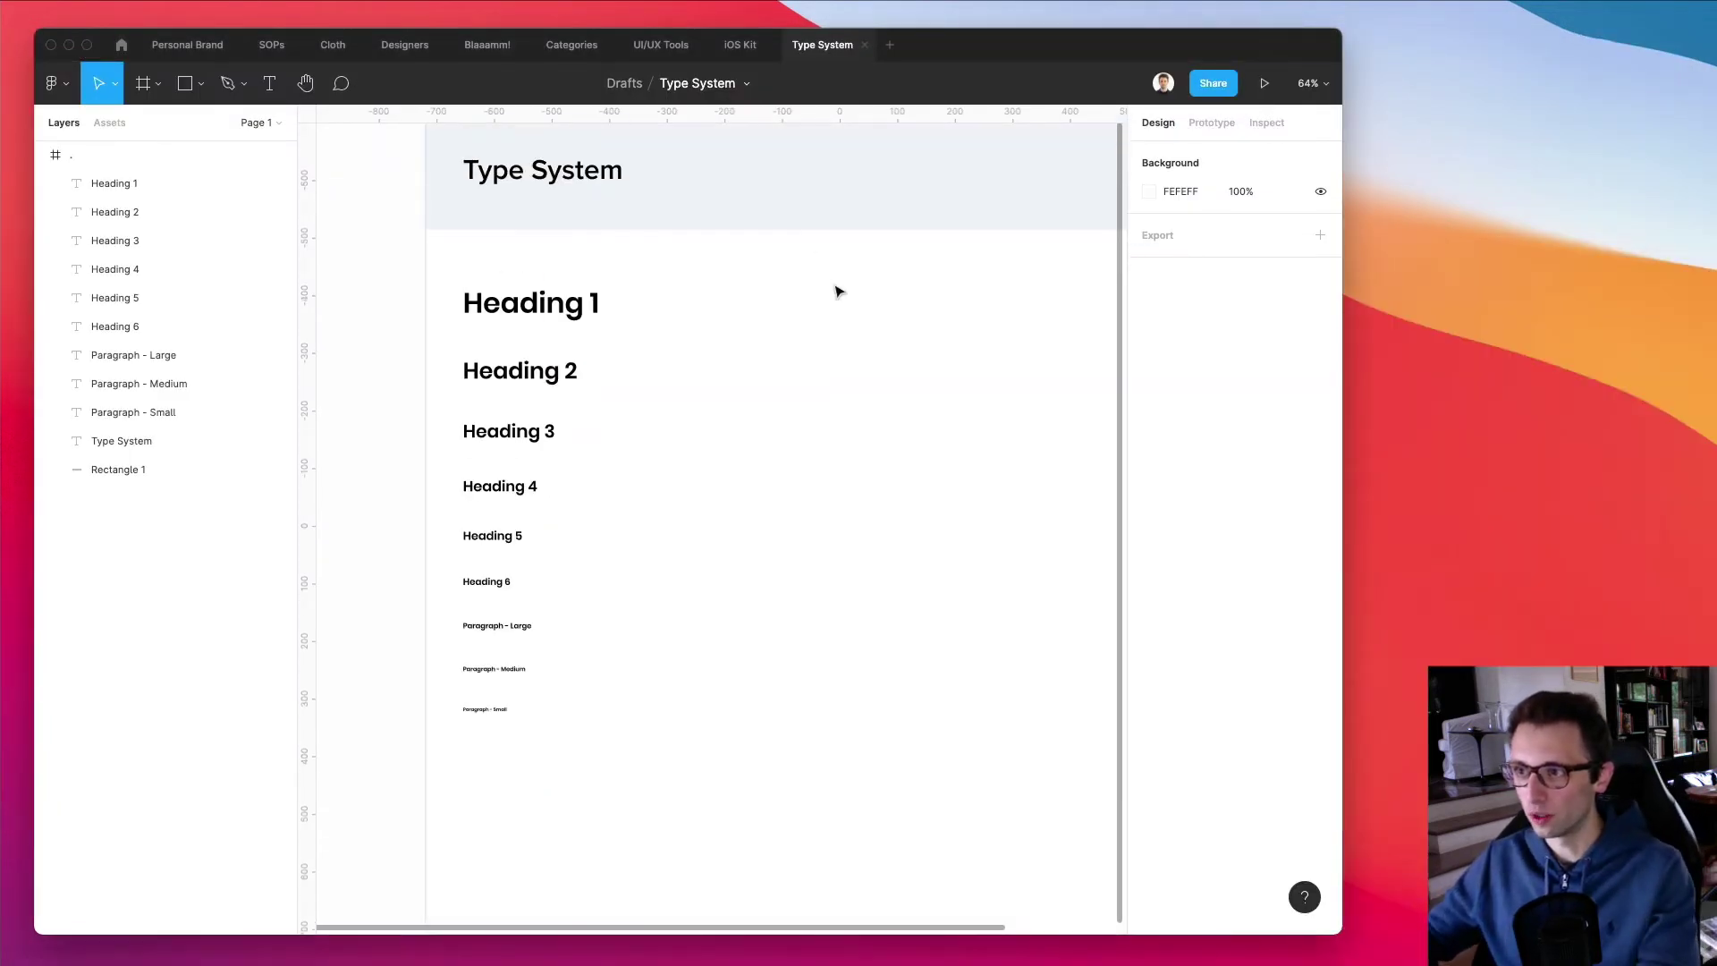
pyautogui.scroll(2, 836, 293)
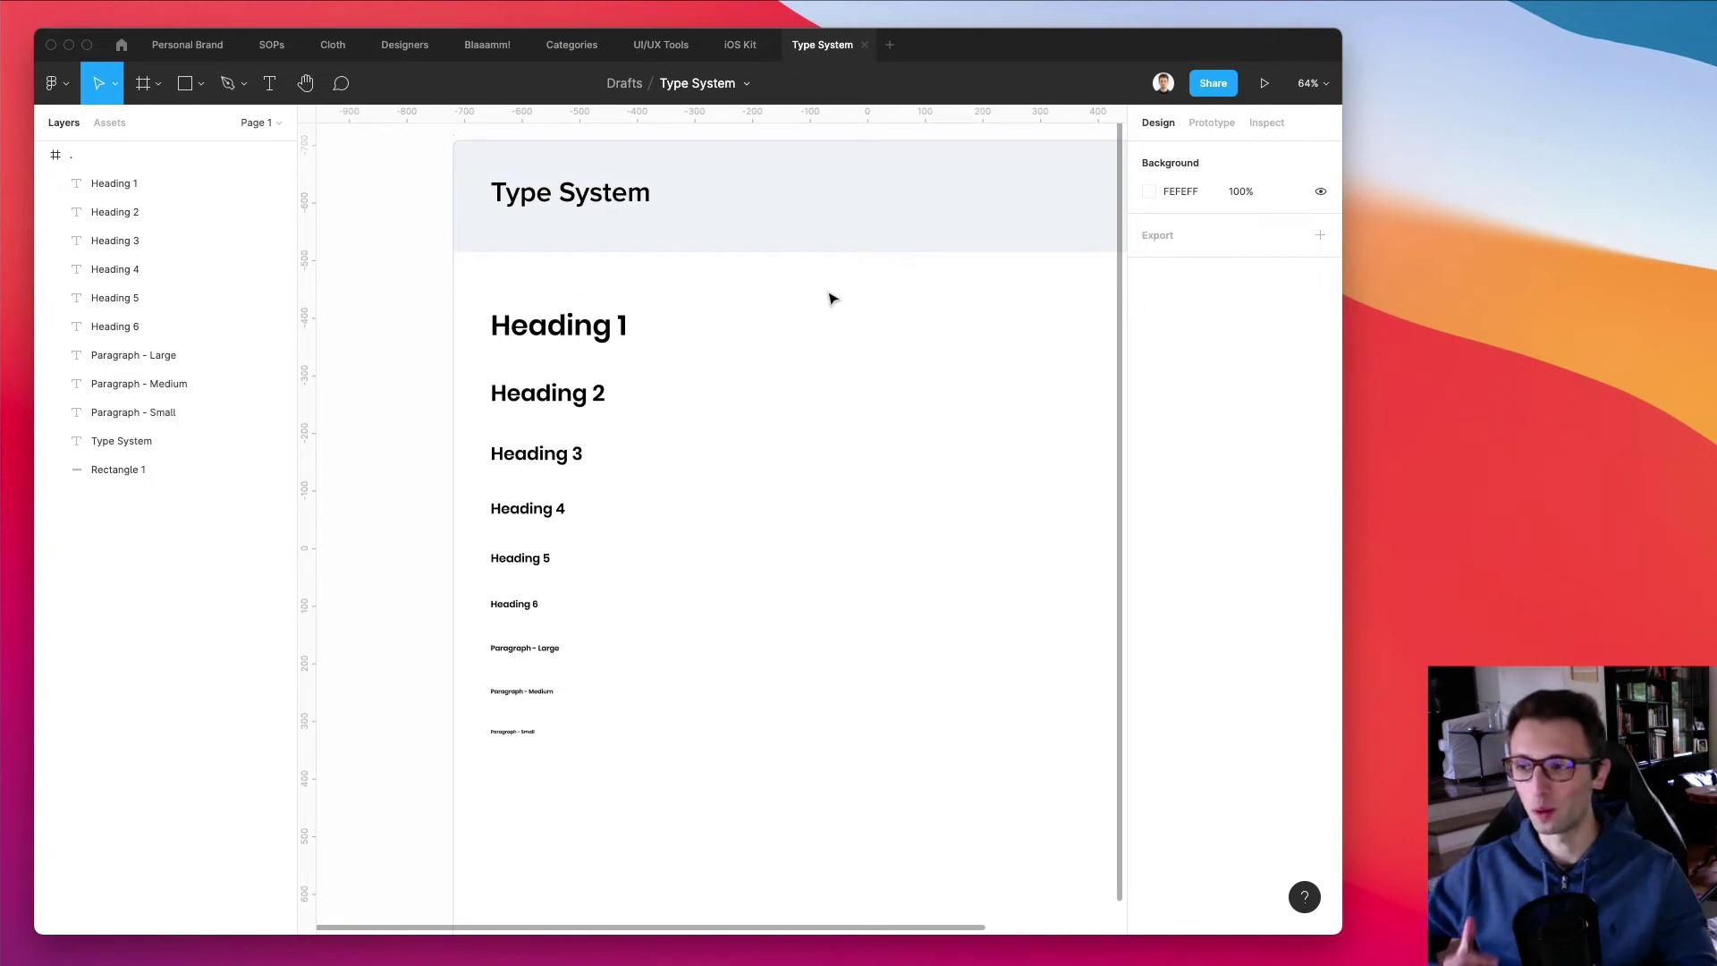
pyautogui.click(557, 338)
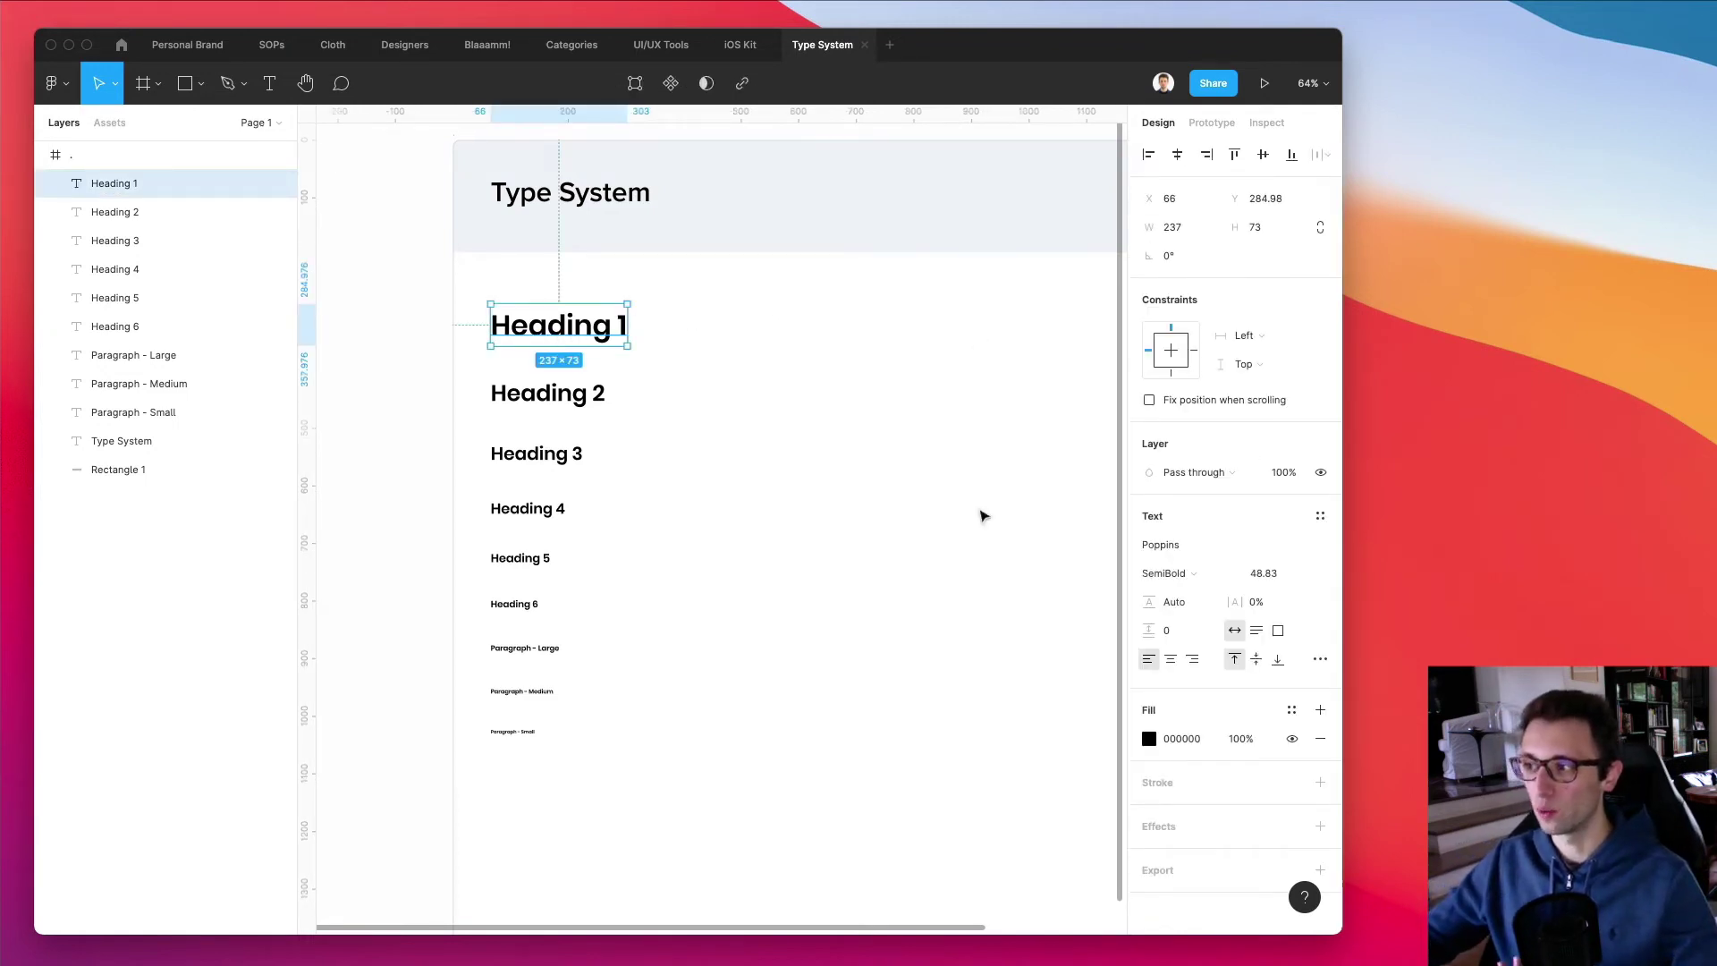
pyautogui.hscroll(2, 760, 479)
pyautogui.hscroll(1, 761, 479)
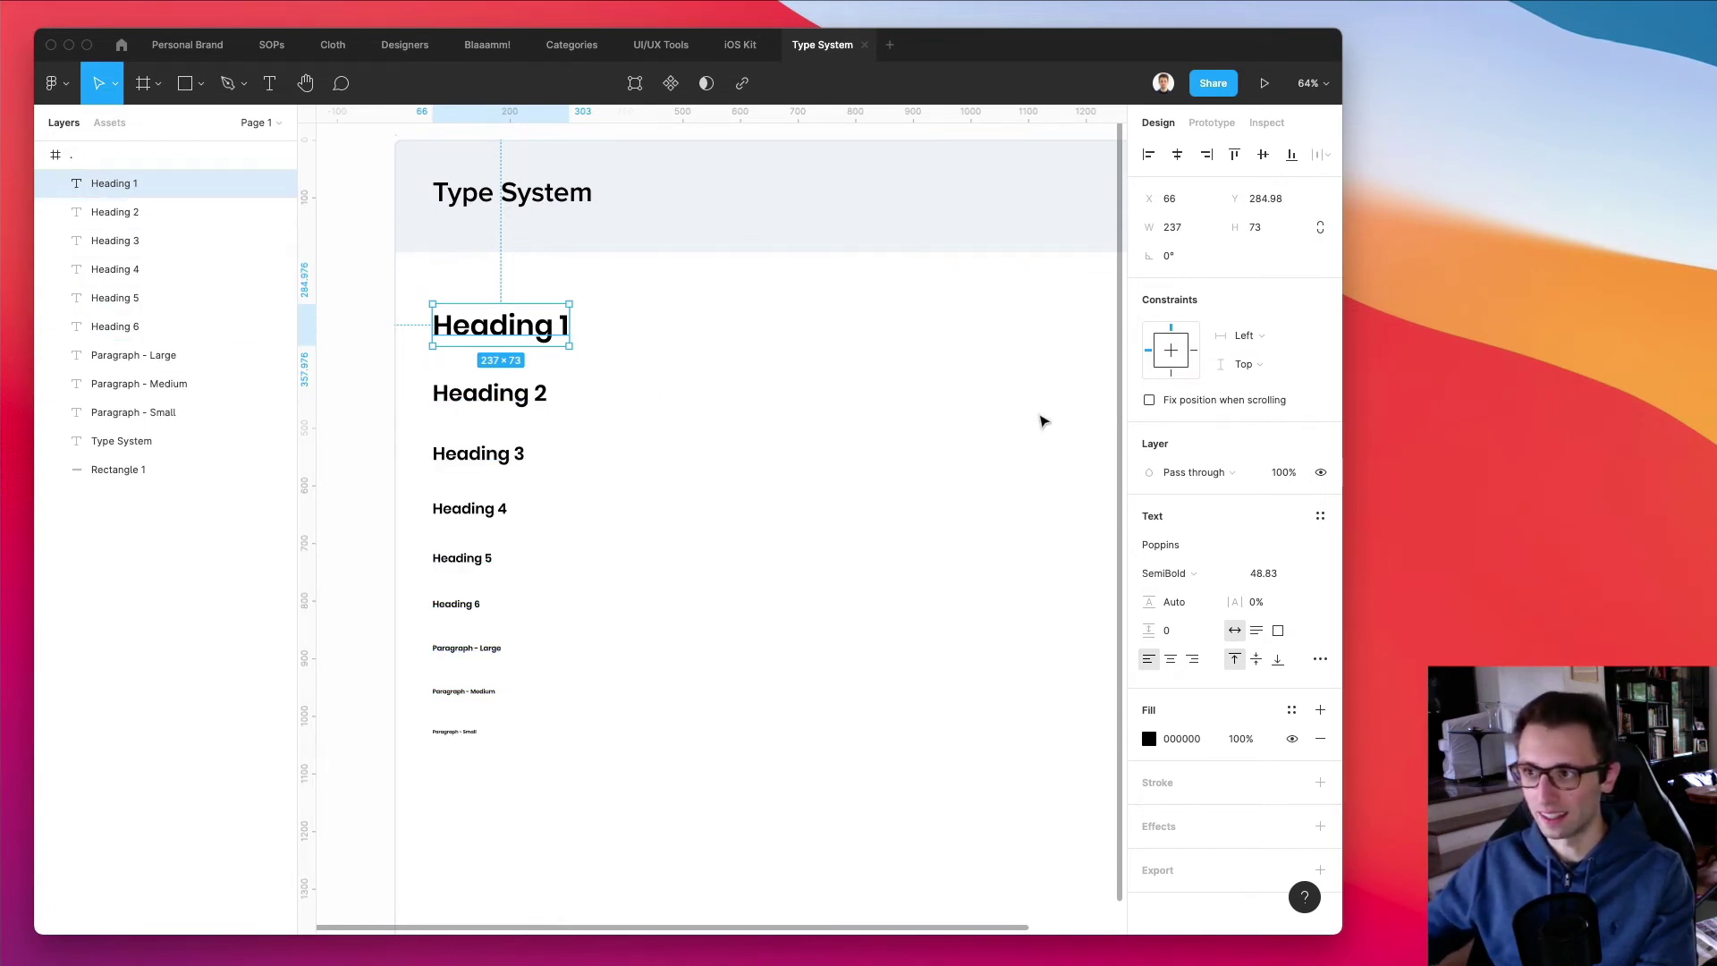
pyautogui.hscroll(2, 1073, 540)
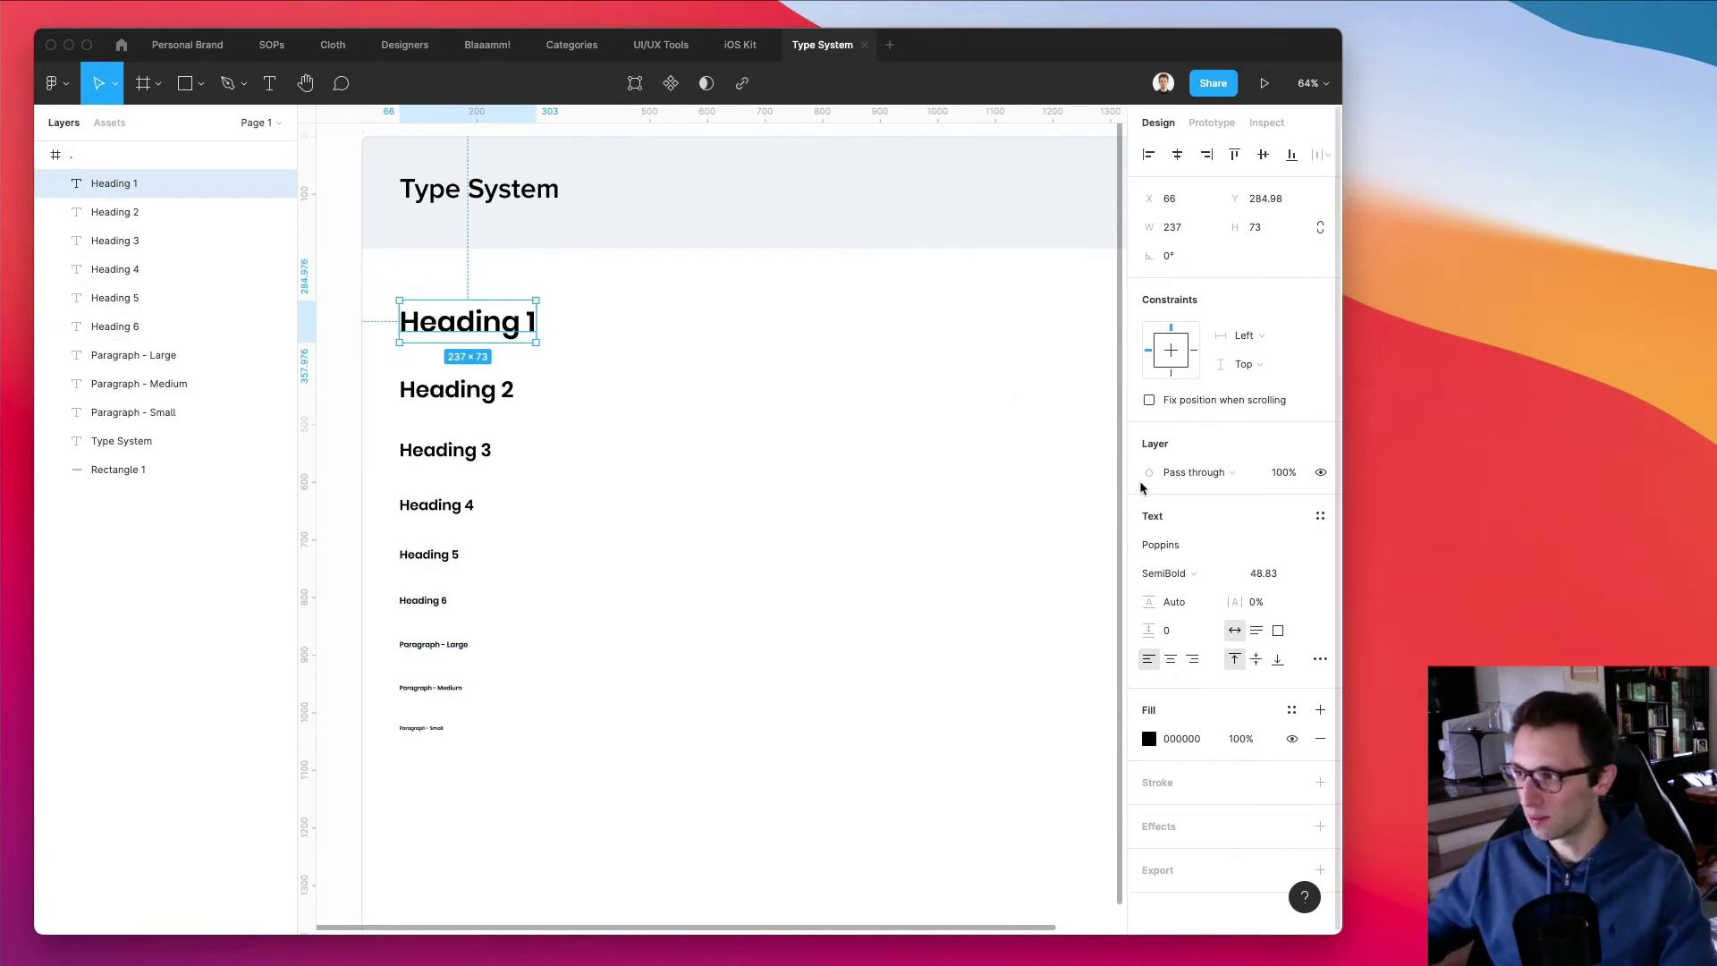
pyautogui.moveTo(1342, 331); pyautogui.dragTo(1687, 332)
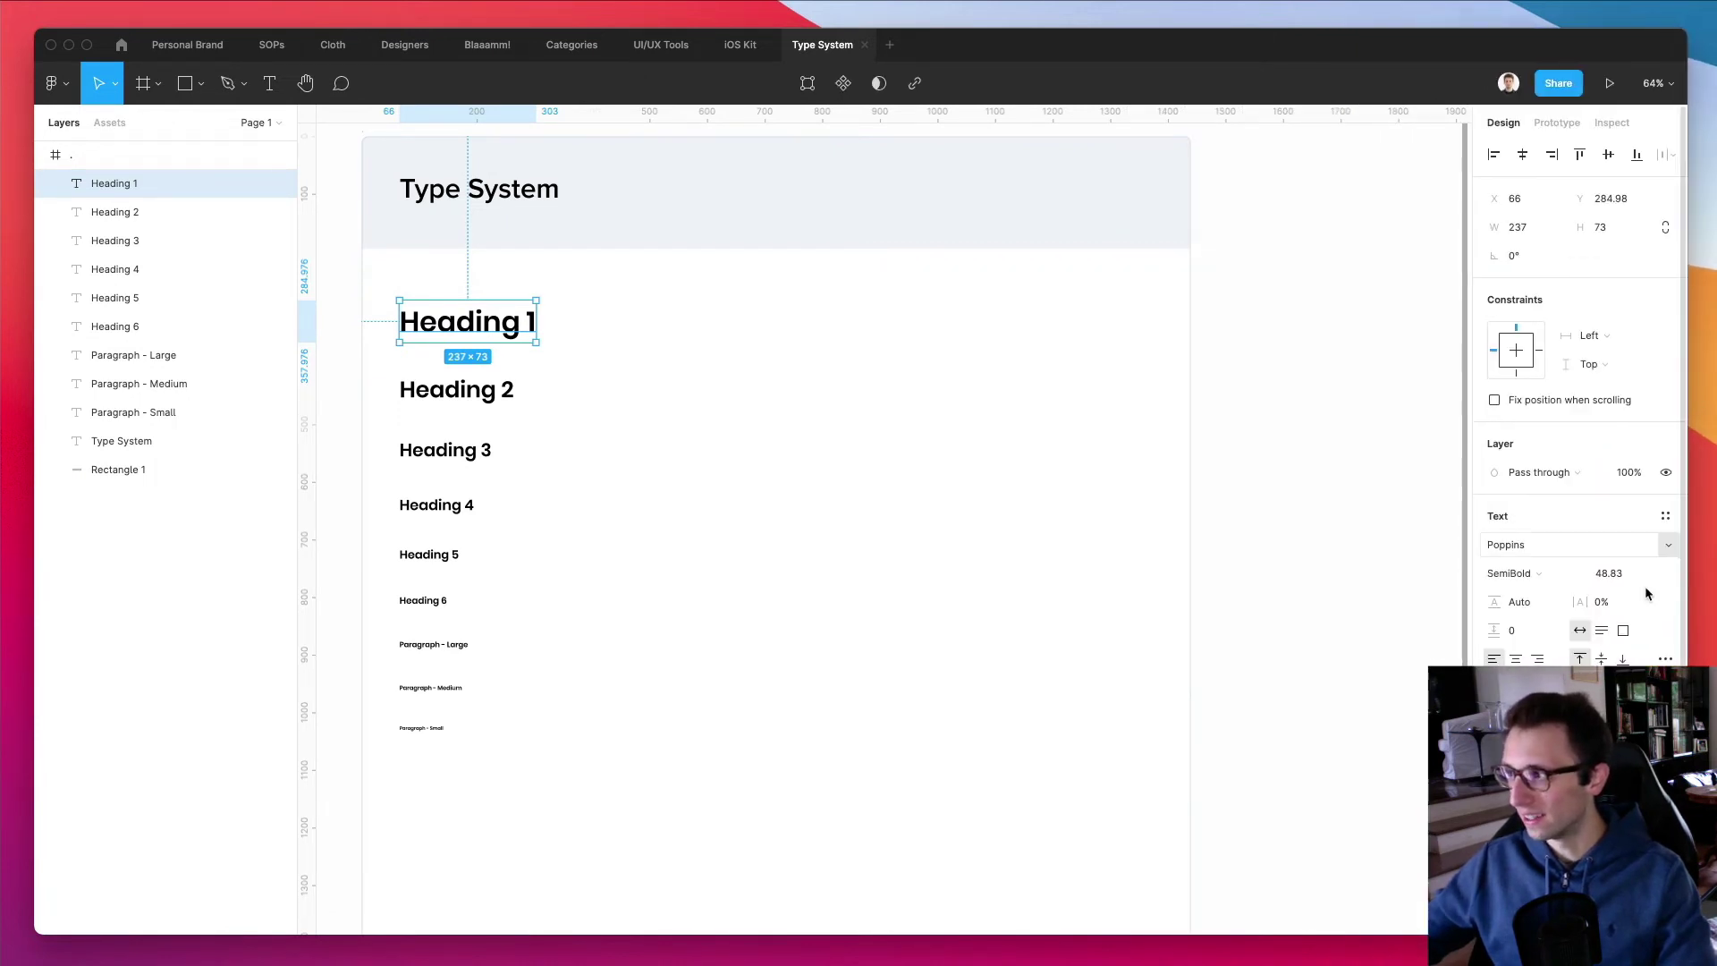
pyautogui.click(1665, 516)
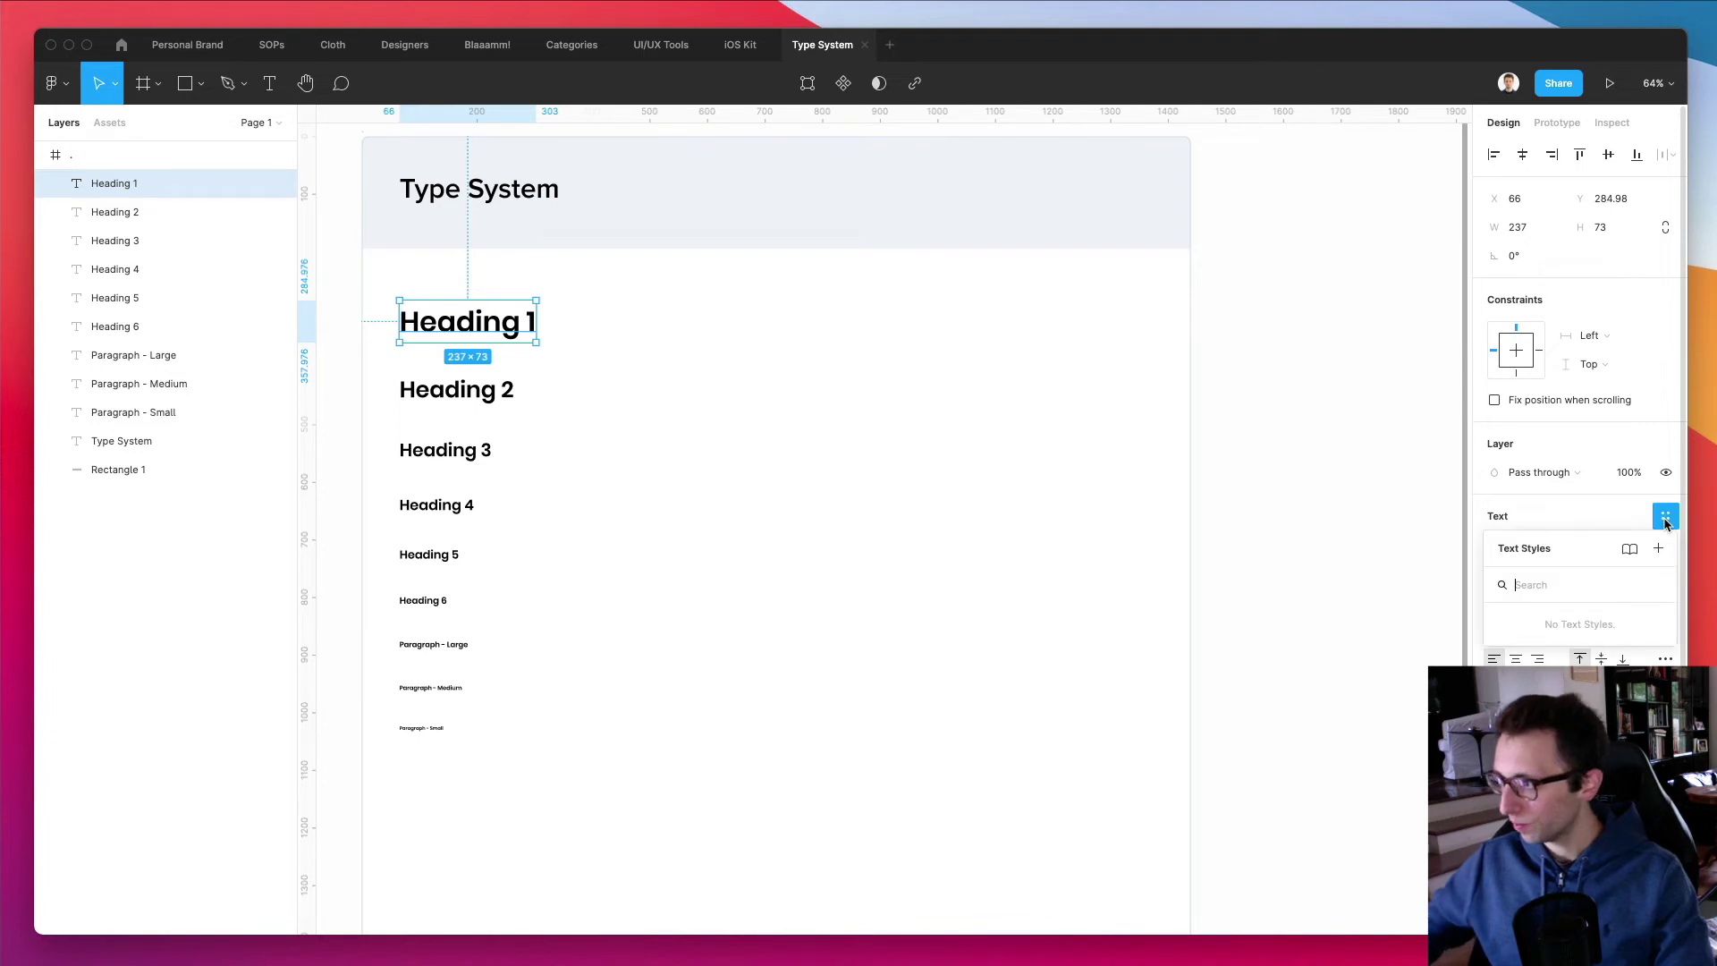
pyautogui.click(1659, 549)
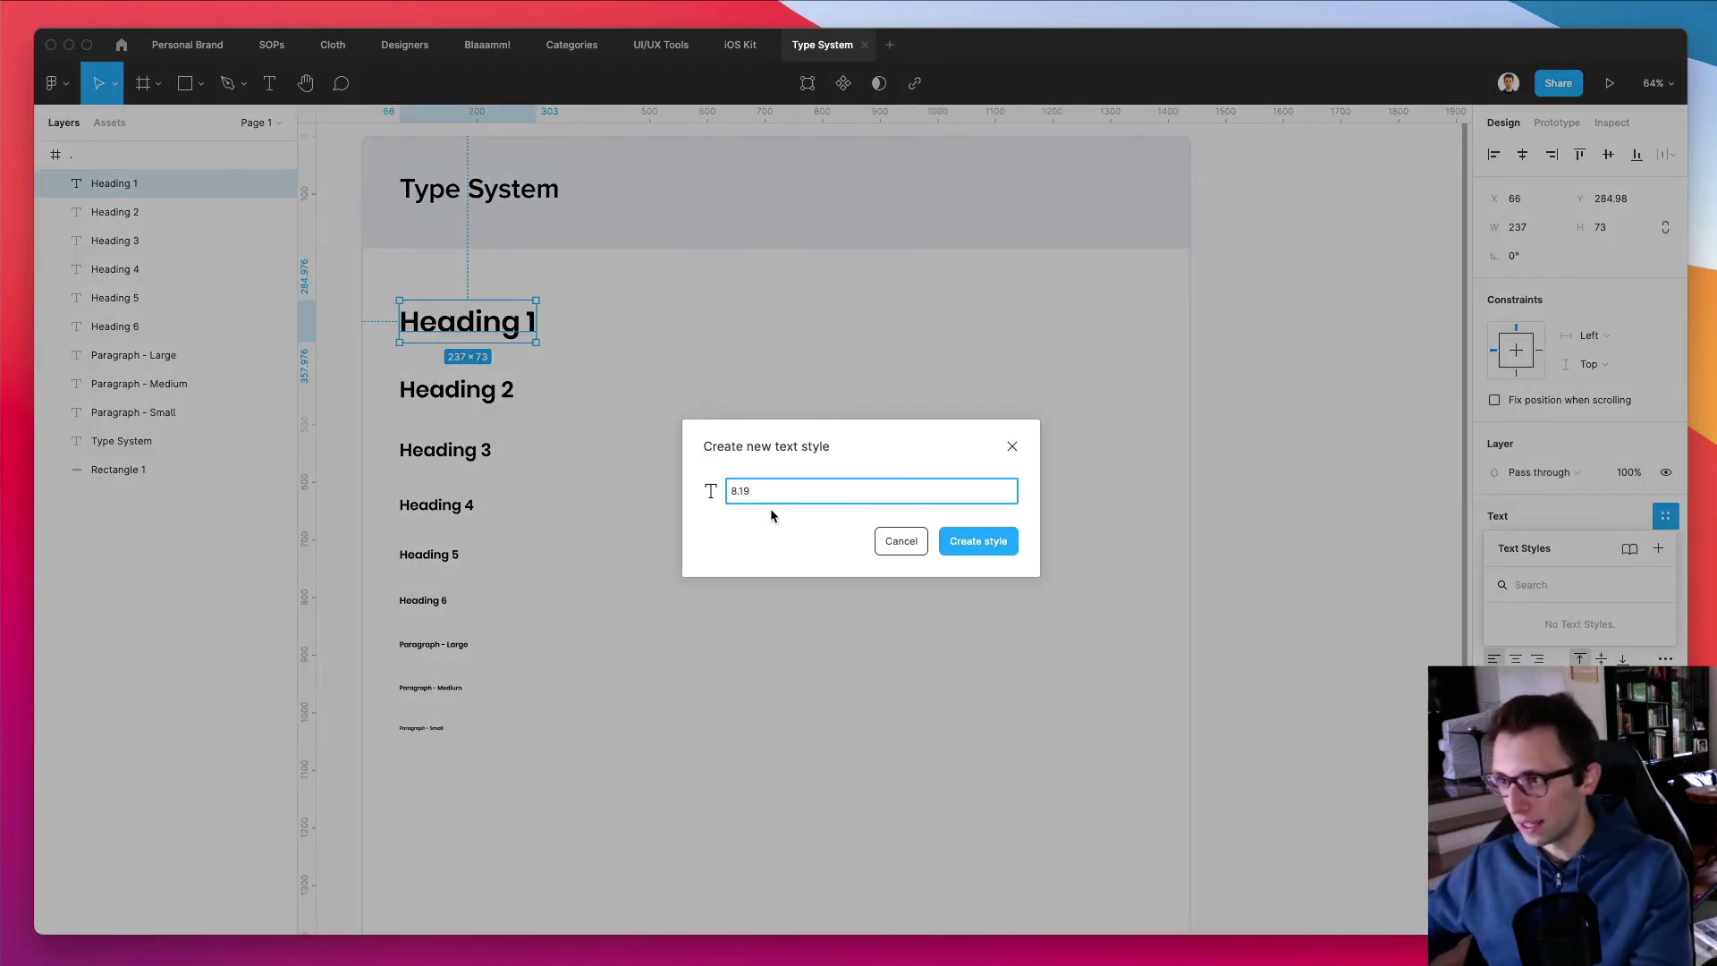
pyautogui.press('BackSpace')
pyautogui.press('BackSpace')
pyautogui.press('BackSpace')
pyautogui.press('BackSpace')
pyautogui.click(896, 541)
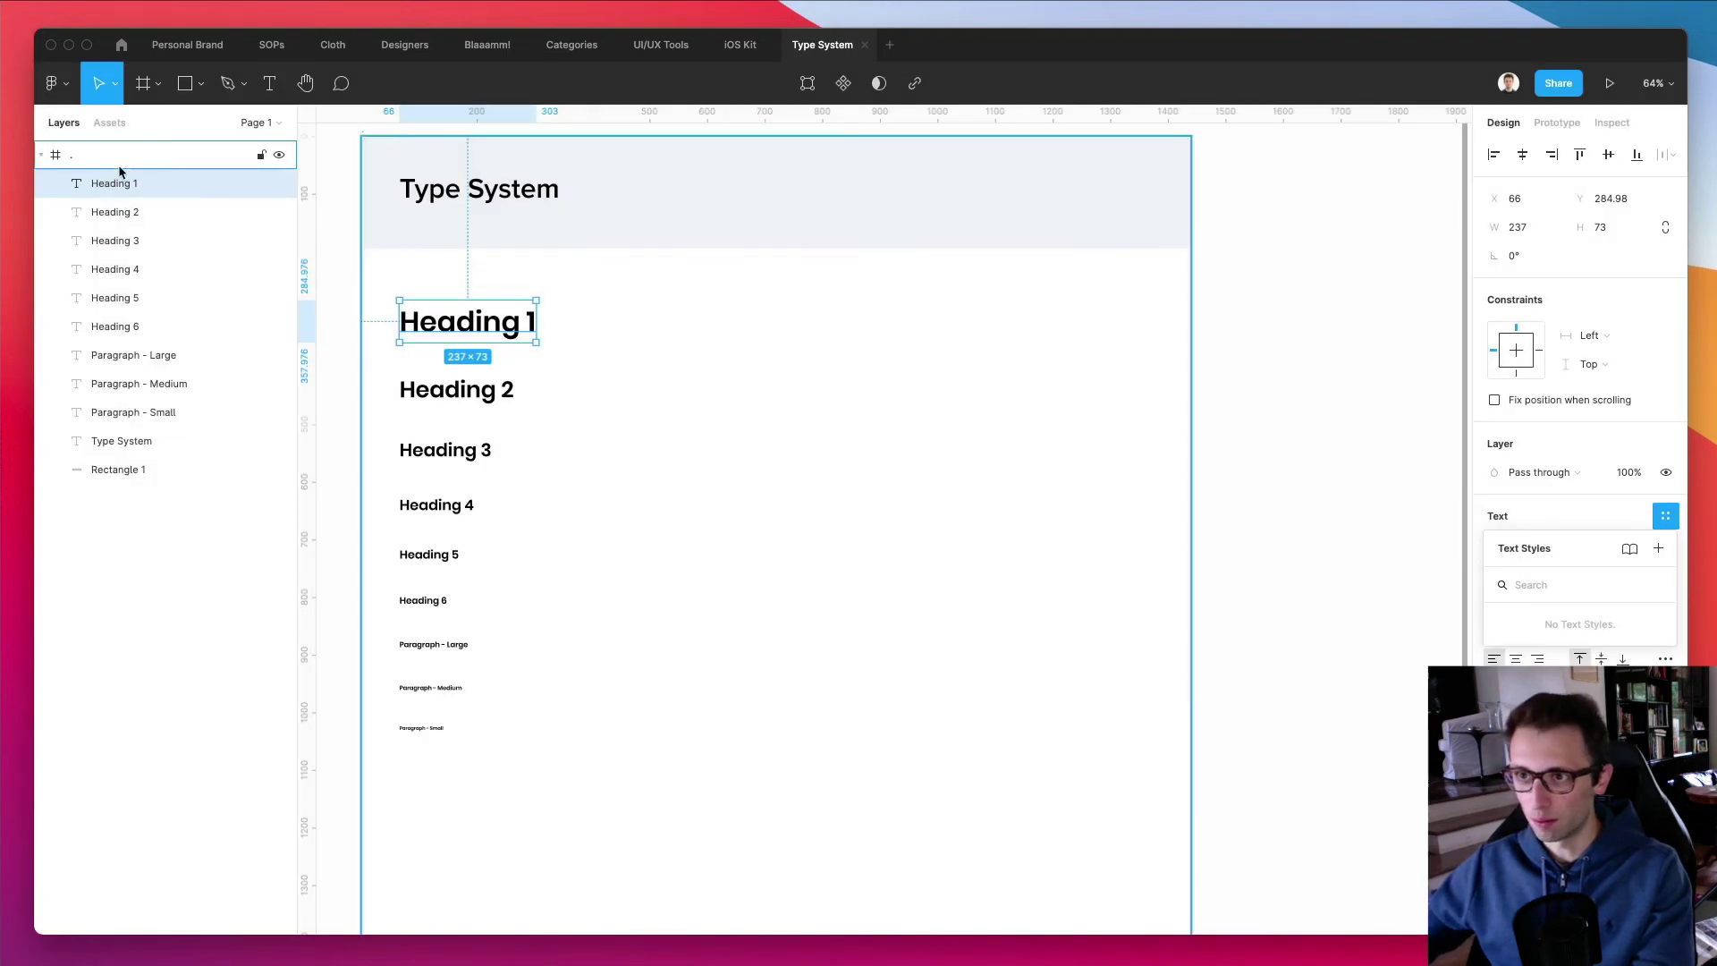
pyautogui.click(687, 371)
# Create a new text style named "Heading 1" from the Heading 1 text
pyautogui.click(498, 330)
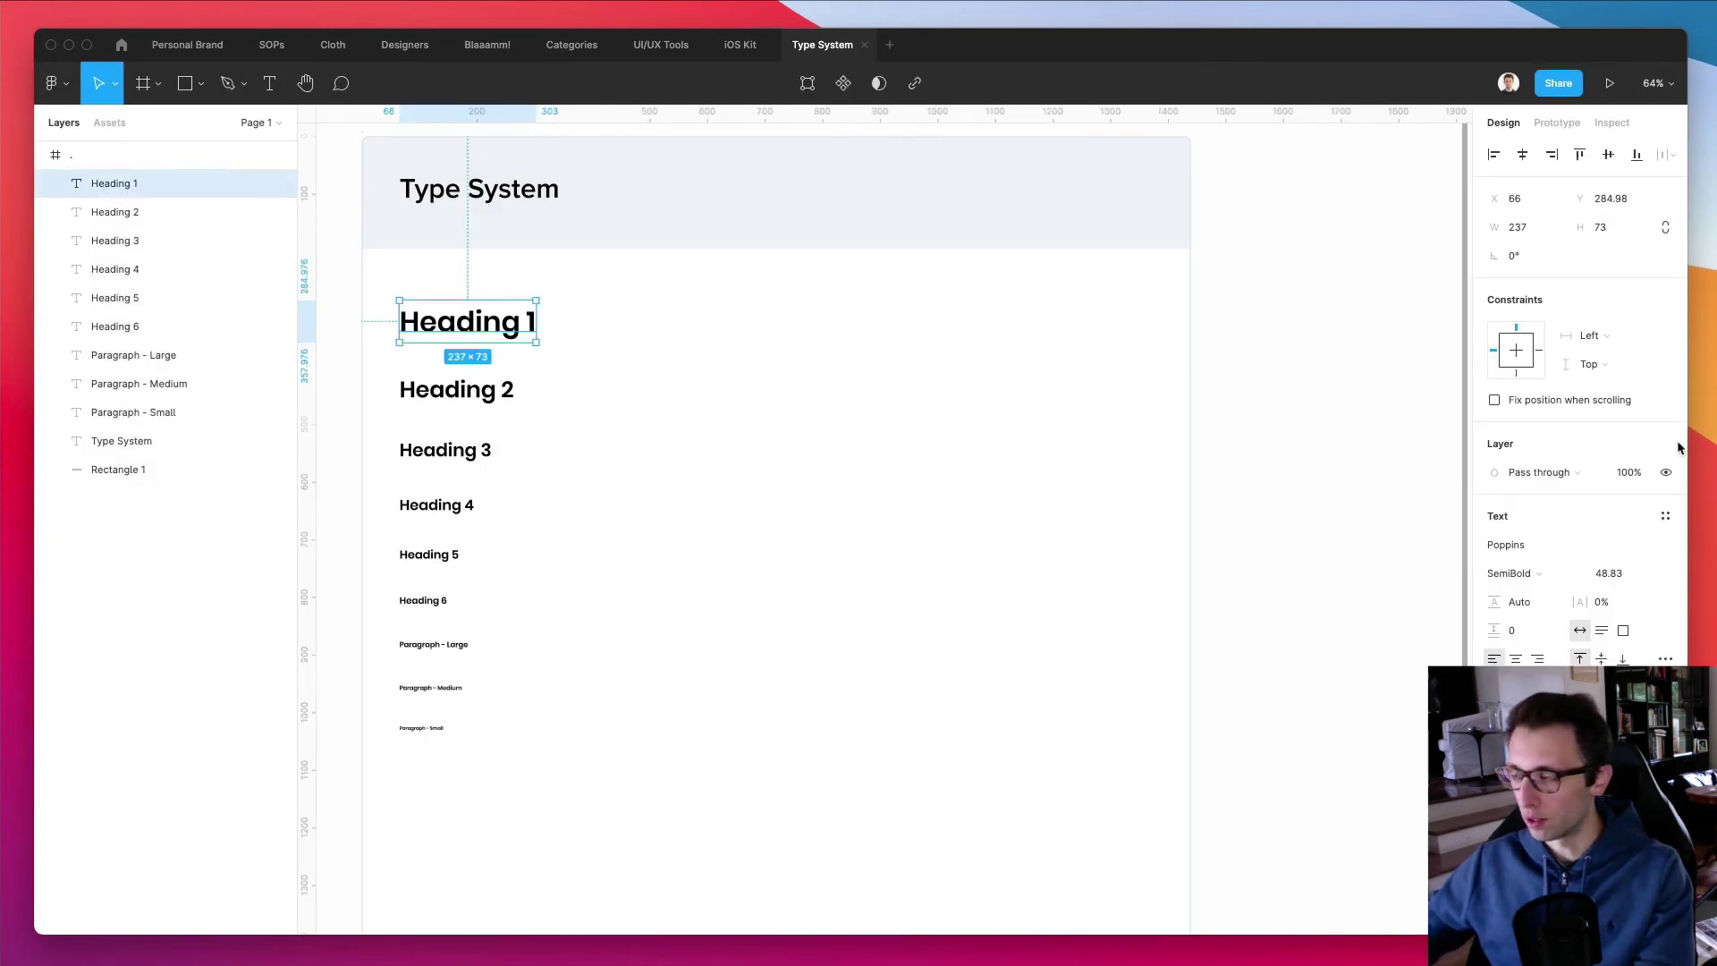
pyautogui.click(1665, 516)
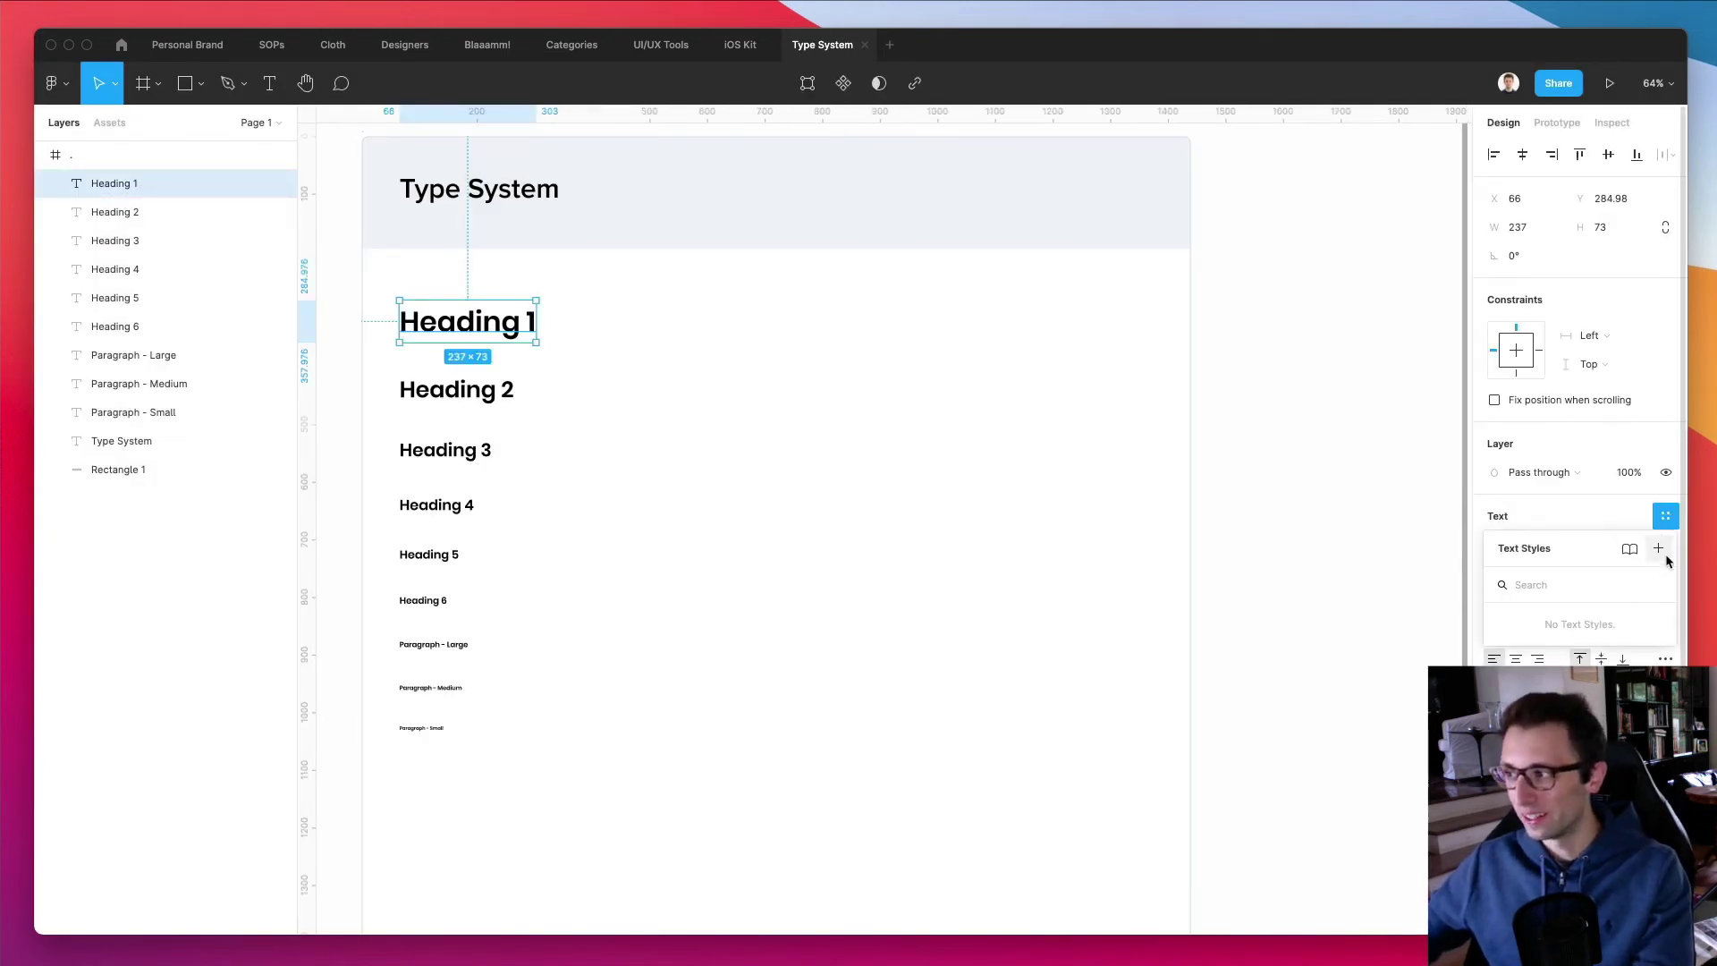
pyautogui.click(1659, 549)
pyautogui.write('Heading 1')
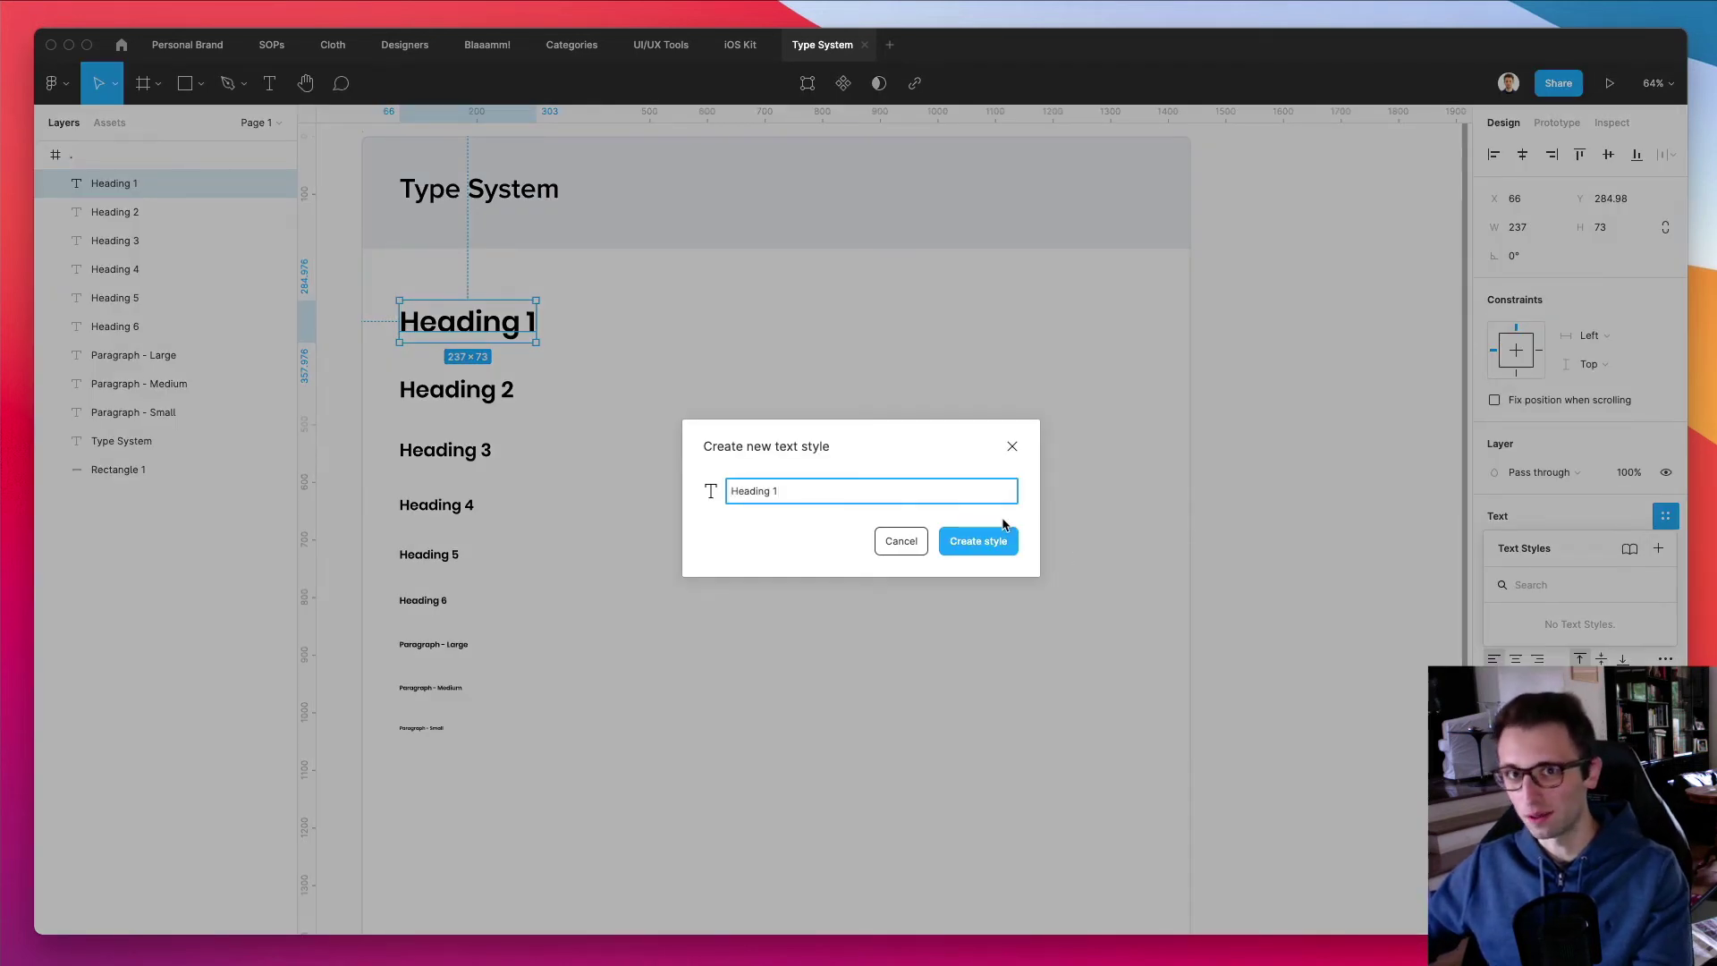
pyautogui.click(1000, 538)
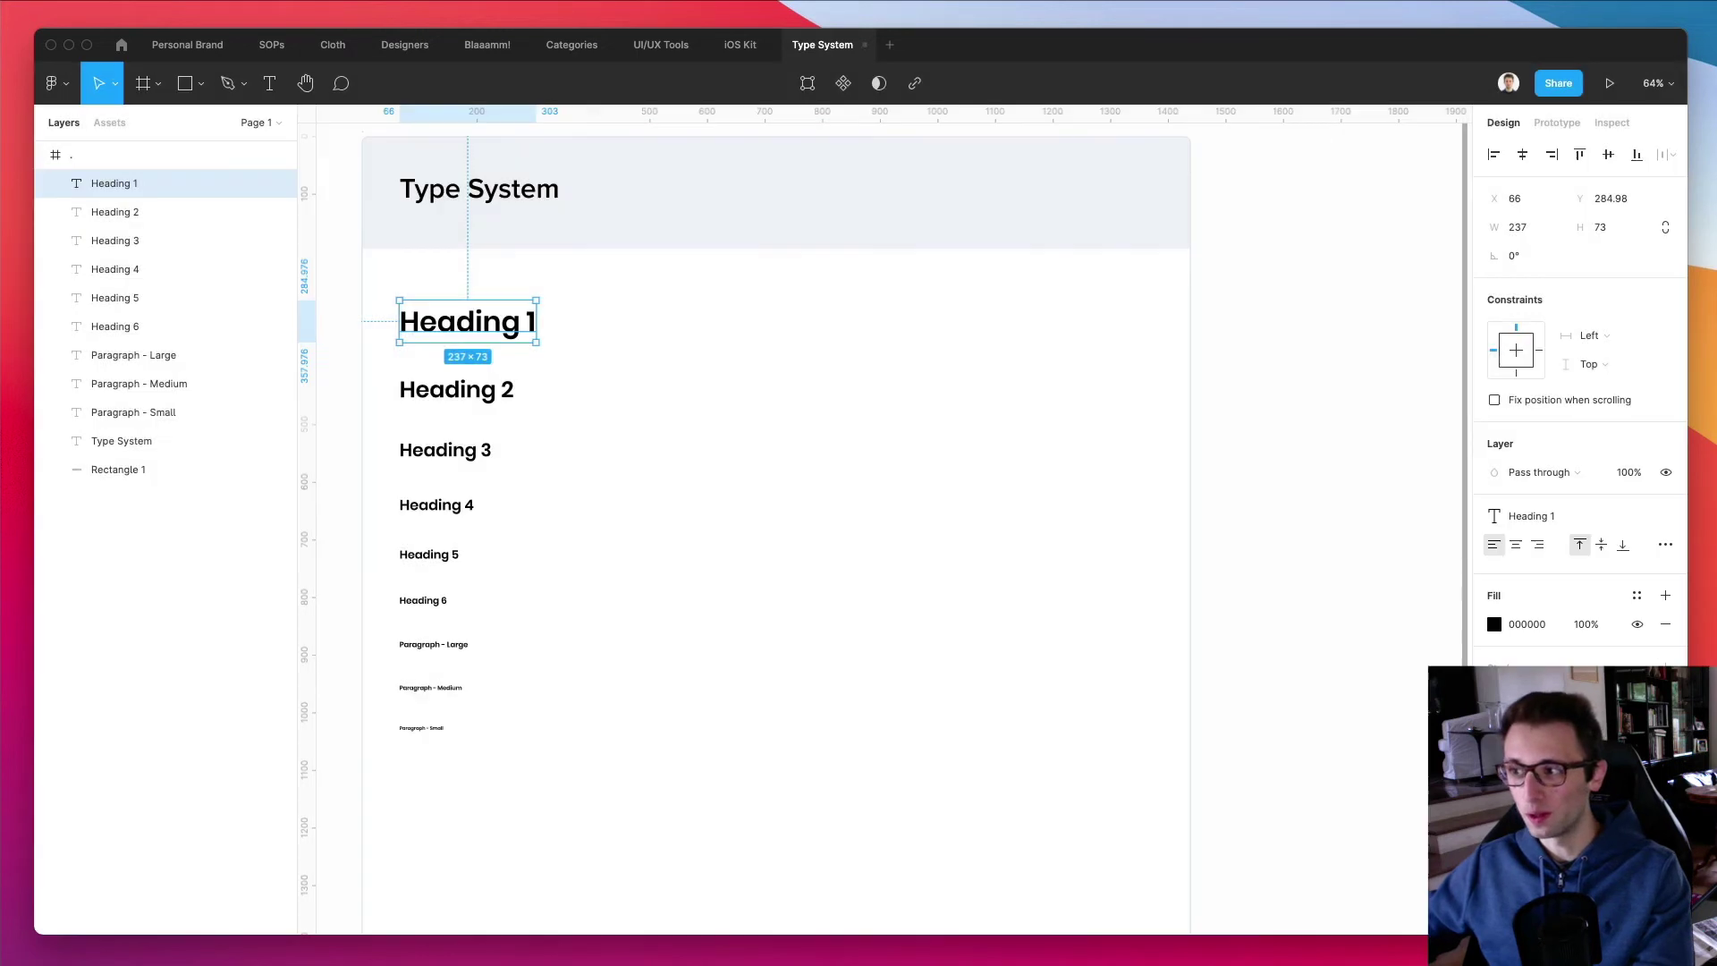
# Create a new text style named "Heading 2" from the Heading 2 text
pyautogui.doubleClick(458, 391)
pyautogui.press('Escape')
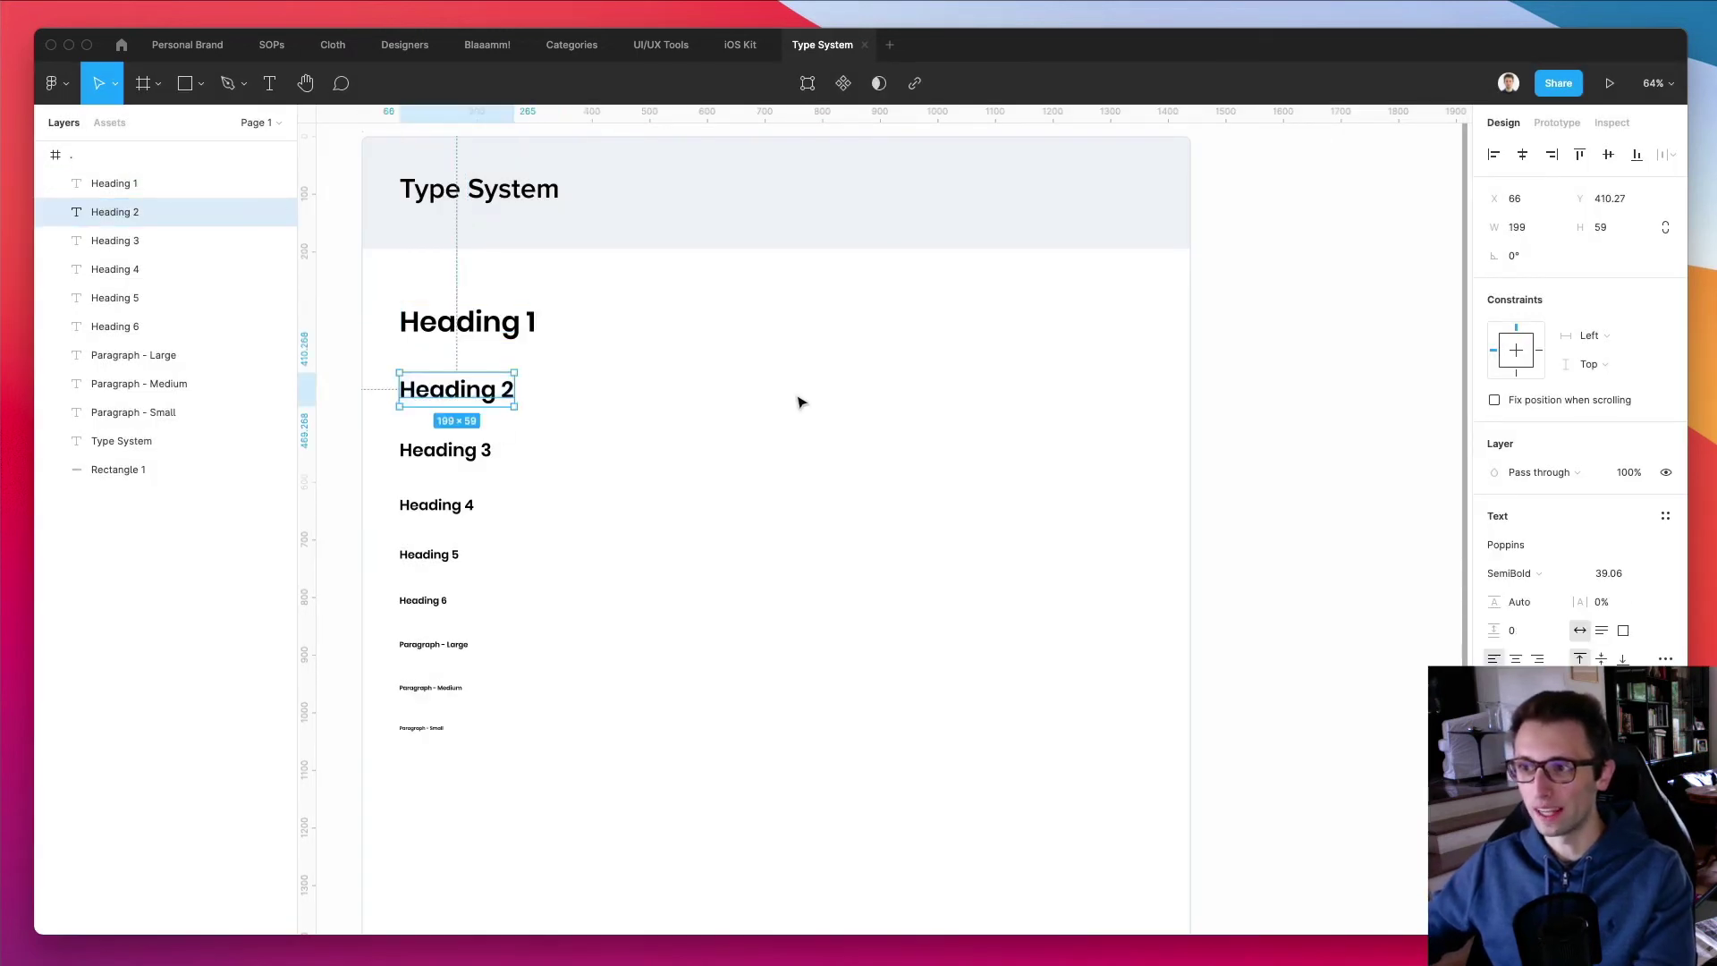
pyautogui.click(797, 398)
pyautogui.click(513, 391)
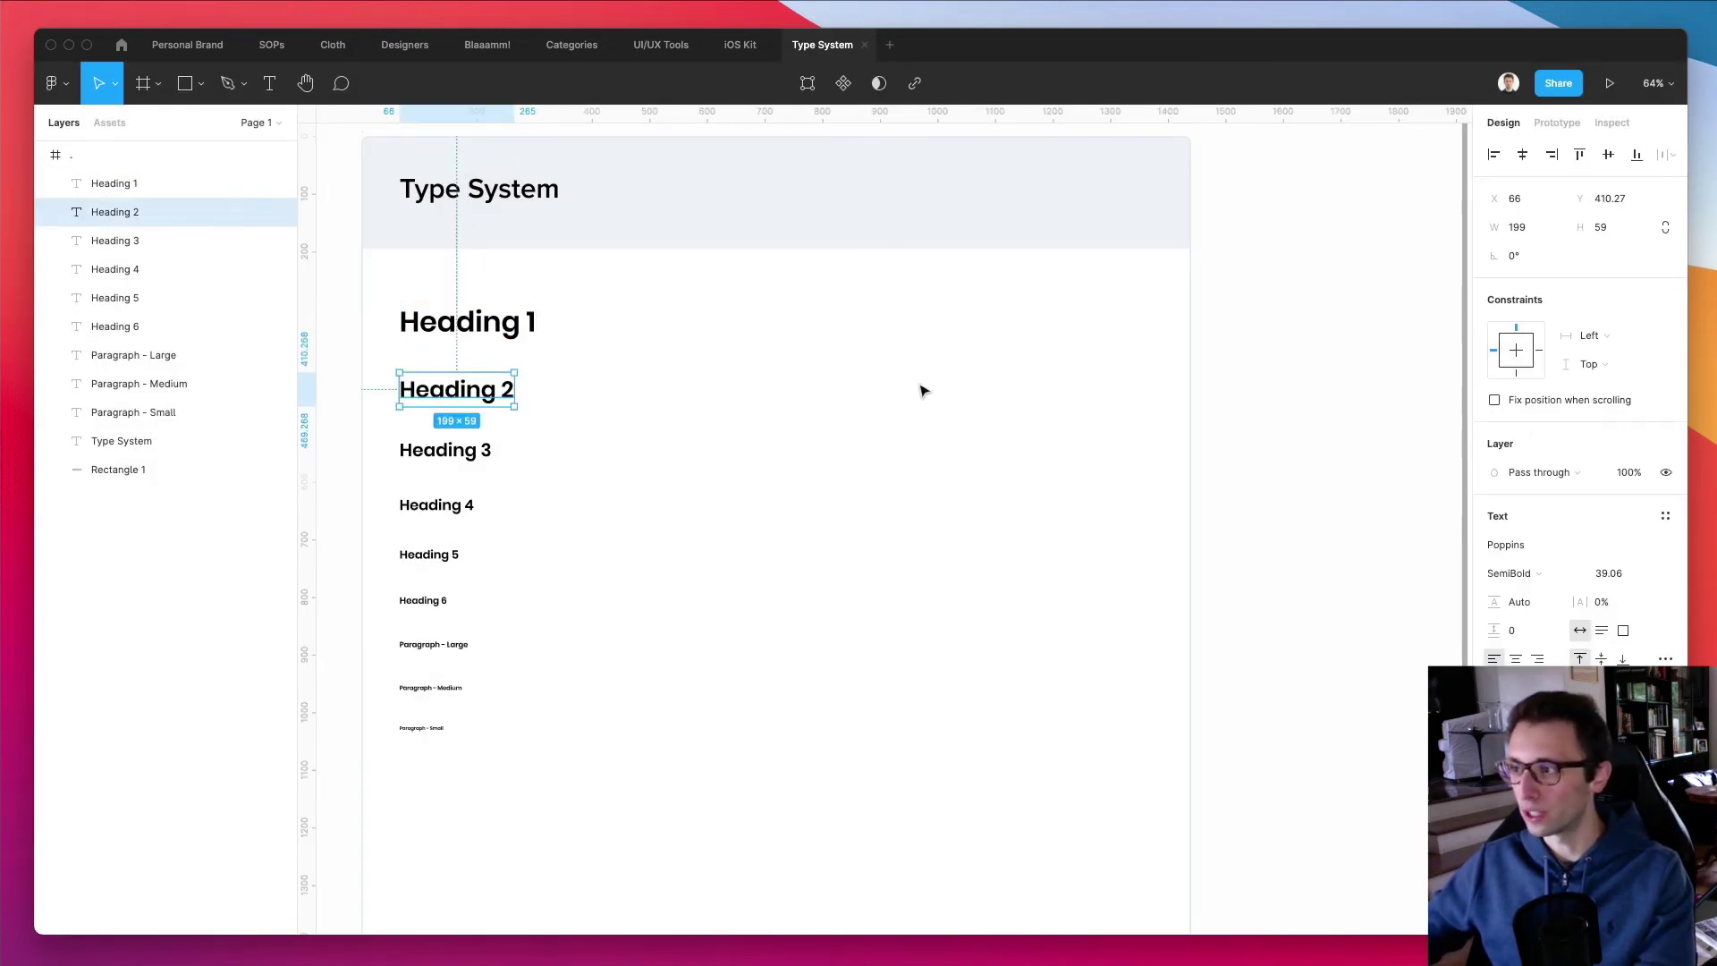
pyautogui.click(1665, 517)
pyautogui.click(1660, 549)
pyautogui.write('Heading 2')
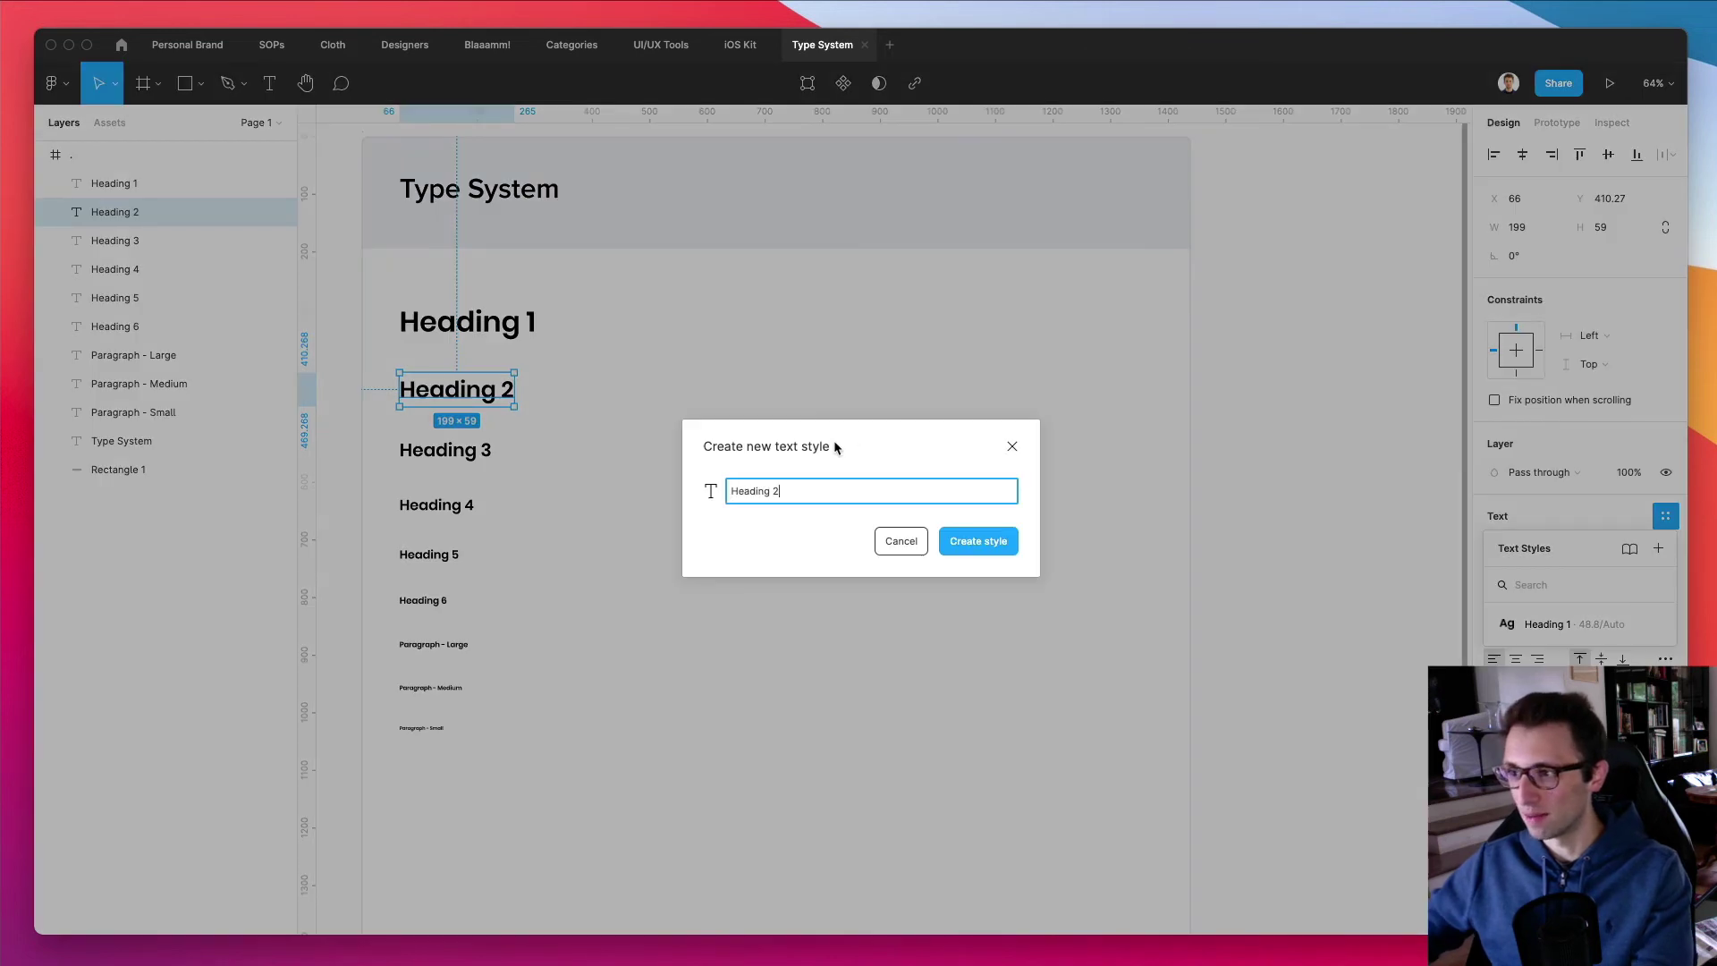
pyautogui.press('Return')
# Create a new text style named "Heading 3" from the Heading 3 text
pyautogui.click(421, 456)
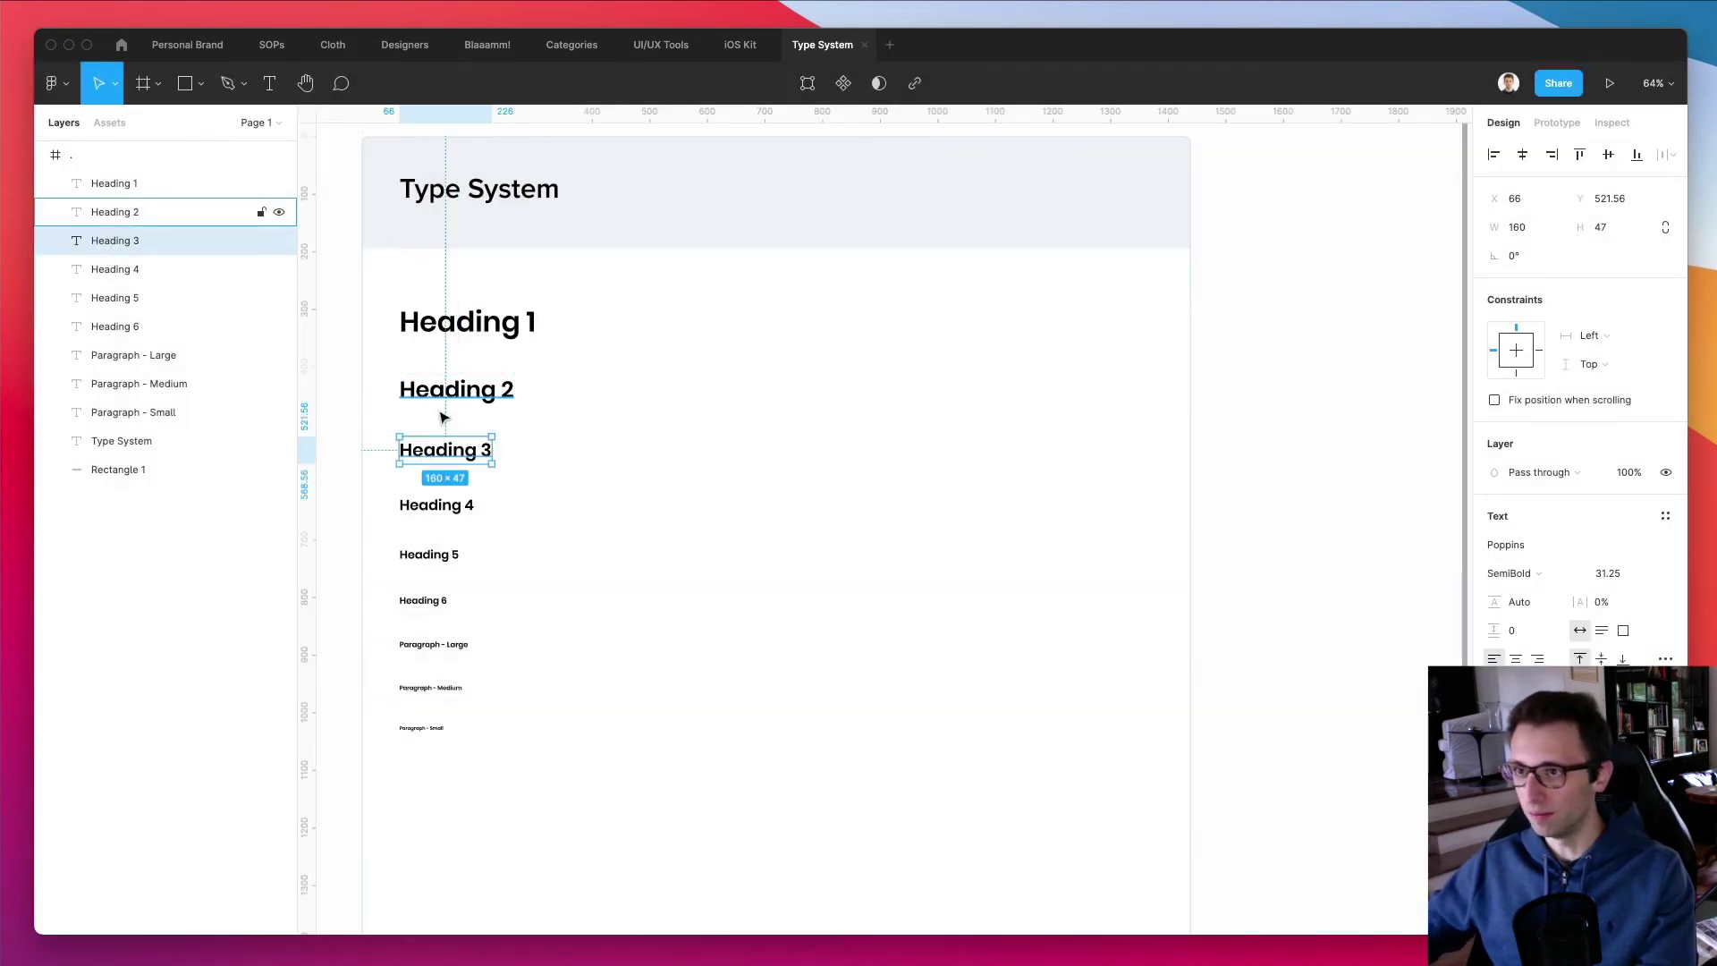
pyautogui.press('Return')
pyautogui.press('Escape')
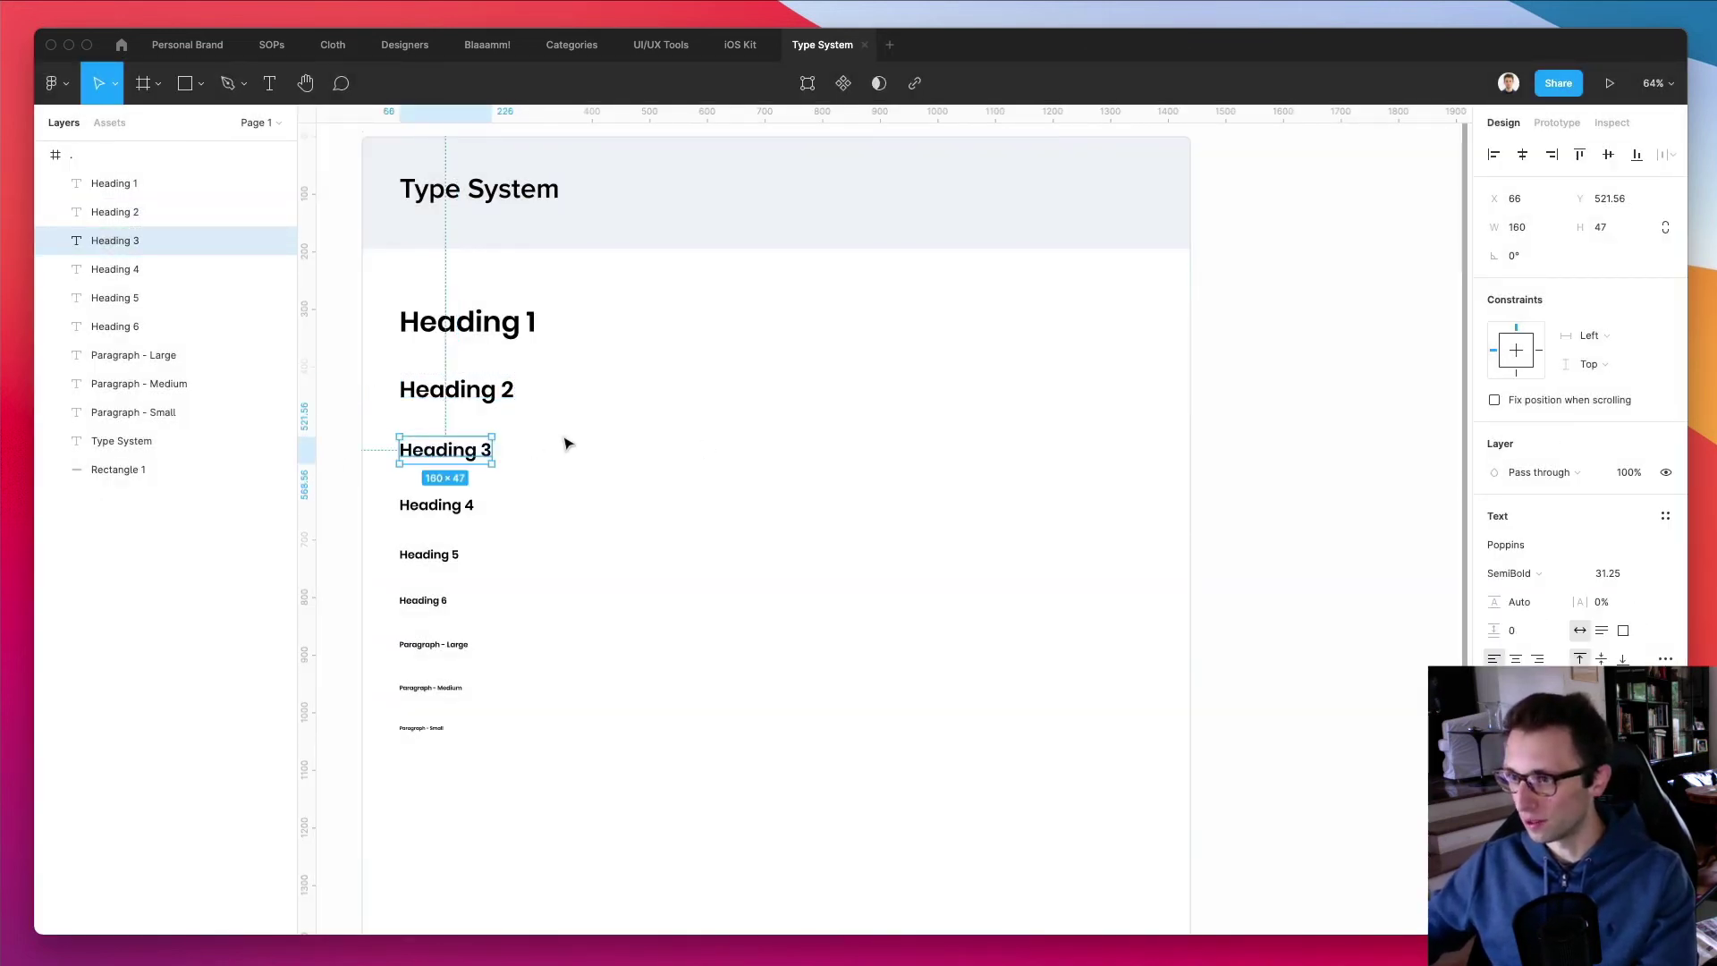
pyautogui.click(1666, 516)
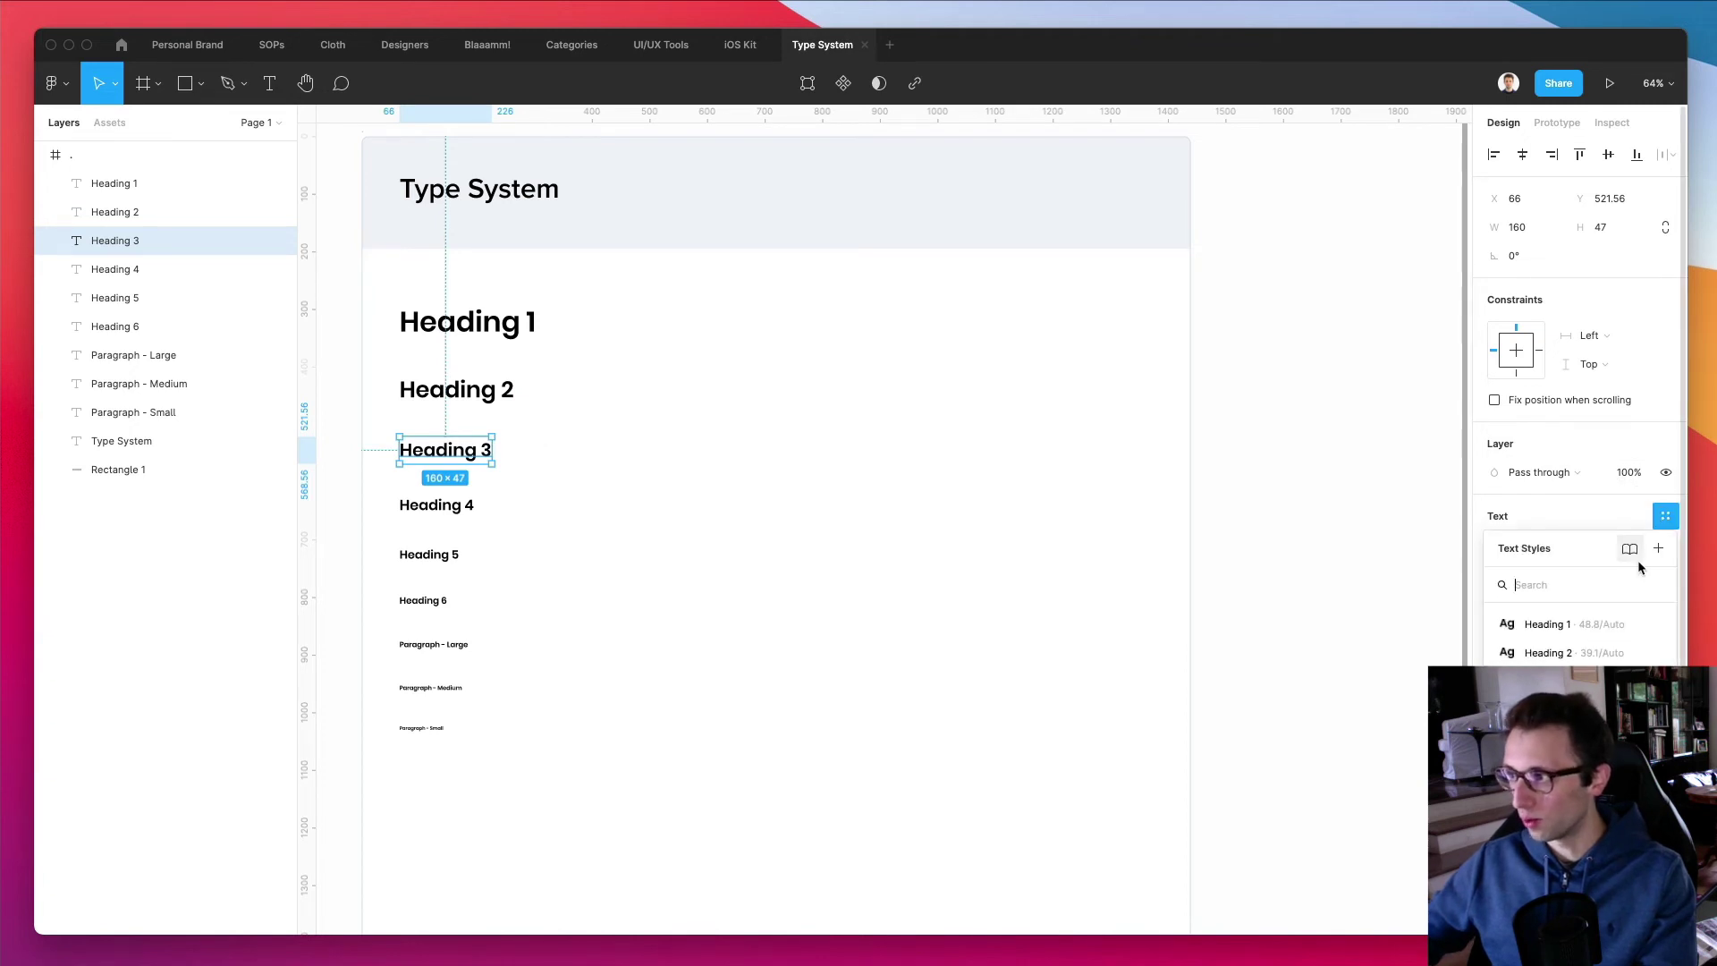
pyautogui.click(1659, 550)
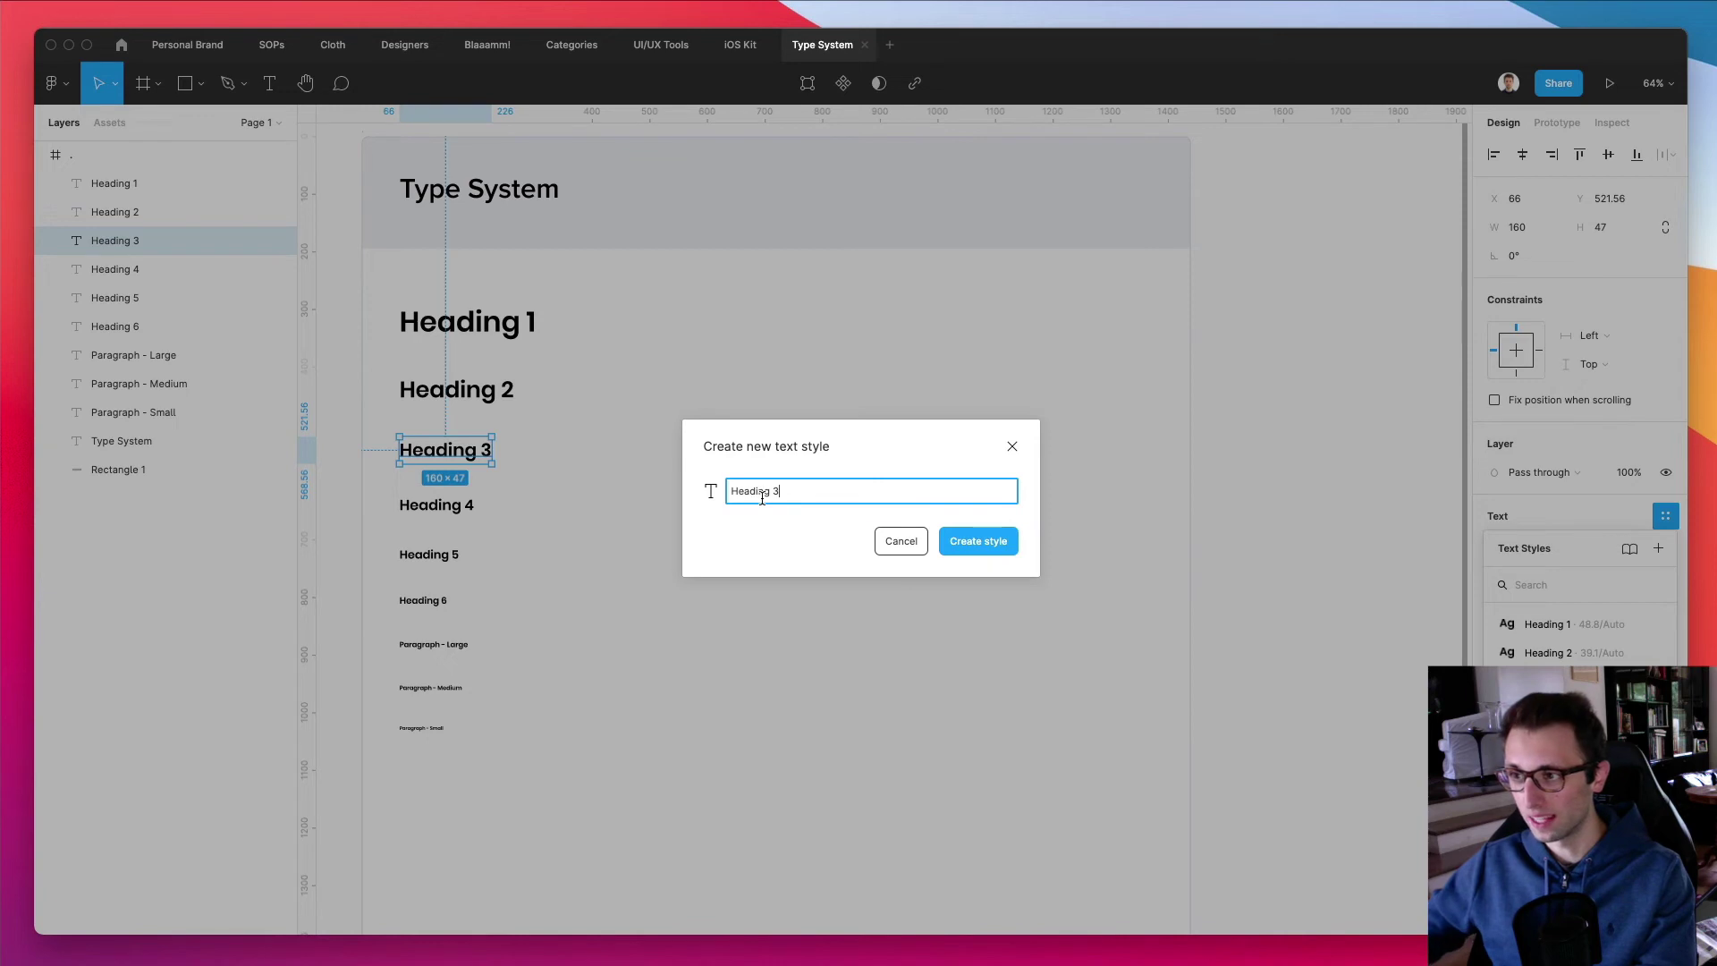
pyautogui.click(981, 540)
# Create a new text style named "Heading 4" from the Heading 4 text
pyautogui.click(433, 508)
pyautogui.doubleClick(447, 508)
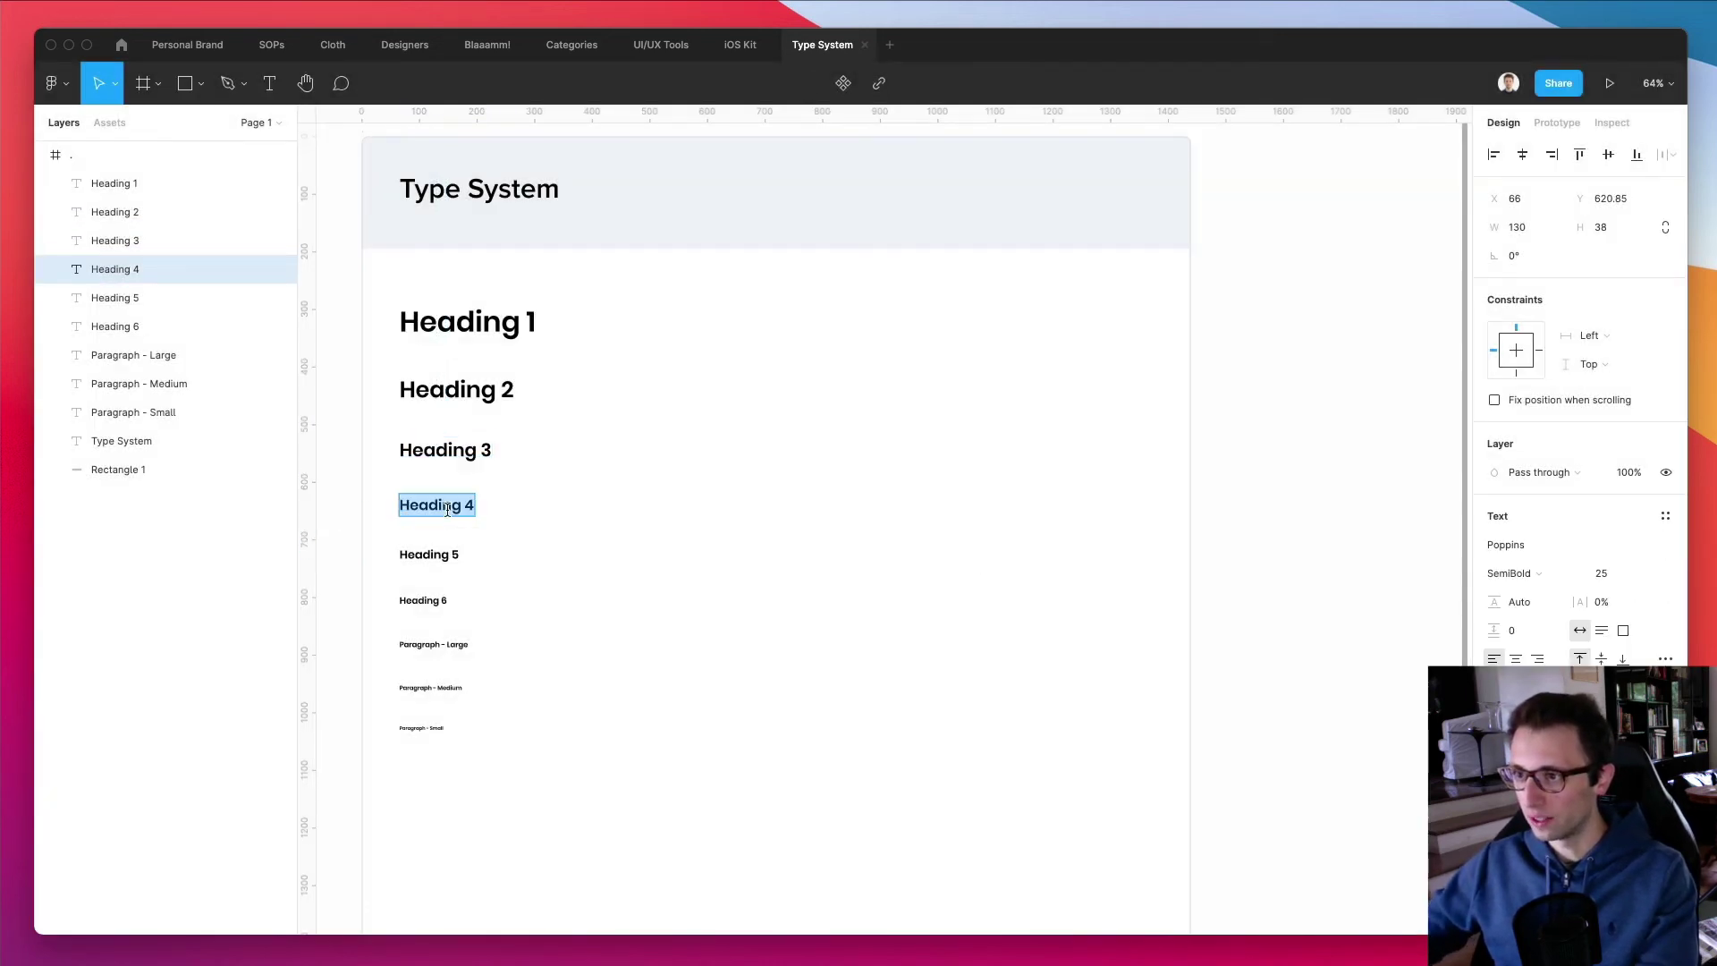
pyautogui.press('Escape')
pyautogui.click(1666, 516)
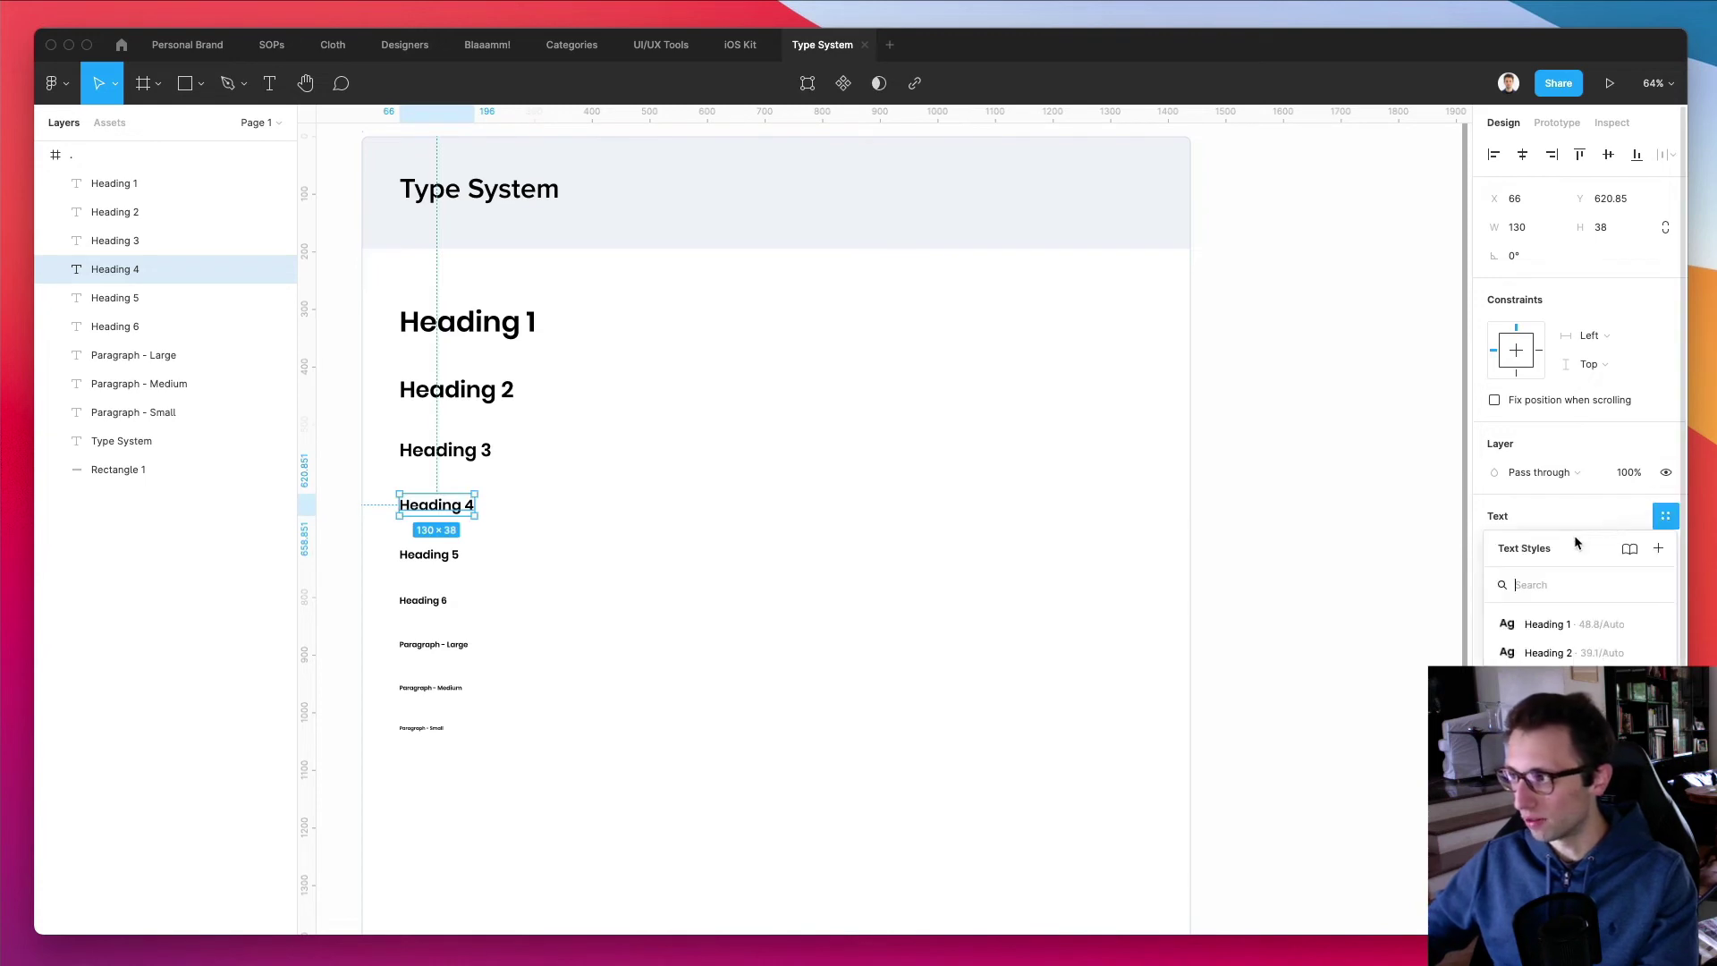
pyautogui.click(1659, 548)
pyautogui.write('Heading 4')
pyautogui.press('Return')
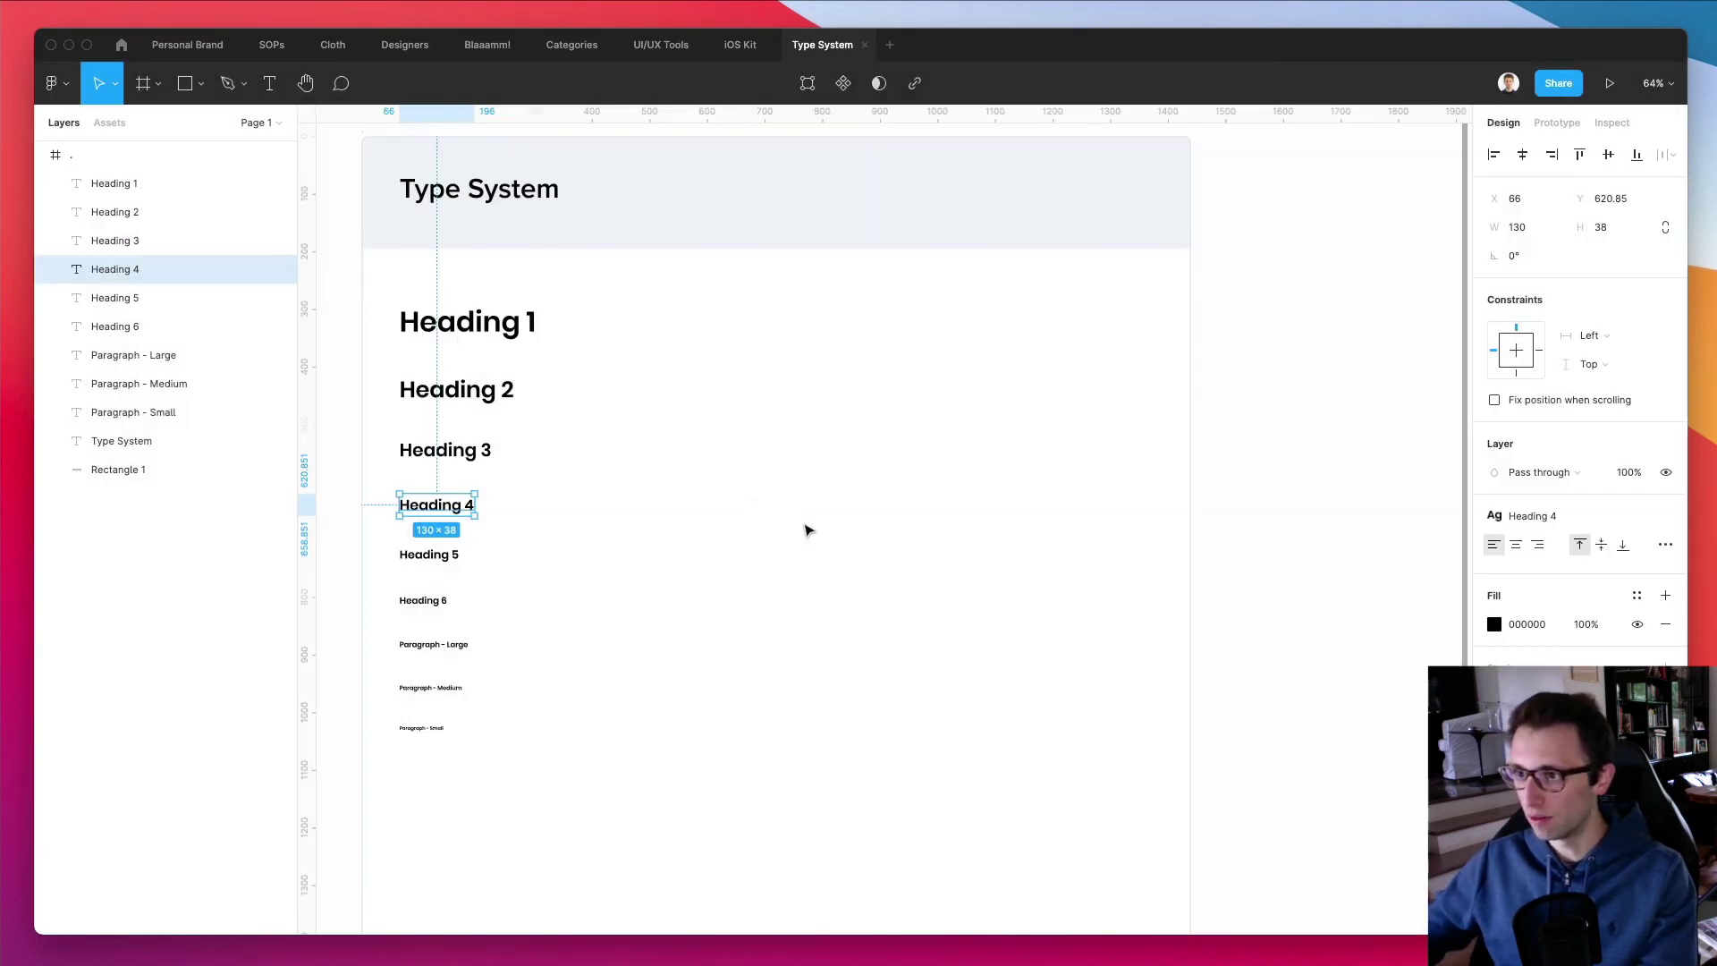
# Create a new text style named "Heading 5" from the Heading 5 text
pyautogui.doubleClick(430, 555)
pyautogui.press('Escape')
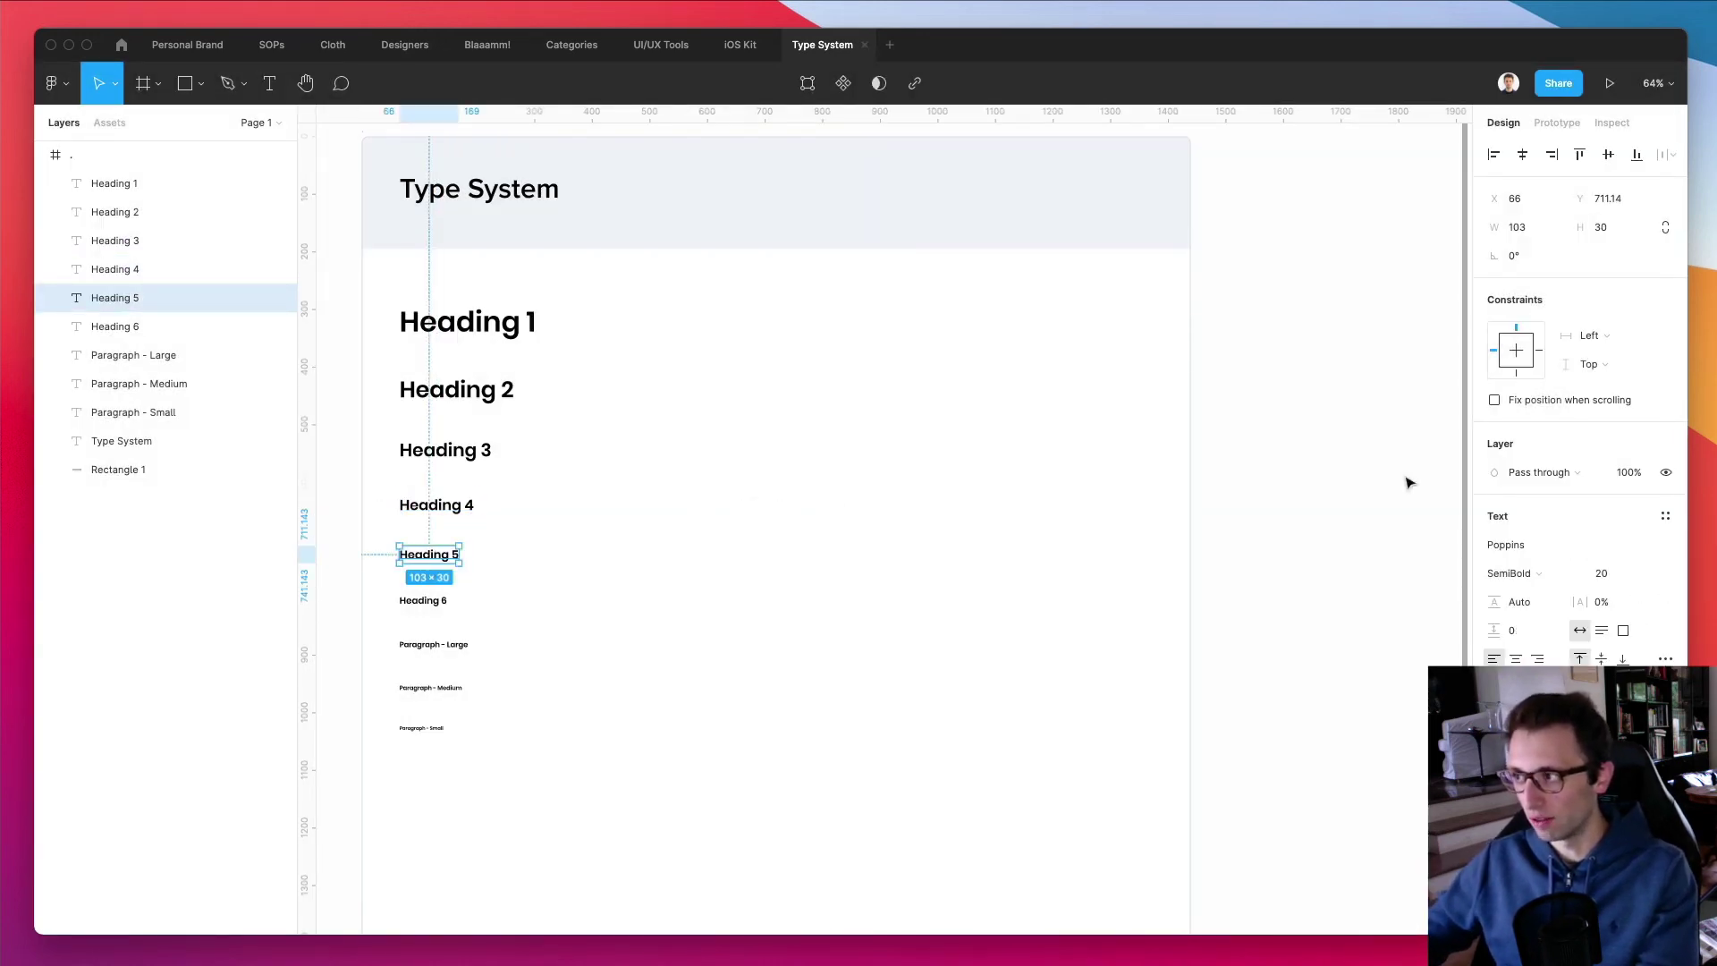
pyautogui.click(1666, 516)
pyautogui.click(1658, 549)
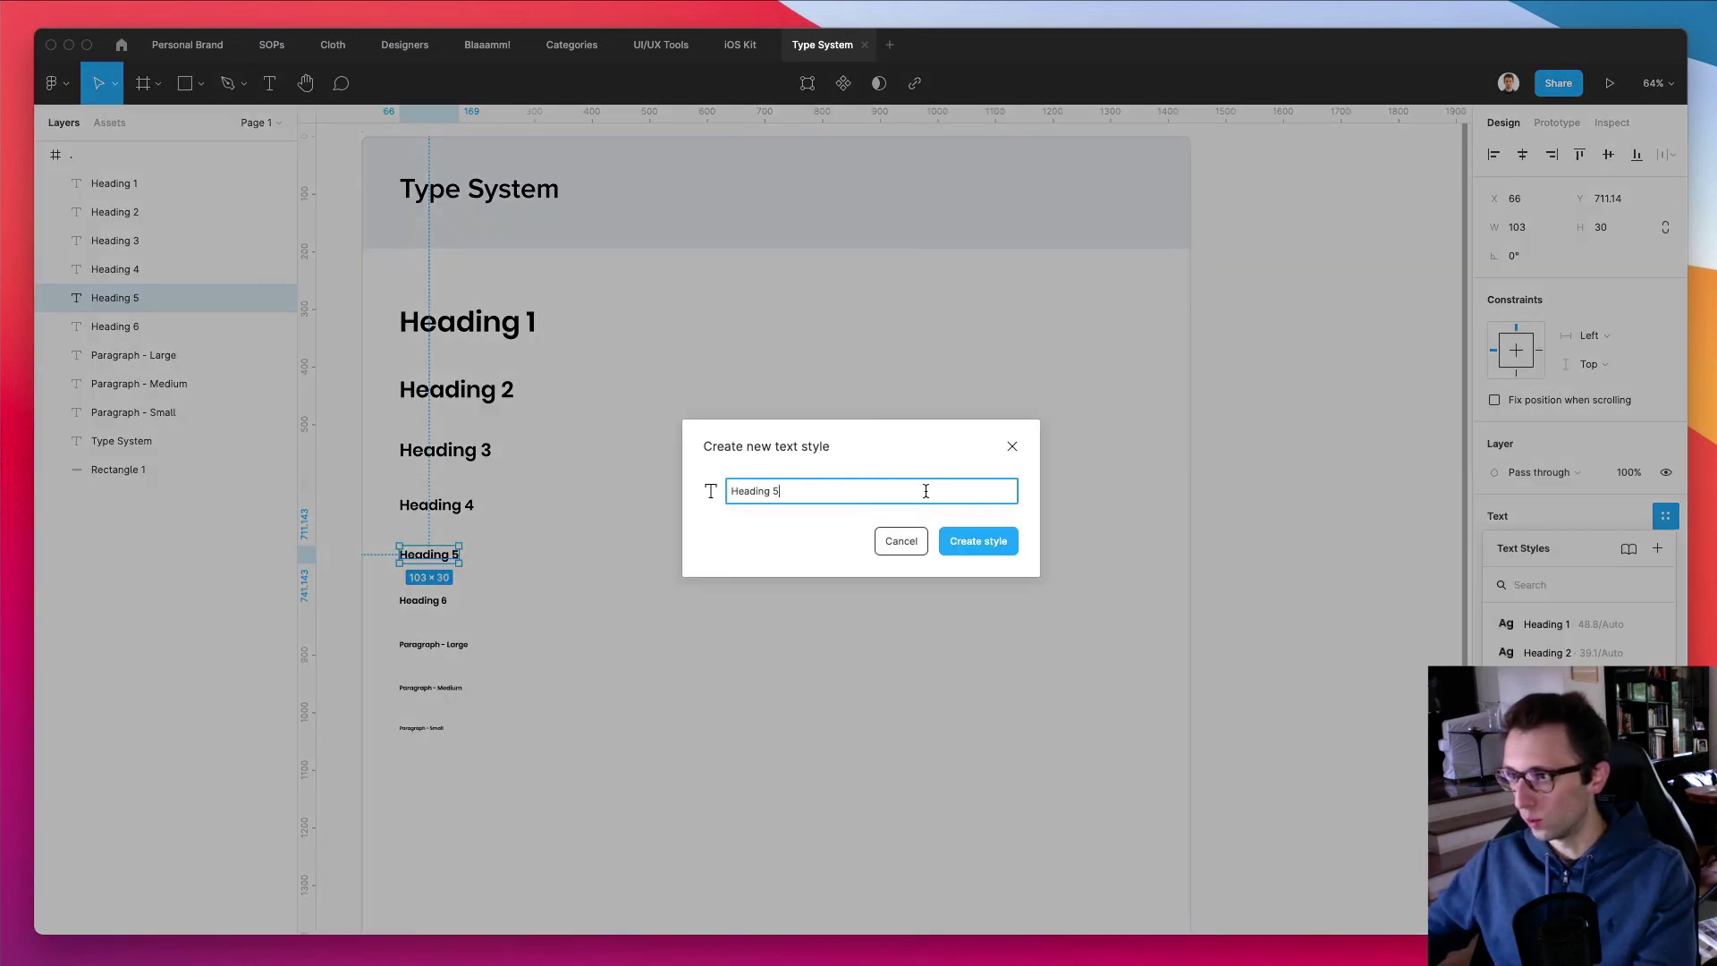
pyautogui.press('Return')
# Create a new text style named "Heading 6" from the Heading 6 text
pyautogui.click(422, 600)
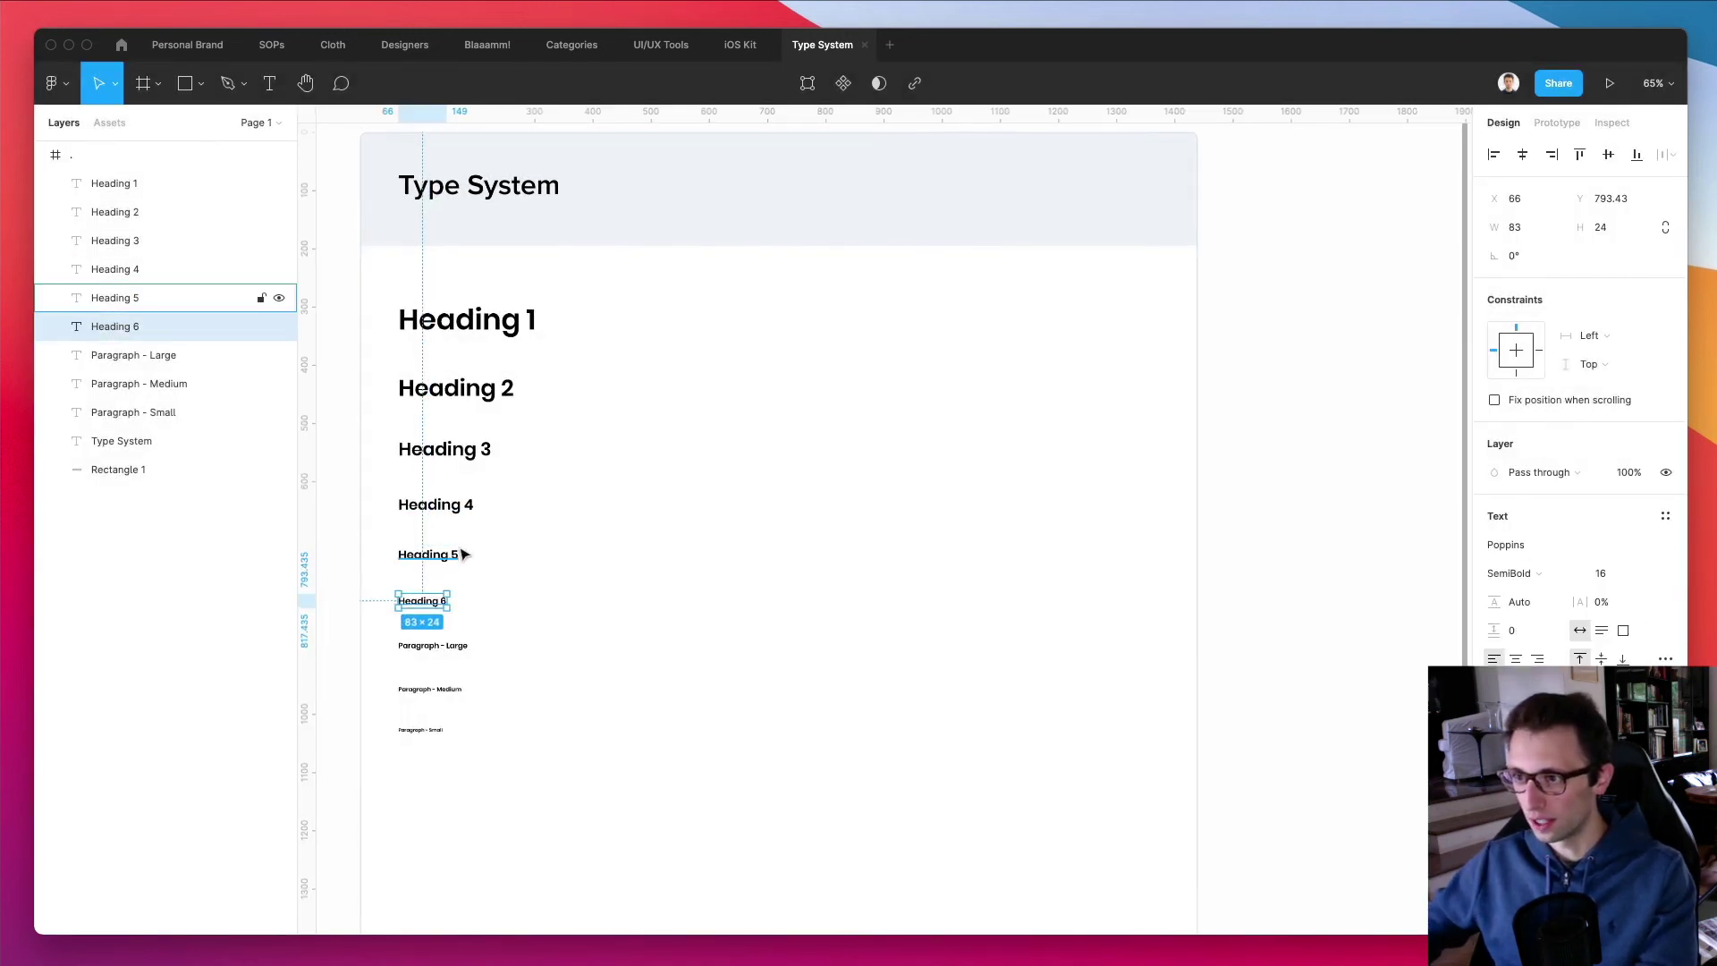
pyautogui.press('Return')
pyautogui.click(1661, 519)
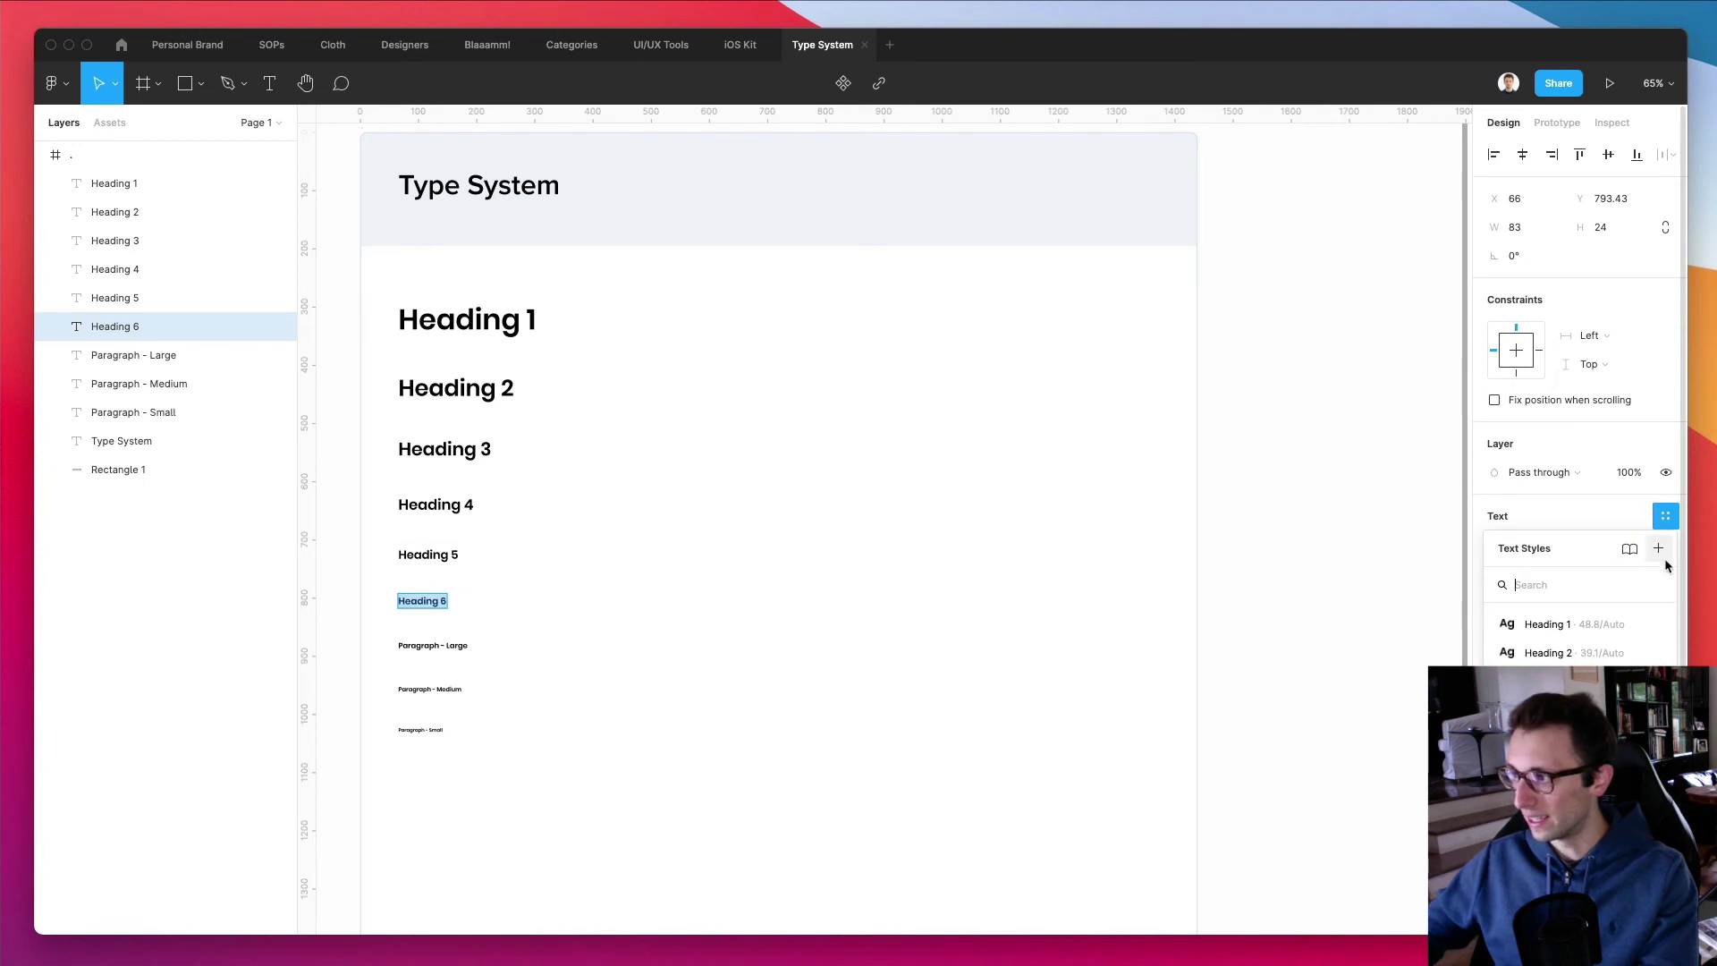
pyautogui.click(1663, 554)
pyautogui.press('Return')
# Create a new text style named "Paragraph - Large" from the large paragraph text
pyautogui.click(399, 639)
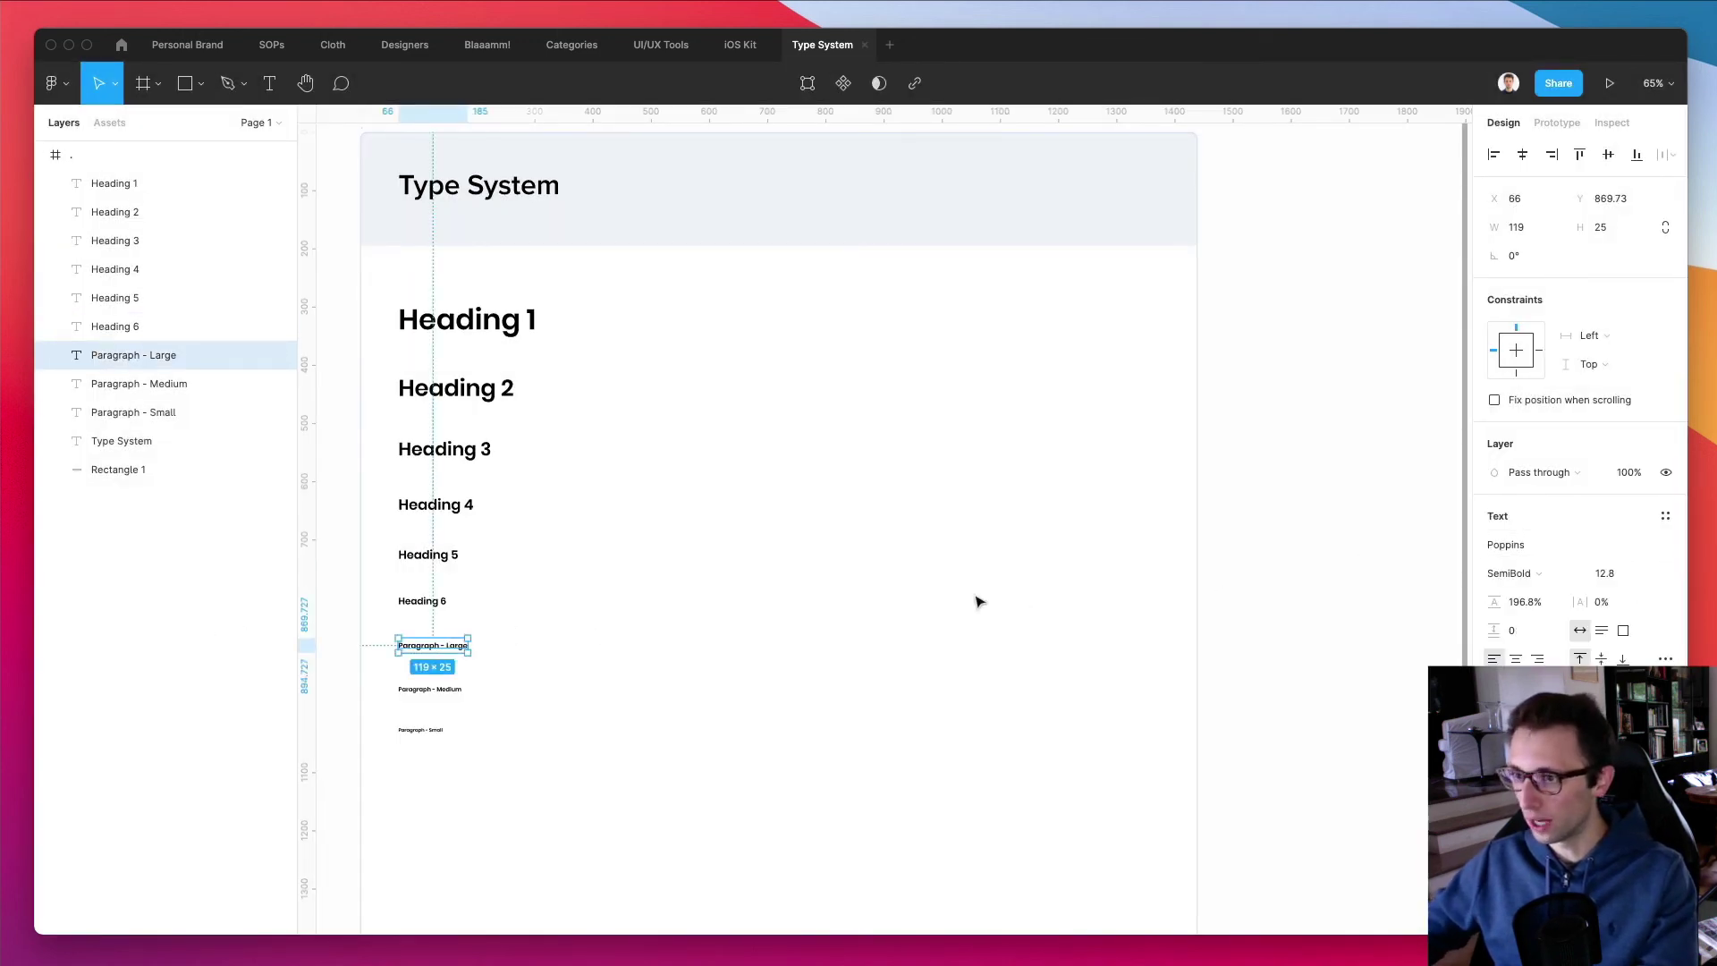
pyautogui.press('Return')
pyautogui.press('Escape')
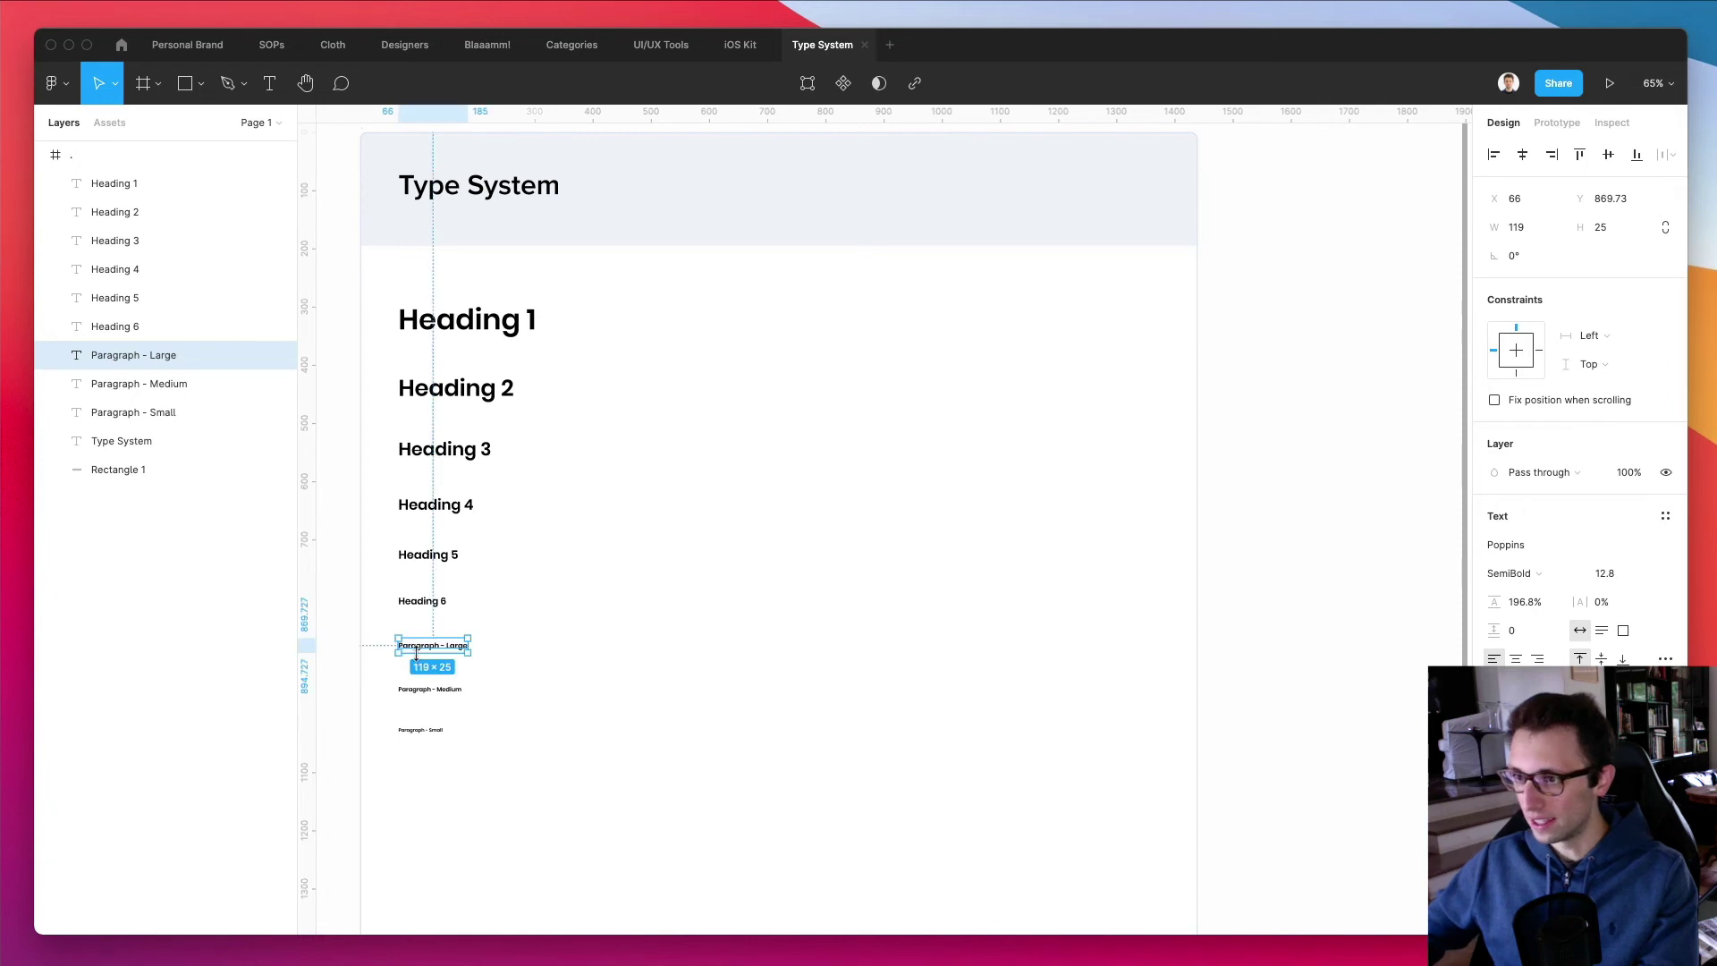
pyautogui.click(1665, 516)
pyautogui.click(1658, 549)
pyautogui.press('Return')
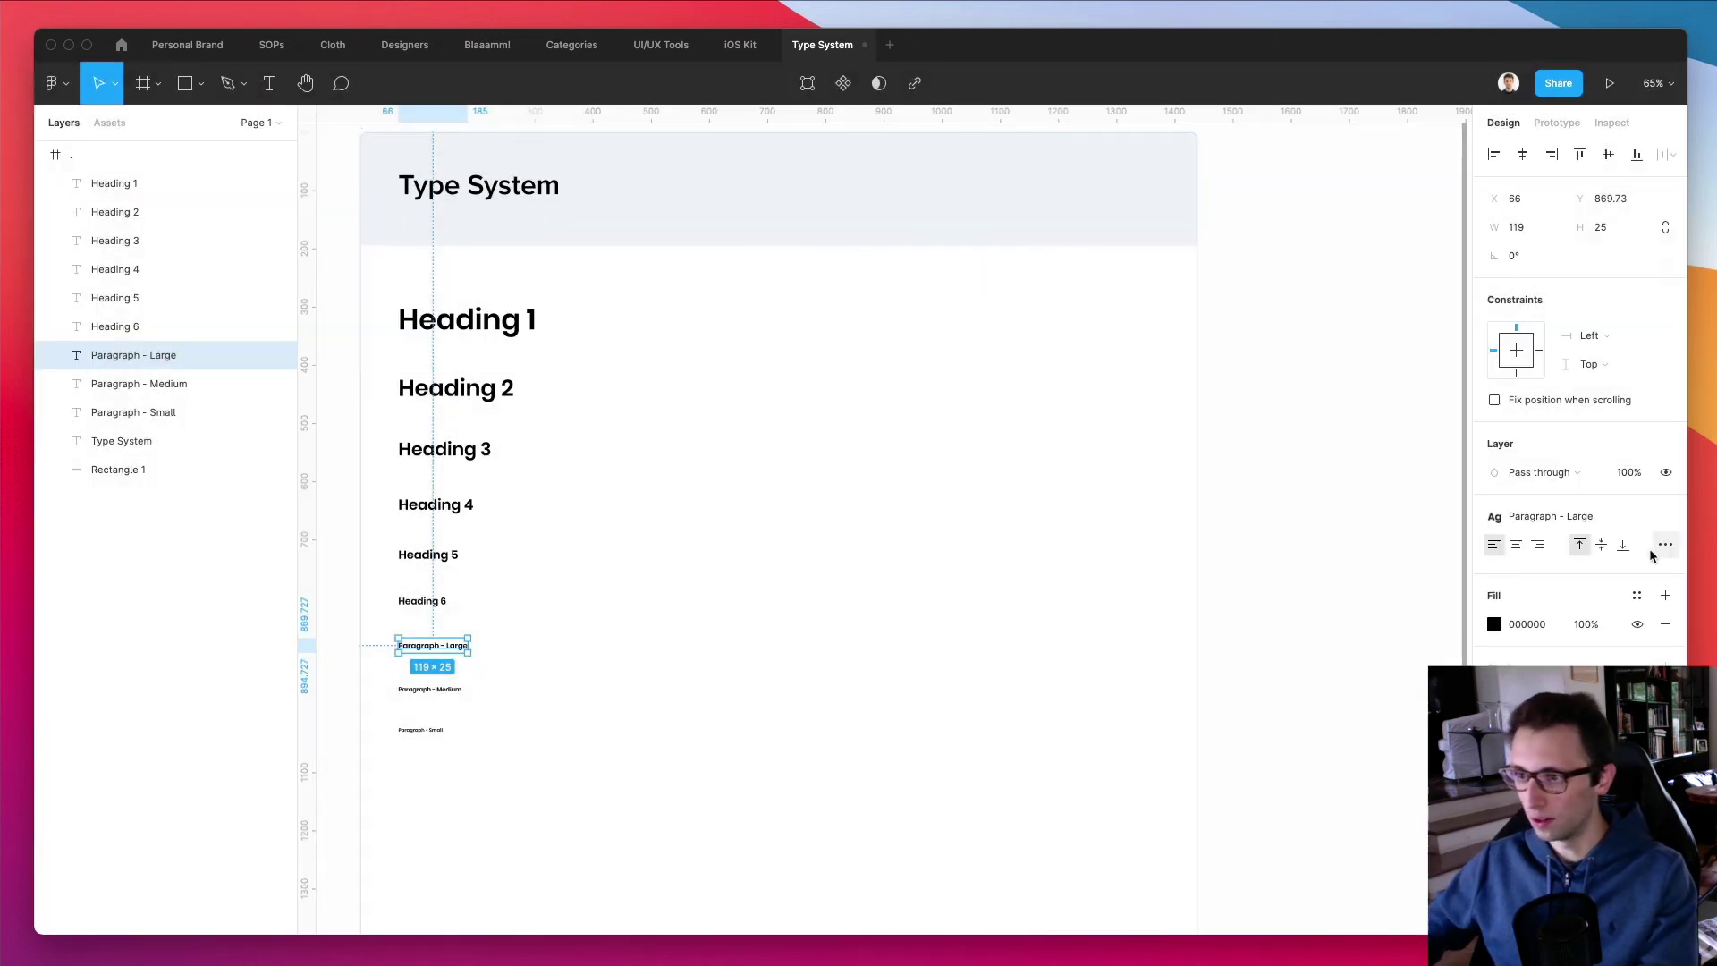
# Create a new text style named "Paragraph - Medium" from the medium paragraph text
pyautogui.click(448, 676)
pyautogui.doubleClick(447, 685)
pyautogui.click(555, 667)
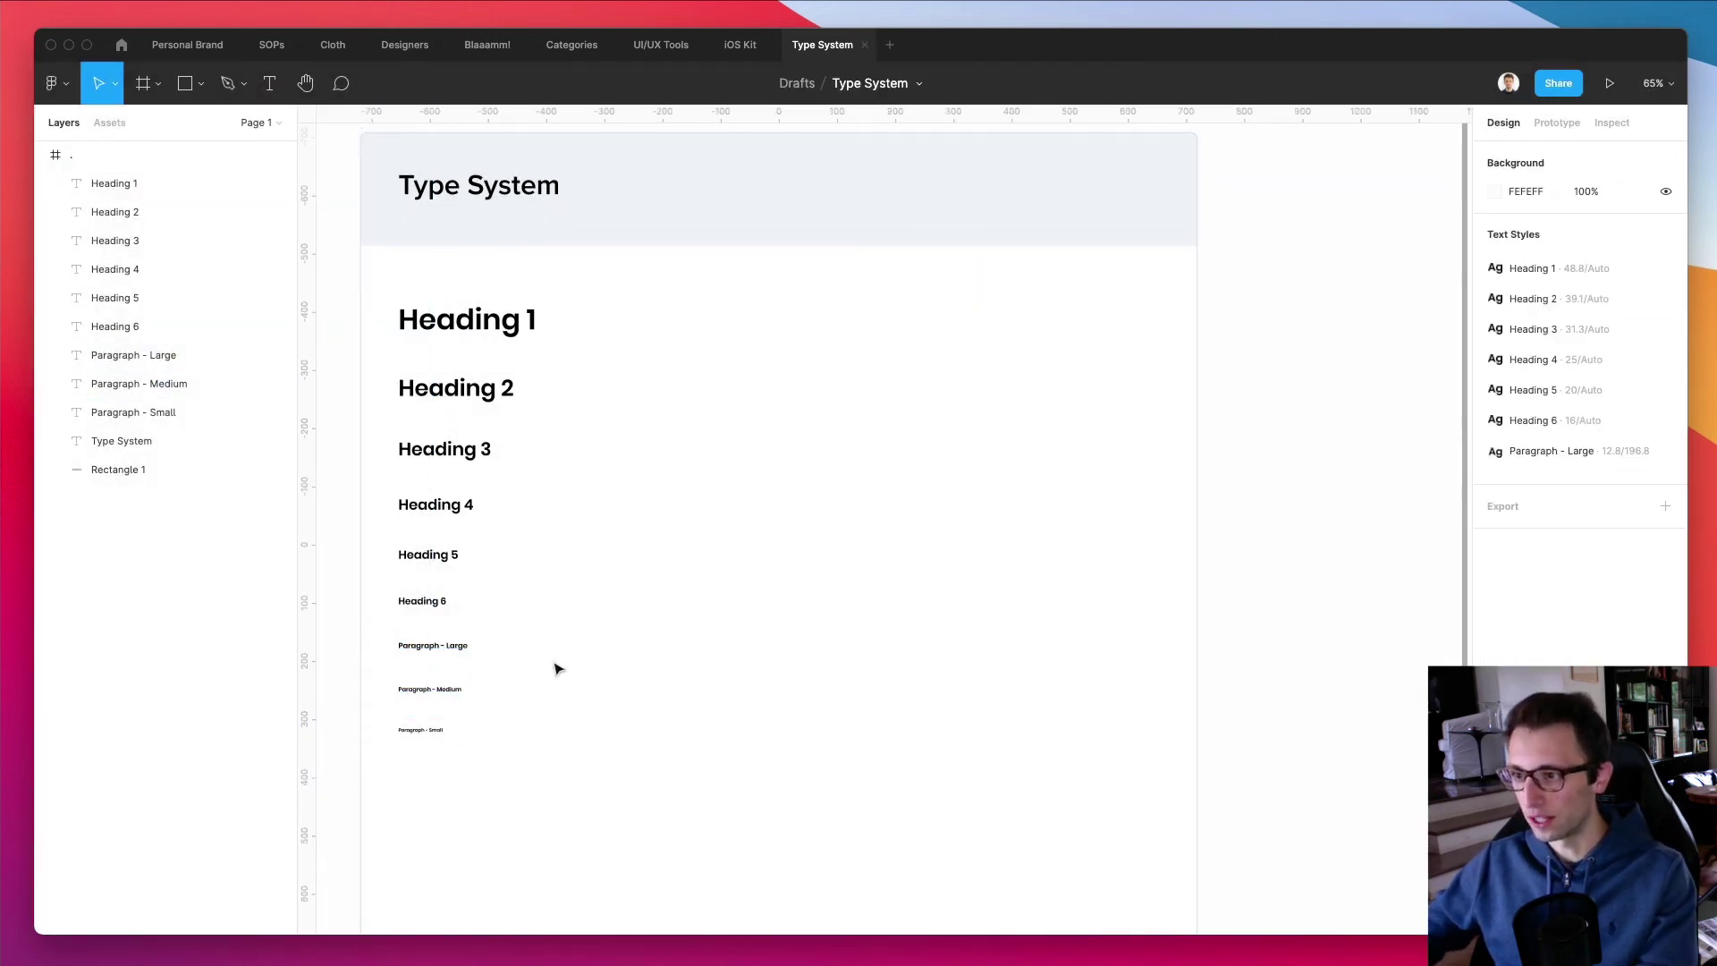
pyautogui.click(430, 690)
pyautogui.click(1665, 516)
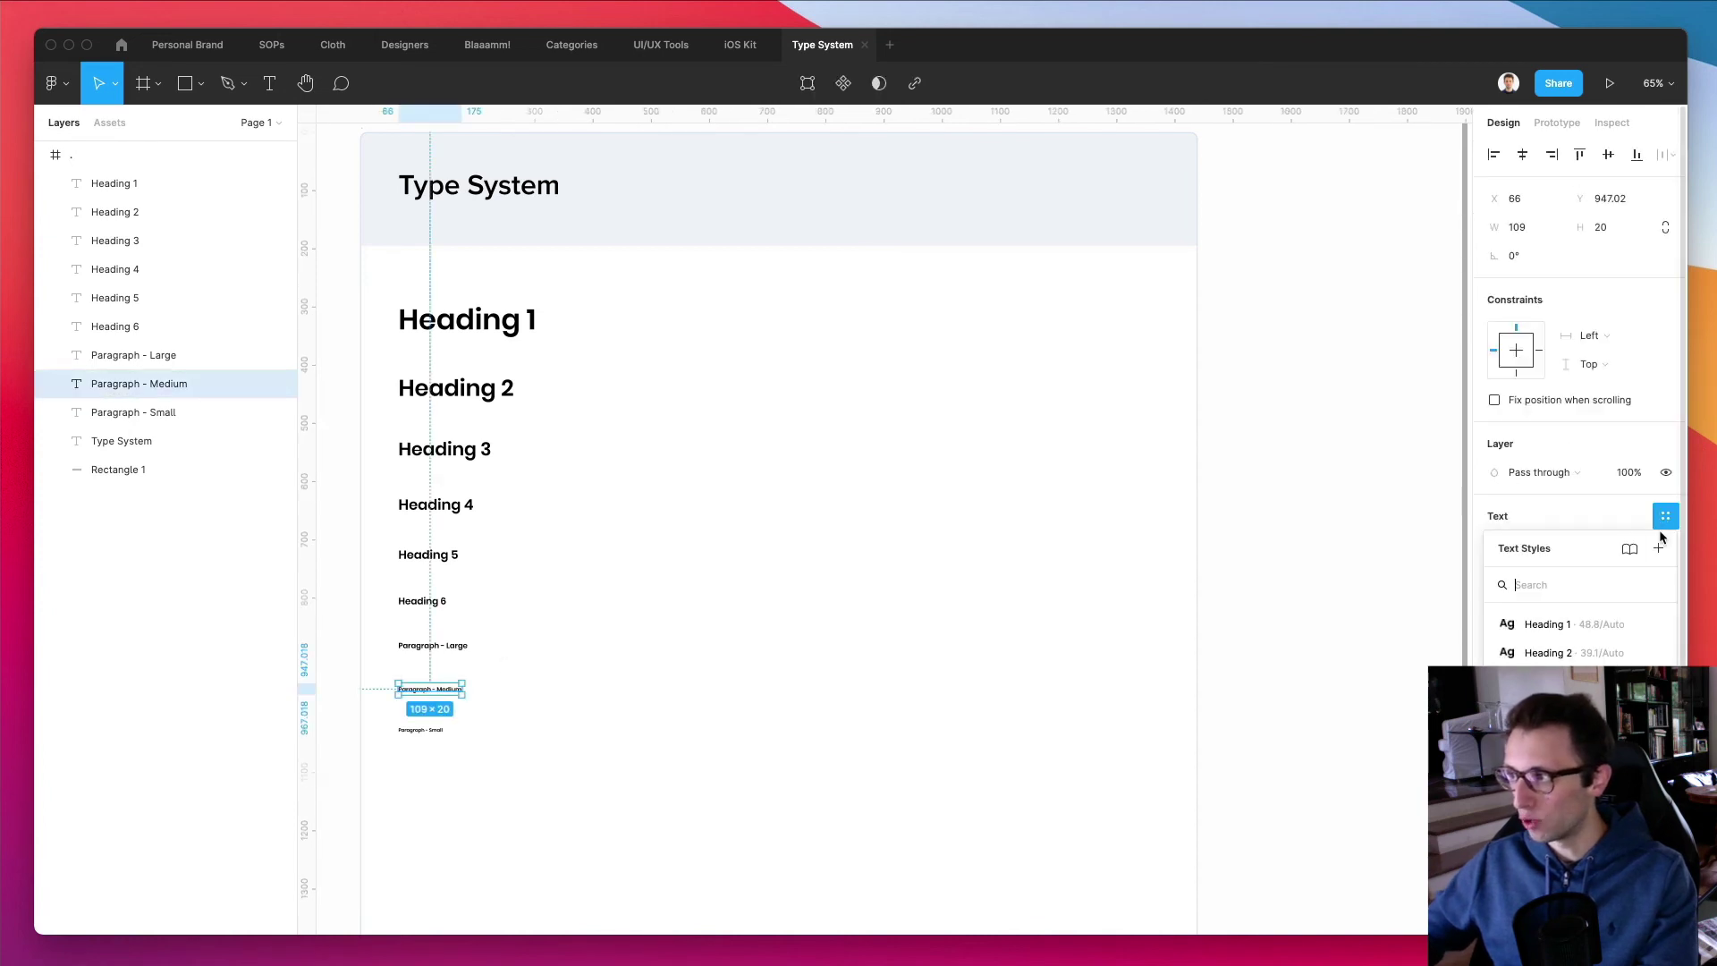
pyautogui.click(1658, 549)
pyautogui.press('Return')
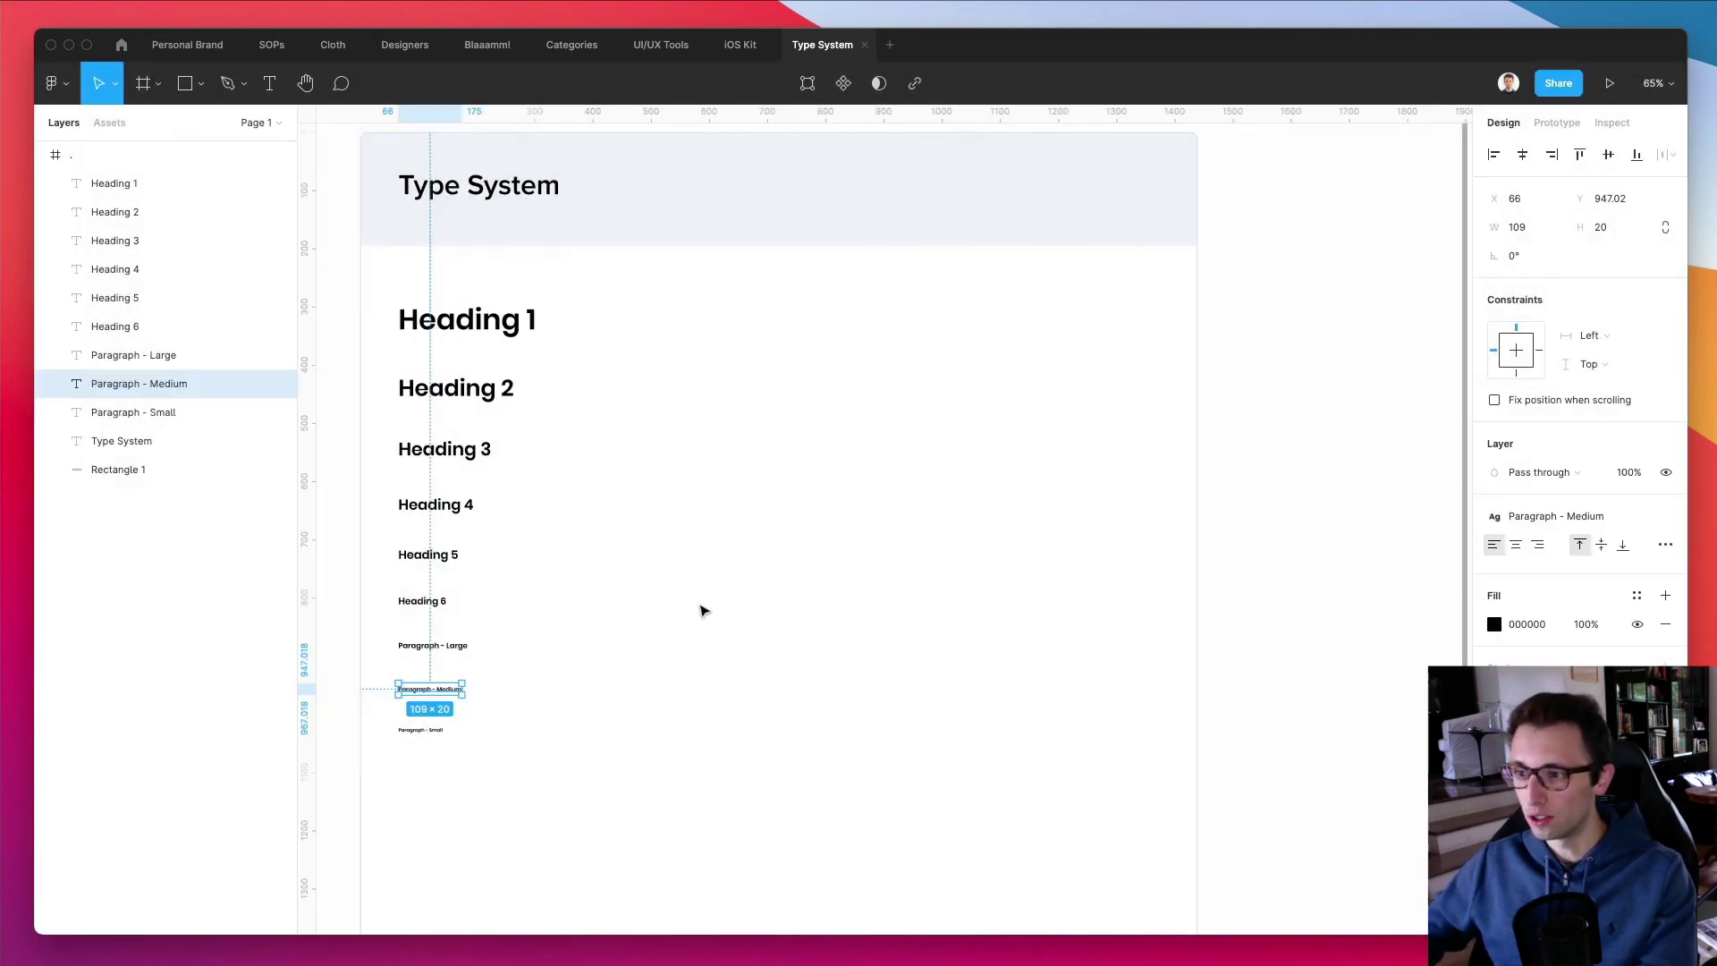
# Create a new text style named "Paragraph - Small" from the small paragraph text, then clear the selection
pyautogui.click(461, 729)
pyautogui.click(437, 728)
pyautogui.doubleClick(432, 727)
pyautogui.press('super+c')
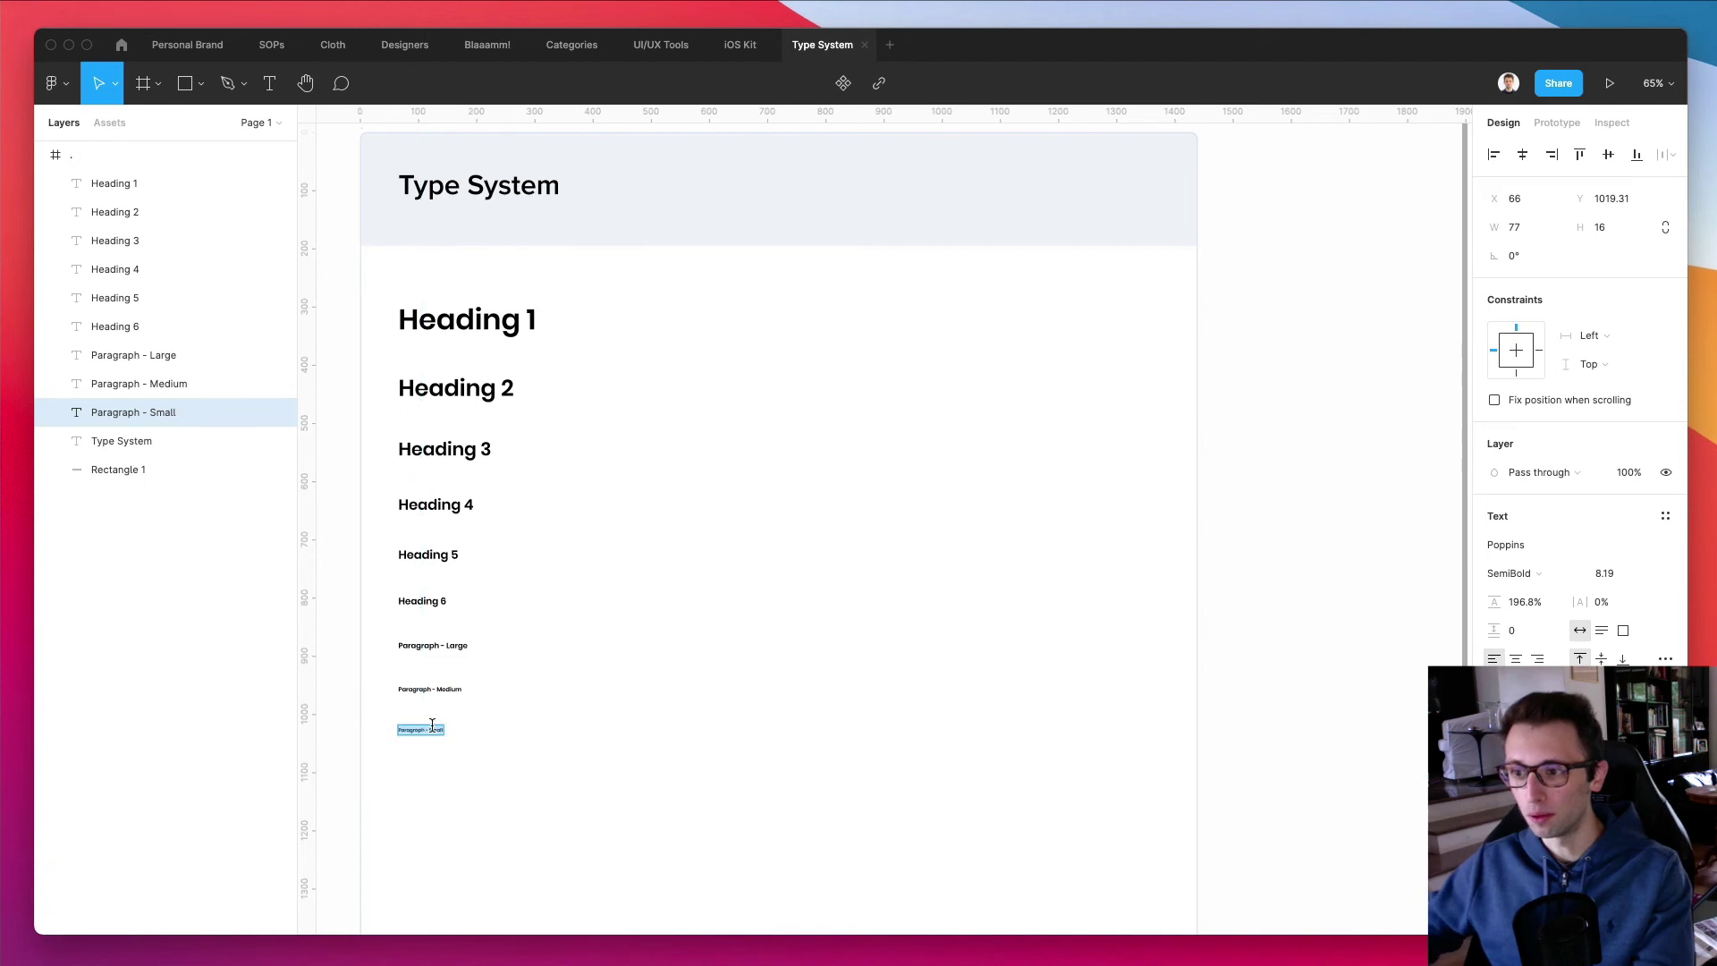
pyautogui.press('Escape')
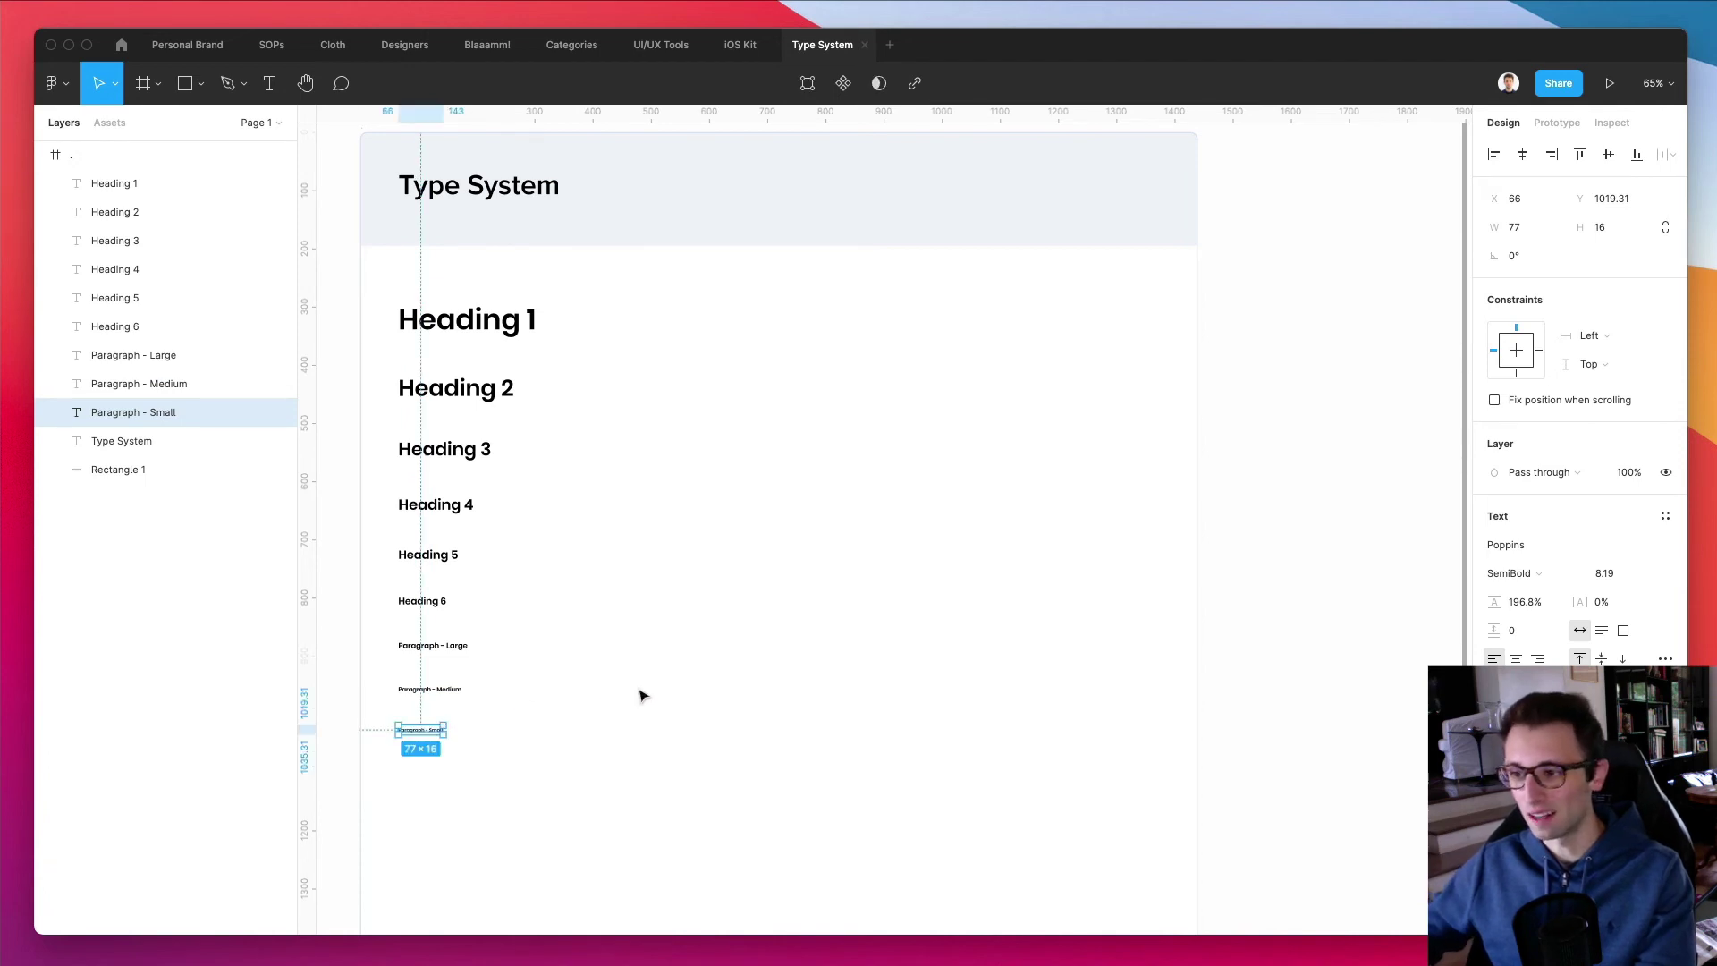
pyautogui.click(1665, 519)
pyautogui.click(1656, 548)
pyautogui.press('super+v')
pyautogui.press('Return')
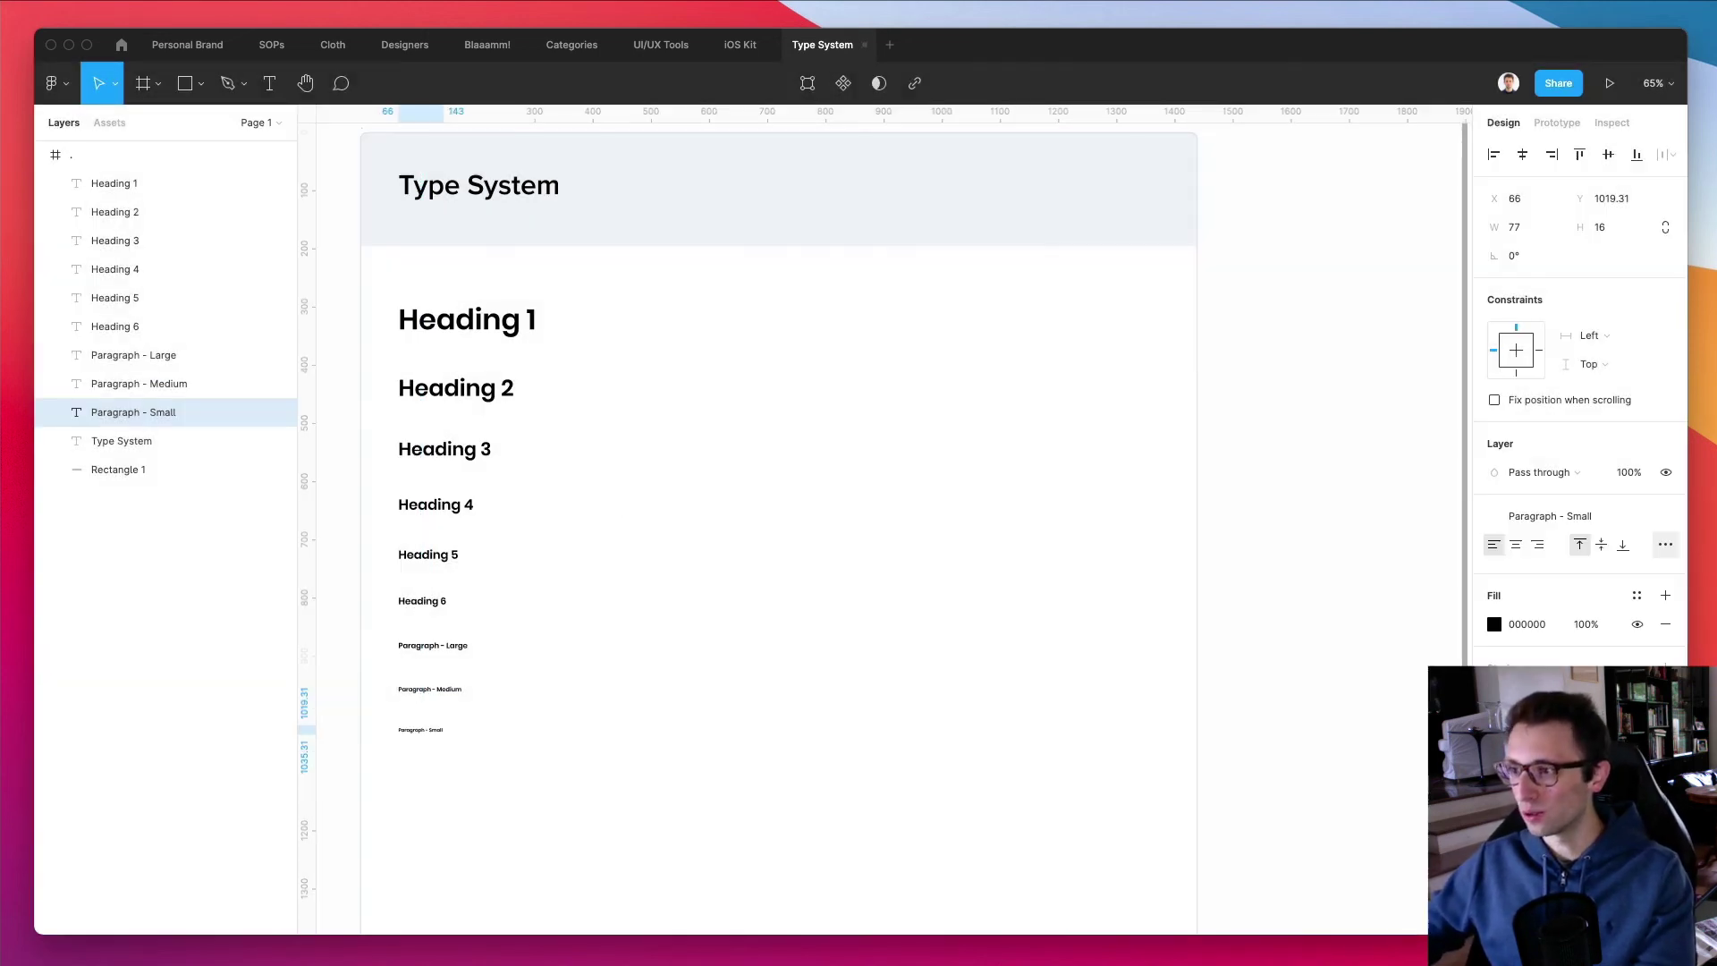
pyautogui.click(785, 685)
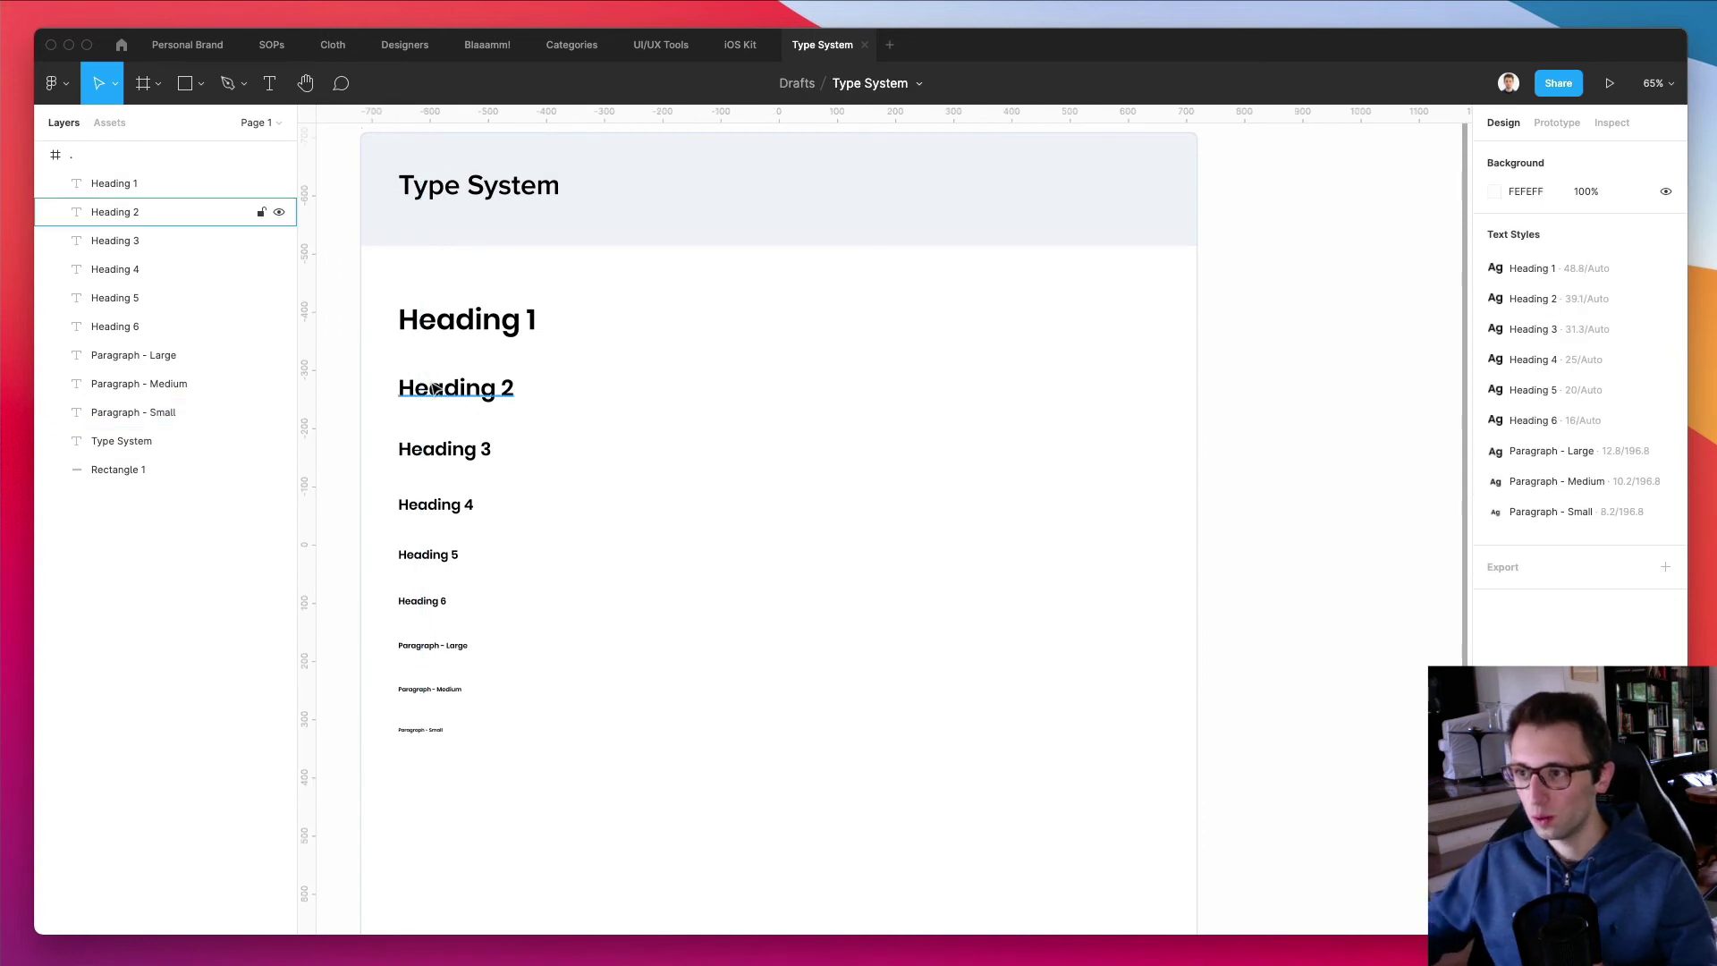
# Add a second page to the file for trying out the text styles
pyautogui.click(434, 388)
pyautogui.click(646, 392)
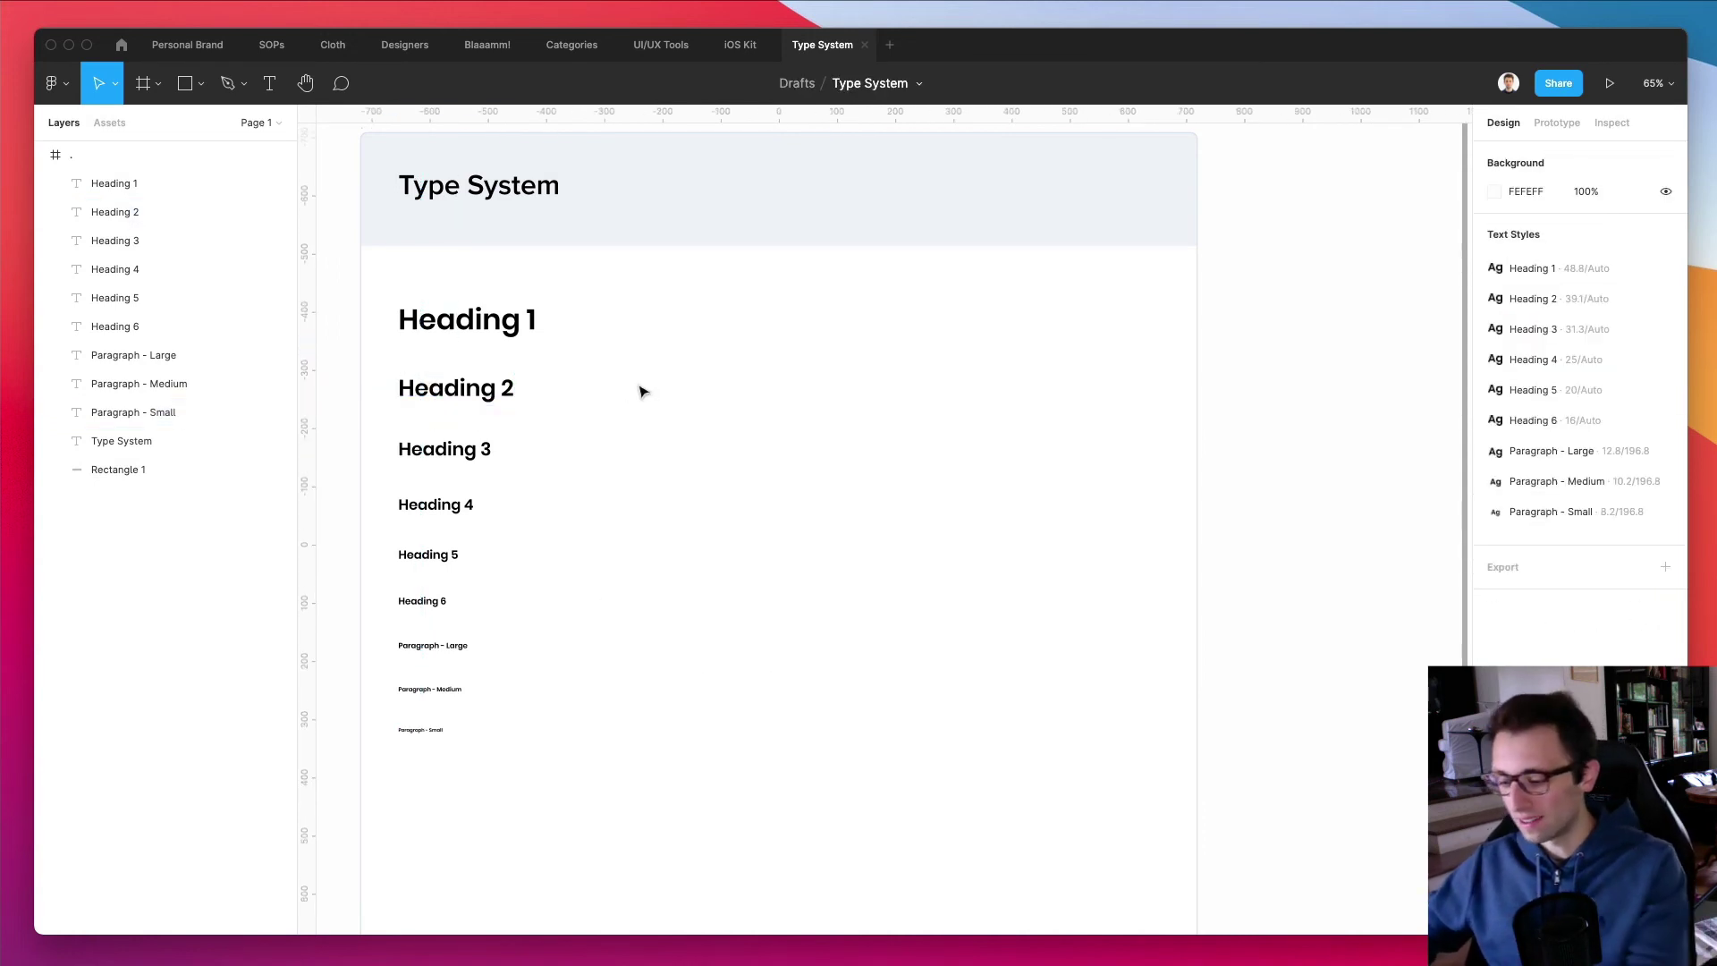
pyautogui.press('t')
pyautogui.hscroll(5, 1088, 507)
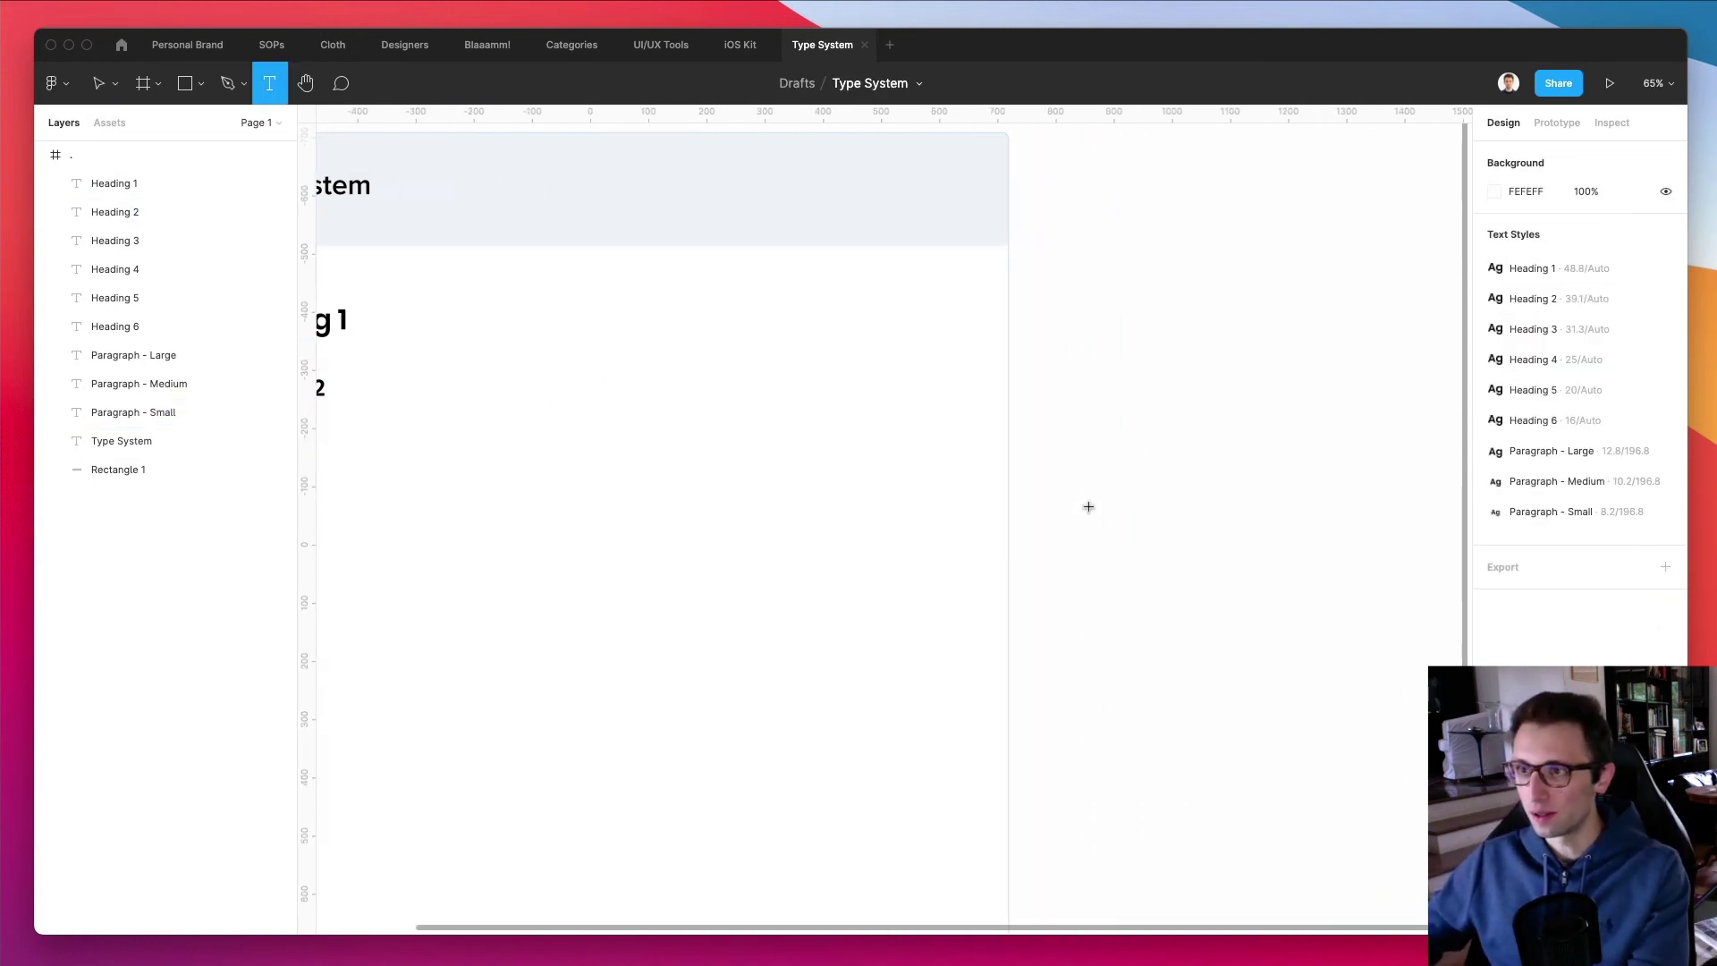
pyautogui.hscroll(-5, 1088, 502)
pyautogui.click(279, 128)
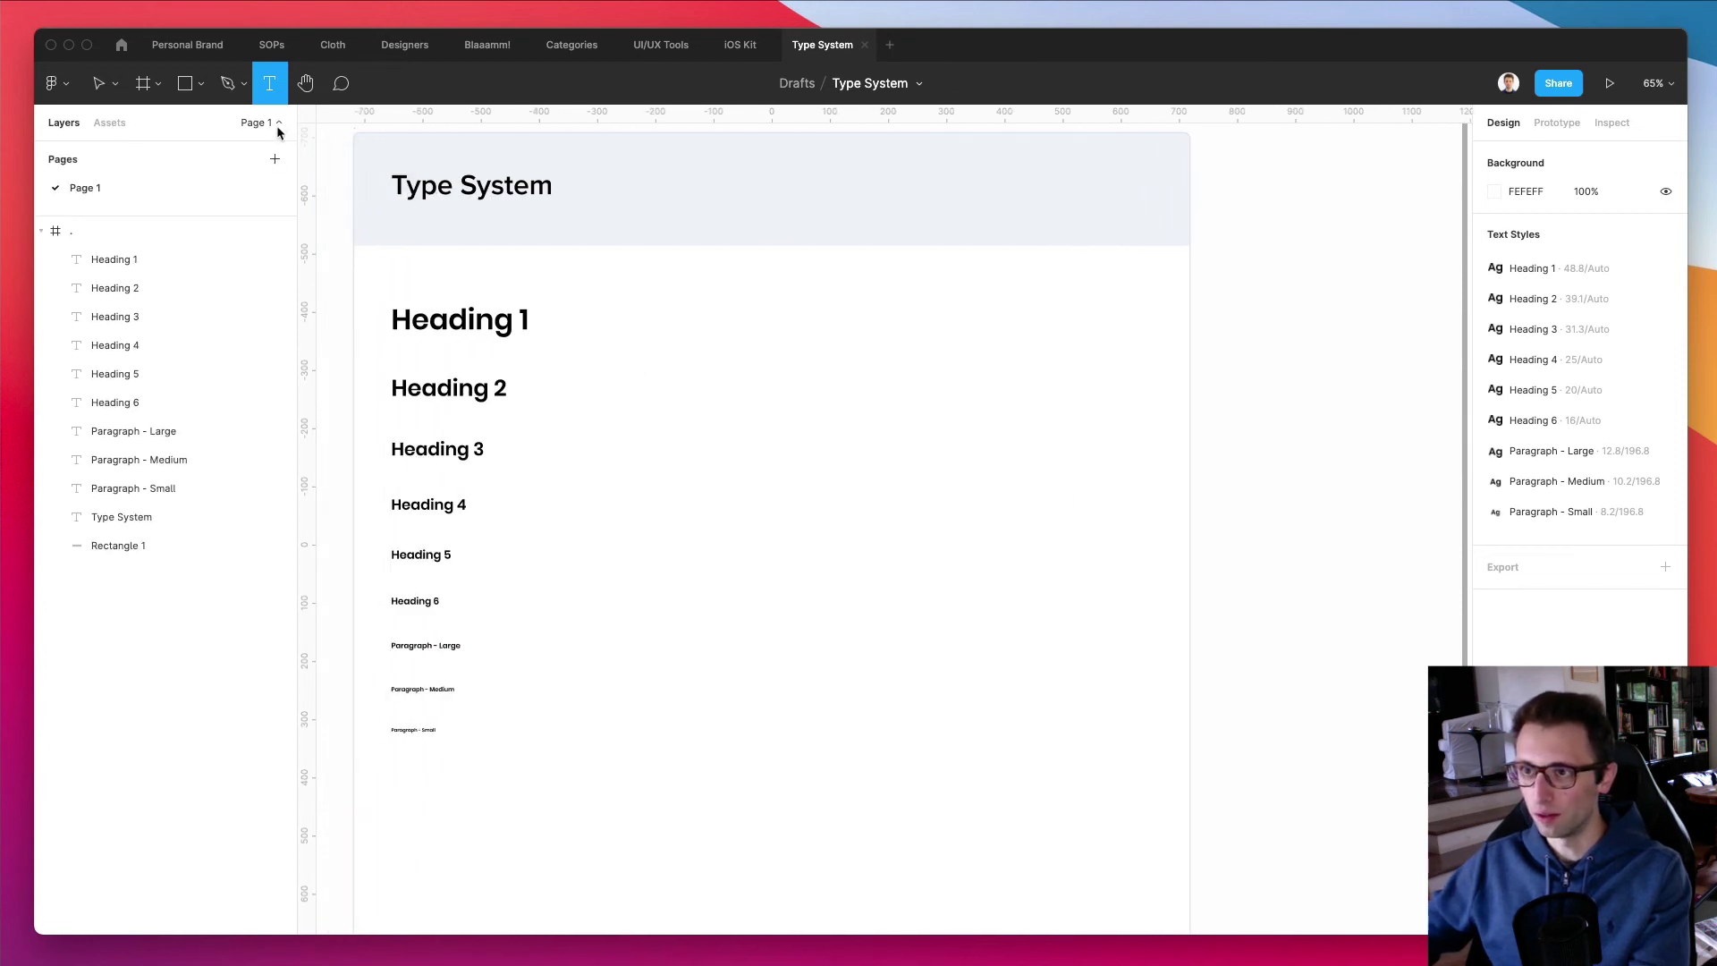
pyautogui.click(274, 159)
# Place a sample text reading "sadjsakjasd" on the empty canvas of Page 2
pyautogui.click(605, 349)
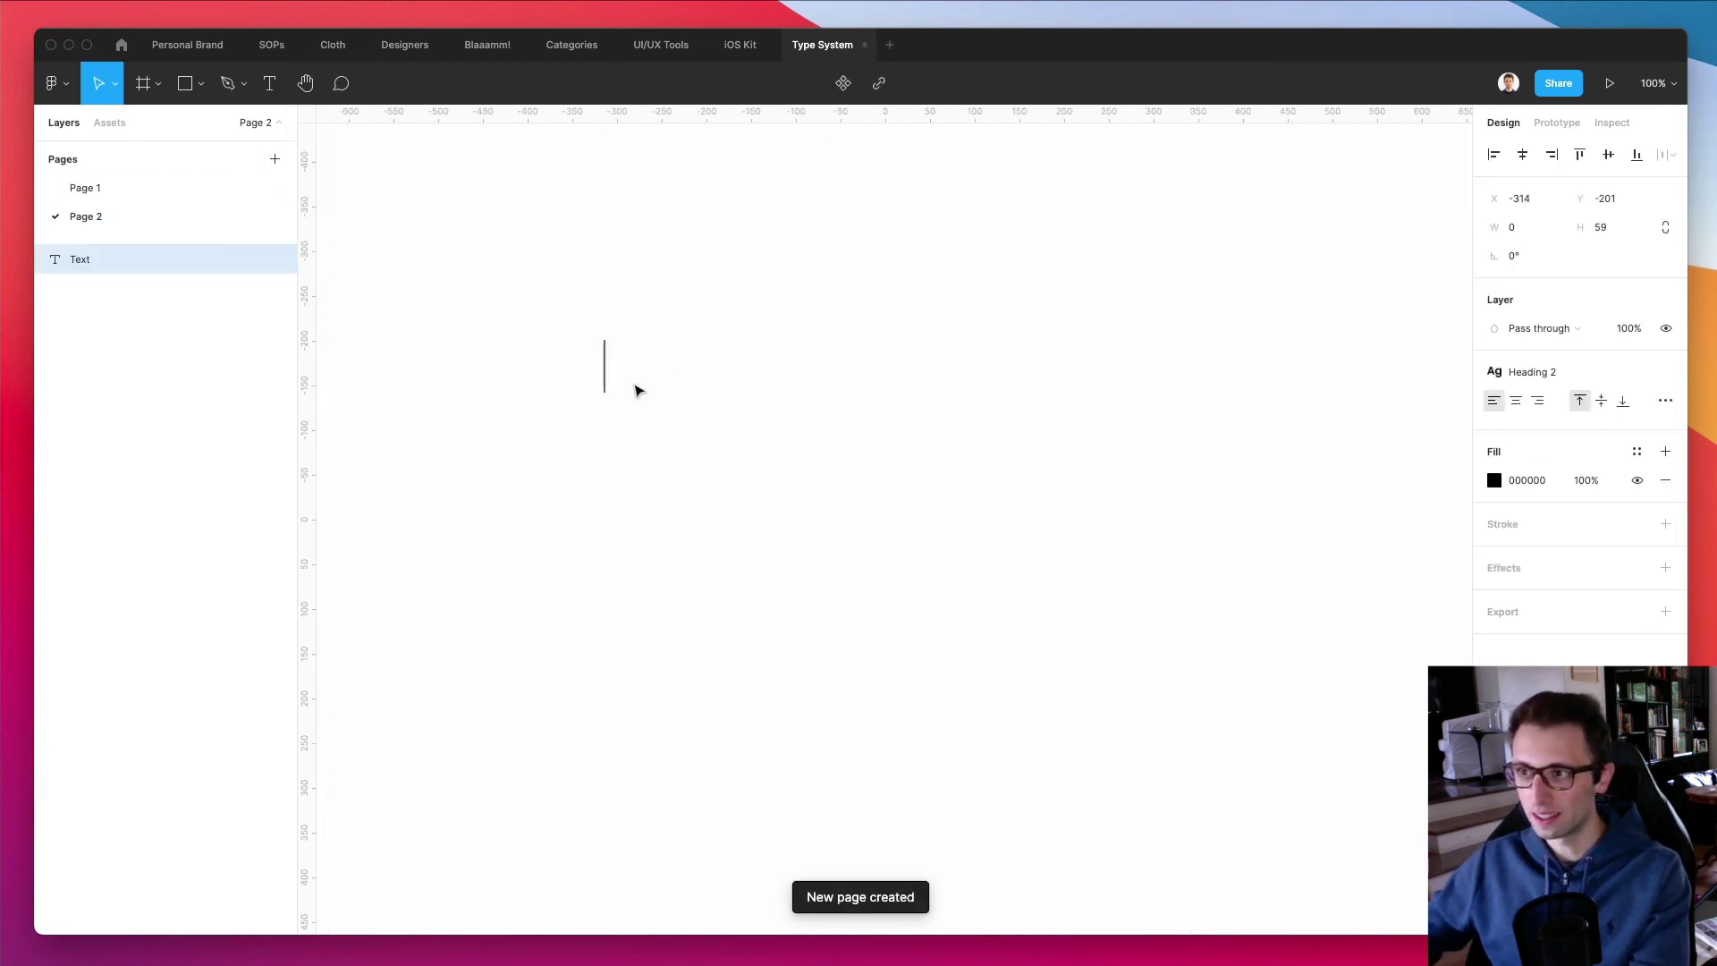
pyautogui.press('Escape')
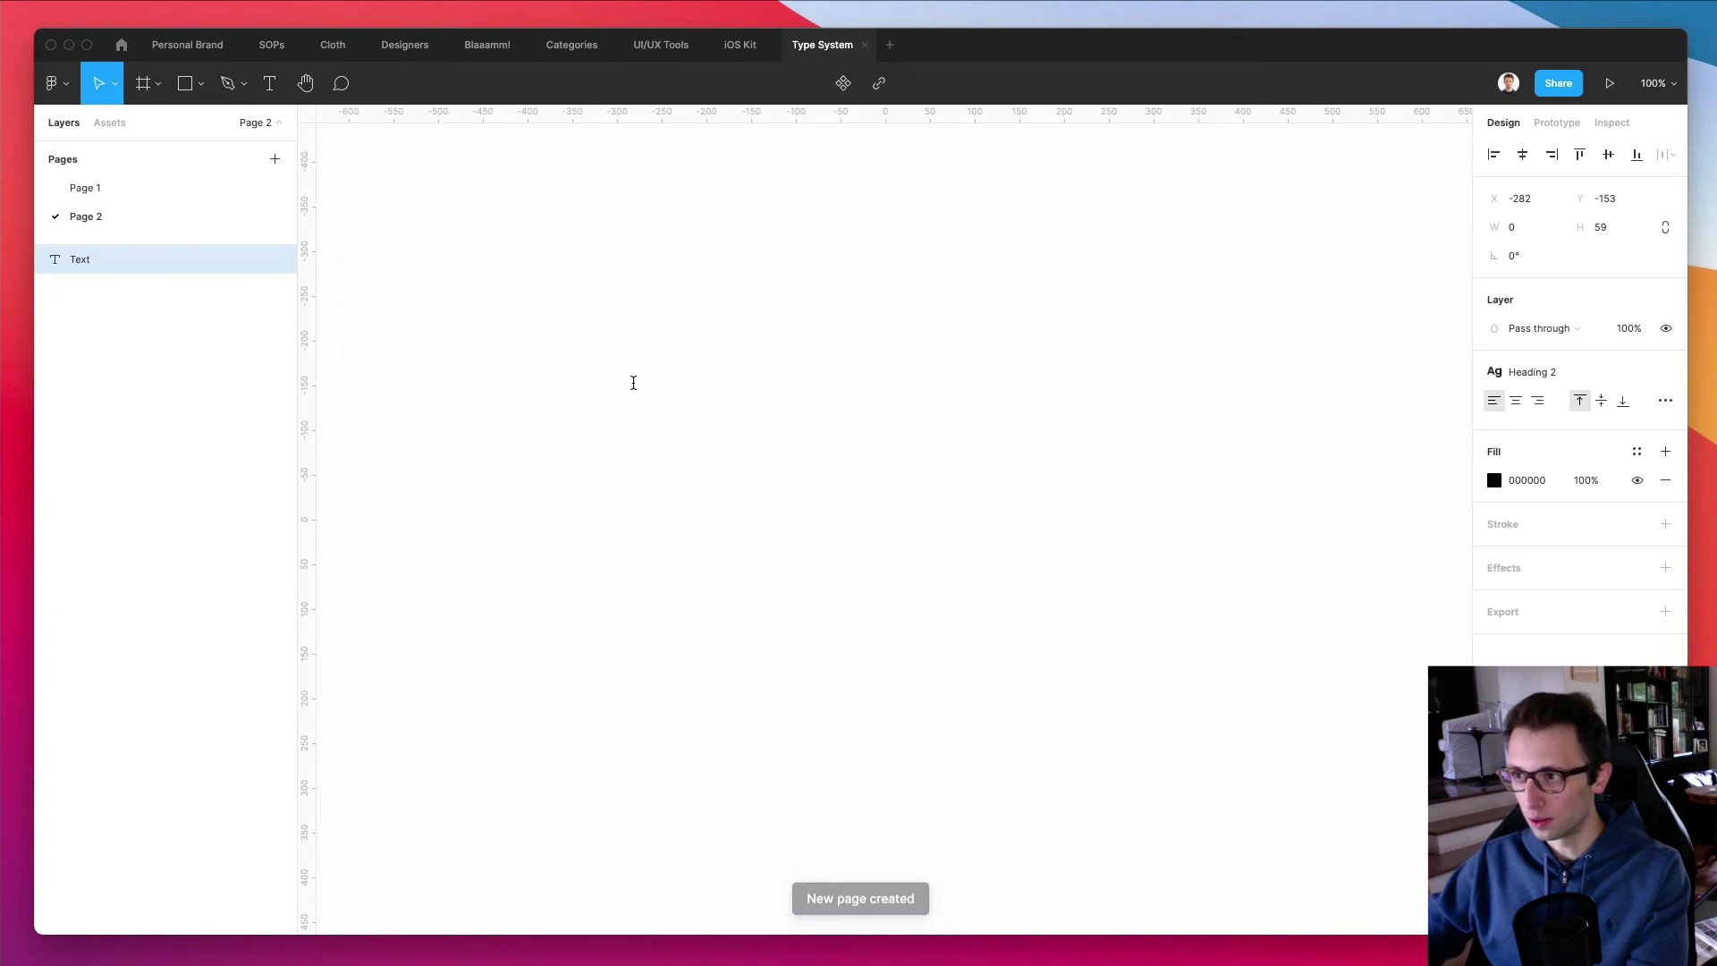
pyautogui.write('sadjsakjasd')
pyautogui.press('Escape')
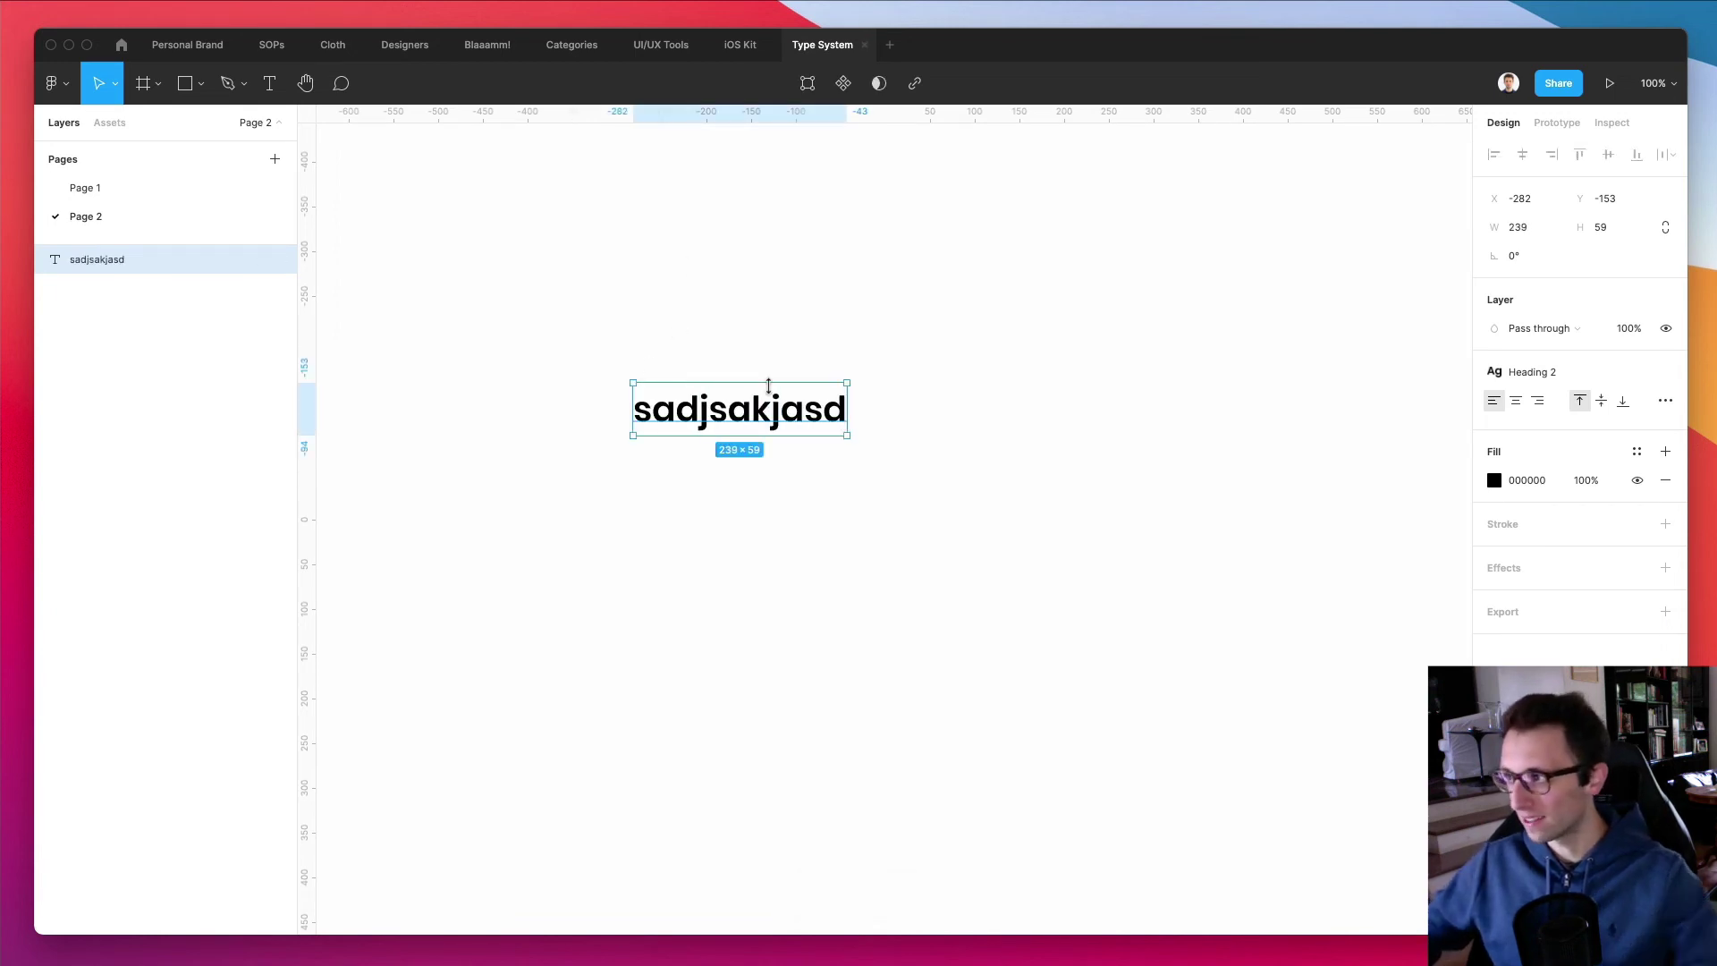
# Apply the Heading 1 text style to the sample text "sadjsakjasd" and deselect it
pyautogui.click(1589, 377)
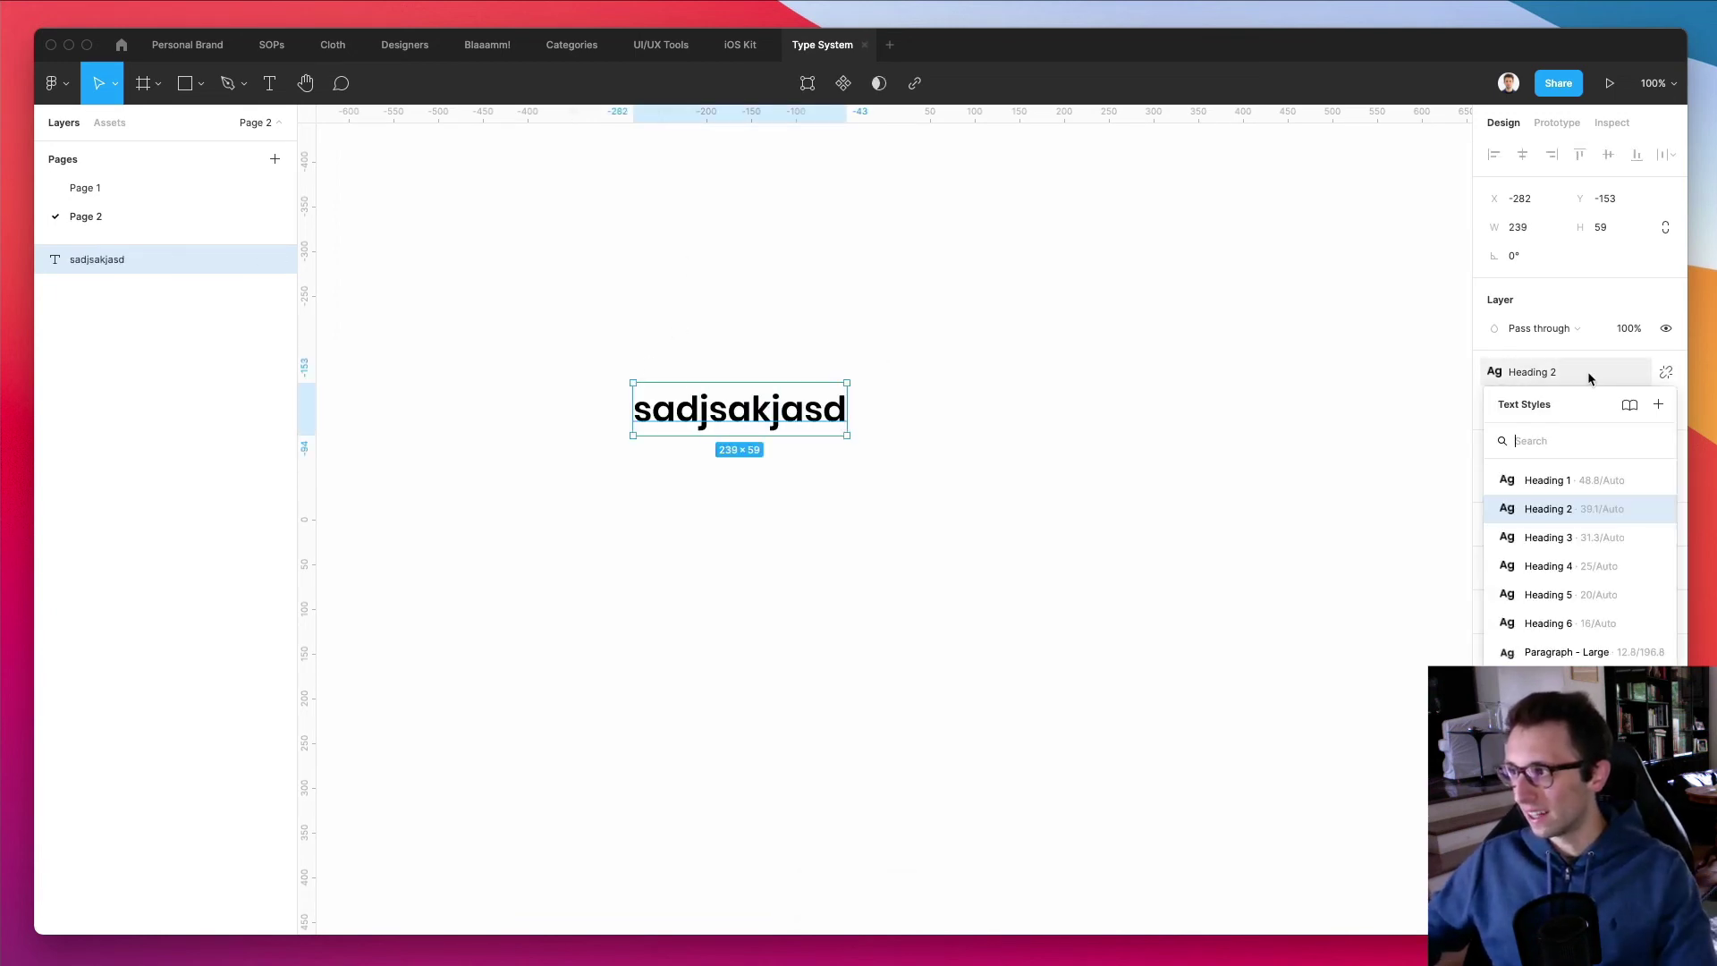
pyautogui.click(1586, 481)
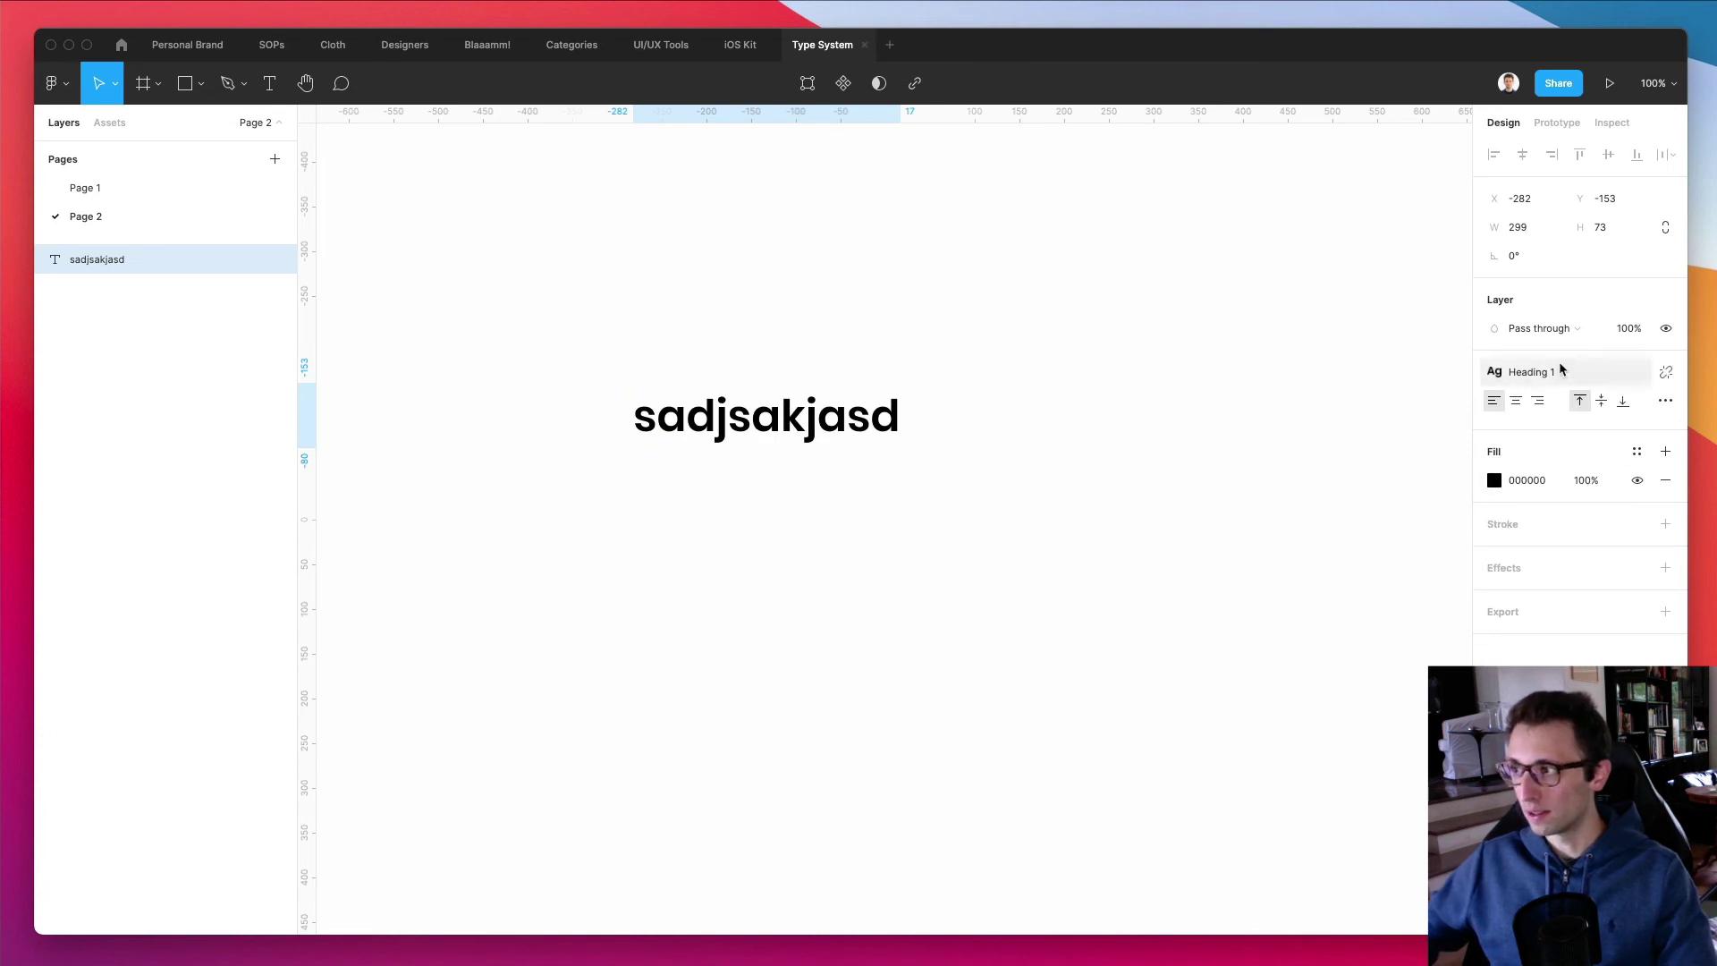
pyautogui.click(1588, 372)
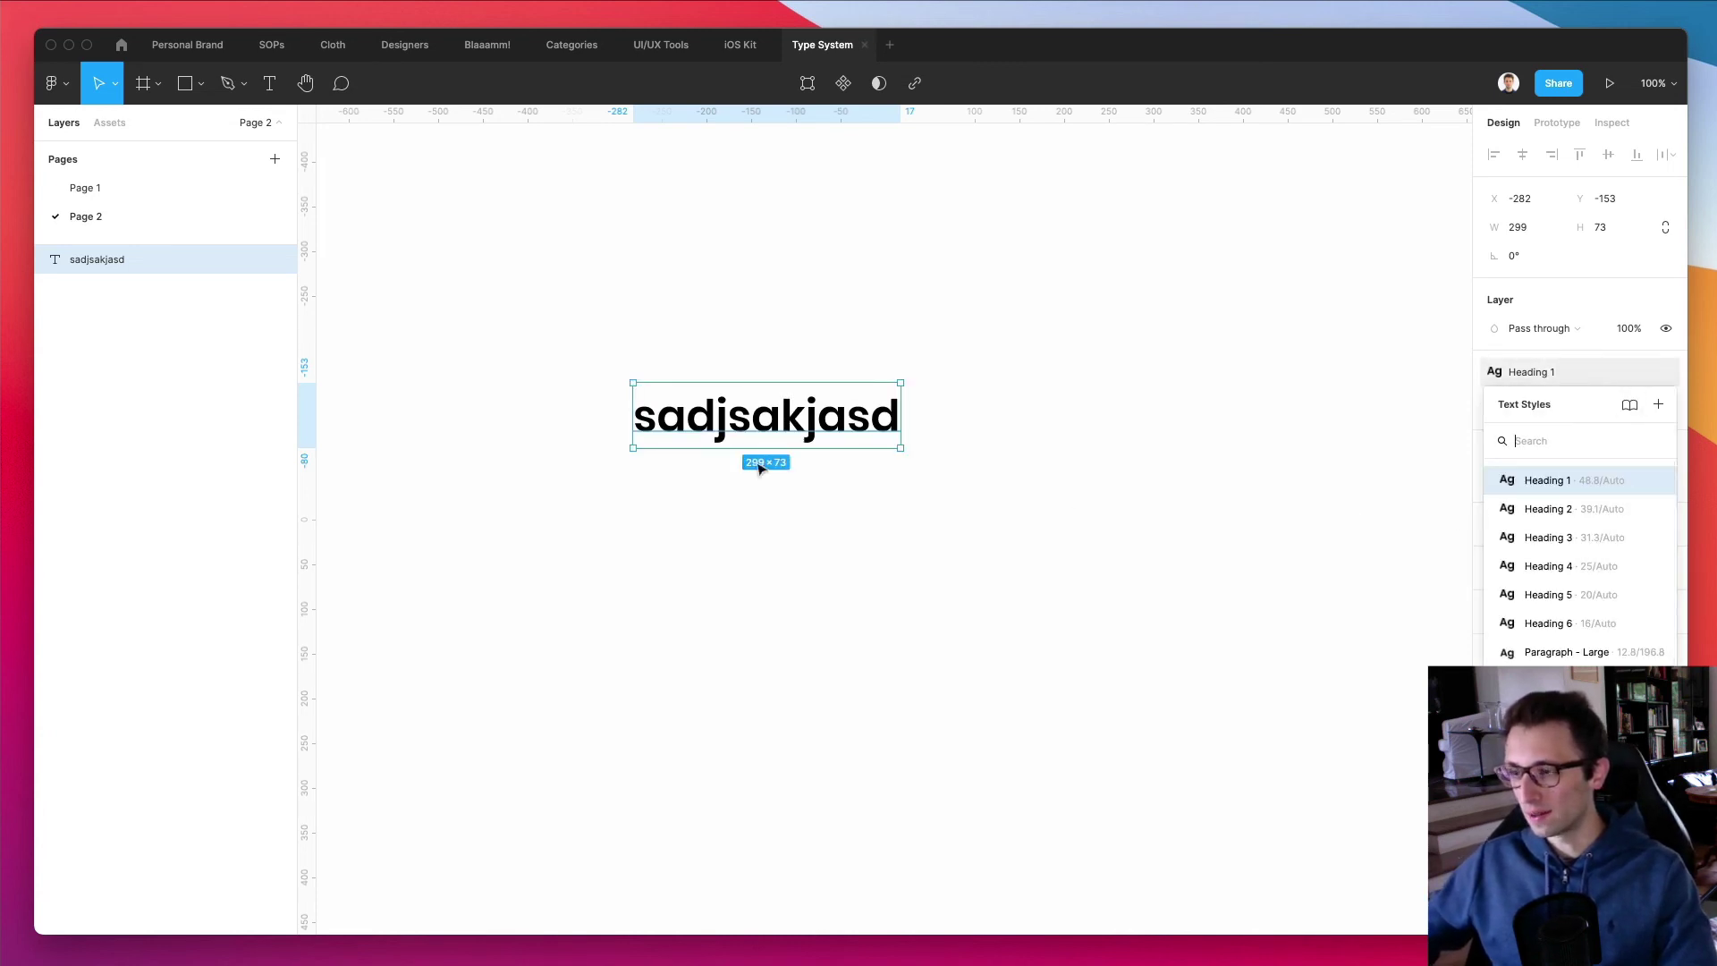
pyautogui.click(700, 573)
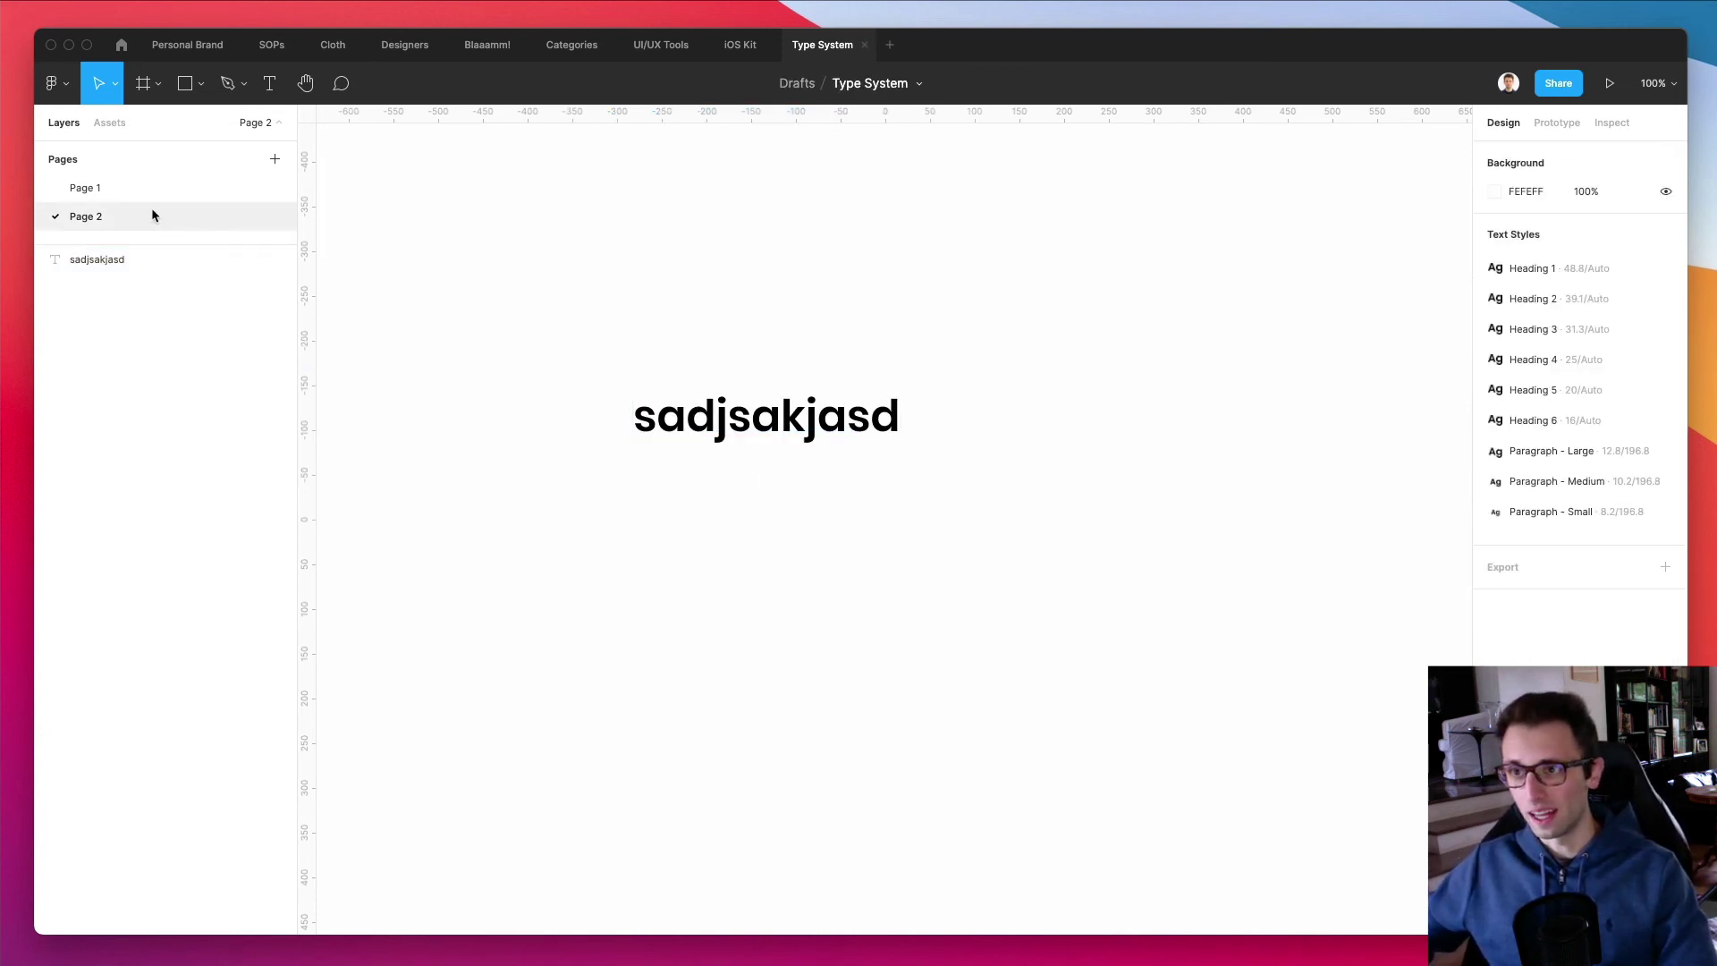
# Return to Page 1 and edit the Heading 1 text style so its letter case is uppercase
pyautogui.click(215, 189)
pyautogui.click(499, 319)
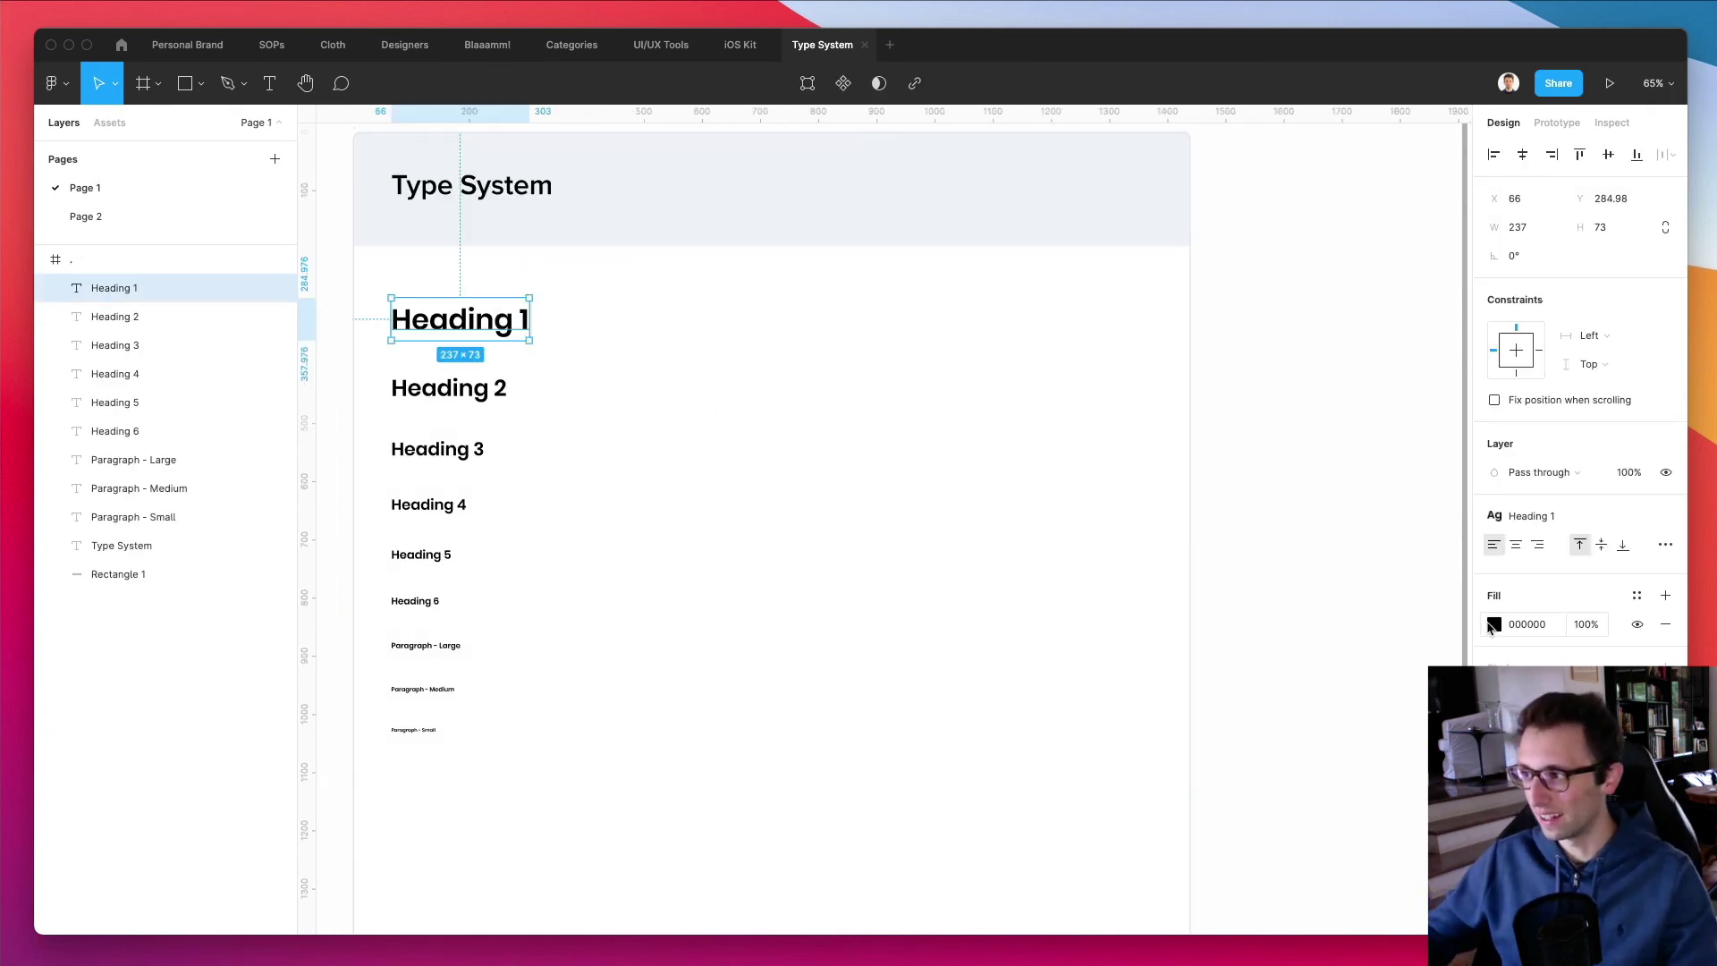
pyautogui.click(1665, 545)
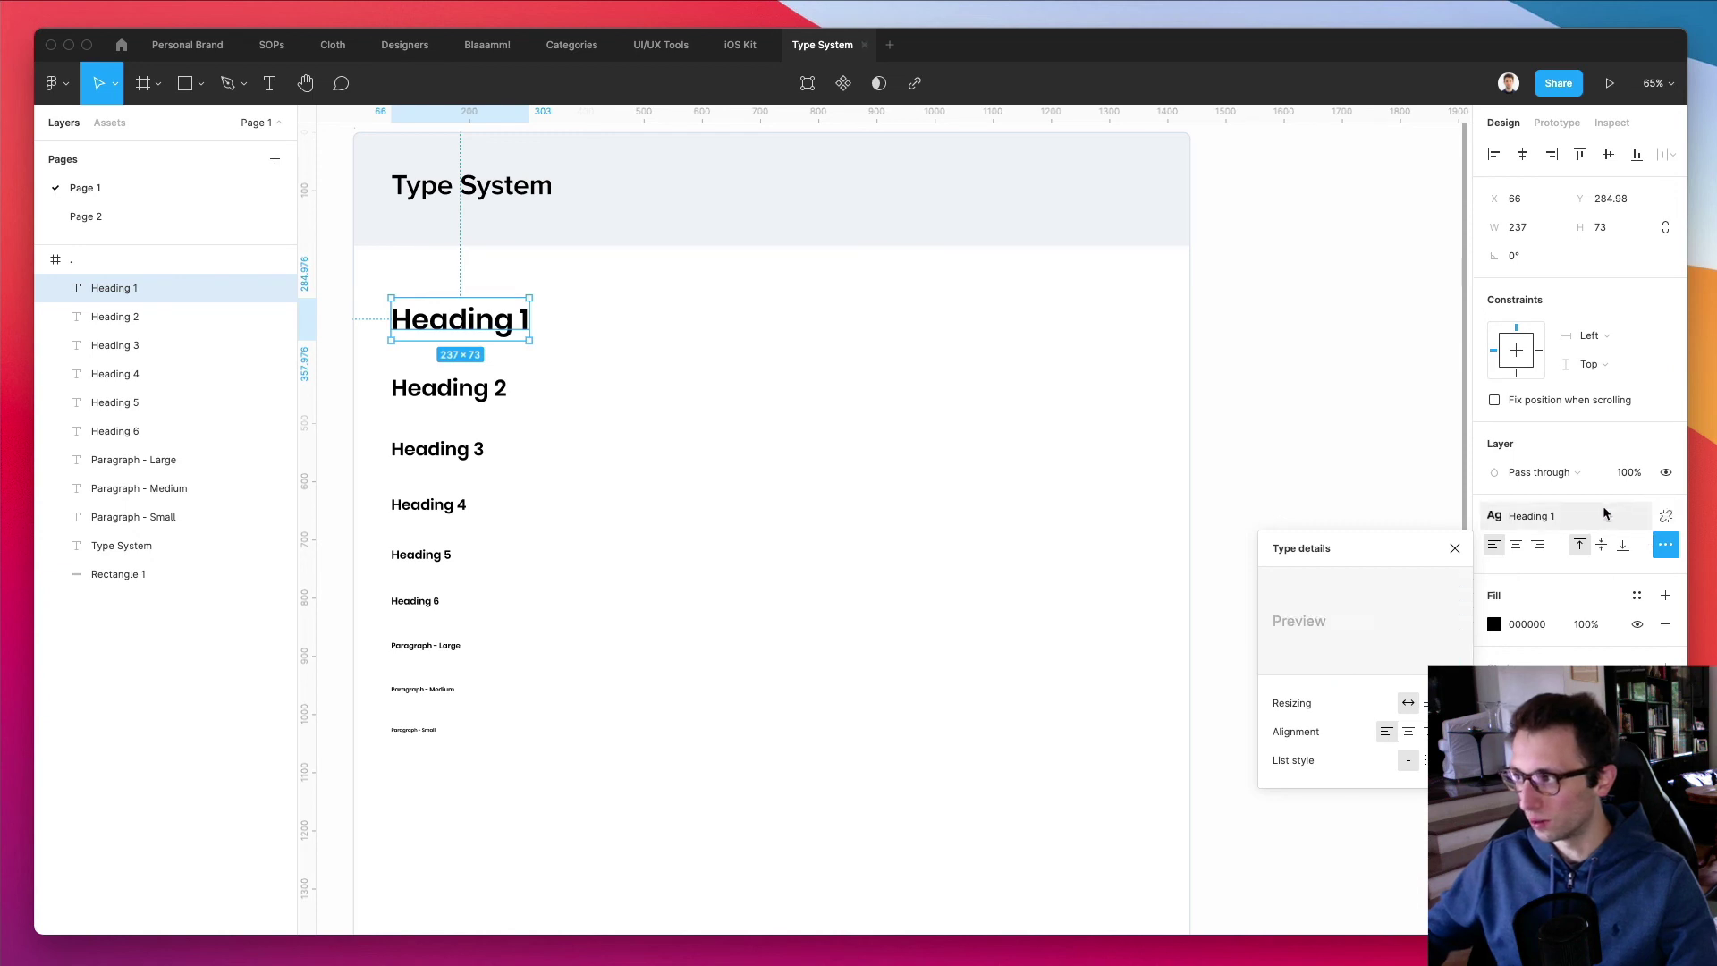
pyautogui.click(1642, 523)
pyautogui.click(1662, 623)
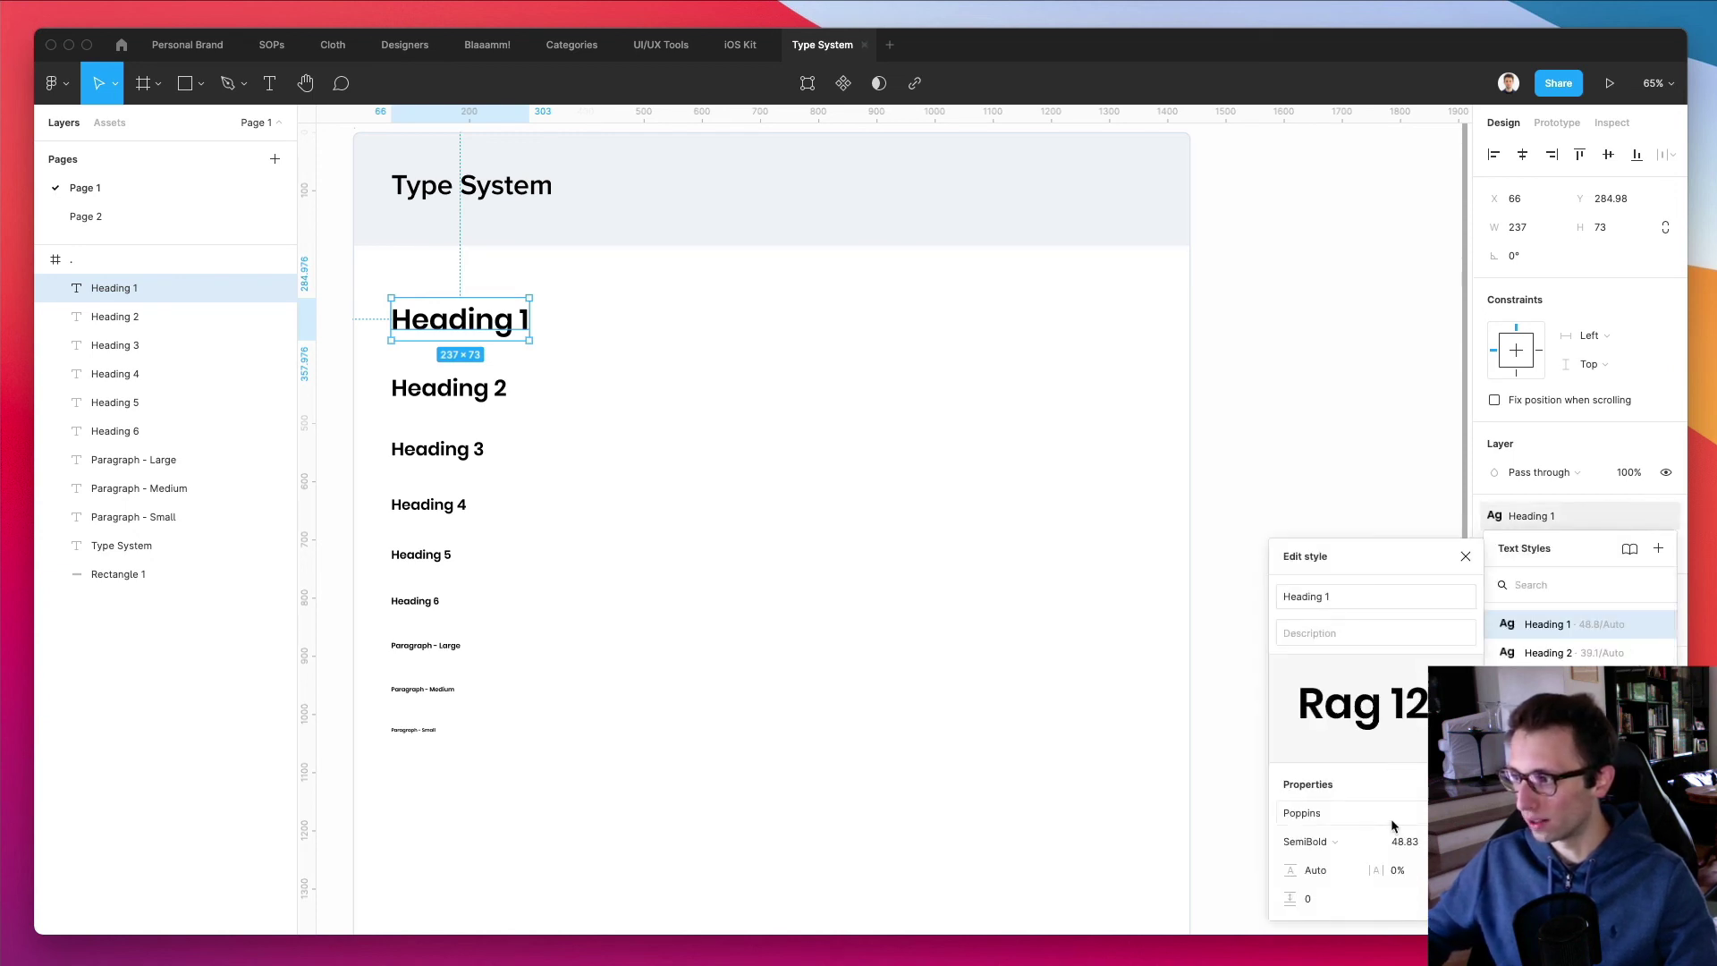
pyautogui.click(1421, 784)
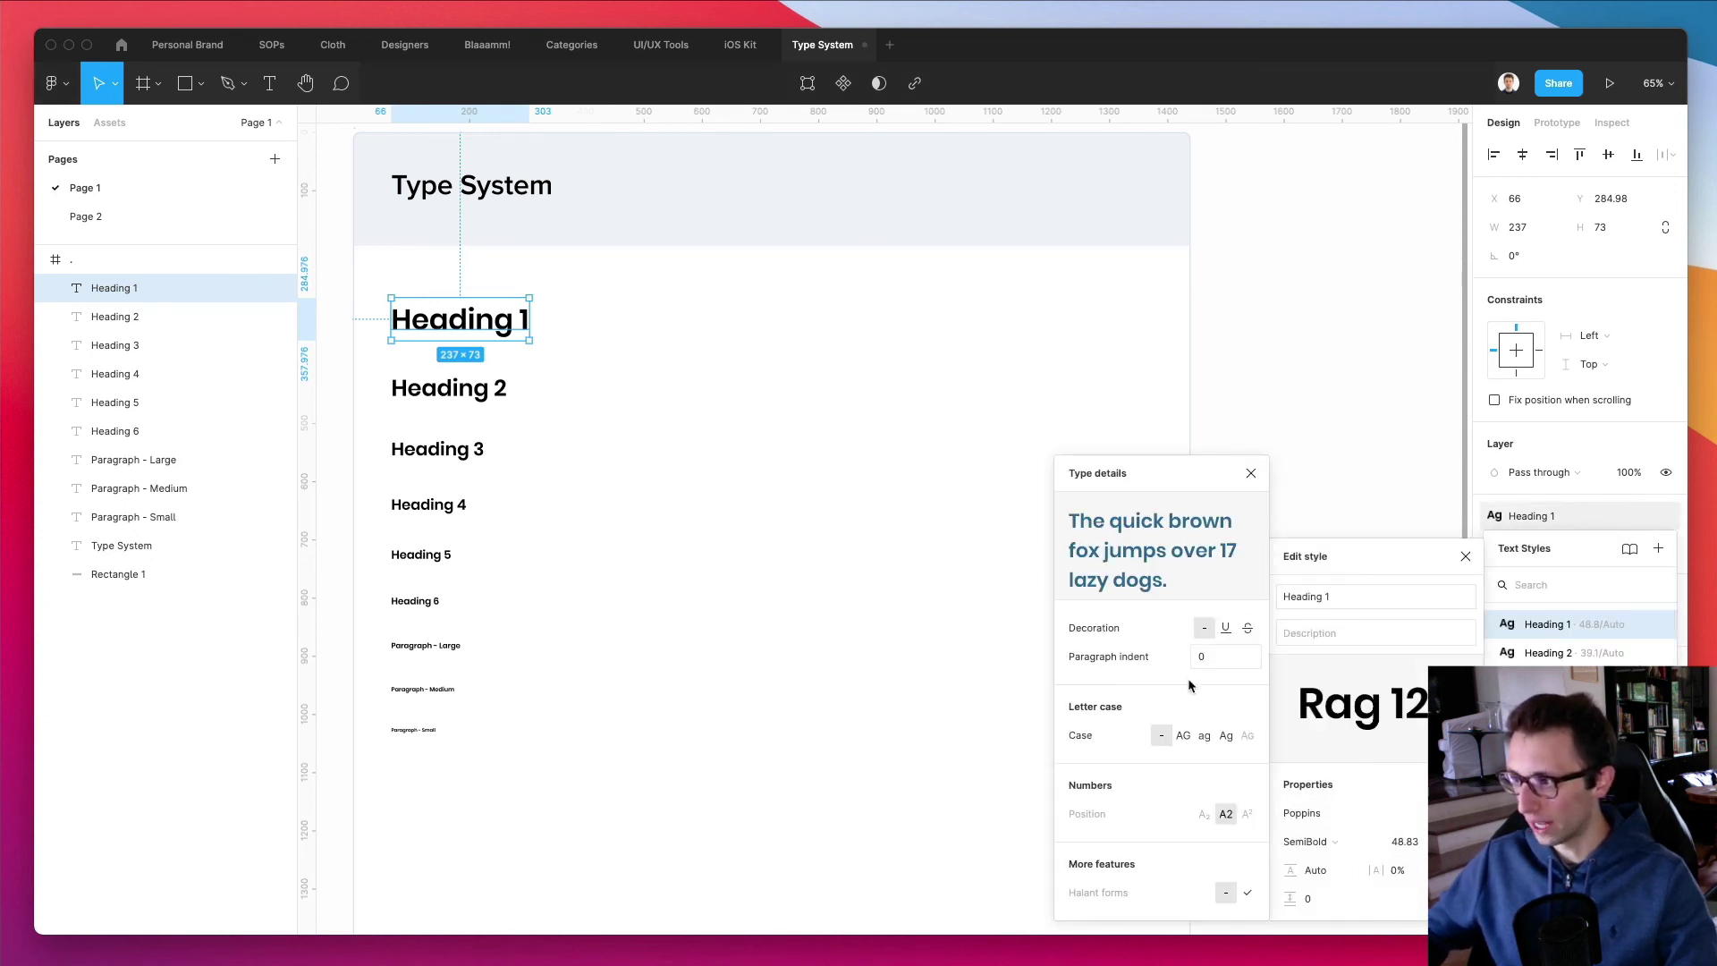
pyautogui.click(1183, 736)
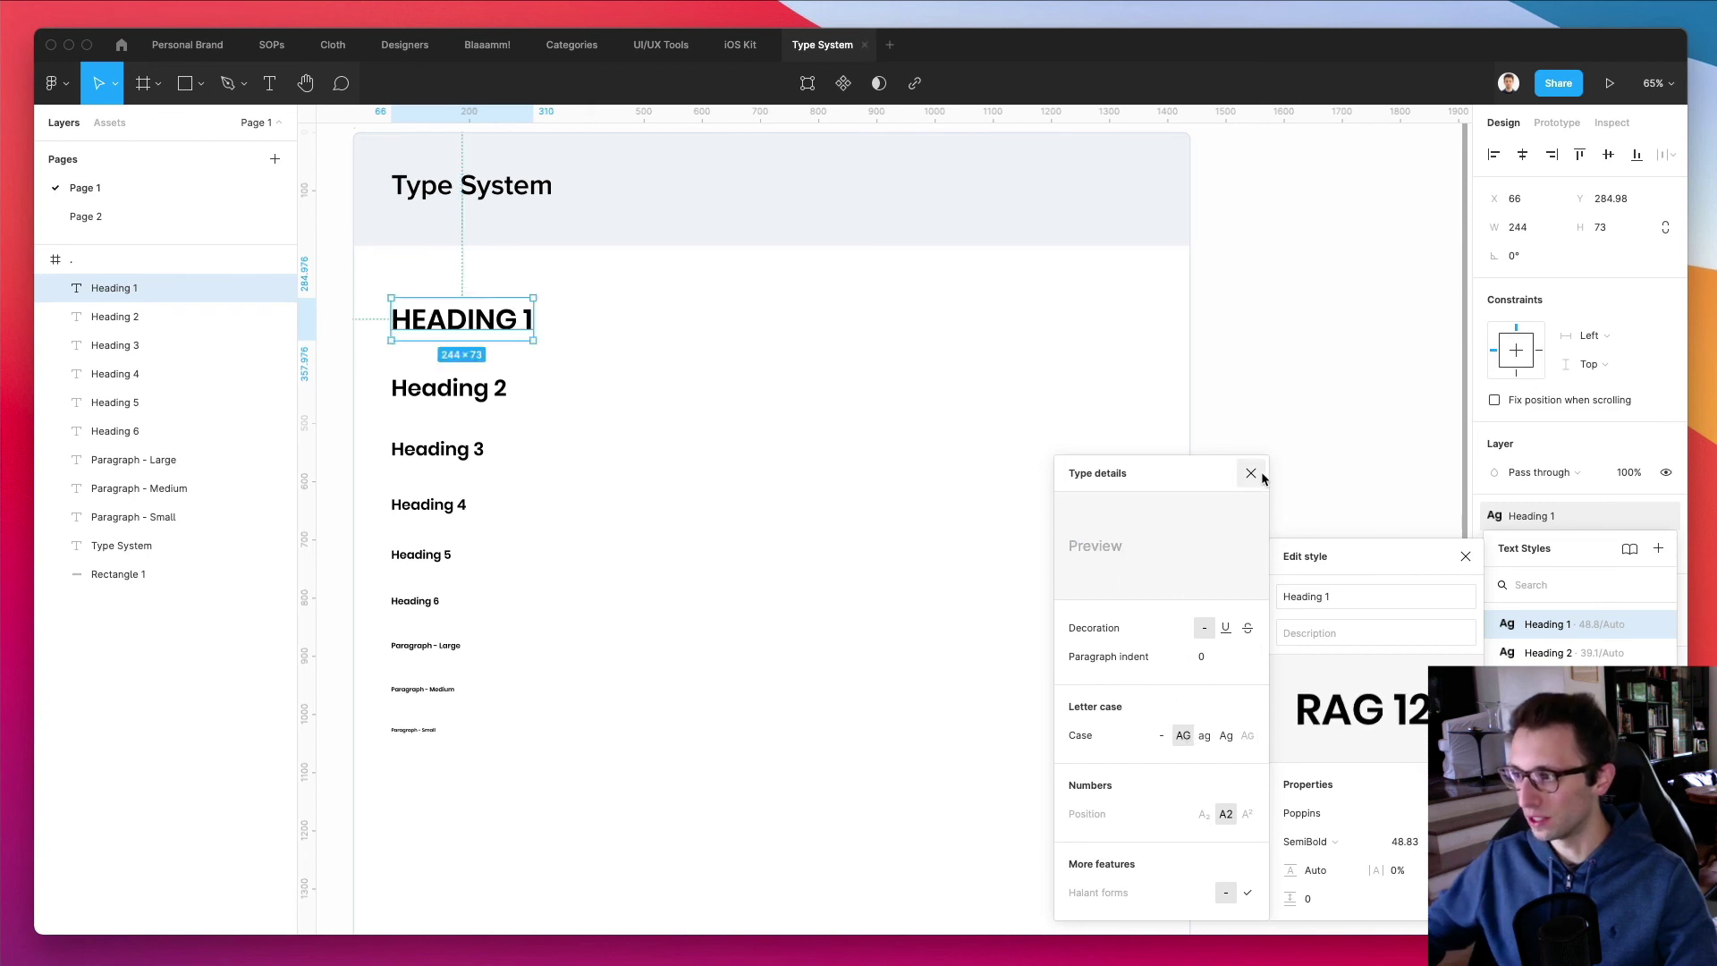
pyautogui.click(1250, 576)
pyautogui.click(960, 644)
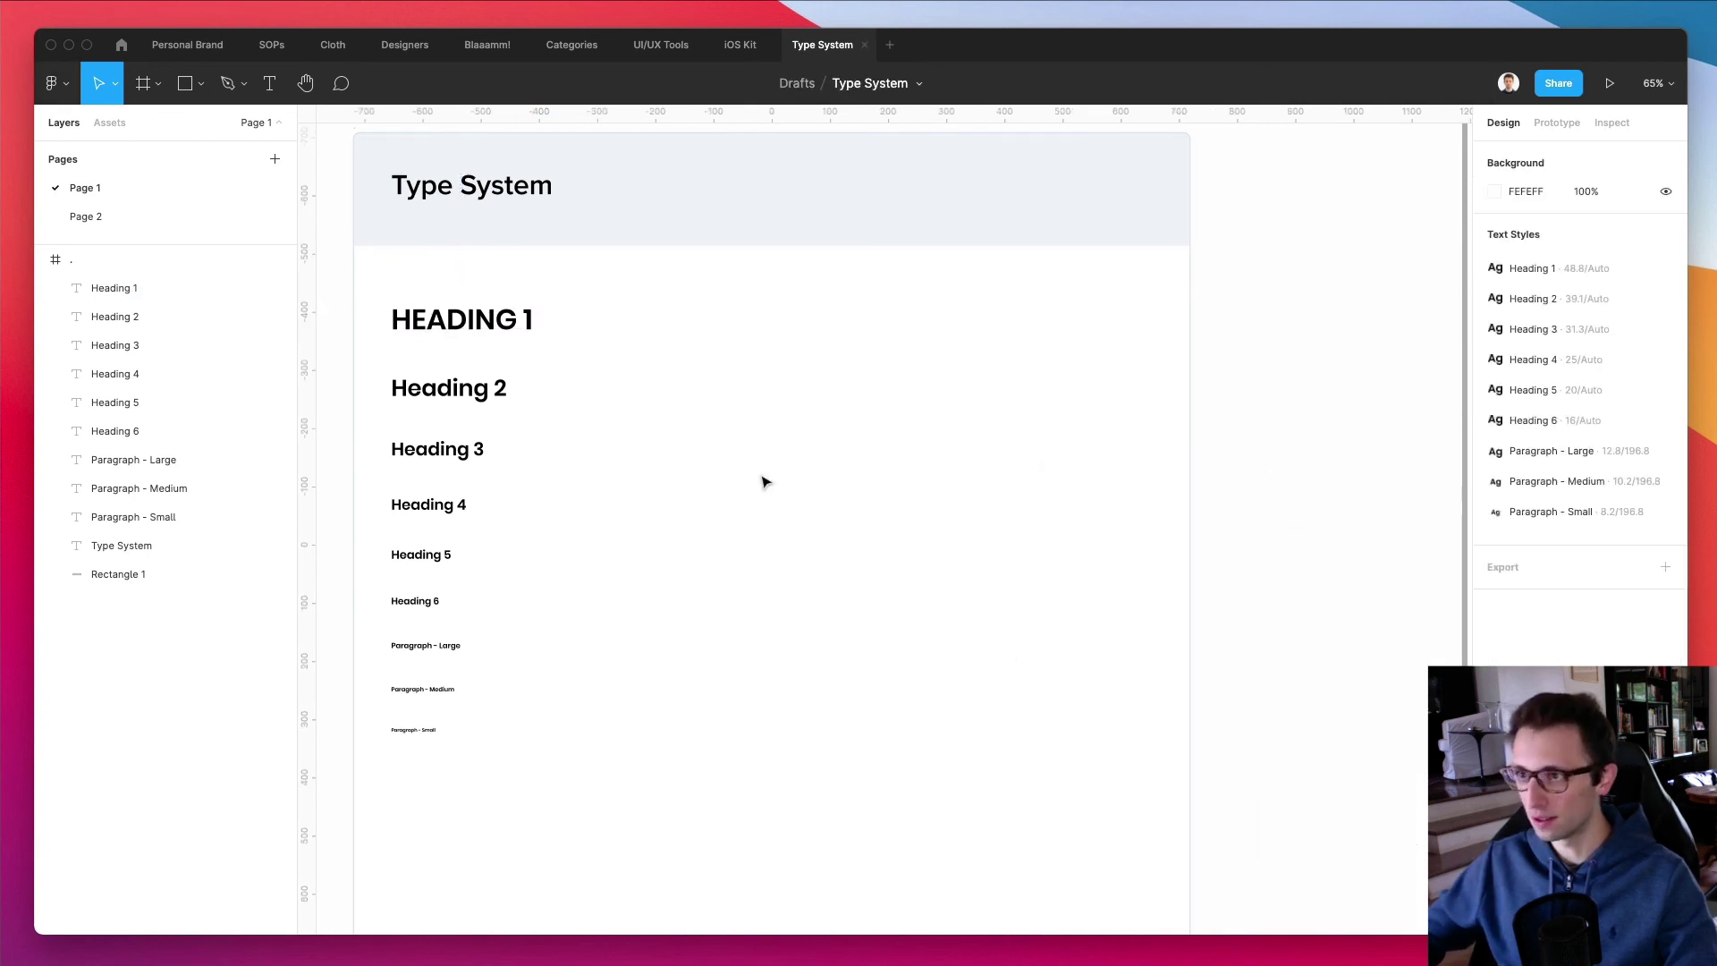
# Check how the style change affects the sample text on Page 2 and go back to Page 1
pyautogui.click(153, 216)
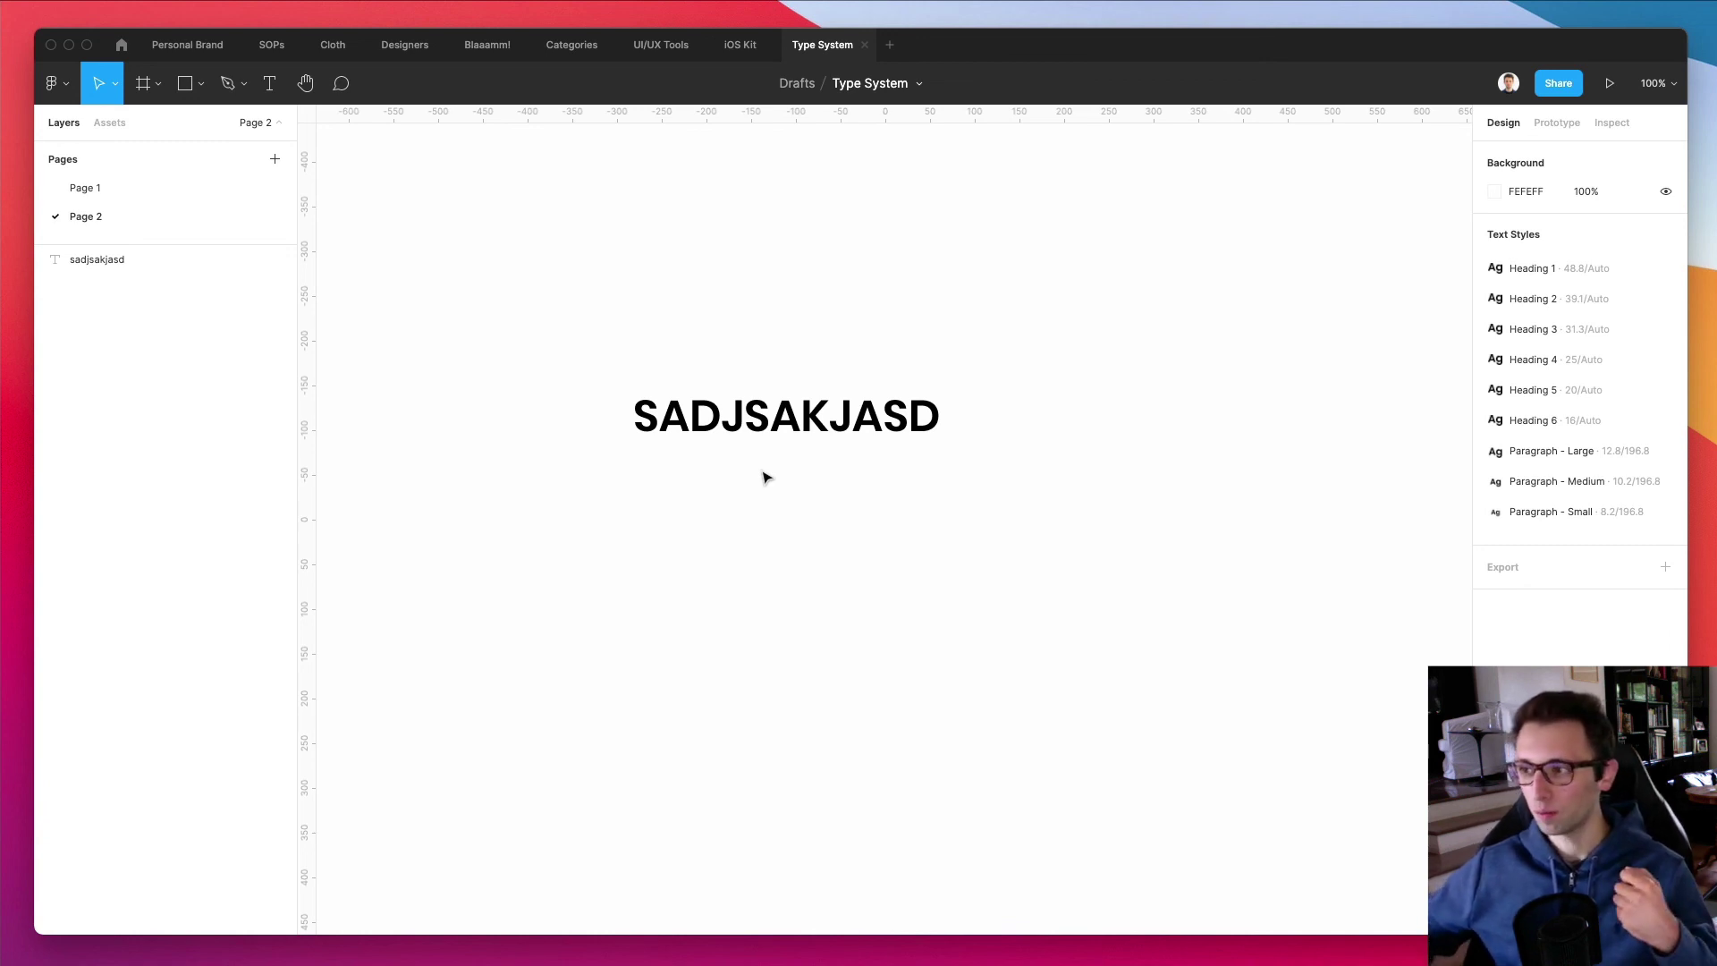
pyautogui.click(116, 190)
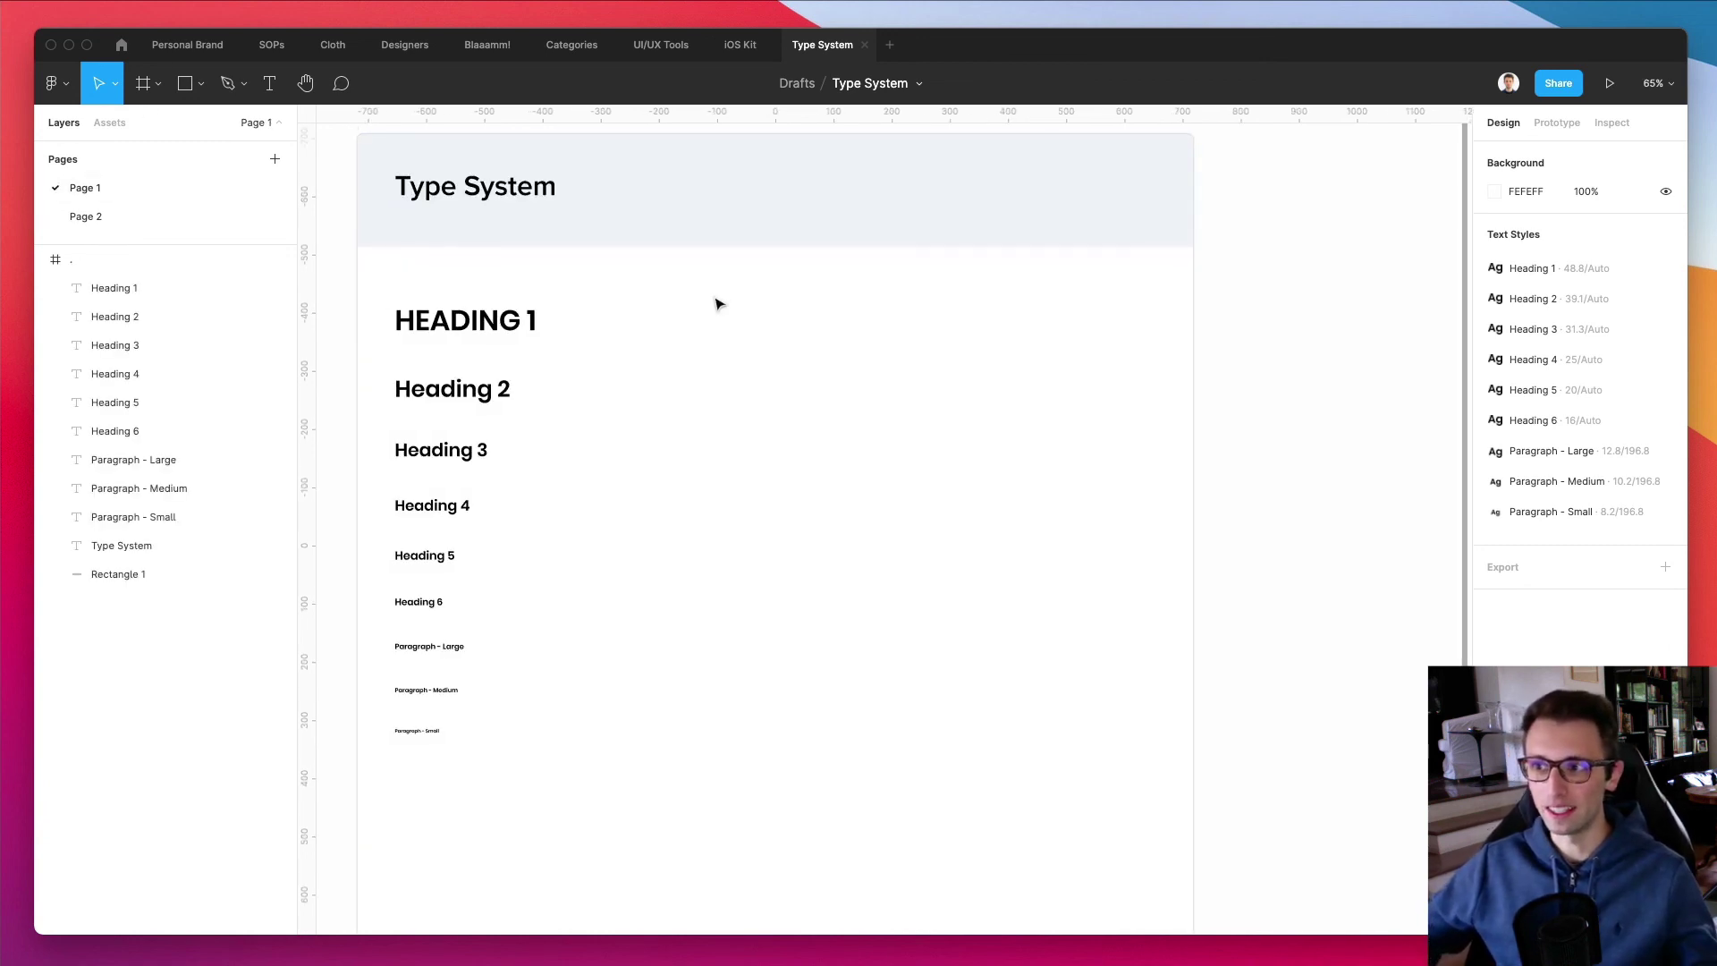
pyautogui.hscroll(-2, 626, 308)
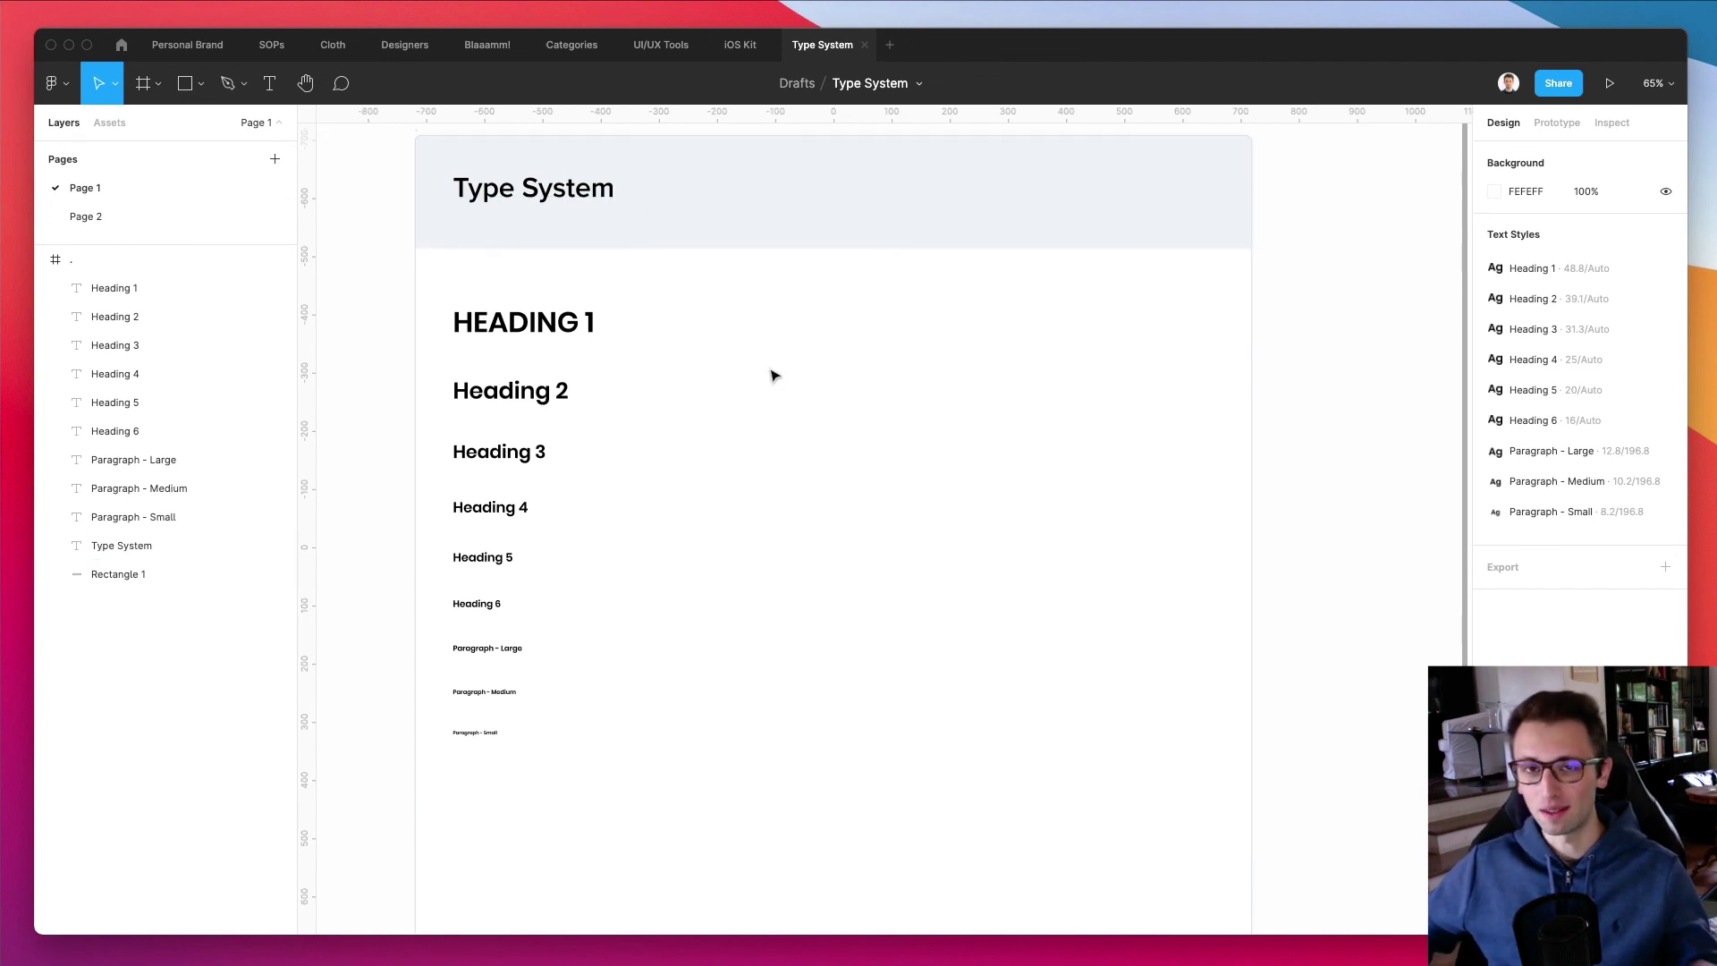